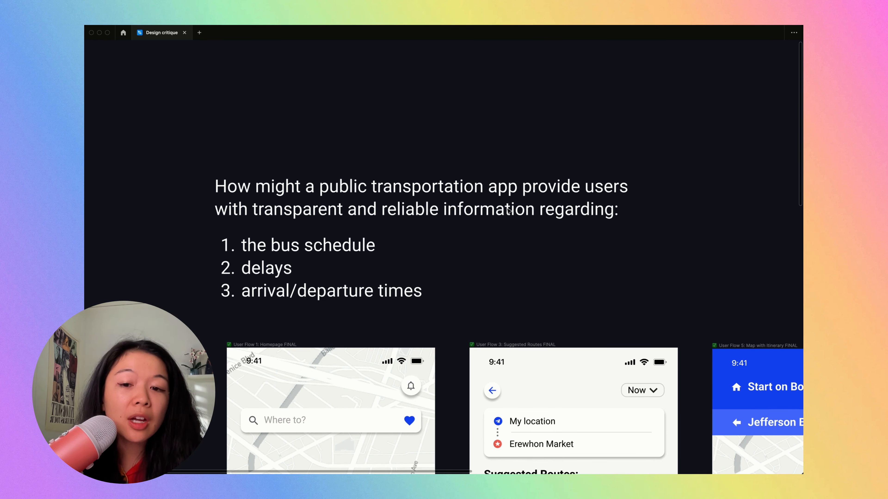
# - Look over the design question and all the User Flow screens of the transportation app
pyautogui.scroll(-5, 509, 210)
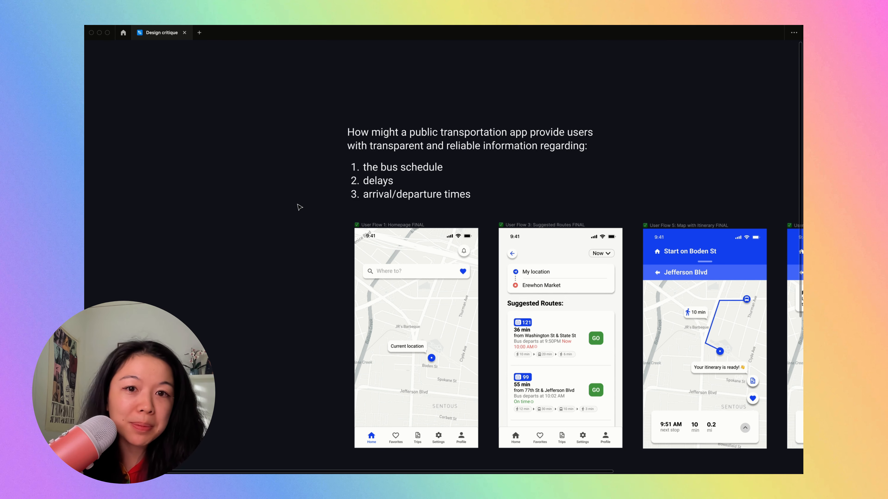
pyautogui.scroll(-3, 300, 207)
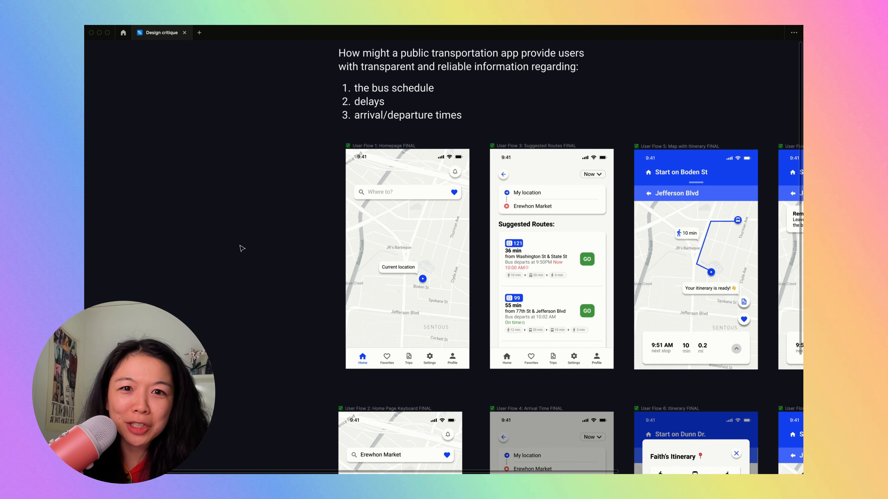
pyautogui.scroll(-5, 242, 249)
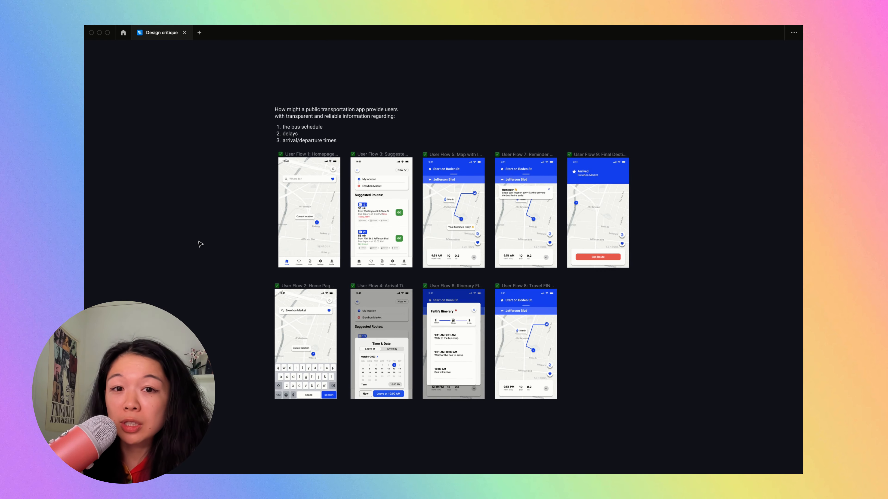
pyautogui.scroll(5, 208, 224)
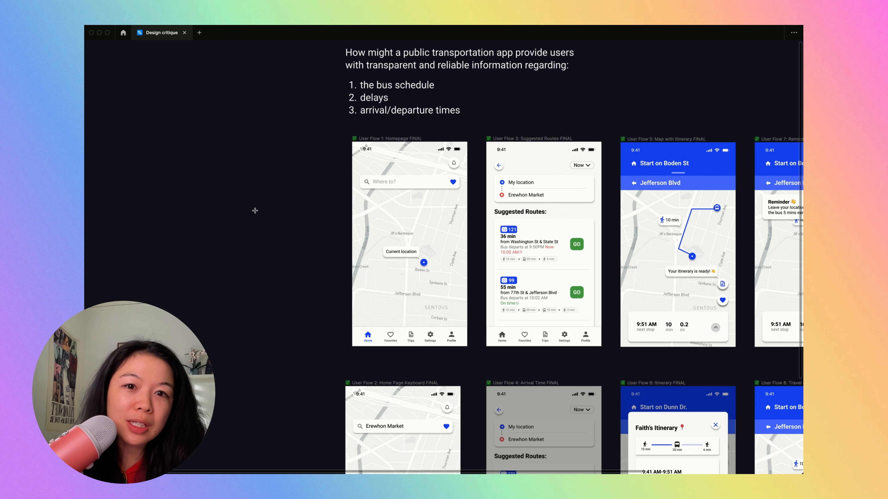
# - Compare the User Flow 9: Final Destination screen with a temporary iPhone 8 frame placed beside it, and delete the frame
pyautogui.press('super+backslash')
pyautogui.click(740, 198)
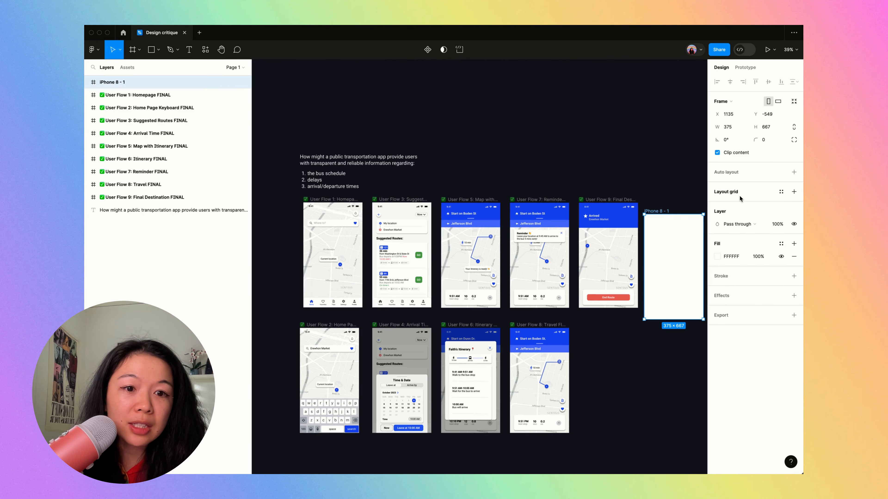
pyautogui.moveTo(676, 253); pyautogui.dragTo(678, 241)
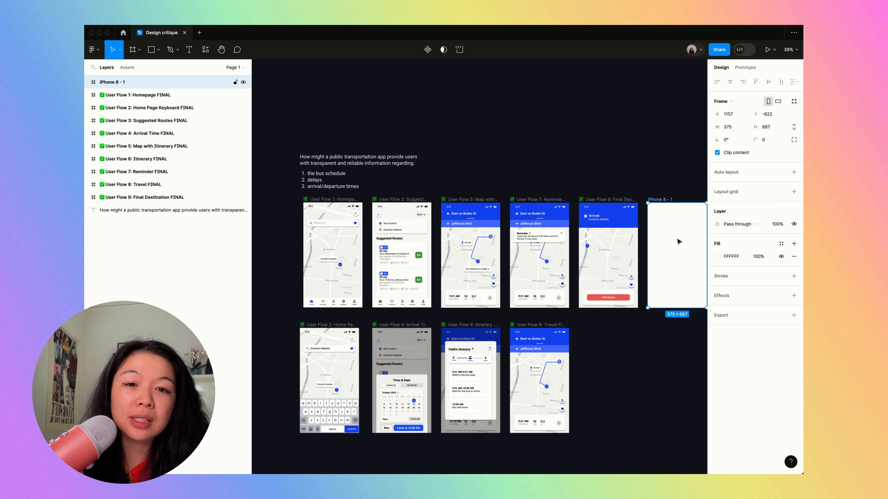
pyautogui.press('Delete')
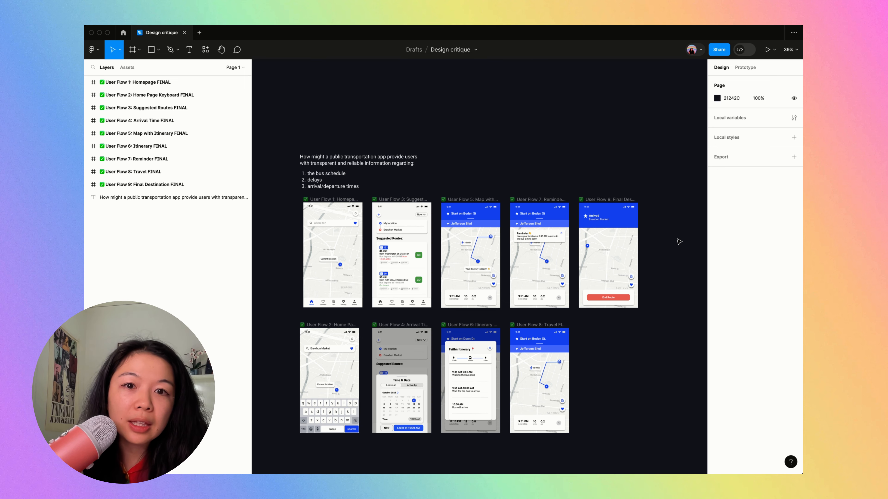
# - Compare the User Flow screens with a temporary iPhone 13 & 14 frame beside the top row, and delete the frame
pyautogui.press('super+backslash')
pyautogui.press('super+backslash')
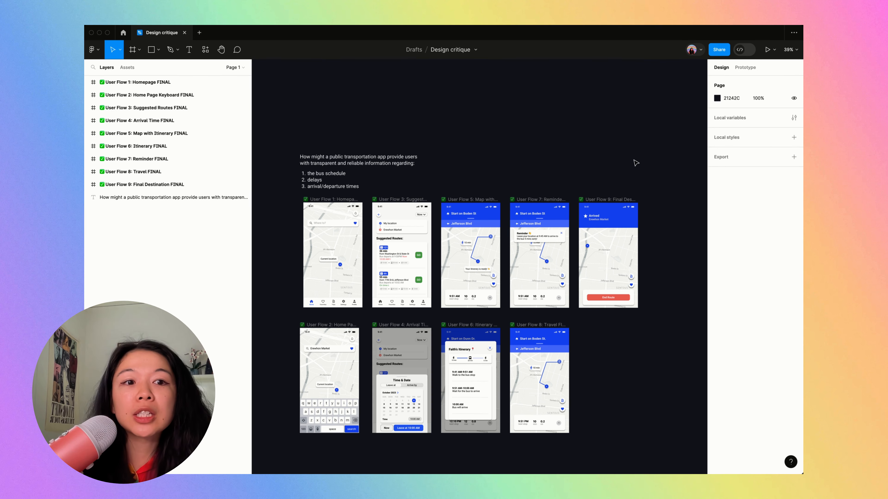
pyautogui.press('f')
pyautogui.click(745, 134)
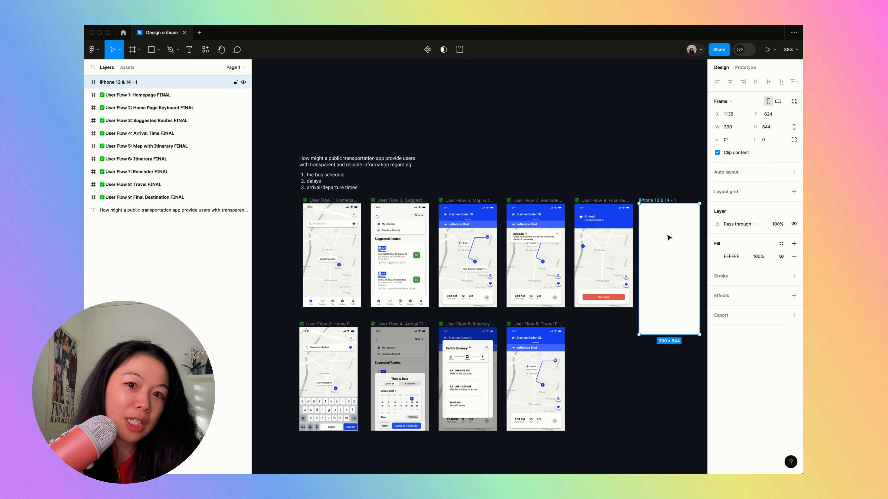
pyautogui.scroll(5, 675, 229)
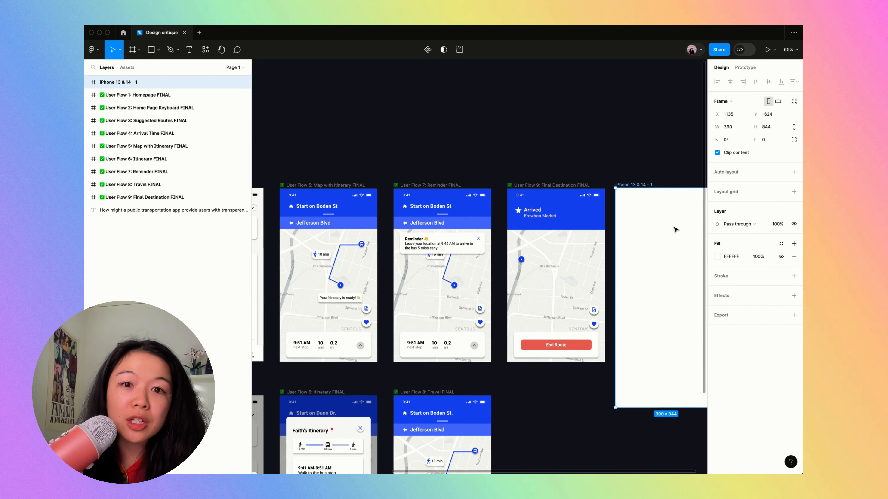
pyautogui.press('Delete')
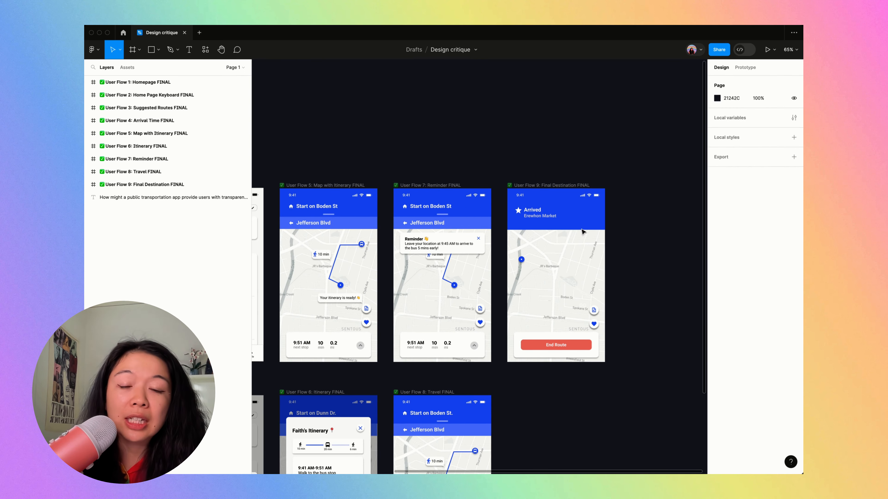
# - Hide the interface and examine the Homepage, Suggested Routes and Map with Itinerary screens against the design question
pyautogui.scroll(4, 552, 199)
pyautogui.scroll(-5, 556, 219)
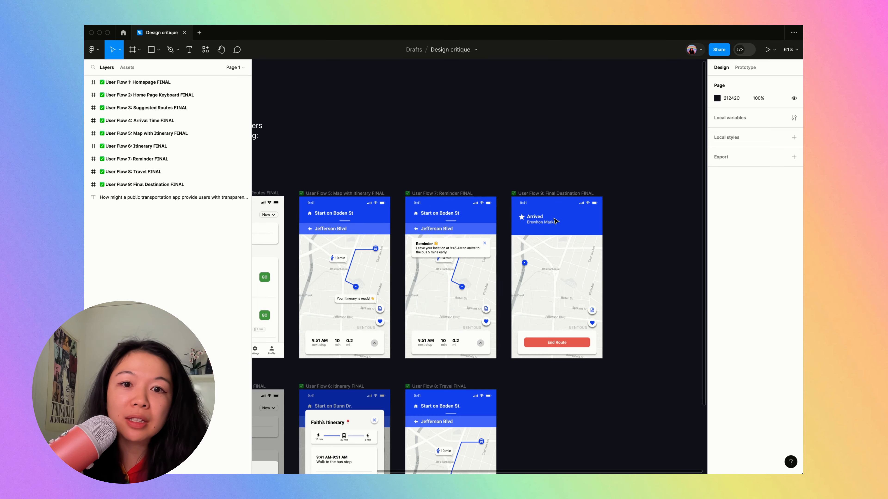
pyautogui.hscroll(-5, 489, 293)
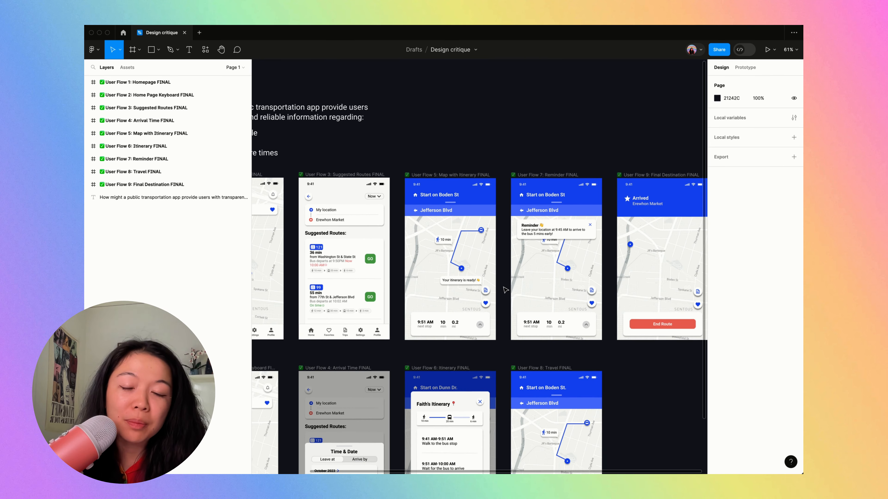
pyautogui.press('super+backslash')
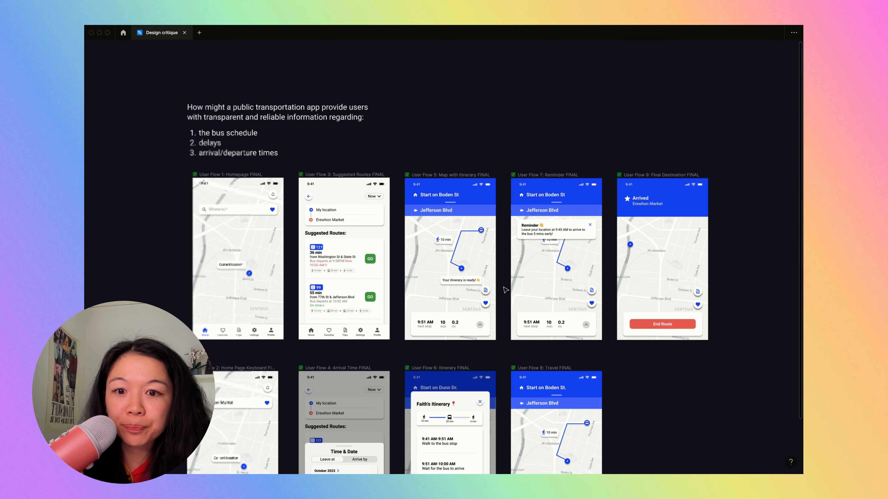
pyautogui.hscroll(-5, 505, 290)
pyautogui.scroll(5, 239, 230)
pyautogui.scroll(2, 239, 231)
pyautogui.hscroll(3, 239, 230)
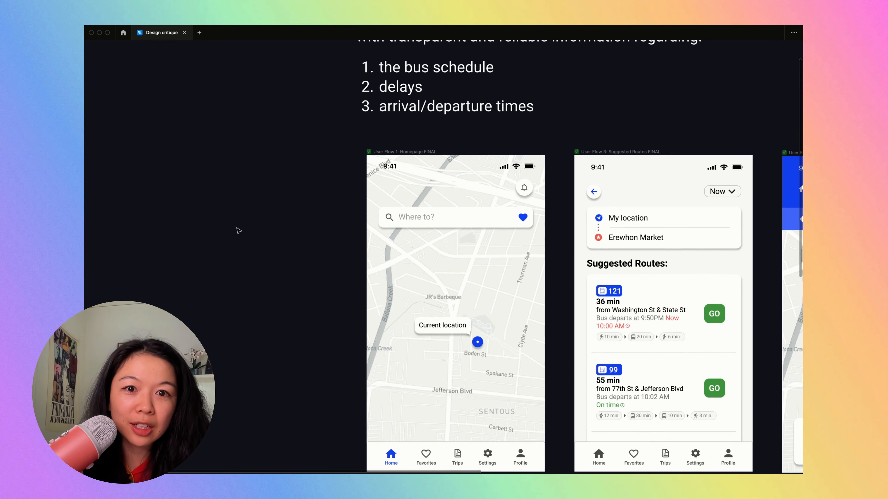
pyautogui.scroll(-1, 239, 231)
pyautogui.hscroll(1, 239, 230)
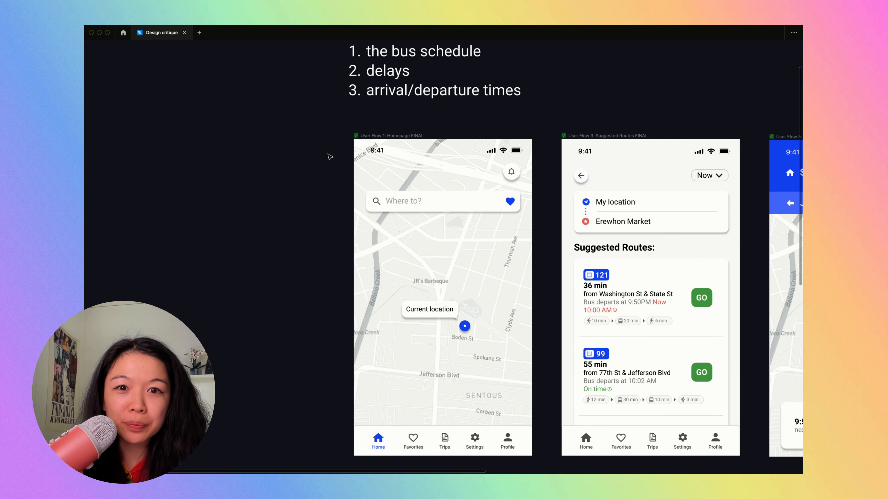
pyautogui.scroll(-1, 330, 157)
pyautogui.scroll(-1, 268, 129)
pyautogui.hscroll(1, 268, 129)
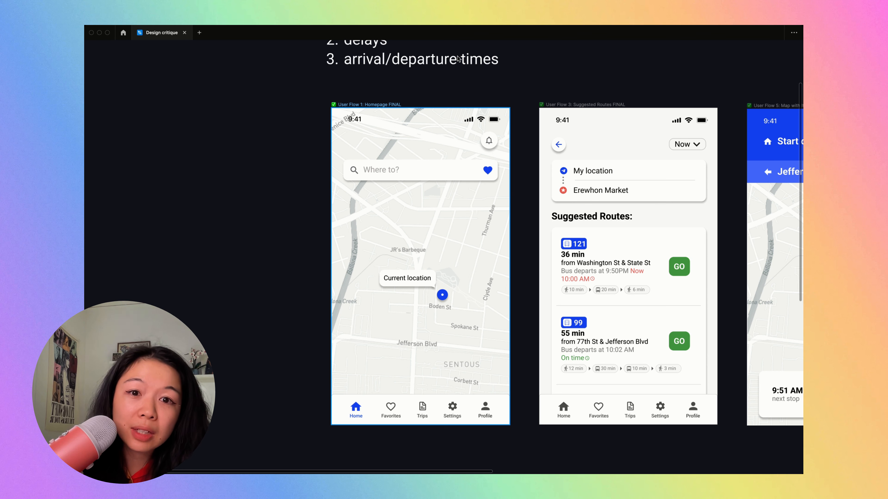
pyautogui.hscroll(5, 472, 328)
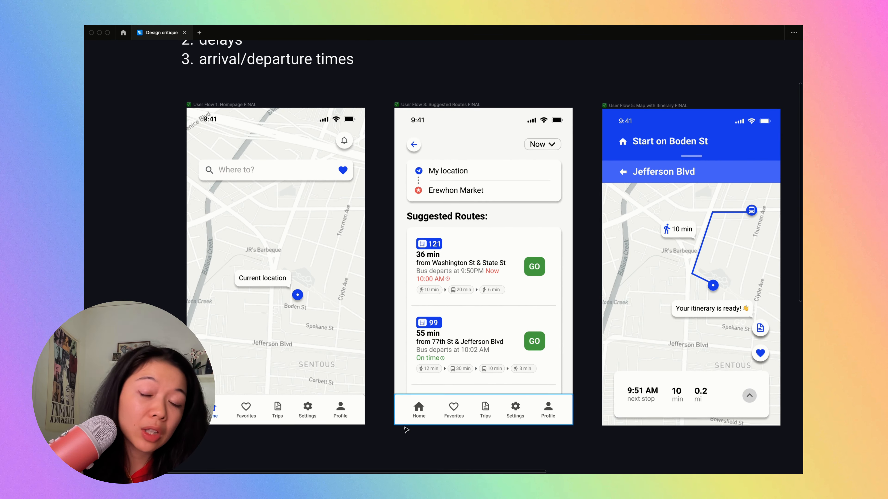
# - Examine the Home, Favorites, Trips, Settings and Profile icon styles in the Homepage screen's navigation bar
pyautogui.scroll(5, 207, 426)
pyautogui.scroll(-3, 209, 430)
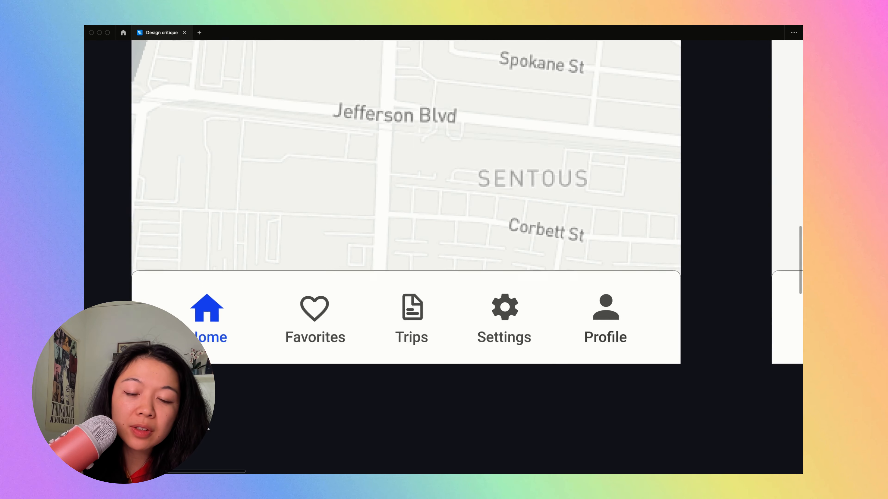
pyautogui.scroll(4, 196, 310)
pyautogui.doubleClick(207, 272)
pyautogui.doubleClick(208, 272)
pyautogui.doubleClick(207, 273)
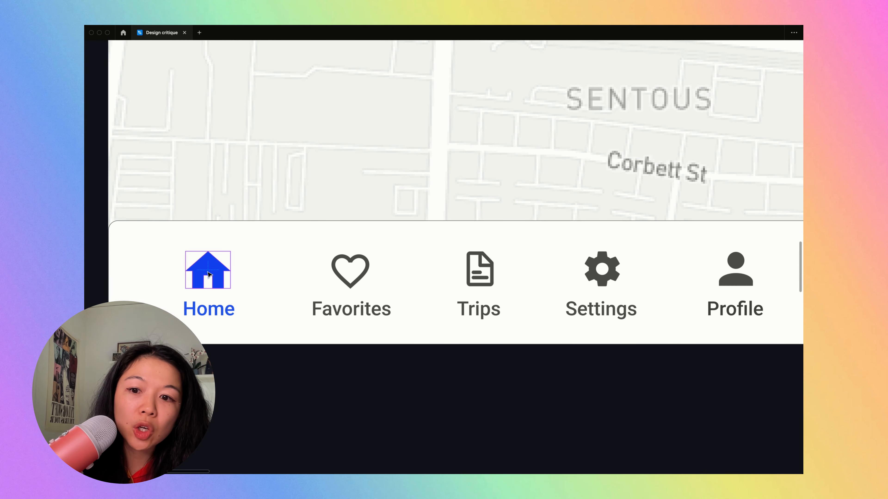
pyautogui.click(350, 273)
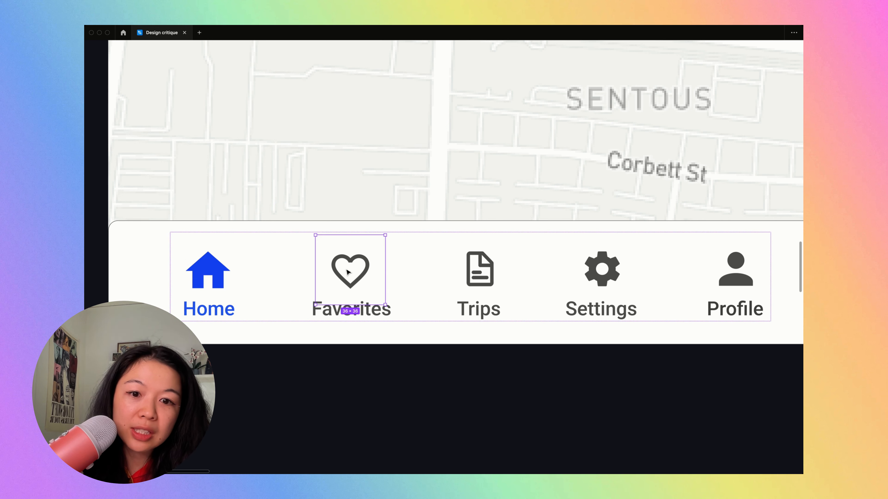
pyautogui.click(484, 261)
pyautogui.keyDown('super'); pyautogui.click(363, 273); pyautogui.keyUp('super')
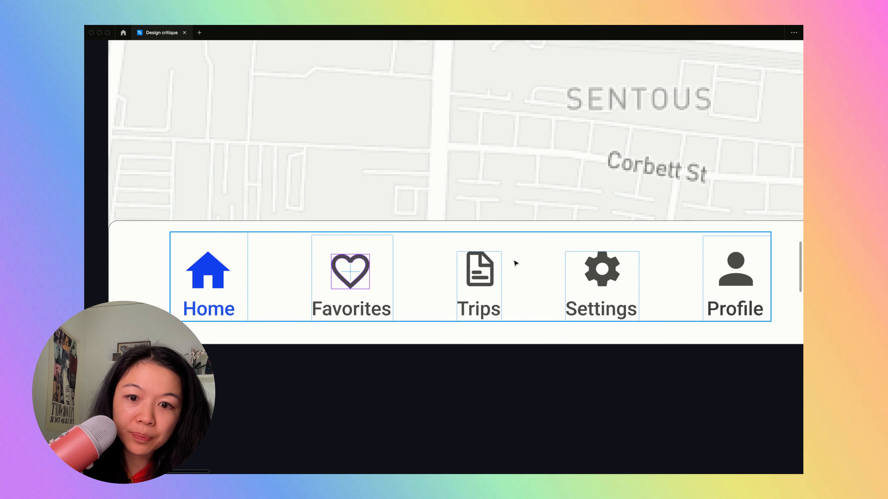
pyautogui.click(552, 332)
pyautogui.keyDown('super'); pyautogui.click(613, 275); pyautogui.keyUp('super')
pyautogui.keyDown('super'); pyautogui.click(742, 279); pyautogui.keyUp('super')
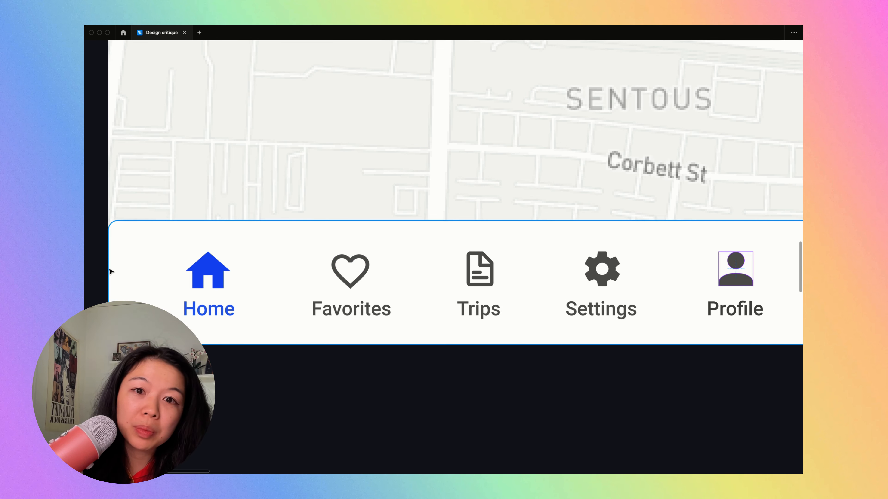
pyautogui.keyDown('super'); pyautogui.click(582, 277); pyautogui.keyUp('super')
pyautogui.keyDown('super'); pyautogui.click(481, 262); pyautogui.keyUp('super')
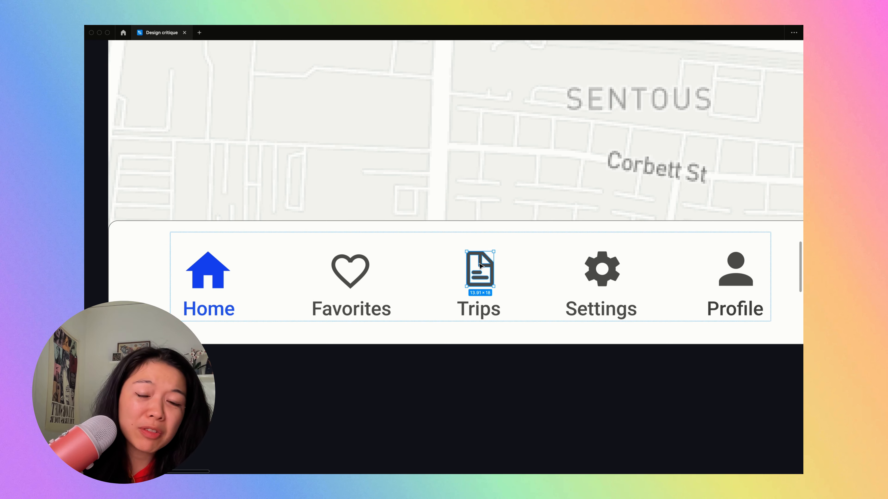
pyautogui.click(361, 267)
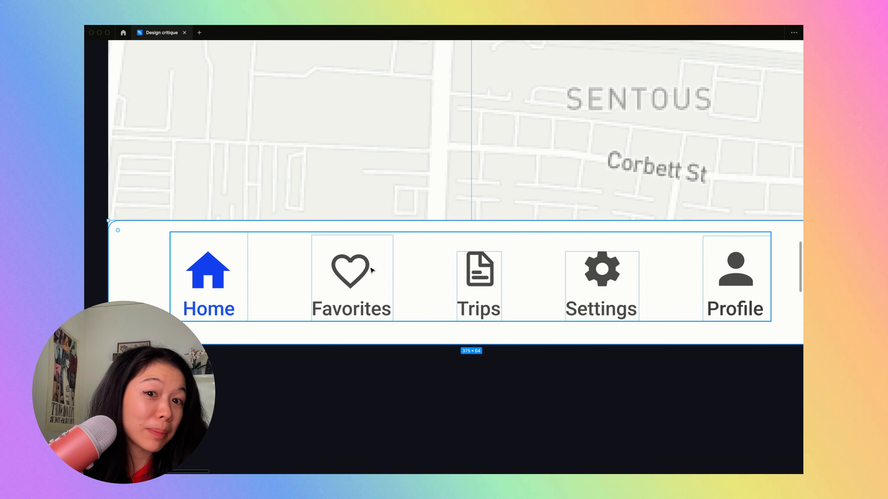
pyautogui.click(397, 385)
pyautogui.scroll(-5, 267, 255)
pyautogui.hscroll(-4, 268, 256)
pyautogui.scroll(2, 267, 255)
pyautogui.hscroll(-2, 267, 255)
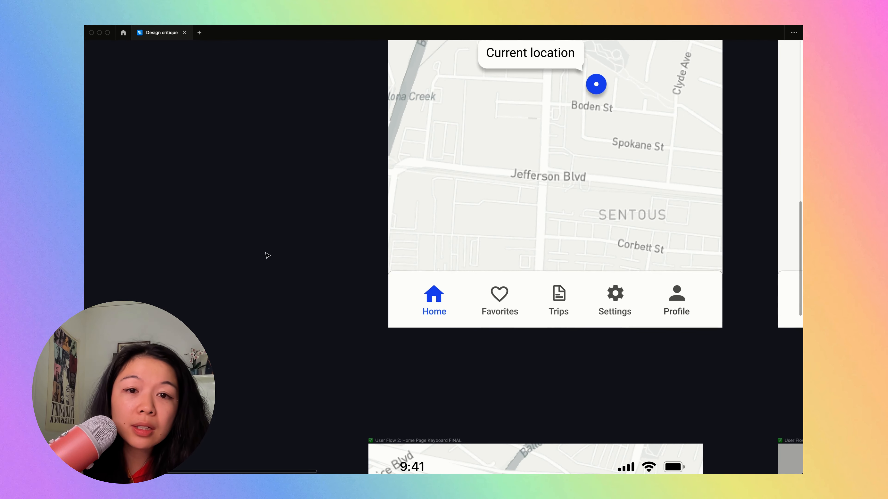
pyautogui.click(610, 299)
pyautogui.scroll(-3, 654, 298)
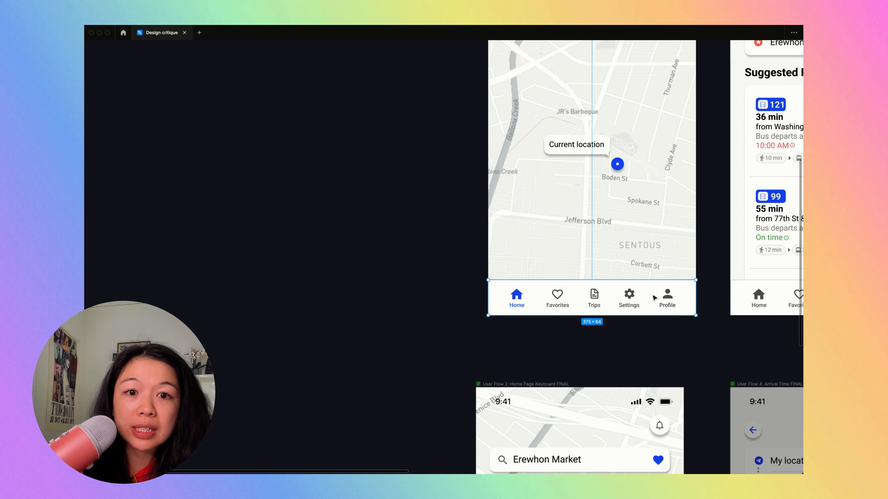
# - Find the Feather Icons plugin by searching "feather", run it and browse its icon set
pyautogui.click(391, 261)
pyautogui.hotkey('shift', 'i')
pyautogui.write('feather')
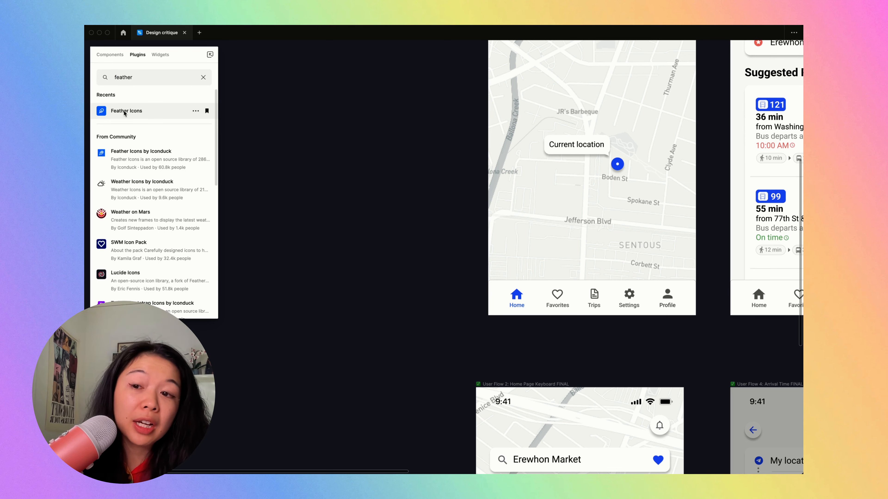
pyautogui.click(148, 113)
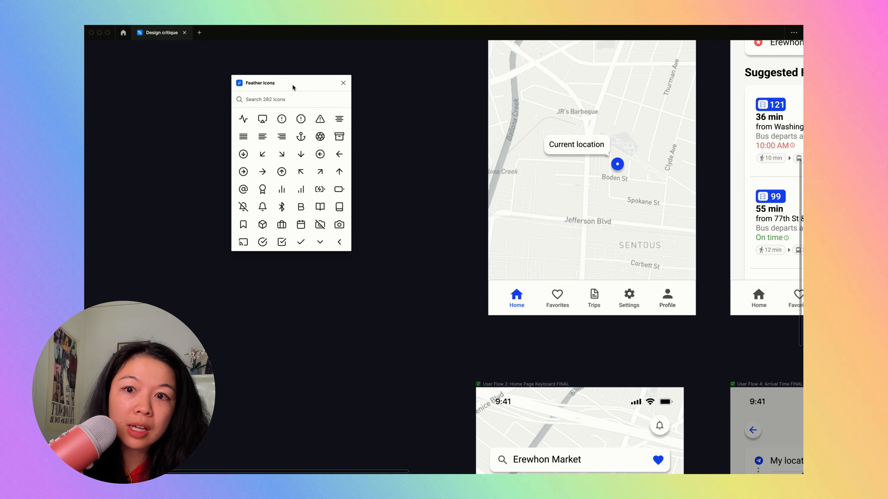
pyautogui.scroll(-20, 312, 142)
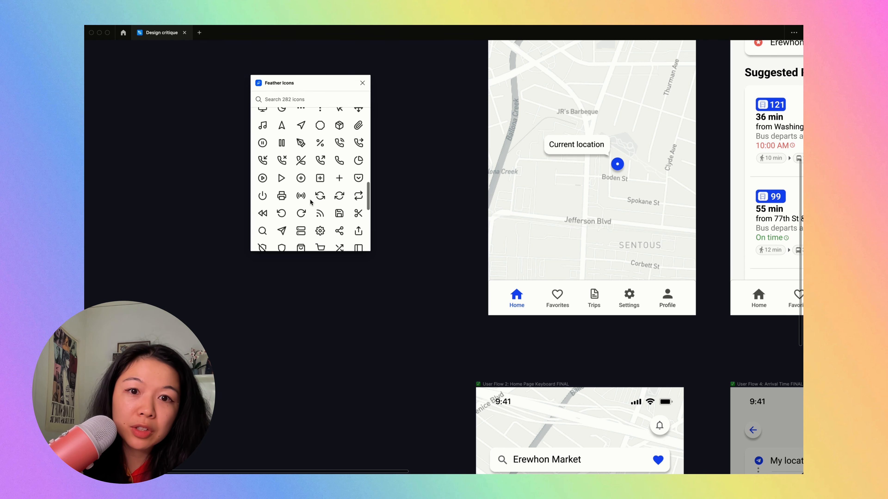
pyautogui.scroll(-6, 310, 202)
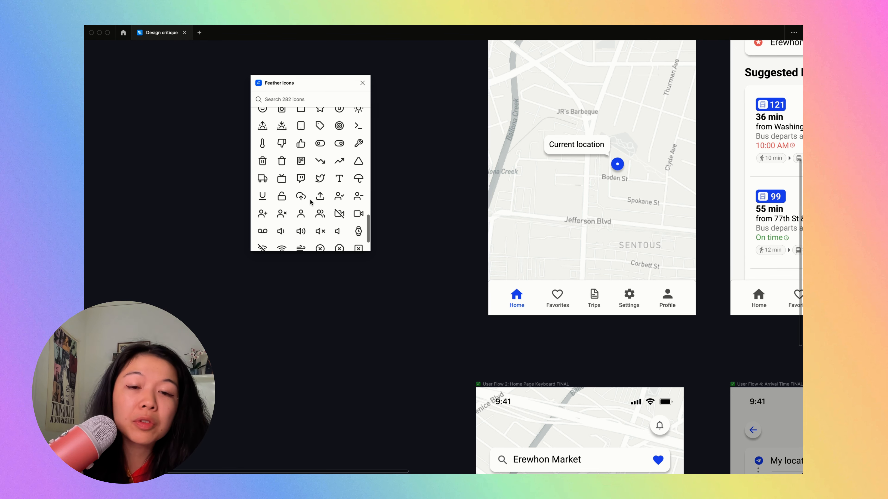
pyautogui.scroll(-3, 311, 202)
pyautogui.scroll(20, 311, 202)
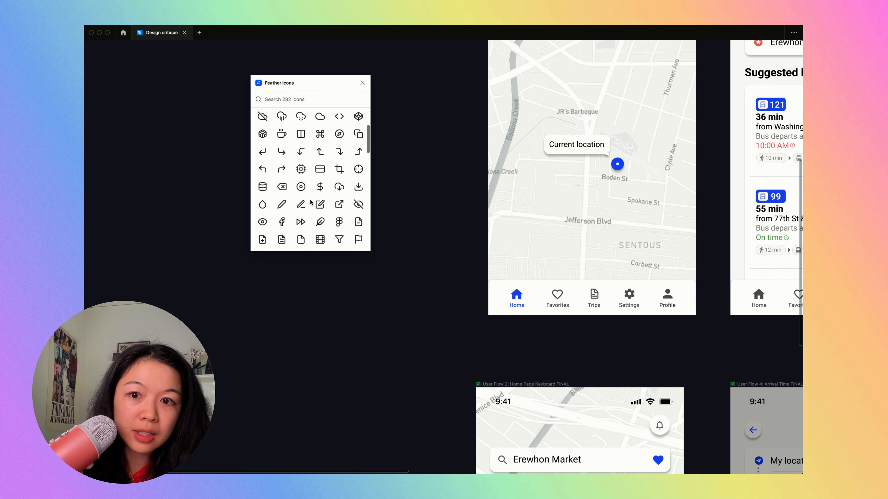
# - Duplicate the Homepage screen's navigation bar onto the empty canvas to the left of that screen and centre the view on the copy
pyautogui.scroll(-3, 467, 316)
pyautogui.hscroll(-3, 468, 317)
pyautogui.click(713, 335)
pyautogui.keyDown('alt'); pyautogui.moveTo(716, 337); pyautogui.dragTo(517, 336); pyautogui.keyUp('alt')
pyautogui.hotkey('shift', '2')
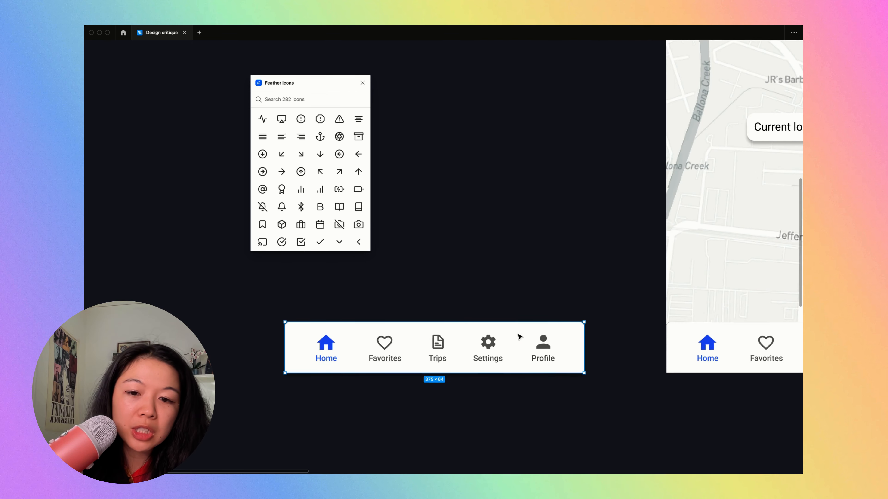
# - Search Feather Icons for "home" and place the home icon over the Home icon in the copied navigation bar
pyautogui.click(278, 96)
pyautogui.write('home')
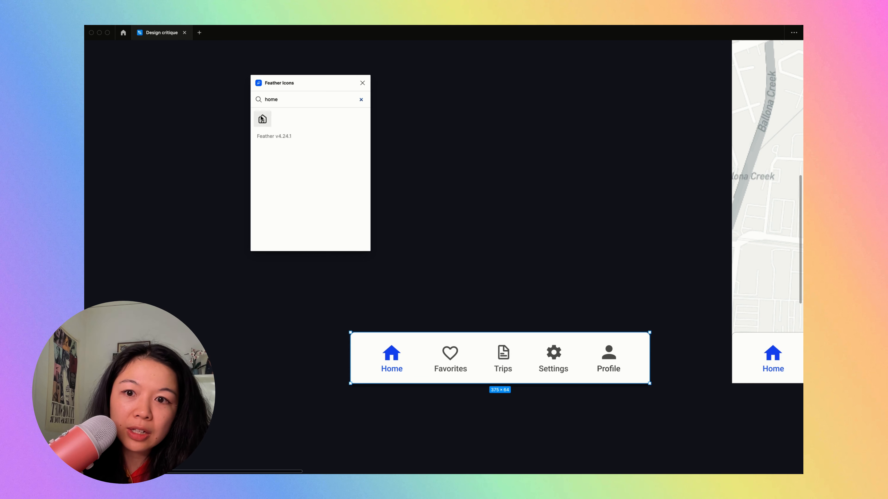
pyautogui.moveTo(262, 119); pyautogui.dragTo(393, 359)
pyautogui.click(422, 305)
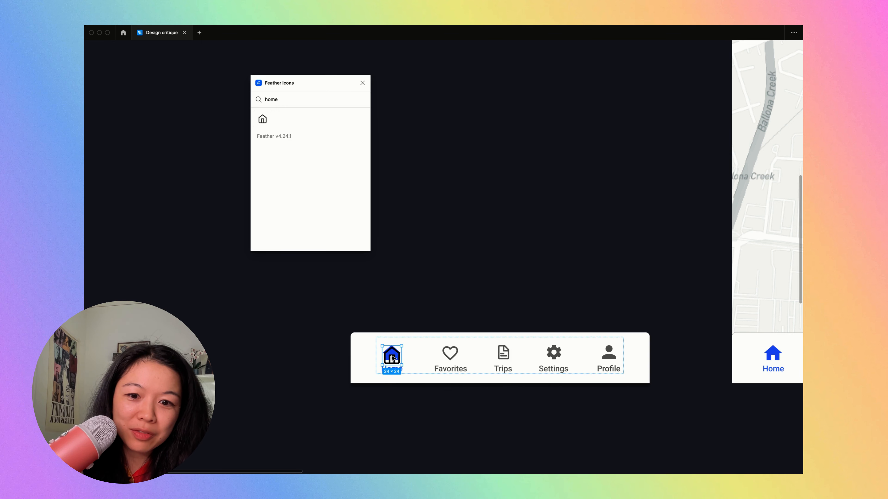
# - Delete the old filled Home icon beneath the Feather home icon in the copied navigation bar
pyautogui.scroll(3, 395, 366)
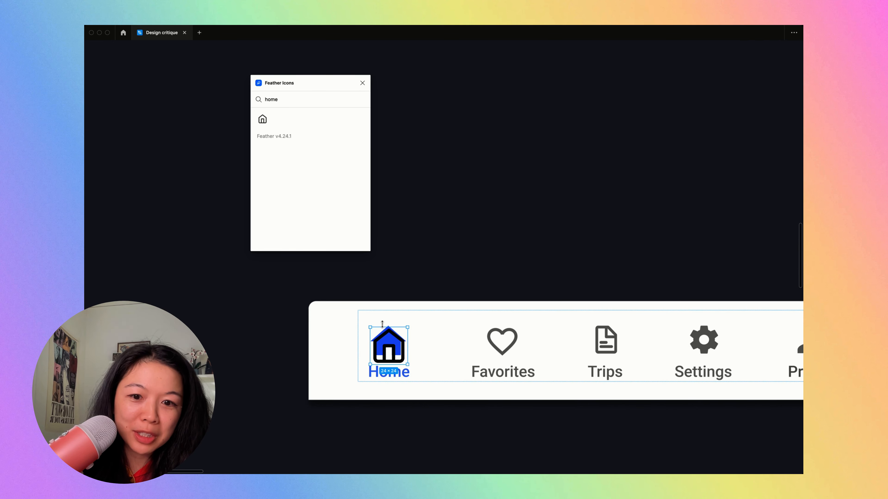
pyautogui.scroll(5, 382, 324)
pyautogui.click(398, 331)
pyautogui.press('Delete')
pyautogui.doubleClick(399, 351)
pyautogui.scroll(-3, 416, 387)
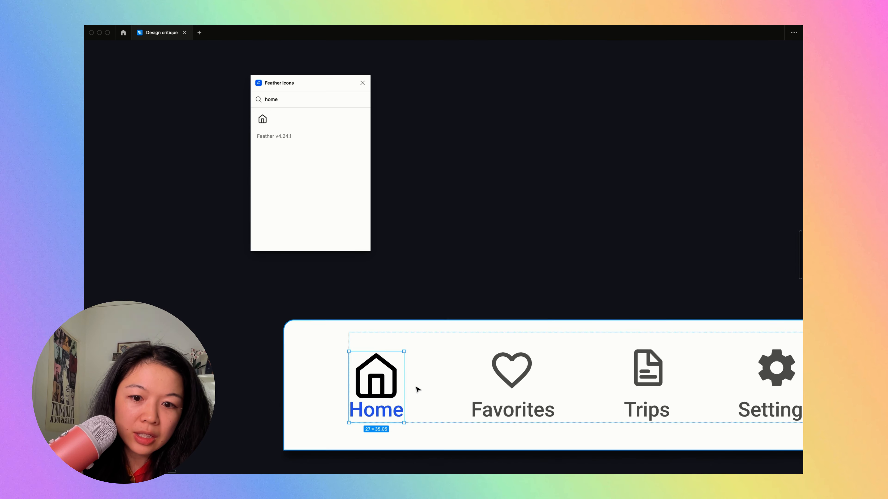
# - Duplicate the Home item and apply the Favorites label's grey text style to the copy's label
pyautogui.press('super+d')
pyautogui.scroll(-4, 513, 395)
pyautogui.click(572, 402)
pyautogui.keyDown('super'); pyautogui.click(512, 405); pyautogui.keyUp('super')
pyautogui.keyDown('super'); pyautogui.click(573, 403); pyautogui.keyUp('super')
pyautogui.press('super+alt+c')
pyautogui.keyDown('super'); pyautogui.click(507, 405); pyautogui.keyUp('super')
pyautogui.press('super+alt+v')
# - Delete the Favorites, Trips, Settings and Profile items from the copied navigation bar
pyautogui.click(575, 405)
pyautogui.click(620, 399)
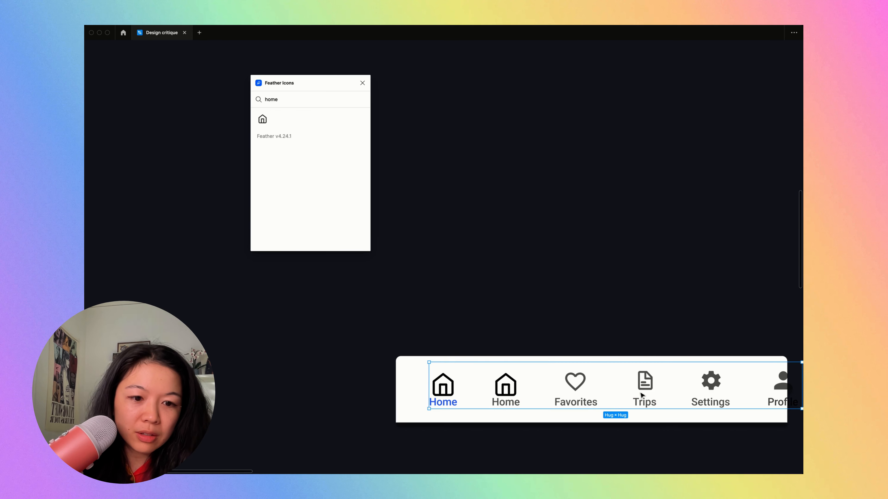
pyautogui.click(702, 389)
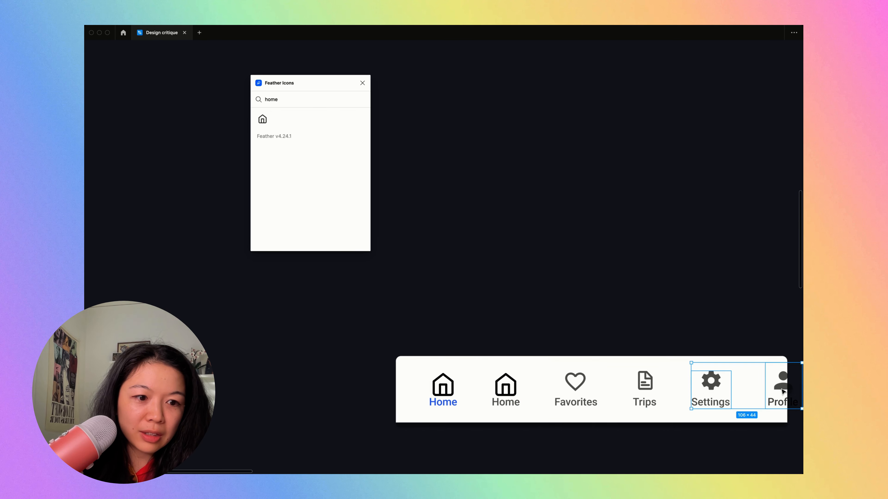
pyautogui.press('Escape')
pyautogui.click(644, 385)
pyautogui.keyDown('shift'); pyautogui.click(575, 386); pyautogui.keyUp('shift')
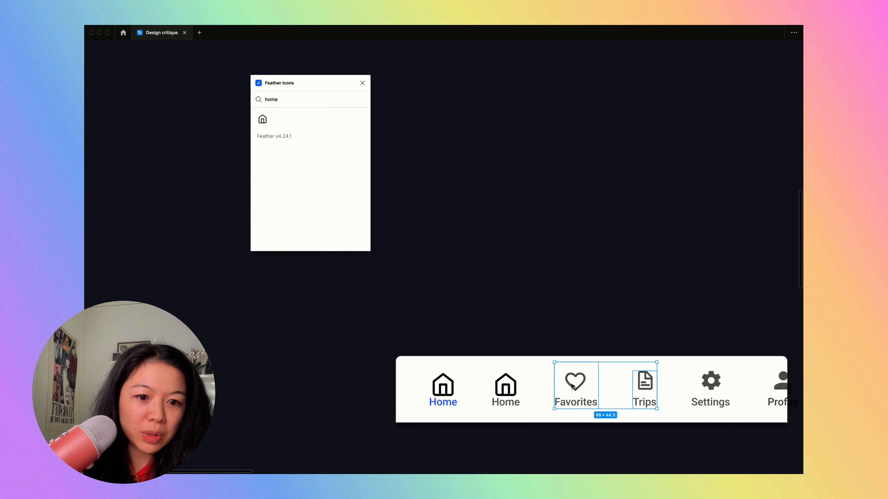
pyautogui.press('Delete')
pyautogui.click(575, 390)
pyautogui.keyDown('shift'); pyautogui.click(640, 391); pyautogui.keyUp('shift')
pyautogui.press('Delete')
# - Show the interface panels and inspect the first Home item's group and the icon frame inside it
pyautogui.click(534, 394)
pyautogui.click(520, 394)
pyautogui.keyDown('shift'); pyautogui.click(460, 392); pyautogui.keyUp('shift')
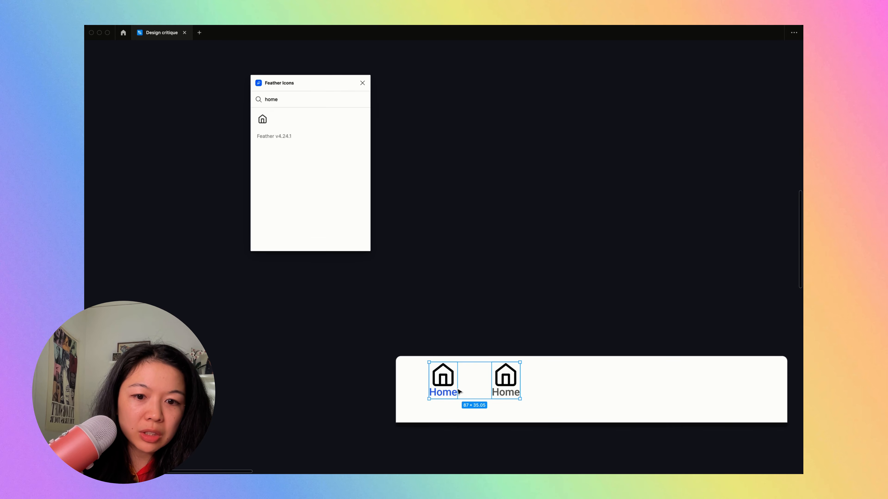
pyautogui.hotkey('ctrl', '\\')
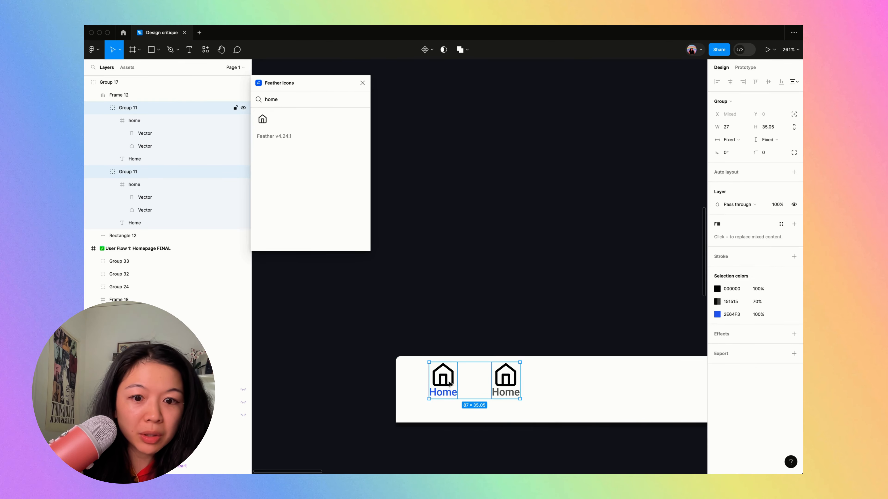
pyautogui.click(450, 384)
pyautogui.scroll(5, 449, 383)
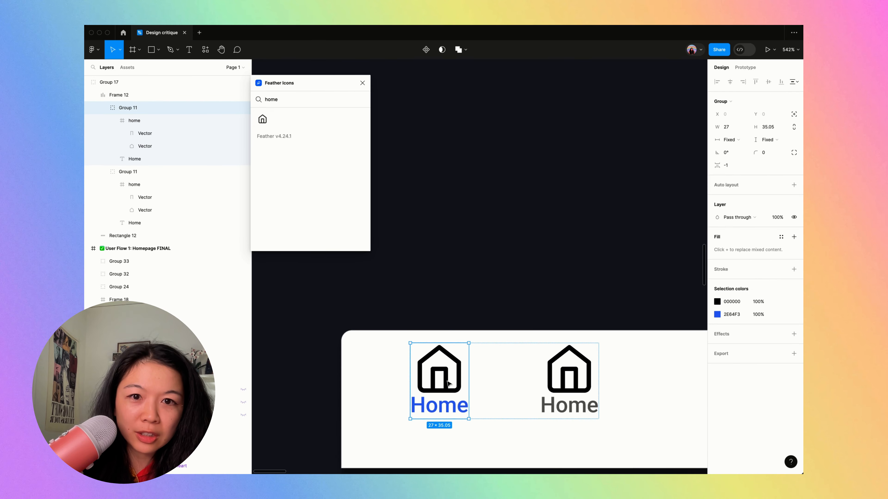
pyautogui.scroll(3, 449, 384)
pyautogui.doubleClick(428, 310)
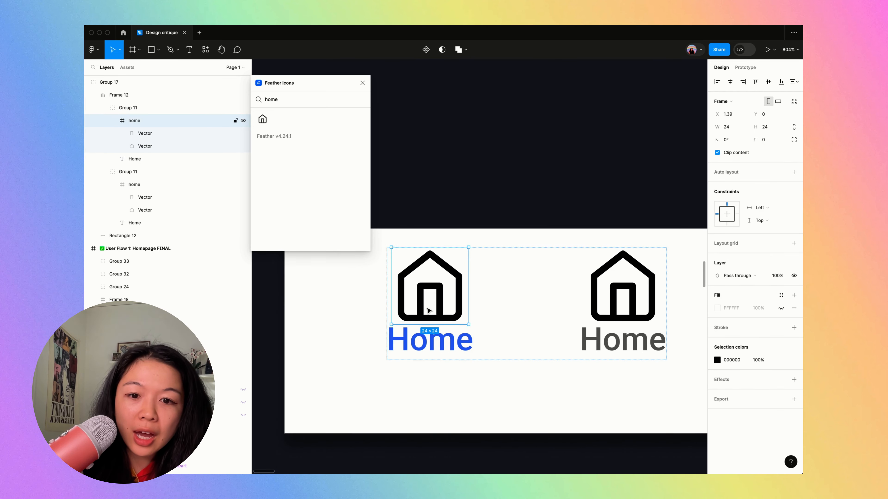
# - Ungroup the duplicated Home item with the grey label and delete its label and icon
pyautogui.scroll(-4, 430, 311)
pyautogui.click(528, 310)
pyautogui.press('super+shift+g')
pyautogui.click(508, 246)
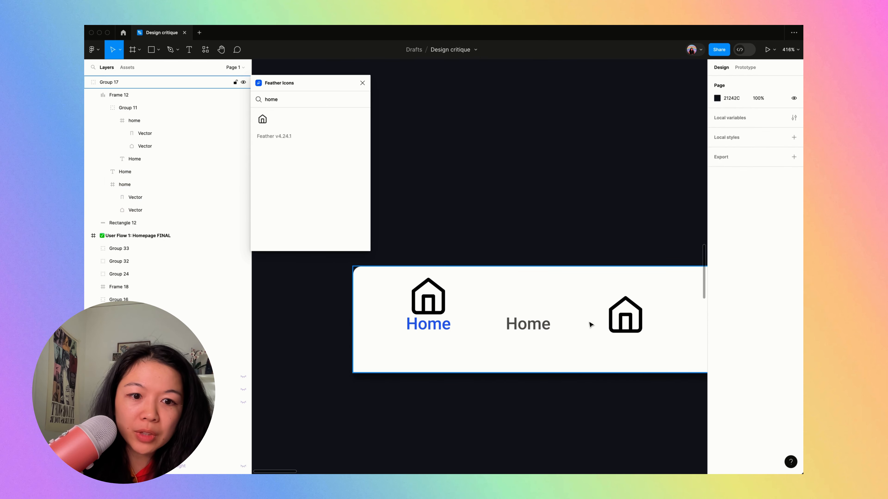
pyautogui.click(612, 327)
pyautogui.doubleClick(534, 331)
pyautogui.keyDown('shift'); pyautogui.click(611, 330); pyautogui.keyUp('shift')
pyautogui.press('Delete')
# - Examine the layer structure of the remaining Home item, including its auto layout frame, group, icon and label
pyautogui.doubleClick(448, 322)
pyautogui.doubleClick(448, 322)
pyautogui.click(412, 223)
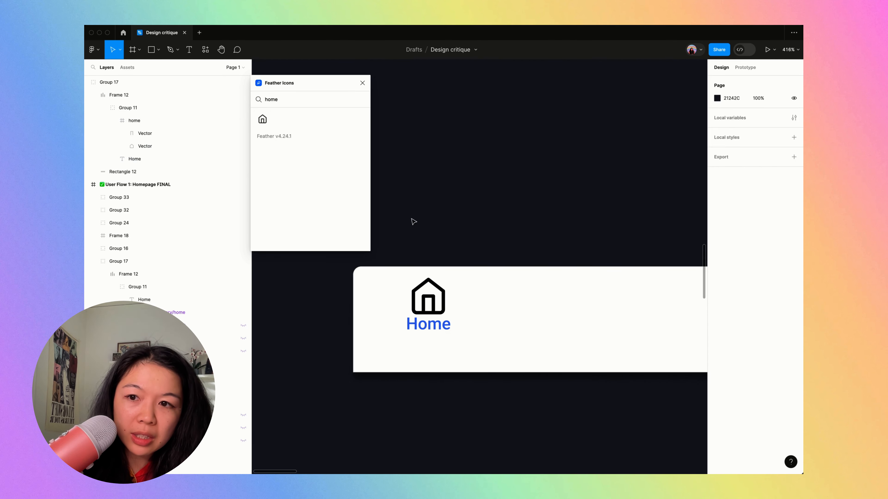
pyautogui.click(153, 94)
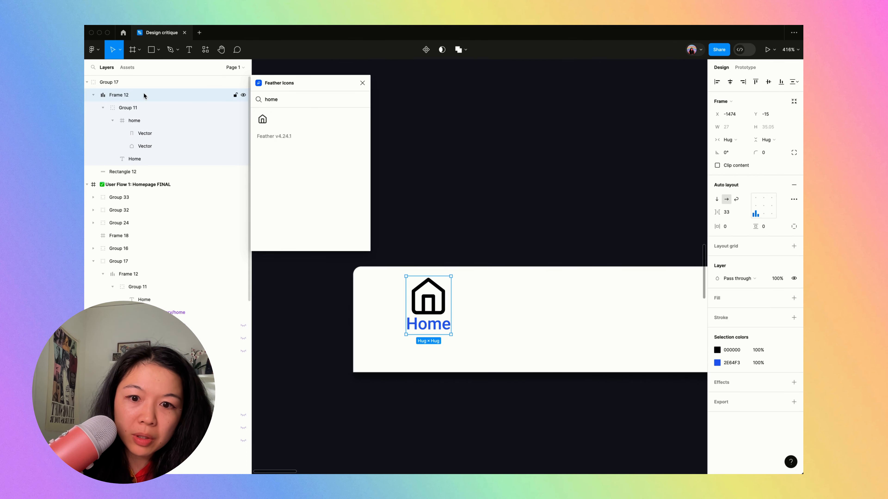
pyautogui.click(104, 108)
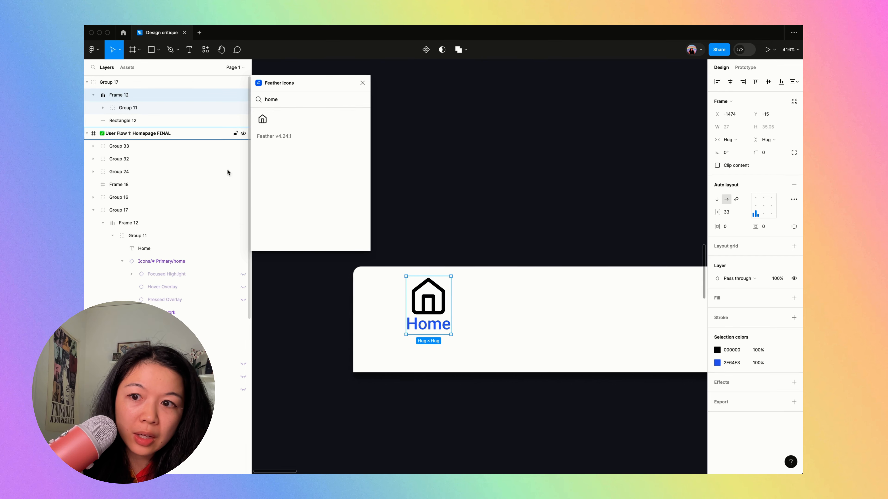
pyautogui.scroll(5, 422, 316)
pyautogui.doubleClick(437, 334)
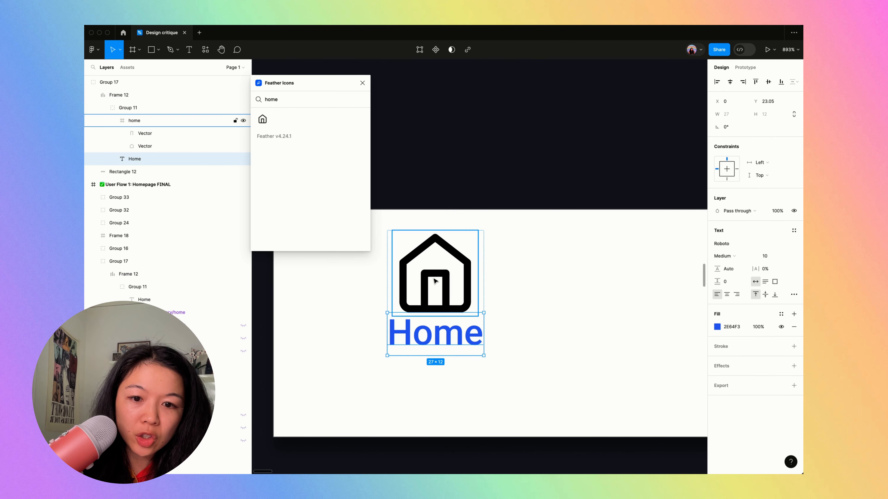
# - Draw a new wide, empty frame on the canvas just below the copied navigation bar
pyautogui.scroll(-10, 437, 308)
pyautogui.press('f')
pyautogui.moveTo(392, 291); pyautogui.dragTo(644, 391)
pyautogui.moveTo(512, 341); pyautogui.dragTo(481, 333)
# - Ungroup the copied navigation bar and delete its white background rectangle
pyautogui.click(455, 267)
pyautogui.press('shift+super+g')
pyautogui.click(426, 241)
pyautogui.click(424, 230)
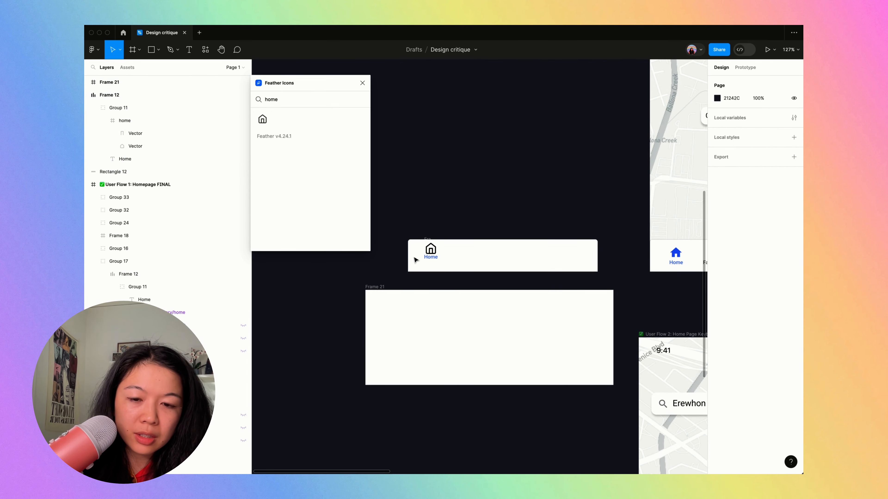
pyautogui.click(427, 251)
pyautogui.click(418, 258)
pyautogui.press('Delete')
# - Move the Home icon and label into the new empty frame by cutting and pasting them
pyautogui.moveTo(410, 209); pyautogui.dragTo(450, 267)
pyautogui.press('super+x')
pyautogui.click(382, 298)
pyautogui.press('super+v')
pyautogui.scroll(8, 409, 331)
pyautogui.click(413, 333)
# - Remove the auto layout frame around the pasted Home group, keeping the group inside the new frame
pyautogui.scroll(-3, 416, 329)
pyautogui.click(457, 243)
pyautogui.press('shift+super+g')
pyautogui.click(429, 243)
pyautogui.click(456, 241)
pyautogui.doubleClick(463, 244)
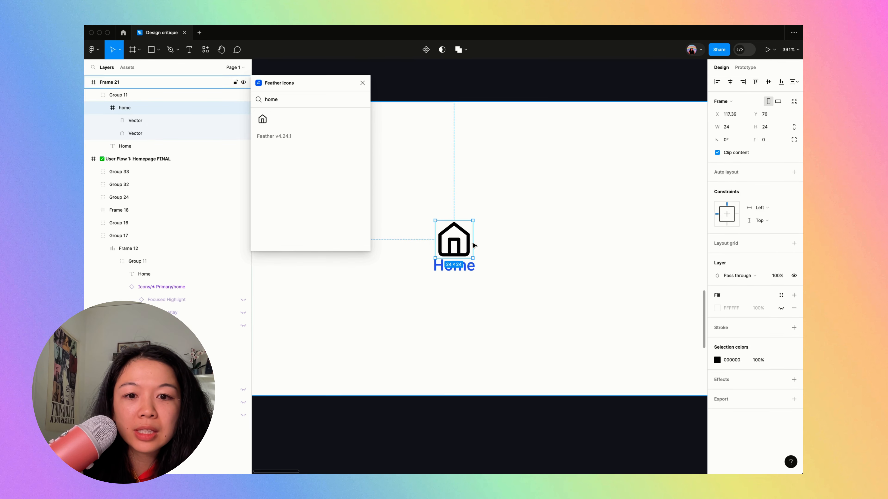
# - Ungroup the Home icon and label, then place the icon at Y 68 and the label at Y 96
pyautogui.click(512, 231)
pyautogui.click(459, 249)
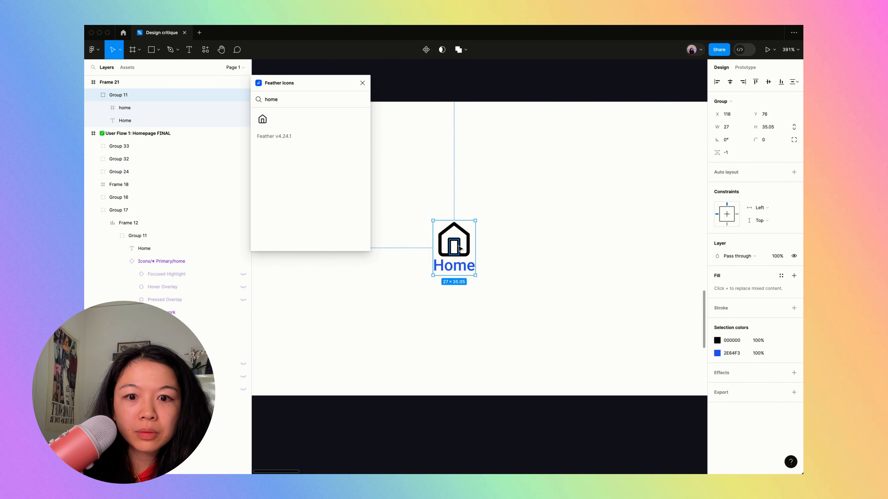
pyautogui.press('shift+super+g')
pyautogui.click(456, 245)
pyautogui.click(454, 282)
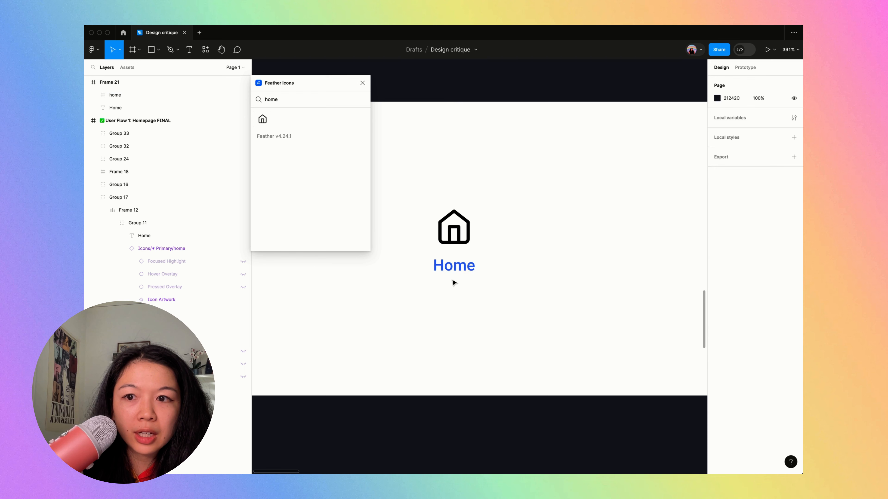
pyautogui.click(453, 264)
pyautogui.moveTo(458, 271); pyautogui.dragTo(458, 266)
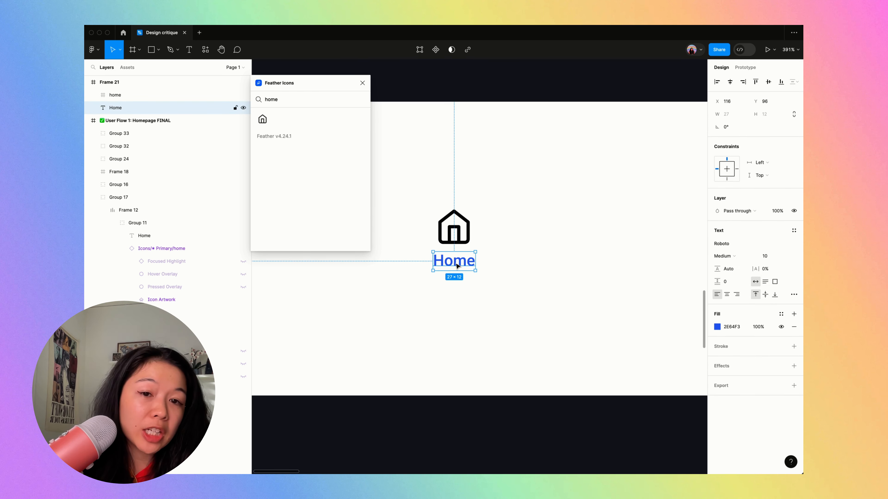
# - Duplicate the Homepage screen's original navigation bar and place the copy above the new frame as a reference
pyautogui.scroll(-10, 446, 296)
pyautogui.click(684, 218)
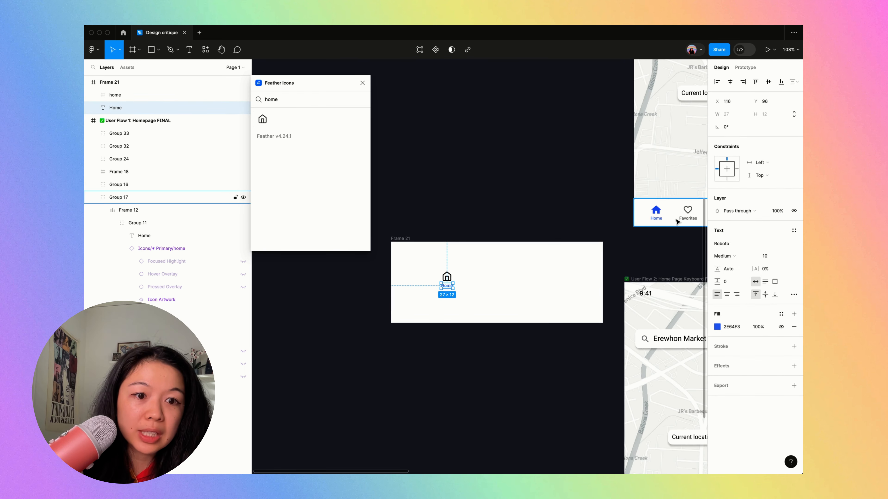
pyautogui.keyDown('alt'); pyautogui.moveTo(680, 222); pyautogui.dragTo(451, 231); pyautogui.keyUp('alt')
pyautogui.scroll(5, 454, 229)
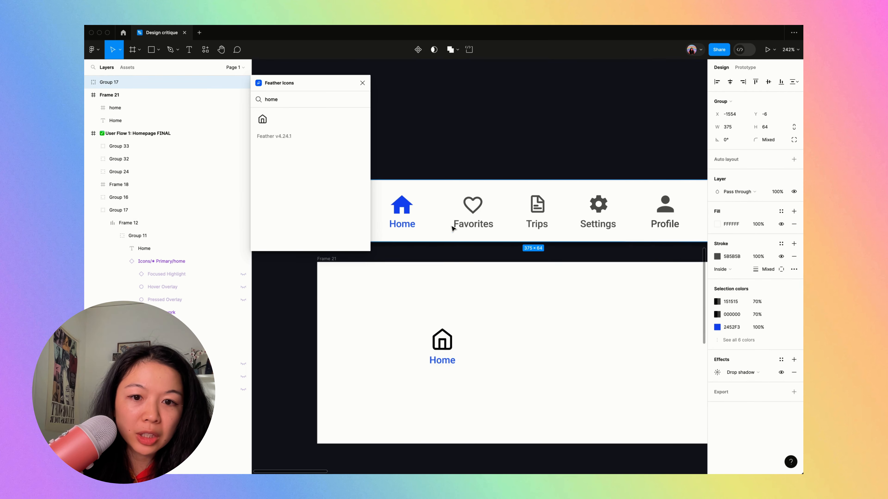
# - Wrap the home icon and its label in a vertical auto layout with a spacing of 8
pyautogui.click(468, 344)
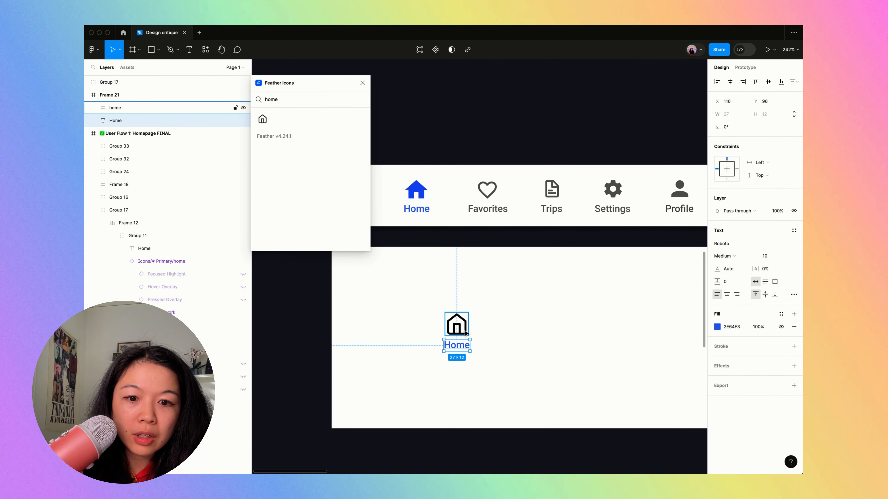
pyautogui.click(466, 331)
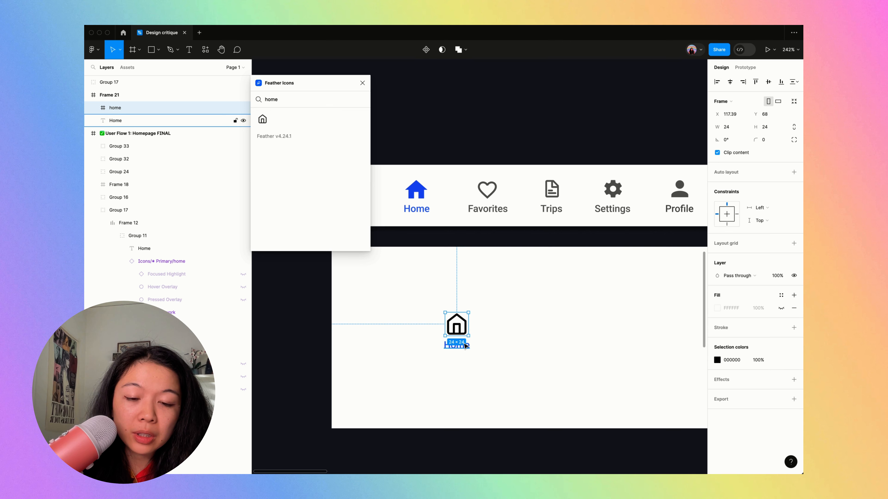
pyautogui.keyDown('shift'); pyautogui.click(466, 346); pyautogui.keyUp('shift')
pyautogui.hotkey('shift', 'a')
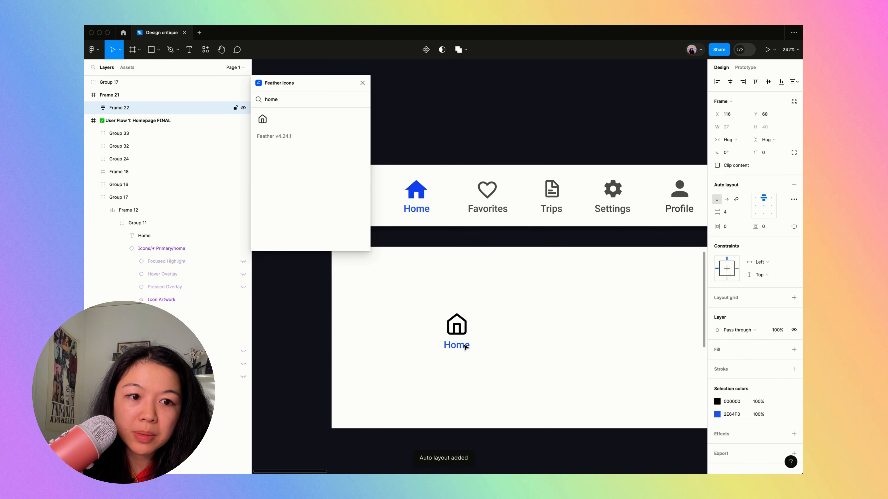
pyautogui.press('super+z')
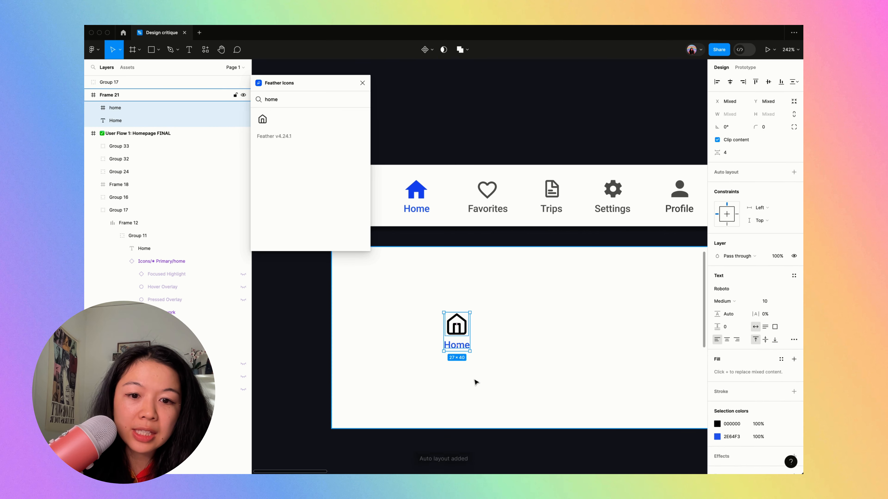
pyautogui.hotkey('shift', 'a')
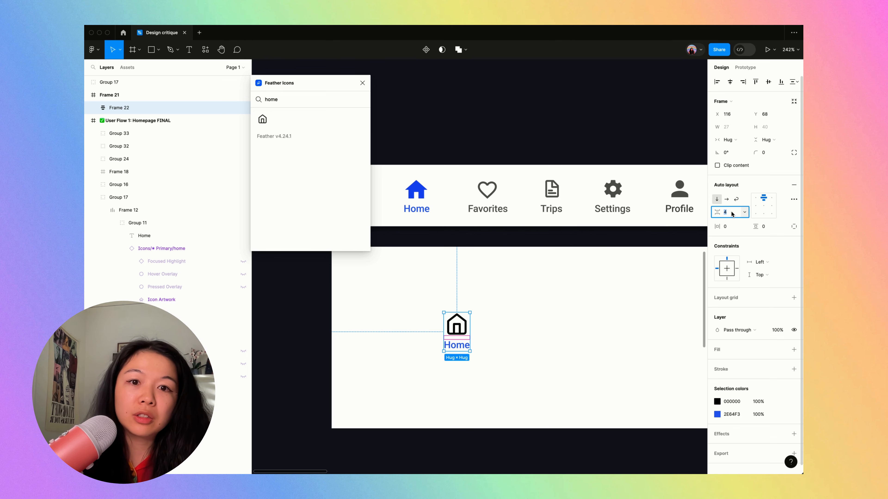
pyautogui.write('8')
pyautogui.press('Return')
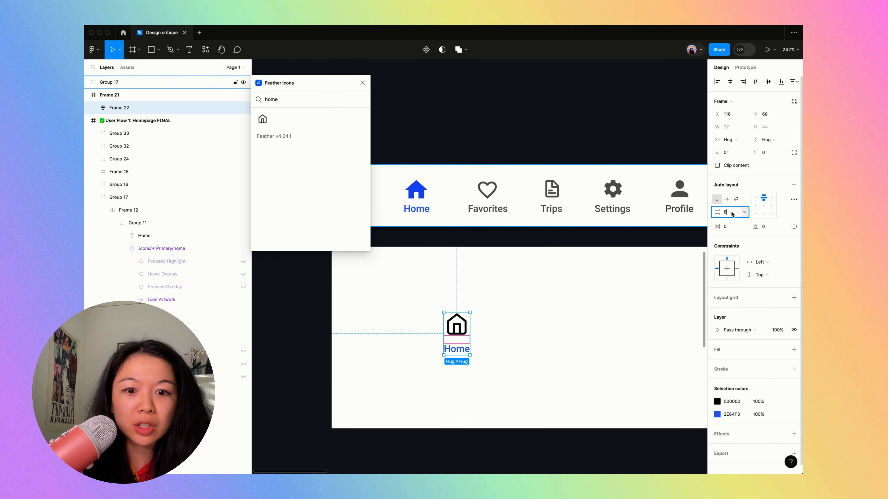
pyautogui.click(576, 304)
pyautogui.click(467, 321)
pyautogui.click(523, 318)
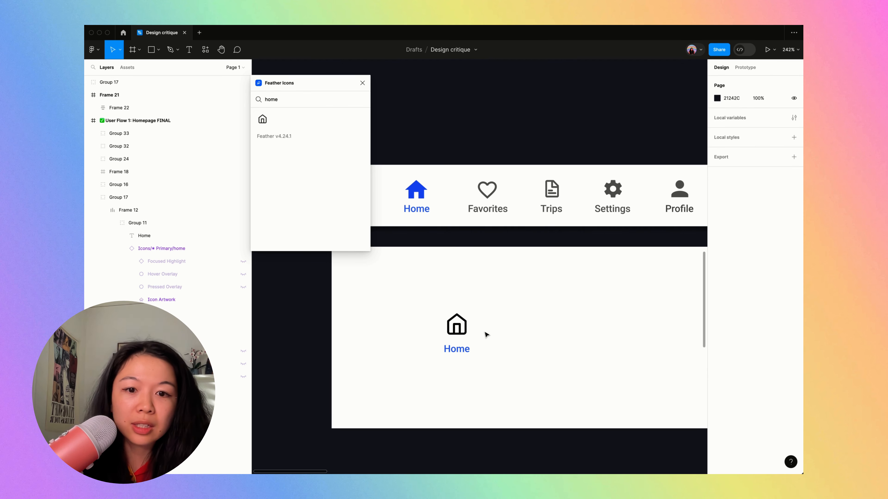
pyautogui.click(458, 347)
pyautogui.click(470, 379)
pyautogui.scroll(5, 470, 379)
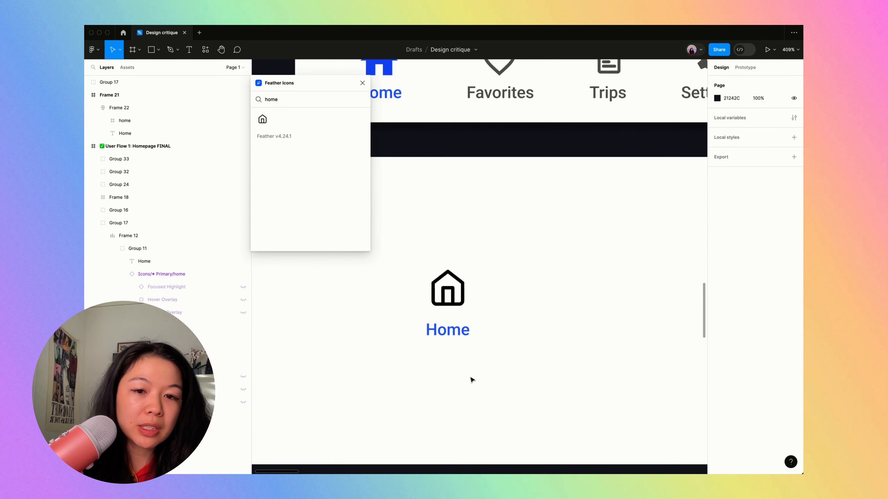
pyautogui.scroll(-3, 471, 378)
# - Hide the interface panels and duplicate the Home item four times to form an evenly spaced row of five
pyautogui.click(452, 320)
pyautogui.press('super+backslash')
pyautogui.scroll(2, 452, 320)
pyautogui.scroll(-4, 452, 320)
pyautogui.click(452, 320)
pyautogui.rightClick(452, 320)
pyautogui.click(408, 338)
pyautogui.click(410, 332)
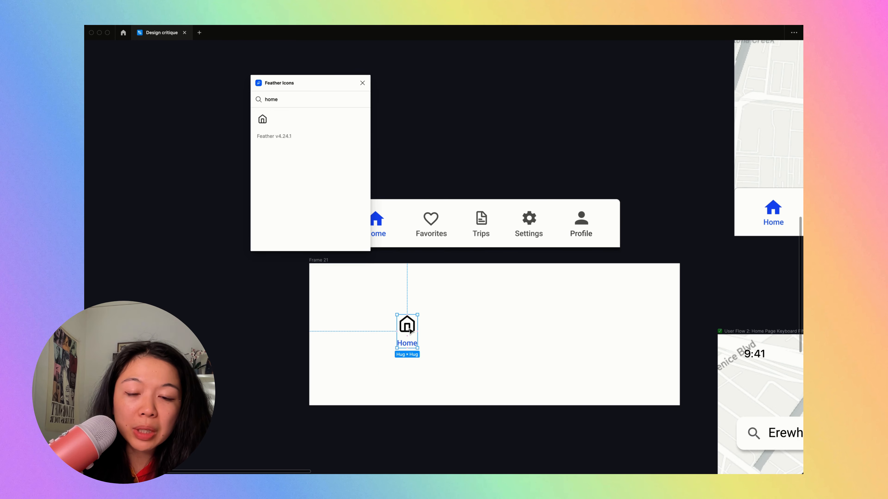
pyautogui.moveTo(411, 331); pyautogui.dragTo(443, 332)
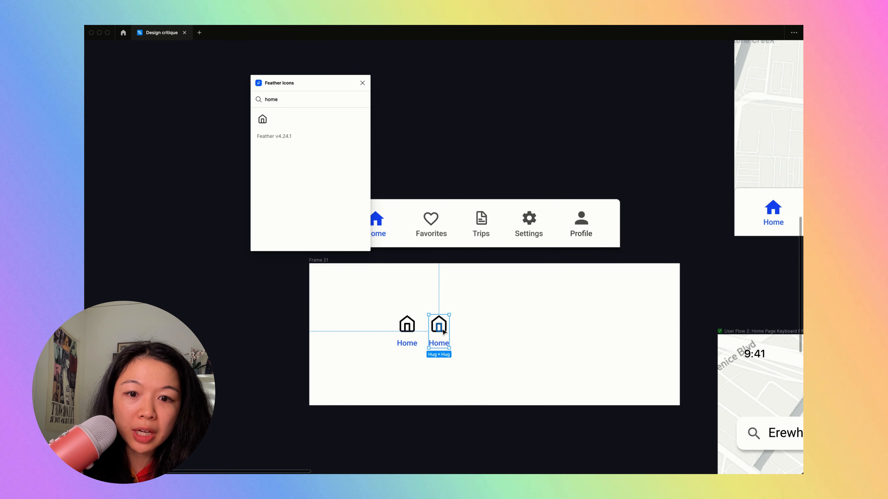
pyautogui.press('super+d')
pyautogui.press('super+d')
pyautogui.press('super+d')
pyautogui.click(447, 308)
# - Change the second item's label to "Favorites" and the third item's label to "Trips"
pyautogui.hscroll(-2, 446, 308)
pyautogui.scroll(3, 447, 308)
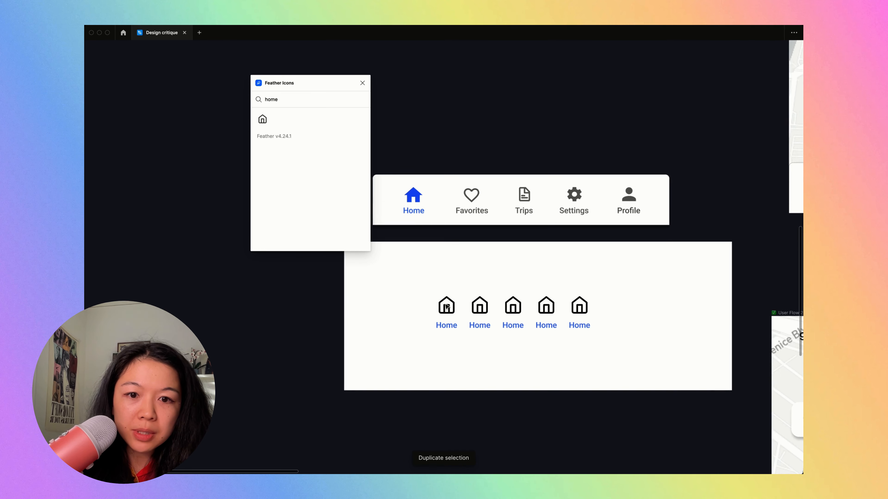
pyautogui.scroll(2, 488, 202)
pyautogui.doubleClick(480, 362)
pyautogui.doubleClick(480, 362)
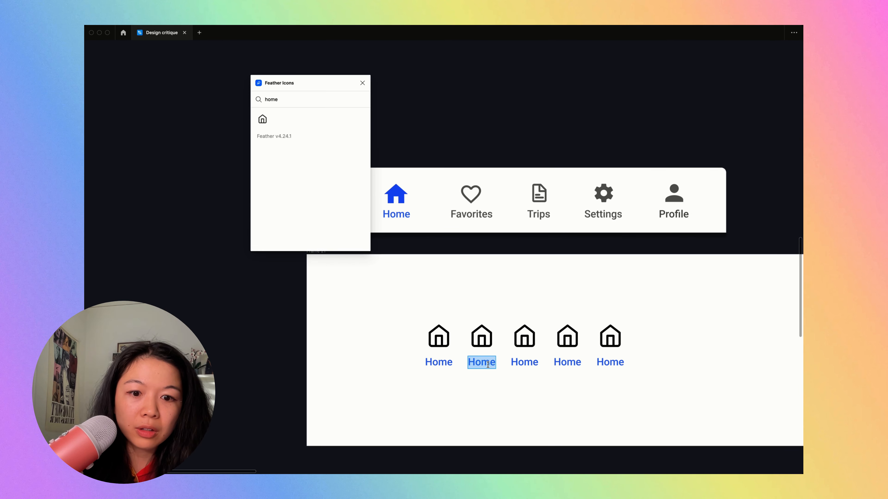
pyautogui.write('Favorites')
pyautogui.doubleClick(524, 362)
pyautogui.write('Trips')
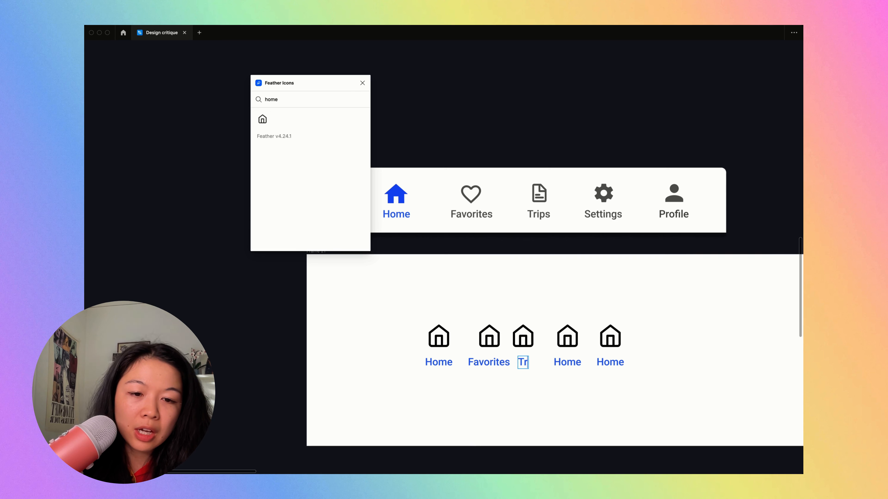
# - Change the fourth item's label to "Settings" and the fifth item's label to "Profile"
pyautogui.doubleClick(572, 362)
pyautogui.write('Settings')
pyautogui.press('Escape')
pyautogui.click(620, 365)
pyautogui.doubleClick(620, 365)
pyautogui.write('Profile')
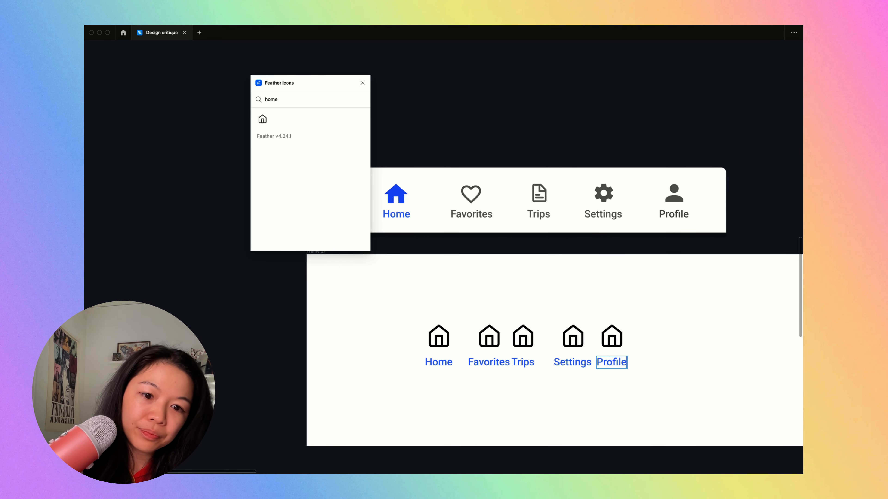
# - Wrap the five navigation items in one horizontal auto layout and name it "nav-bar"
pyautogui.moveTo(402, 293); pyautogui.dragTo(632, 395)
pyautogui.hotkey('shift', 'a')
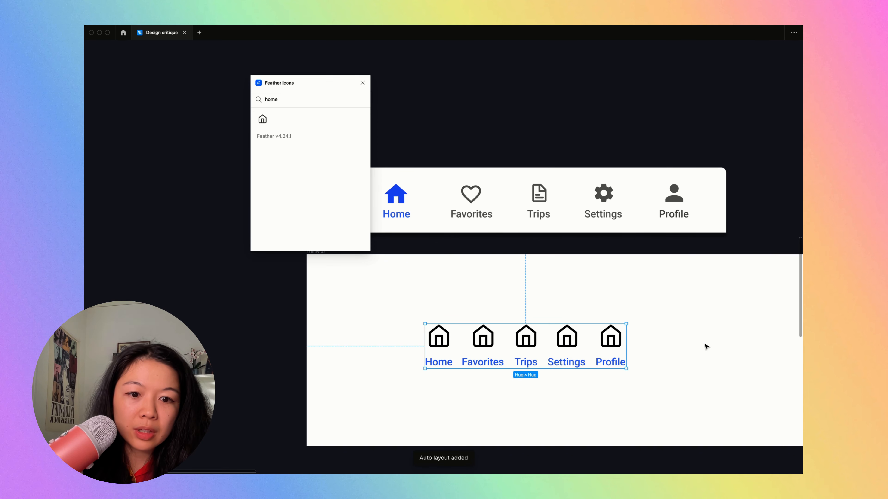
pyautogui.press('super+backslash')
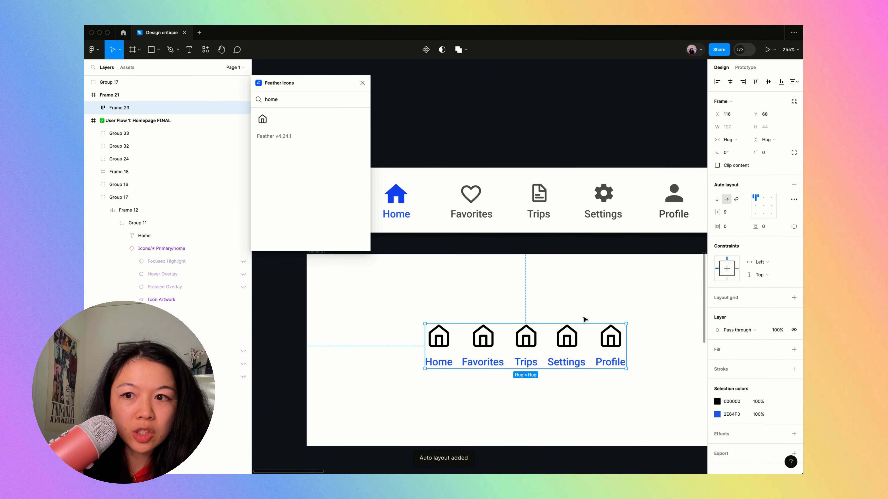
pyautogui.press('super+r')
pyautogui.write('nav-bar')
pyautogui.press('Return')
# - Set the nav-bar's item spacing to 32 and centre it horizontally and vertically in its parent frame
pyautogui.click(726, 213)
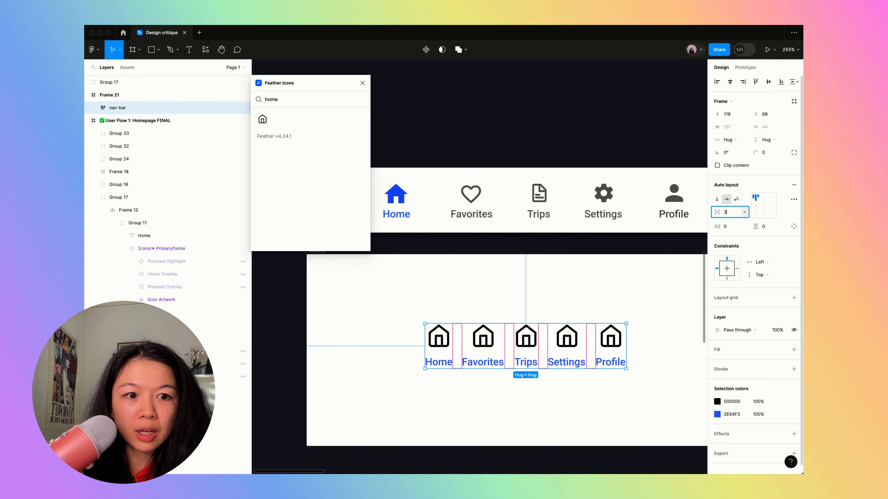
pyautogui.write('32')
pyautogui.press('Return')
pyautogui.click(616, 282)
pyautogui.click(616, 330)
pyautogui.hotkey('alt', 'h')
pyautogui.hotkey('alt', 'v')
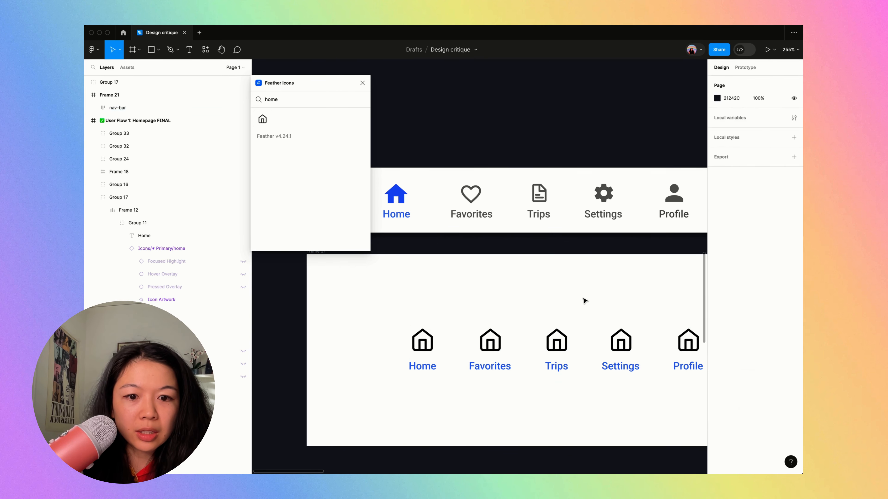
# - Try recolouring the Favorites, Trips, Settings and Profile labels to match the original bar's dark grey text
pyautogui.press('super+backslash')
pyautogui.scroll(-3, 584, 300)
pyautogui.scroll(2, 585, 301)
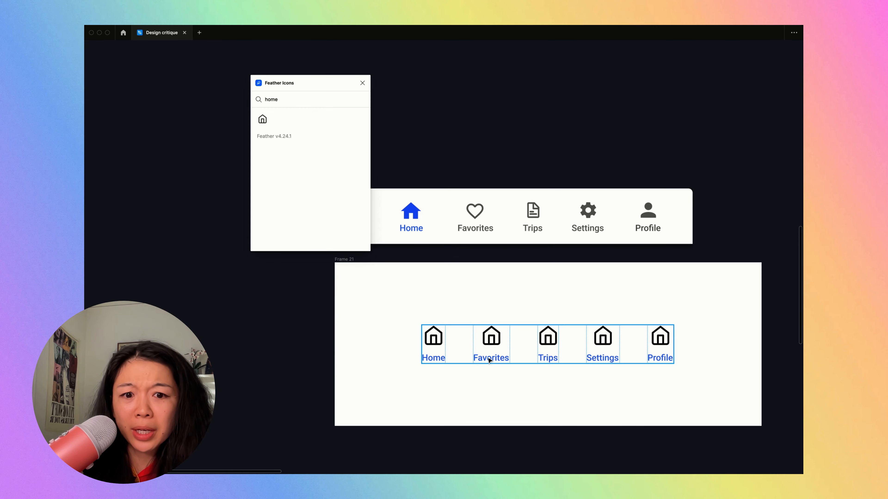
pyautogui.keyDown('super'); pyautogui.click(493, 359); pyautogui.keyUp('super')
pyautogui.keyDown('super'); pyautogui.click(474, 229); pyautogui.keyUp('super')
pyautogui.press('super+backslash')
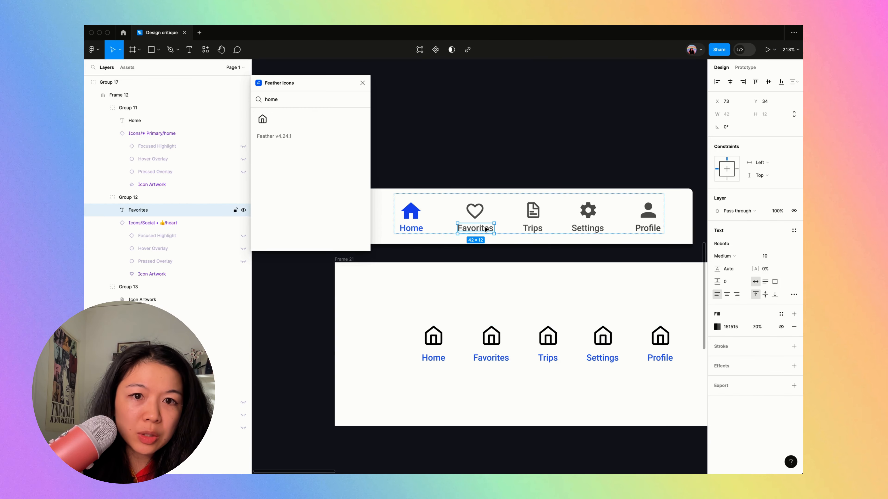
pyautogui.keyDown('super'); pyautogui.click(501, 355); pyautogui.keyUp('super')
pyautogui.keyDown('shift'); pyautogui.keyDown('super'); pyautogui.click(548, 358); pyautogui.keyUp('super'); pyautogui.keyUp('shift')
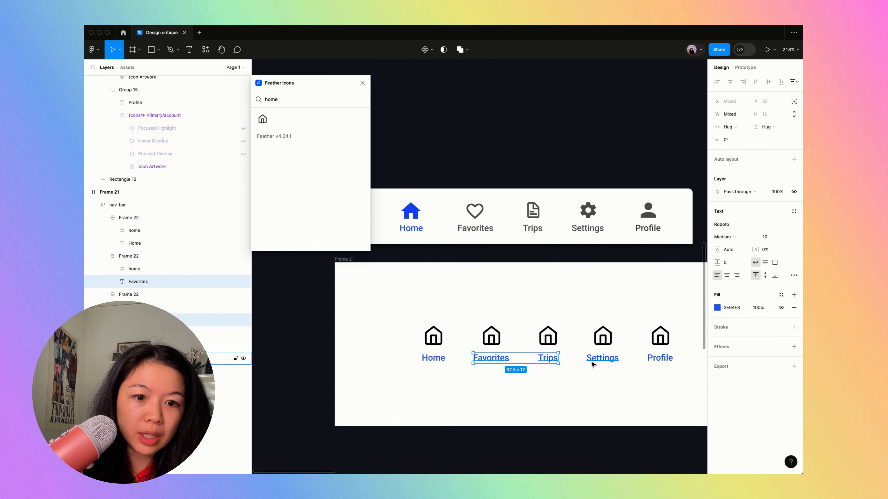
pyautogui.keyDown('shift'); pyautogui.keyDown('super'); pyautogui.click(602, 358); pyautogui.keyUp('super'); pyautogui.keyUp('shift')
pyautogui.keyDown('shift'); pyautogui.keyDown('super'); pyautogui.click(660, 358); pyautogui.keyUp('super'); pyautogui.keyUp('shift')
pyautogui.press('super+backslash')
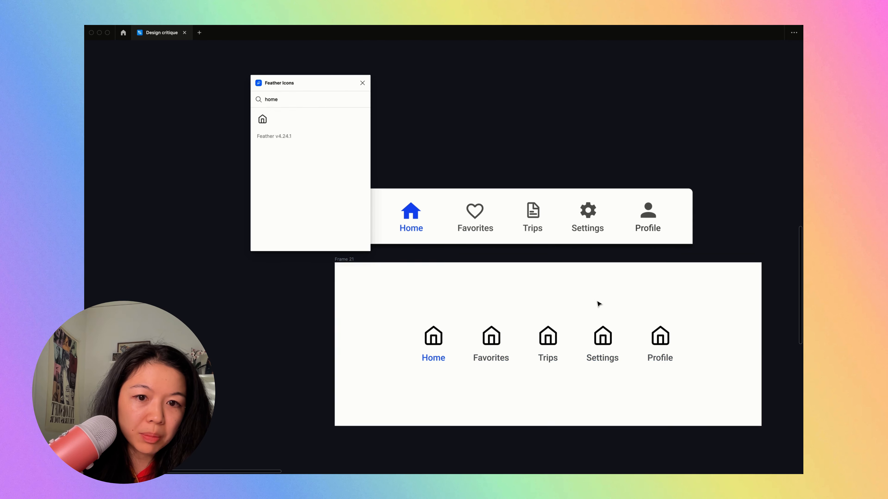
# - Apply the original Favorites label's style, fill 151515 at 70%, to the new Favorites, Trips, Settings and Profile labels
pyautogui.press('super+backslash')
pyautogui.keyDown('super'); pyautogui.click(471, 230); pyautogui.keyUp('super')
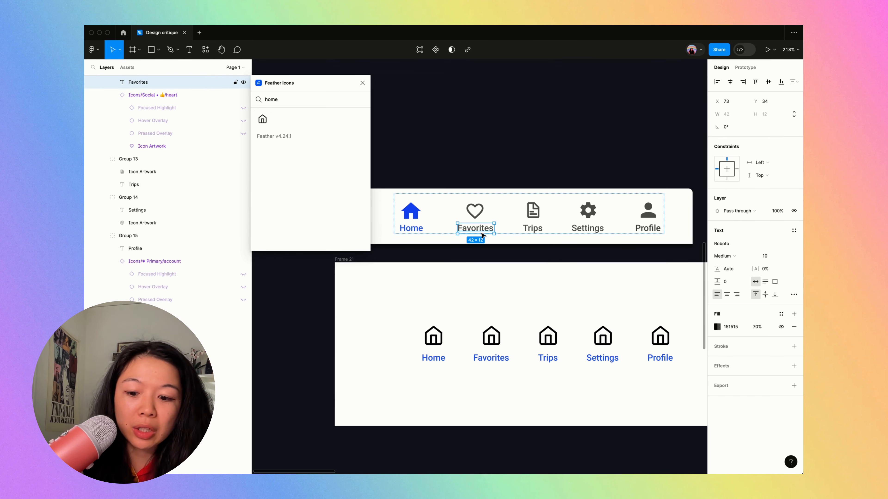
pyautogui.keyDown('super'); pyautogui.click(491, 358); pyautogui.keyUp('super')
pyautogui.keyDown('shift'); pyautogui.keyDown('super'); pyautogui.click(548, 358); pyautogui.keyUp('super'); pyautogui.keyUp('shift')
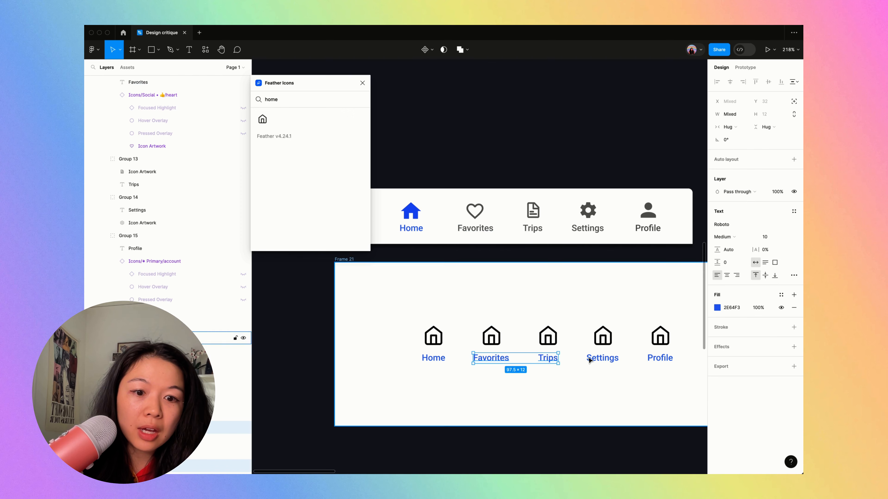
pyautogui.keyDown('shift'); pyautogui.keyDown('super'); pyautogui.click(609, 361); pyautogui.keyUp('super'); pyautogui.keyUp('shift')
pyautogui.keyDown('shift'); pyautogui.keyDown('super'); pyautogui.click(660, 360); pyautogui.keyUp('super'); pyautogui.keyUp('shift')
pyautogui.press('super+alt+v')
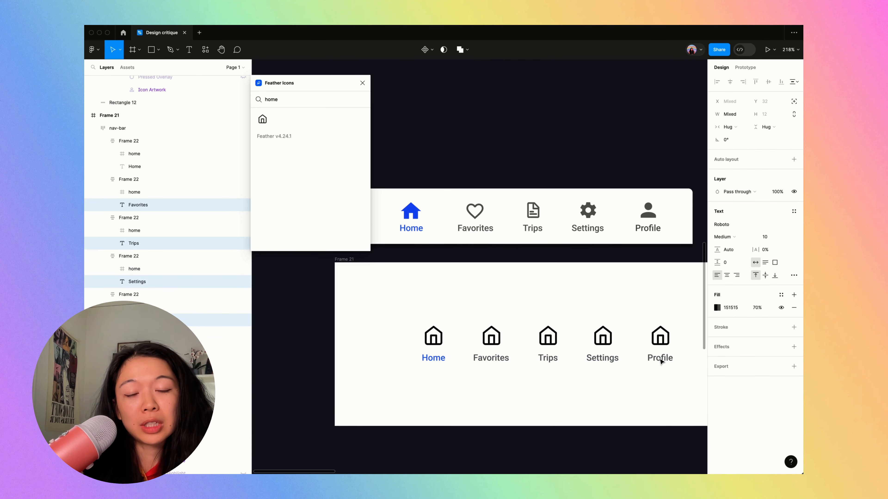
# - Find Feather's "heart" icon, place it in the Favorites item and delete that item's house icon
pyautogui.press('super+backslash')
pyautogui.scroll(-2, 519, 283)
pyautogui.hscroll(2, 519, 284)
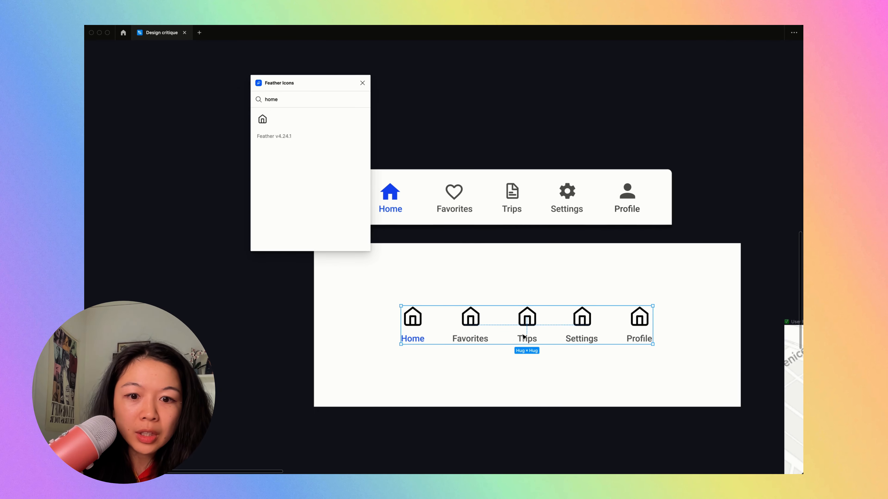
pyautogui.press('BackSpace')
pyautogui.write('heart')
pyautogui.click(262, 119)
pyautogui.moveTo(446, 253); pyautogui.dragTo(470, 329)
pyautogui.click(471, 305)
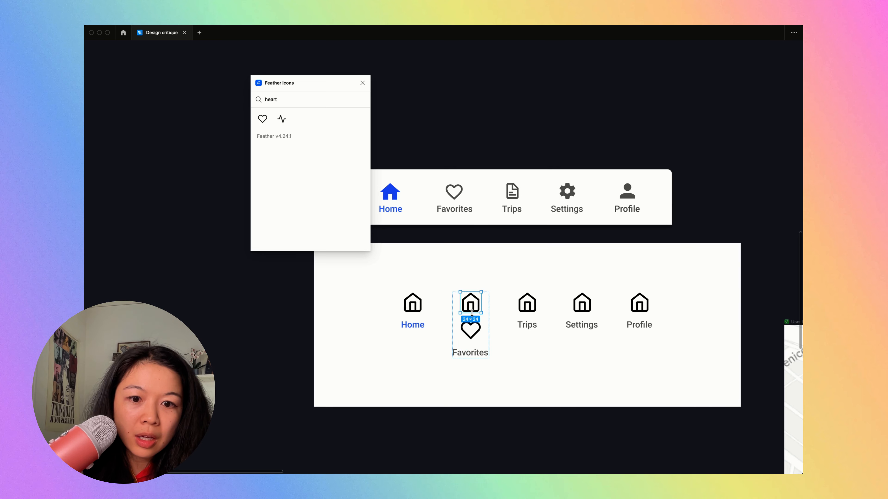
pyautogui.press('Delete')
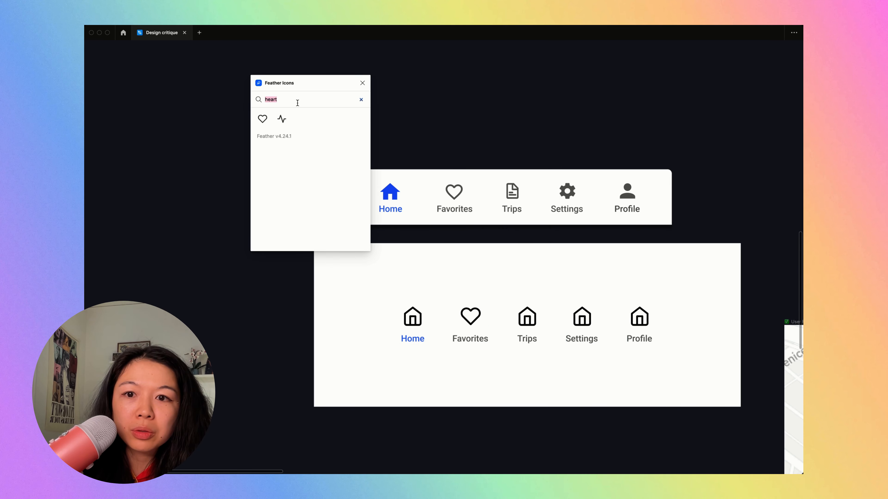
# - Examine the original Trips icon and search Feather Icons for a counterpart with "sui", "doc" and "pap"
pyautogui.scroll(5, 535, 190)
pyautogui.scroll(-3, 517, 187)
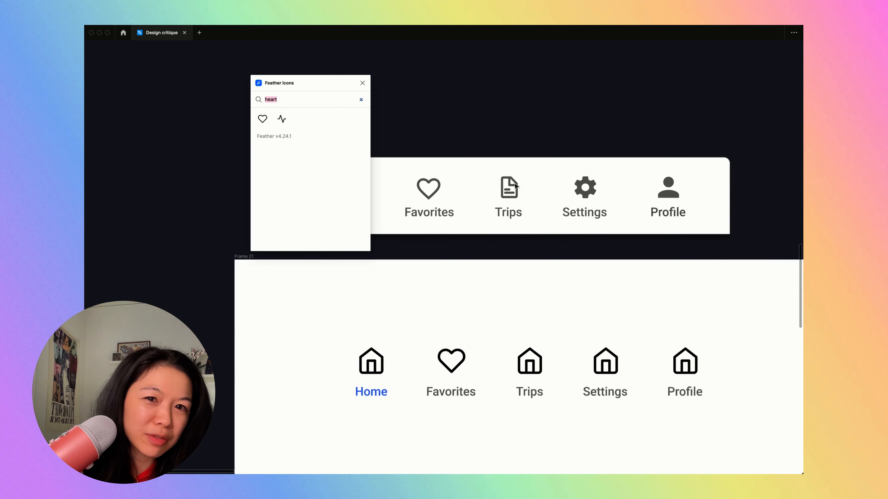
pyautogui.scroll(-3, 516, 186)
pyautogui.write('sui')
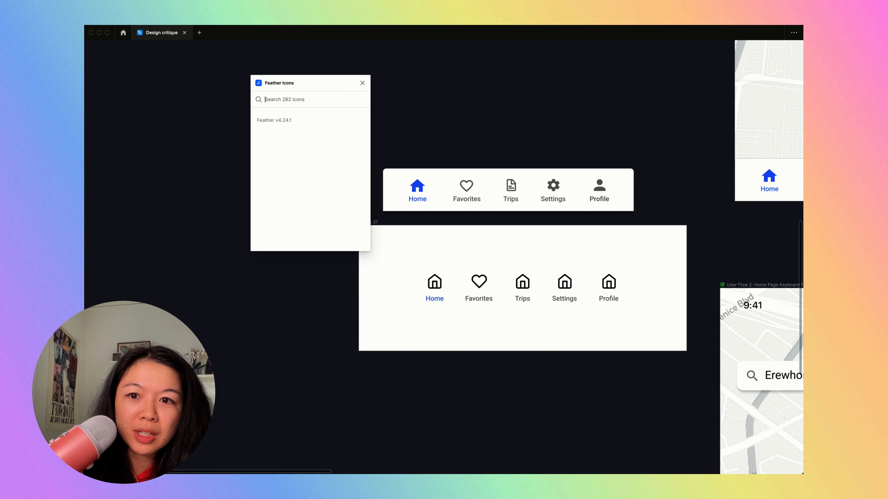
pyautogui.press('BackSpace')
pyautogui.write('docpap')
pyautogui.press('super+a')
pyautogui.press('BackSpace')
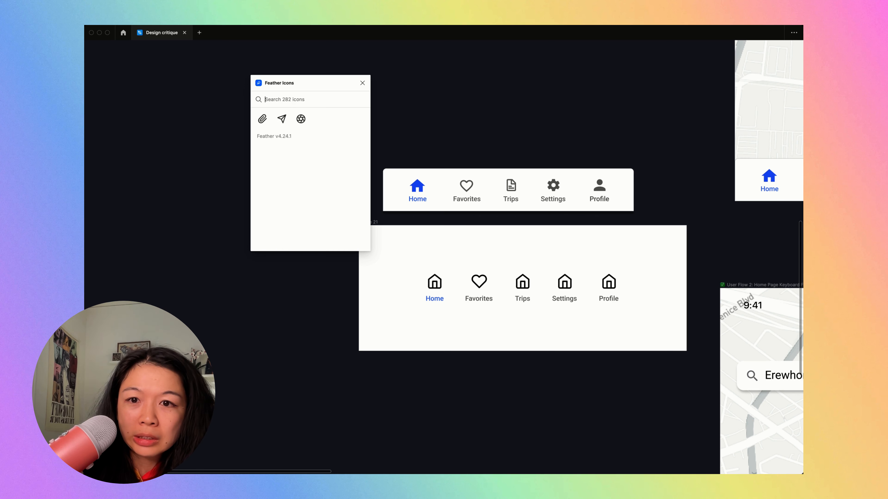
# - Browse the complete Feather icon list and search for "plan" to find a symbol suited to Trips
pyautogui.scroll(-2, 320, 188)
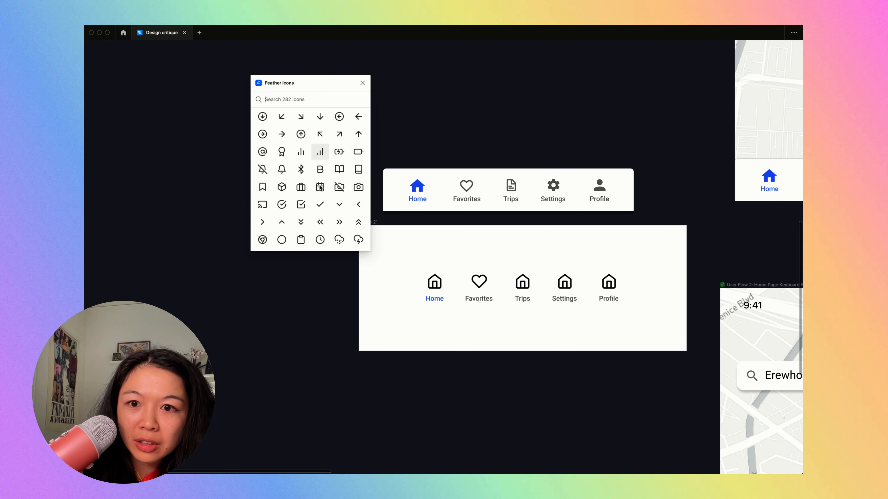
pyautogui.scroll(-5, 320, 188)
pyautogui.scroll(-5, 320, 188)
pyautogui.write('plan')
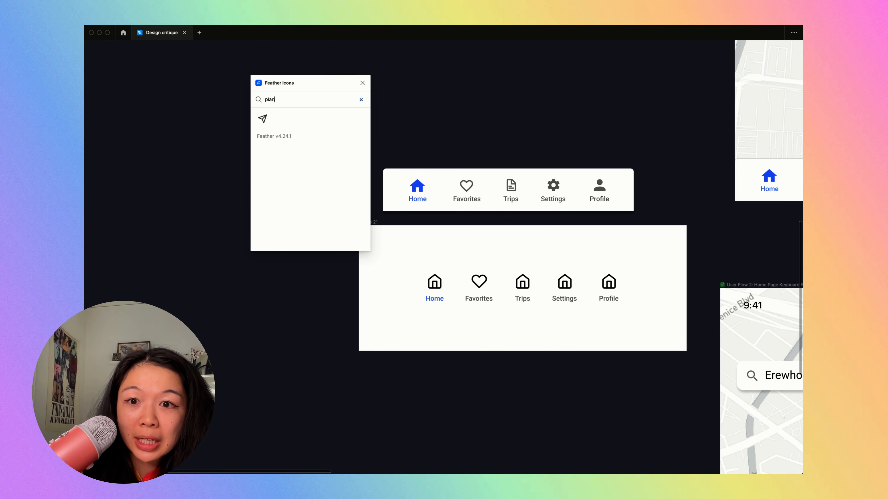
pyautogui.scroll(-10, 322, 171)
pyautogui.scroll(-10, 323, 176)
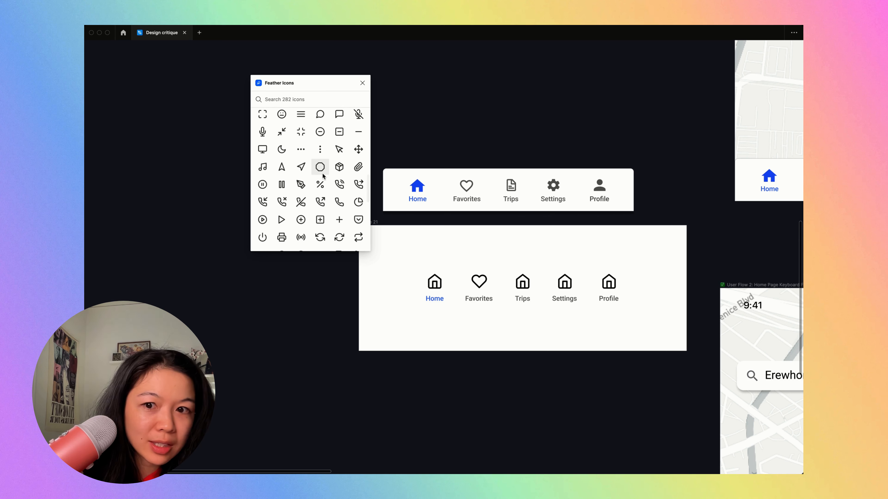
pyautogui.scroll(-8, 323, 175)
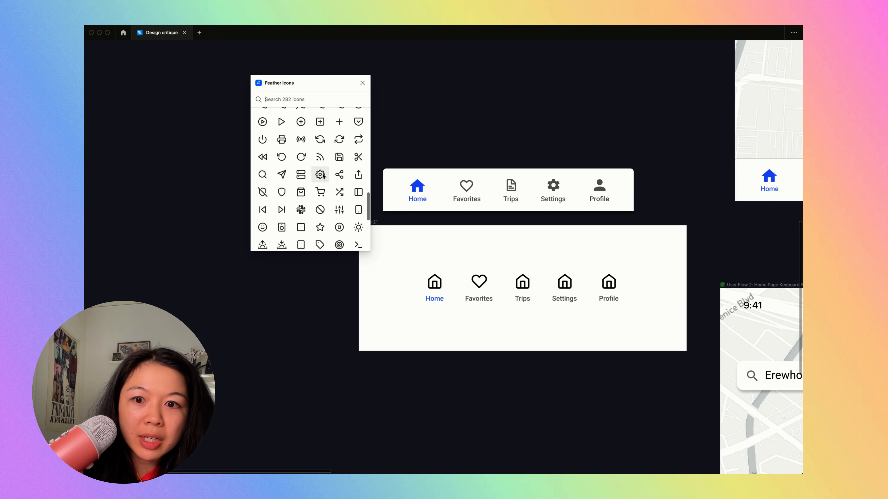
pyautogui.scroll(-6, 323, 176)
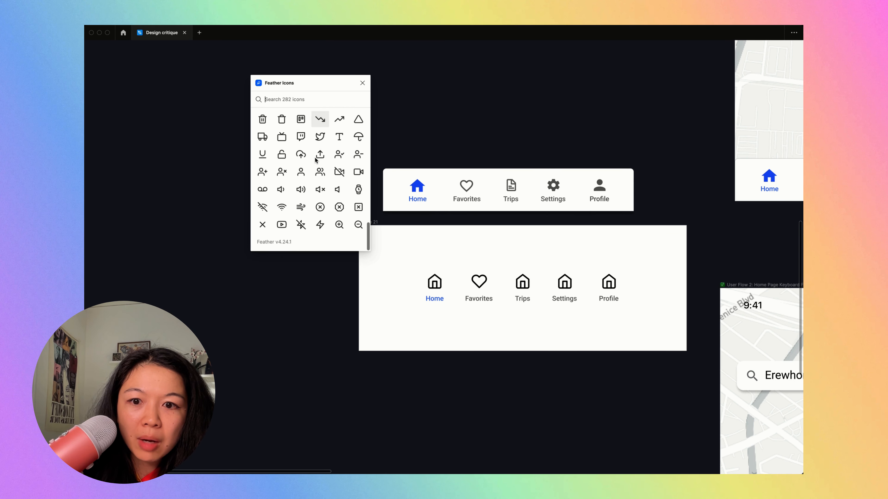
# - Replace the house icons in the Trips and Settings items with Feather's map and gear icons
pyautogui.write('map')
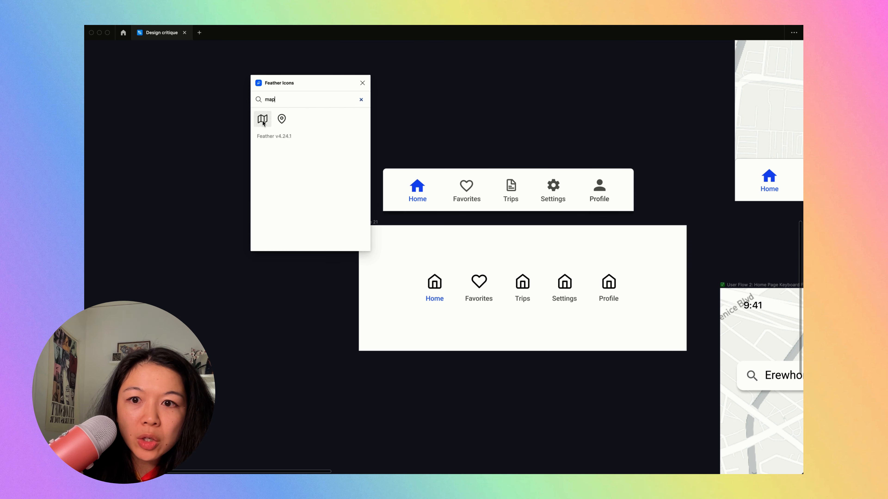
pyautogui.click(263, 119)
pyautogui.moveTo(447, 257); pyautogui.dragTo(516, 279)
pyautogui.click(522, 277)
pyautogui.press('Delete')
pyautogui.write('sett')
pyautogui.moveTo(263, 119); pyautogui.dragTo(568, 277)
# - Search Feather Icons for a Profile symbol using "profil", "pers" and "peo"
pyautogui.click(613, 287)
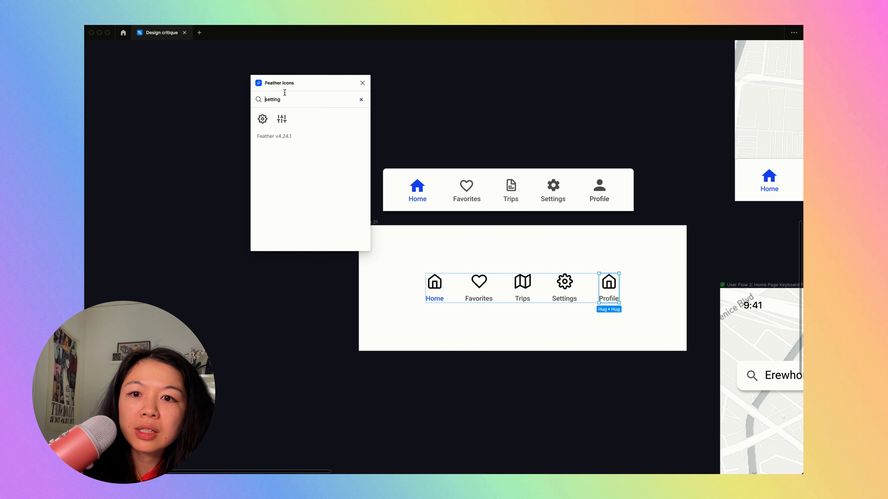
pyautogui.write('profil')
pyautogui.press('super+a')
pyautogui.press('BackSpace')
pyautogui.write('pers')
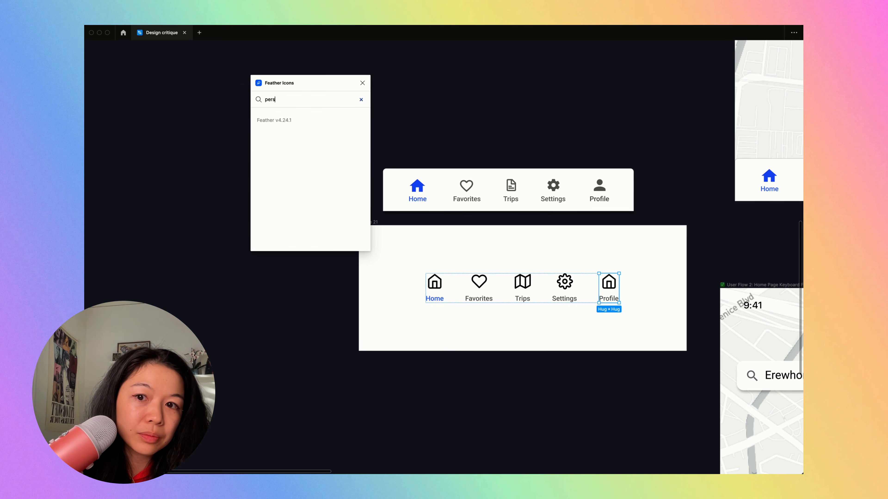
pyautogui.press('super+a')
pyautogui.press('BackSpace')
pyautogui.write('peo')
pyautogui.press('super+a')
pyautogui.press('BackSpace')
# - Find Feather's "smile" icon and use it in the Profile item in place of the house icon
pyautogui.write('smile')
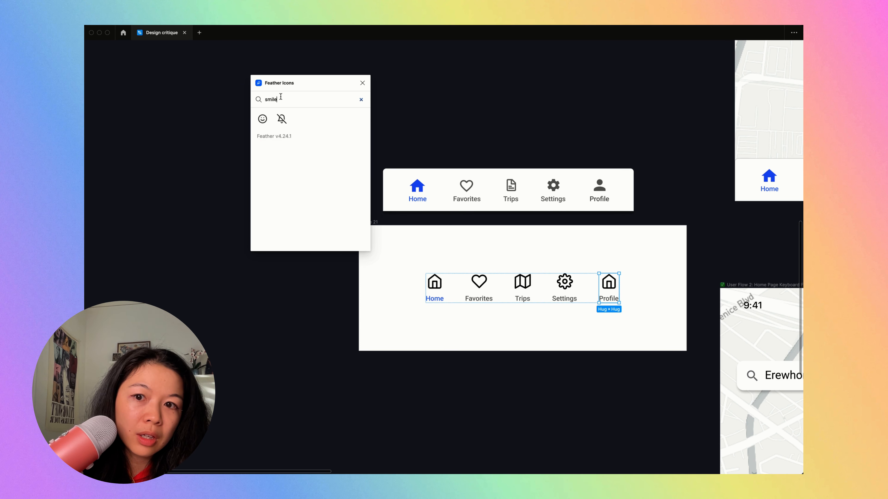
pyautogui.click(262, 118)
pyautogui.click(535, 234)
pyautogui.click(450, 265)
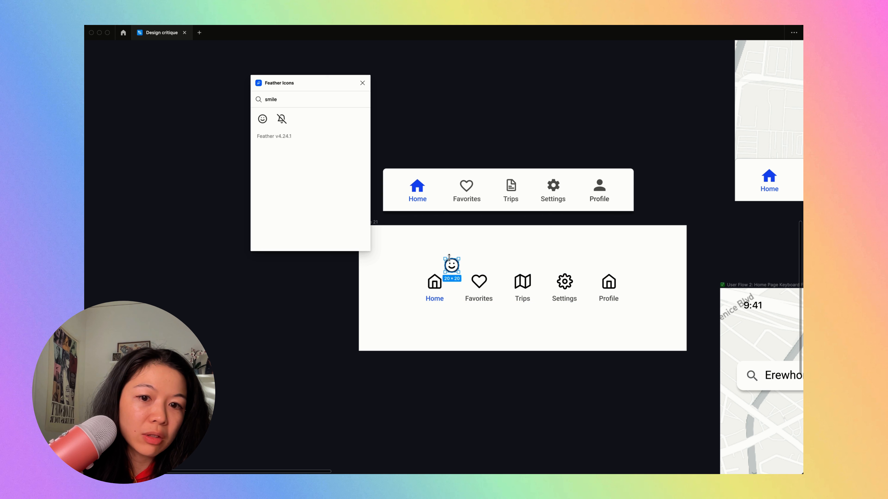
pyautogui.moveTo(451, 265); pyautogui.dragTo(609, 284)
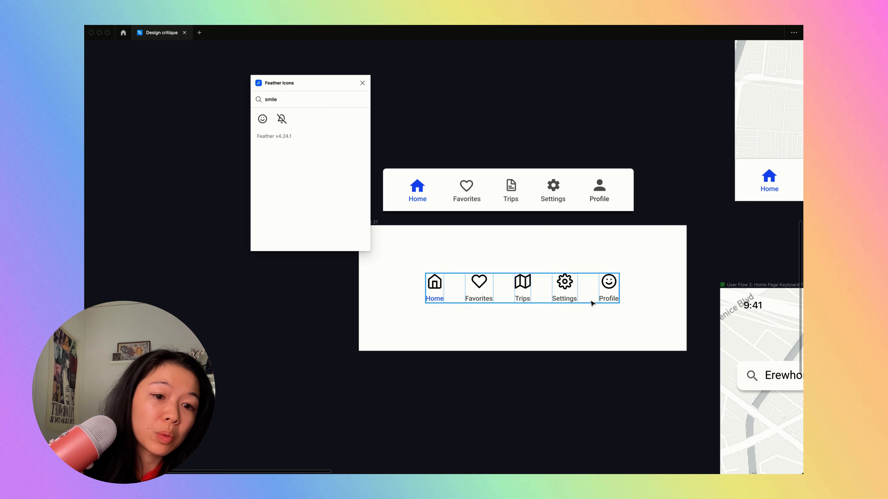
pyautogui.scroll(3, 483, 244)
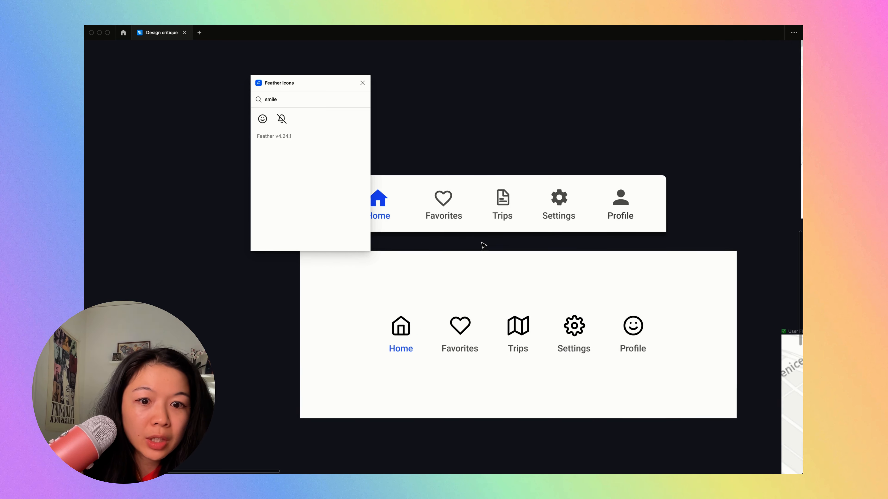
pyautogui.moveTo(447, 206); pyautogui.dragTo(474, 210)
pyautogui.click(481, 302)
pyautogui.hscroll(-3, 483, 304)
pyautogui.scroll(-1, 483, 304)
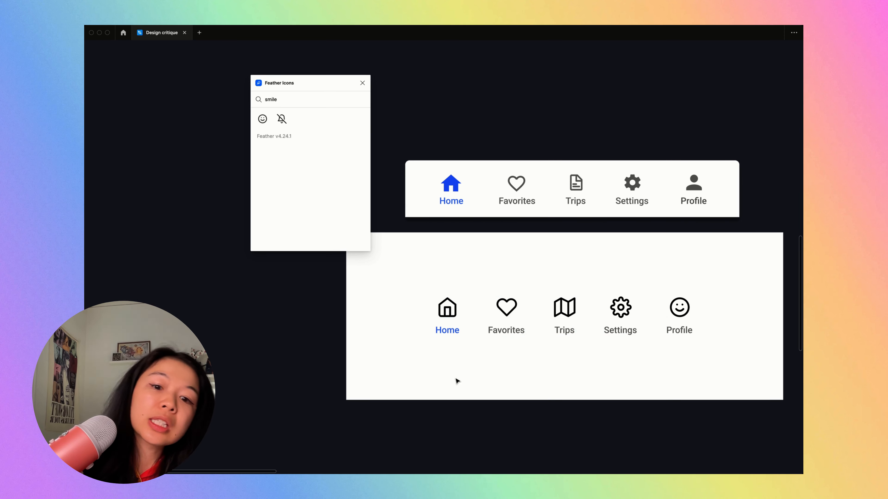
# - Recolour the new Home icon with the blue of the original bar's Home icon
pyautogui.click(455, 331)
pyautogui.click(447, 308)
pyautogui.press('super+backslash')
pyautogui.click(718, 321)
pyautogui.click(623, 379)
pyautogui.click(451, 184)
pyautogui.click(443, 265)
pyautogui.press('super+backslash')
pyautogui.scroll(-5, 443, 265)
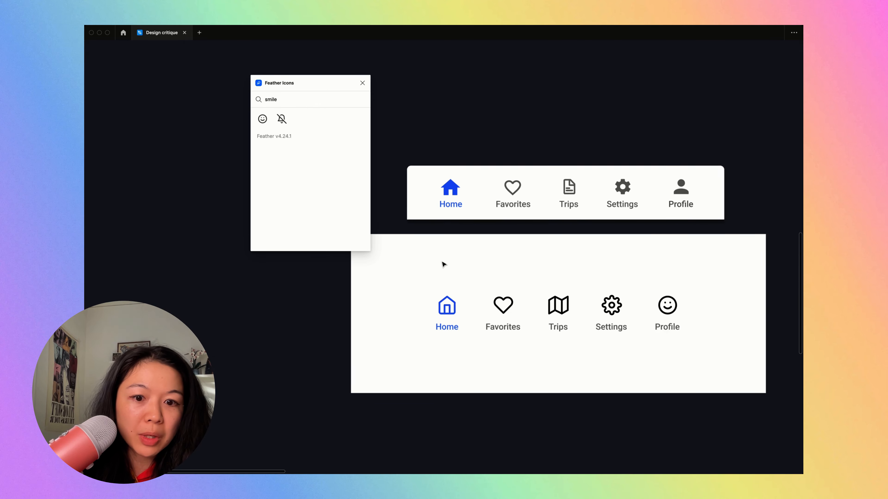
pyautogui.scroll(2, 443, 265)
pyautogui.hscroll(1, 443, 264)
pyautogui.click(455, 352)
pyautogui.scroll(3, 455, 352)
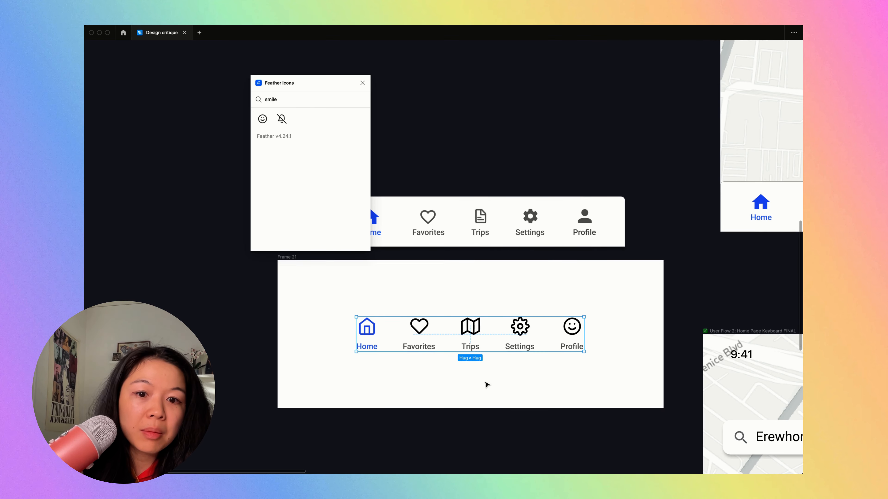
pyautogui.click(462, 294)
pyautogui.hscroll(-2, 462, 294)
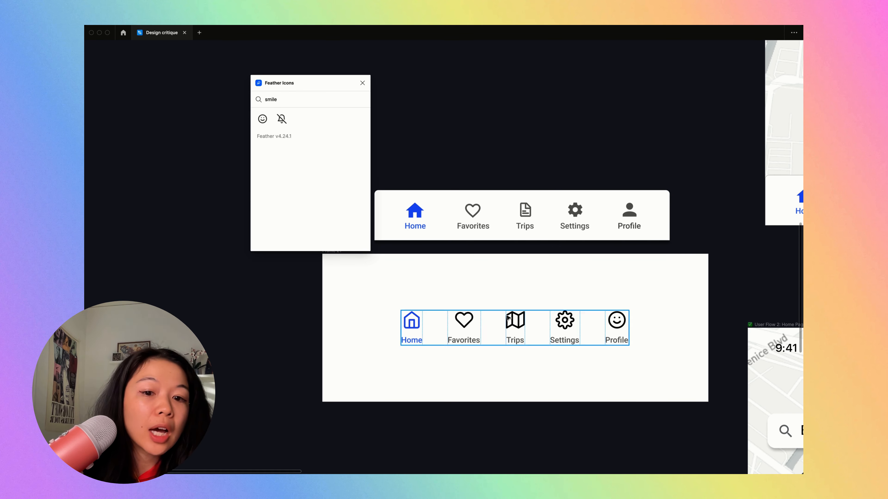
# - Recolour the rebuilt bar's inactive icons to 151515 at 70% opacity, matching the colour of their labels
pyautogui.keyDown('super'); pyautogui.click(472, 212); pyautogui.keyUp('super')
pyautogui.press('super+backslash')
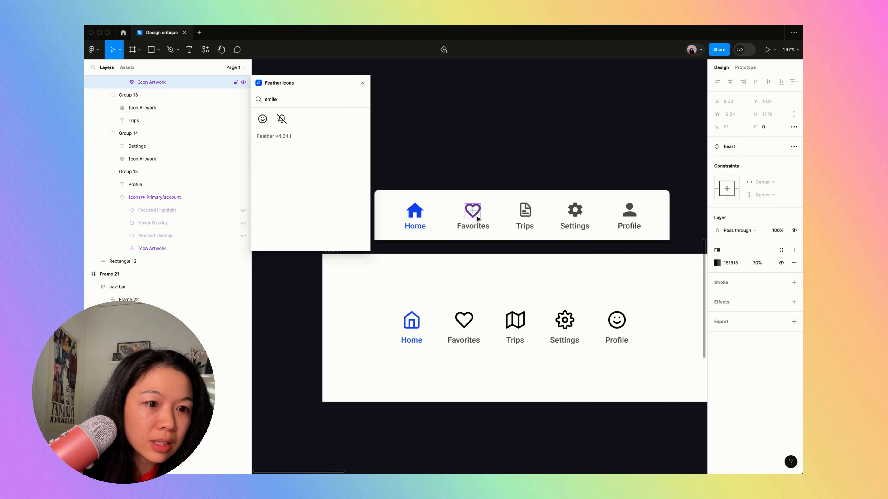
pyautogui.press('super+backslash')
pyautogui.click(472, 322)
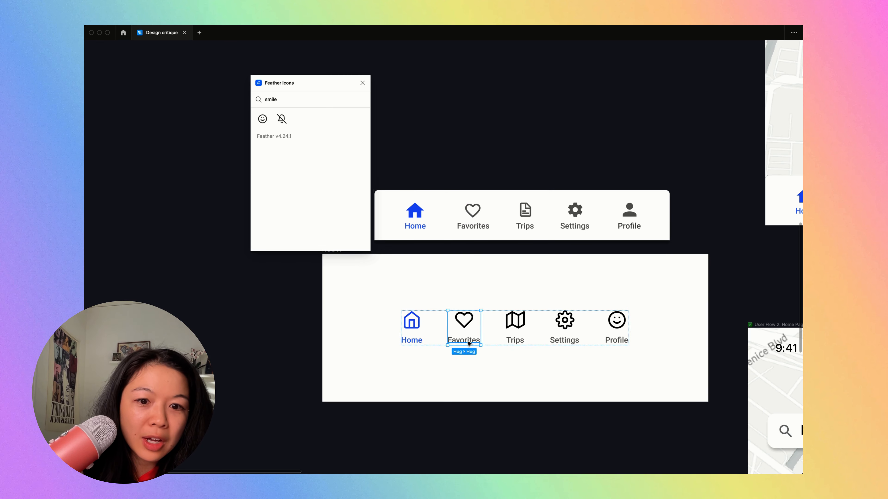
pyautogui.hotkey('shift', 'Return')
pyautogui.press('super+backslash')
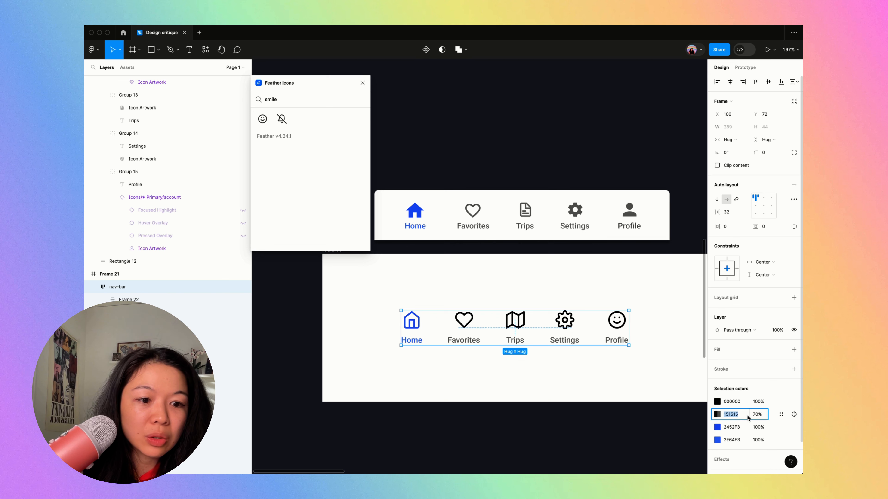
pyautogui.click(500, 304)
pyautogui.click(514, 342)
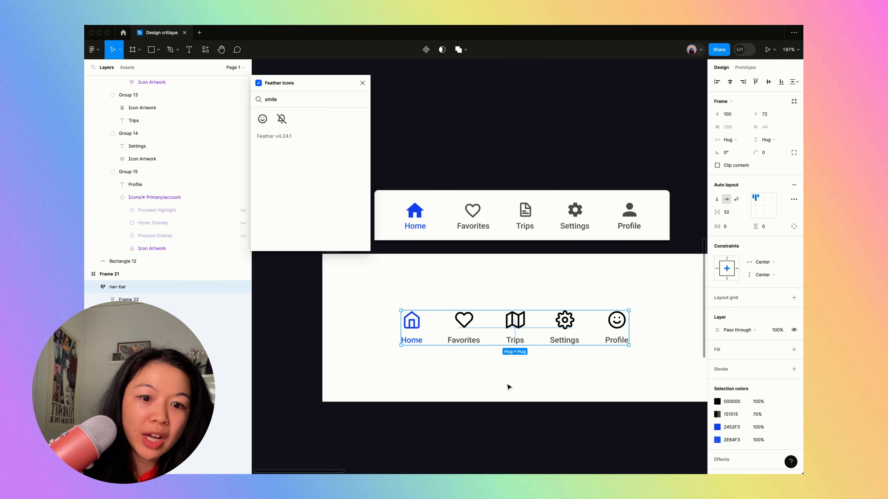
pyautogui.click(737, 416)
pyautogui.hotkey('ctrl', 'c')
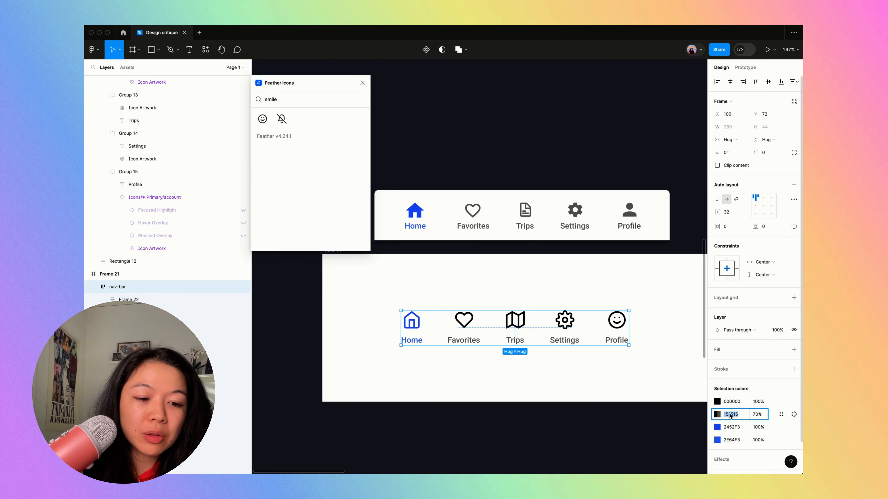
pyautogui.click(732, 402)
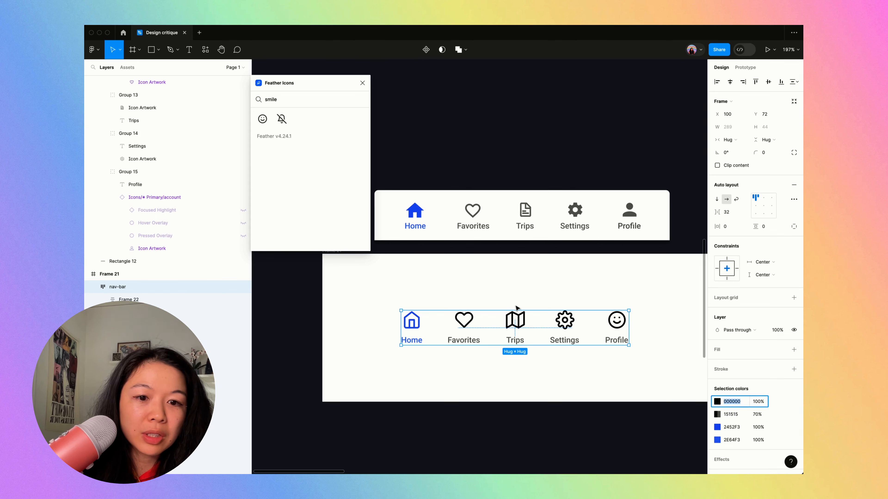
pyautogui.hotkey('ctrl', 'v')
pyautogui.click(762, 405)
pyautogui.press('Return')
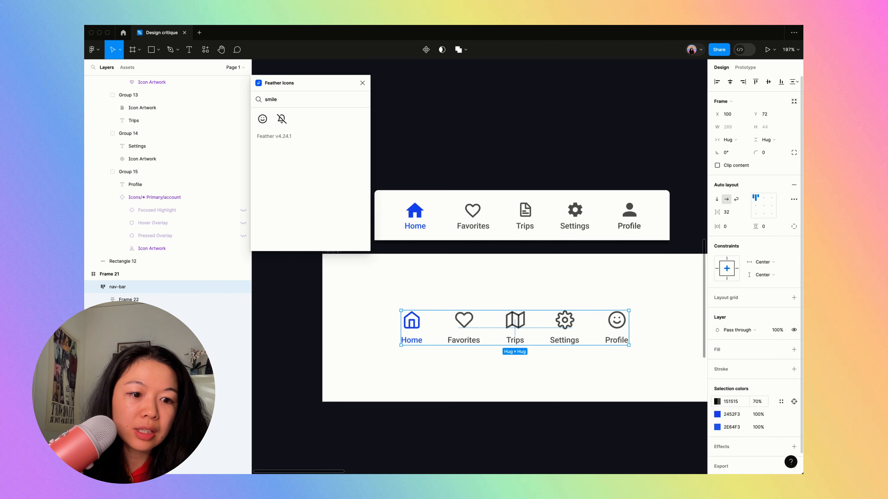
pyautogui.click(473, 284)
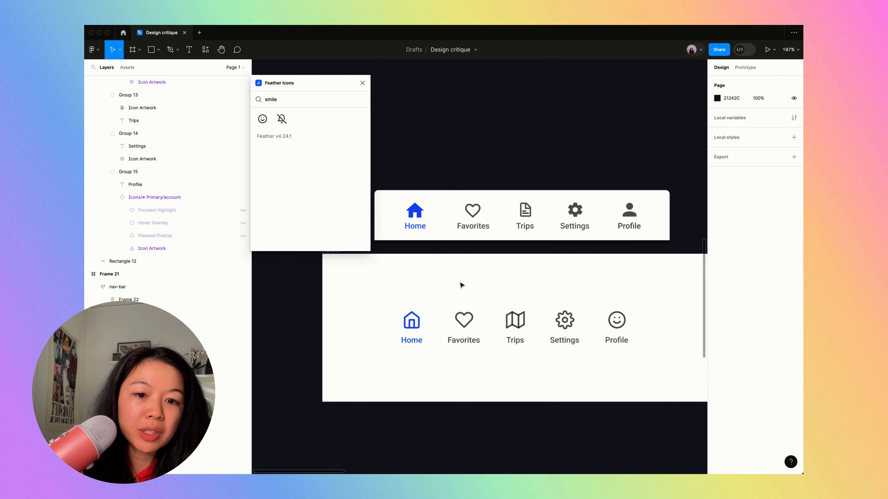
# - Examine the rebuilt navigation bar at different zoom levels against the original bar and the homepage screen
pyautogui.hotkey('ctrl', '\\')
pyautogui.scroll(-3, 505, 272)
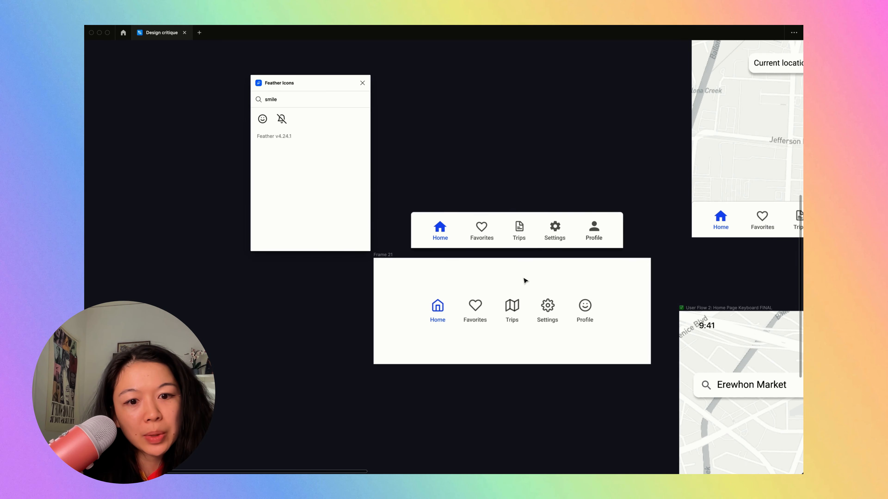
pyautogui.scroll(5, 483, 343)
pyautogui.scroll(-4, 484, 341)
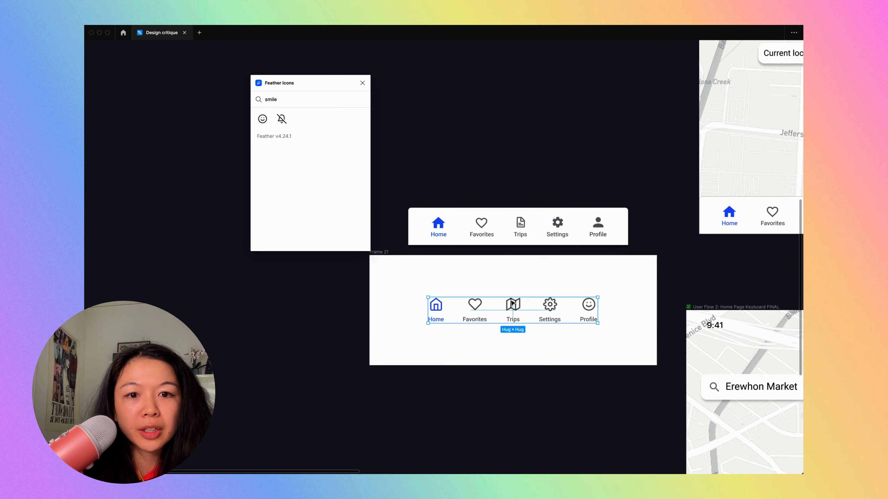
pyautogui.hscroll(4, 554, 234)
pyautogui.scroll(2, 554, 234)
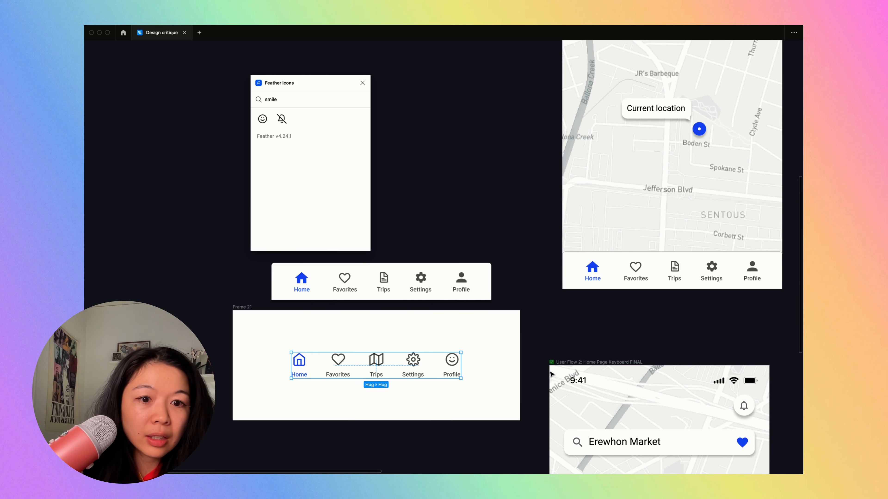
pyautogui.scroll(4, 581, 335)
pyautogui.scroll(10, 569, 178)
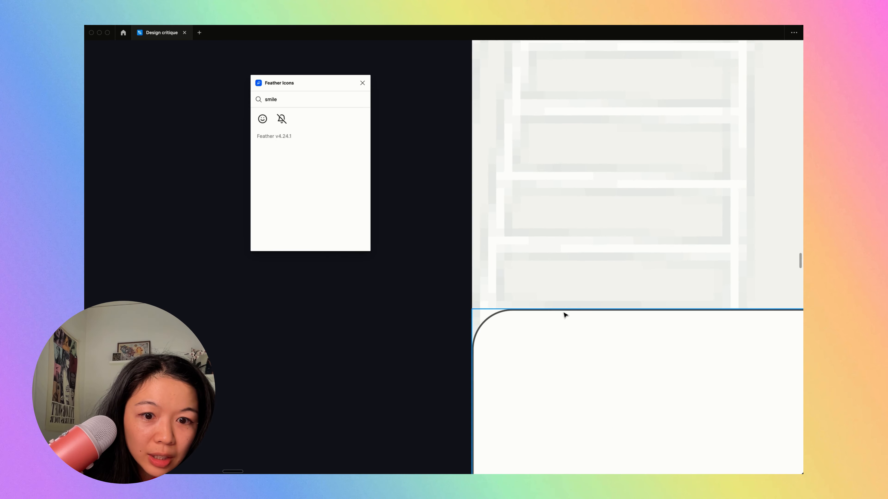
pyautogui.scroll(-10, 565, 315)
# - Move the rebuilt nav-bar out of Frame 21 to above the original bar and give it a white FFFFFF fill
pyautogui.click(508, 342)
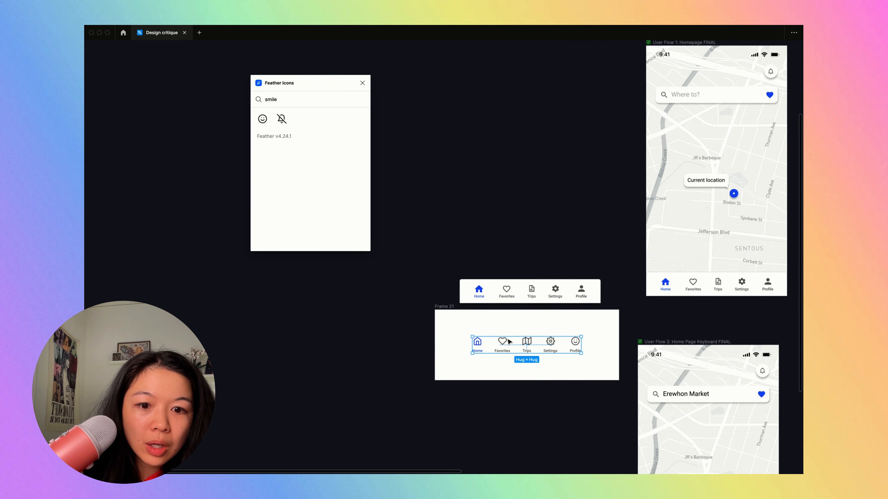
pyautogui.scroll(4, 509, 342)
pyautogui.moveTo(519, 356); pyautogui.dragTo(520, 191)
pyautogui.press('super+backslash')
pyautogui.scroll(2, 519, 190)
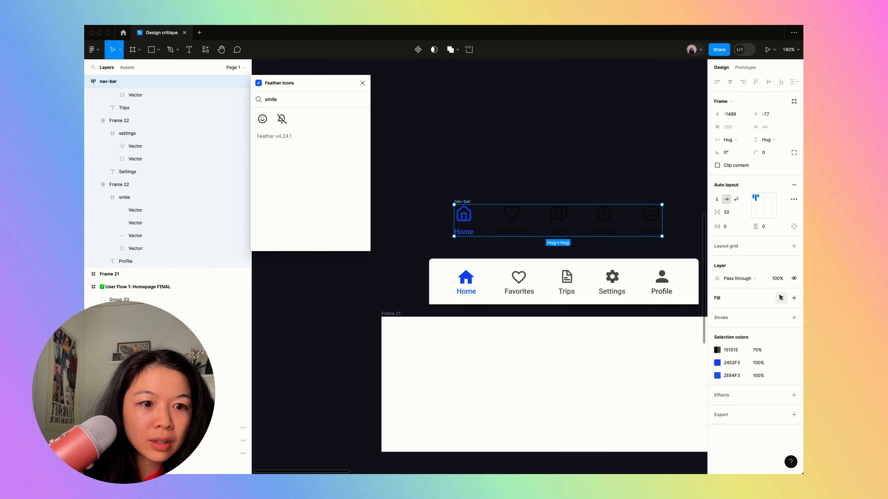
pyautogui.click(794, 298)
pyautogui.hscroll(3, 682, 218)
pyautogui.scroll(-5, 610, 274)
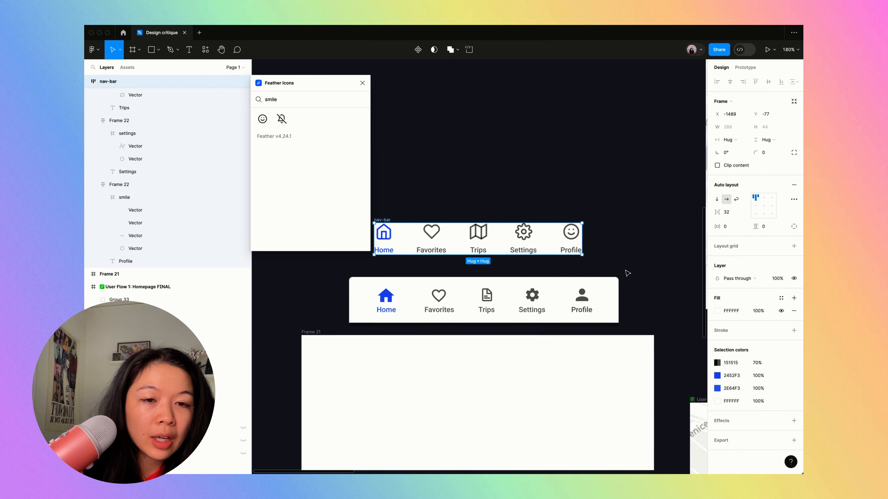
# - Check the homepage bar's padding, and set the rebuilt nav-bar's top padding to 8 and bottom padding to 16
pyautogui.click(601, 305)
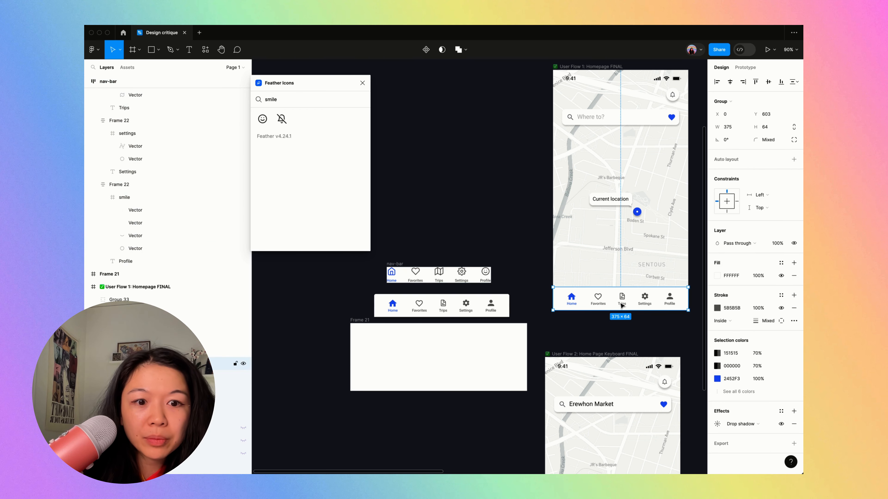
pyautogui.doubleClick(598, 301)
pyautogui.scroll(5, 599, 300)
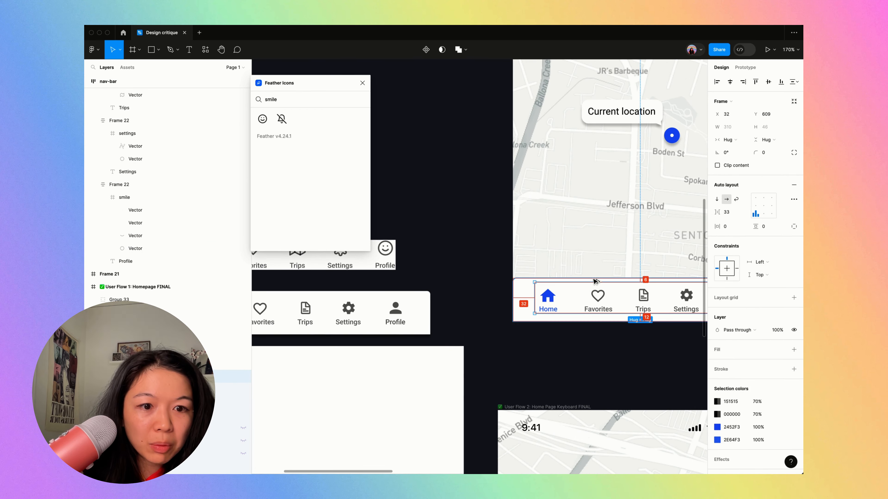
pyautogui.scroll(-5, 594, 281)
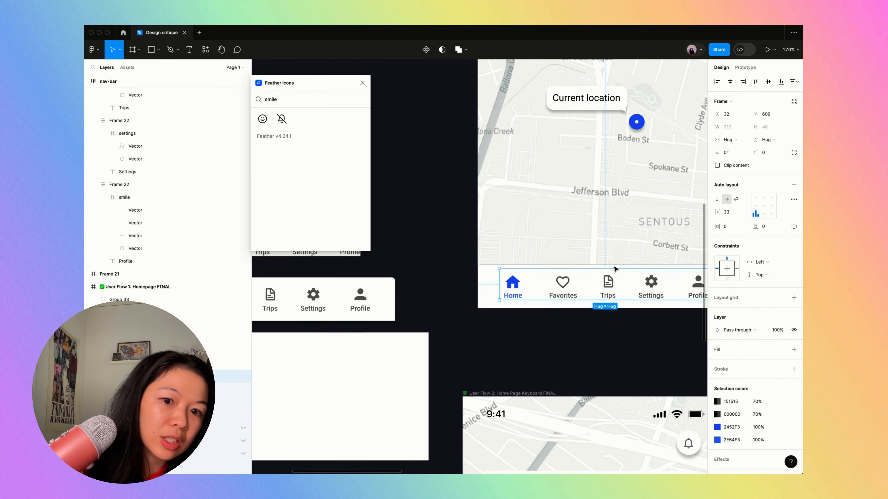
pyautogui.scroll(-2, 615, 269)
pyautogui.click(483, 241)
pyautogui.scroll(6, 480, 243)
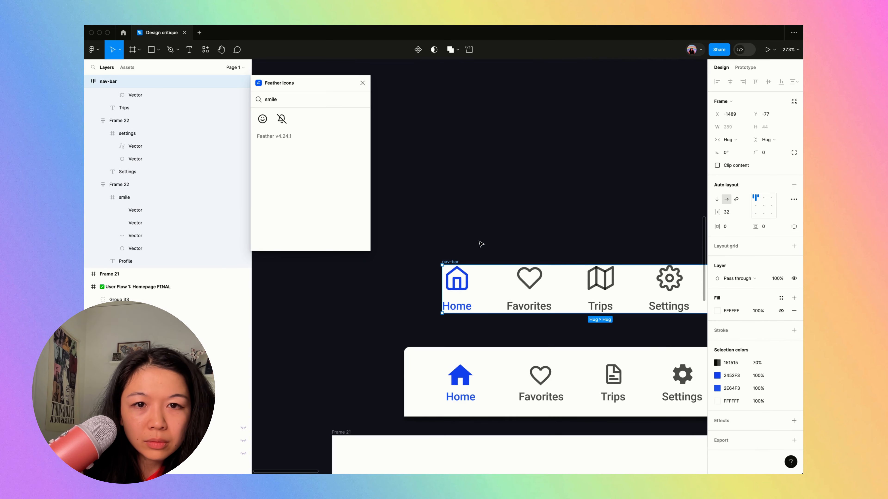
pyautogui.click(794, 226)
pyautogui.click(768, 227)
pyautogui.write('8')
pyautogui.press('Tab')
pyautogui.write('16')
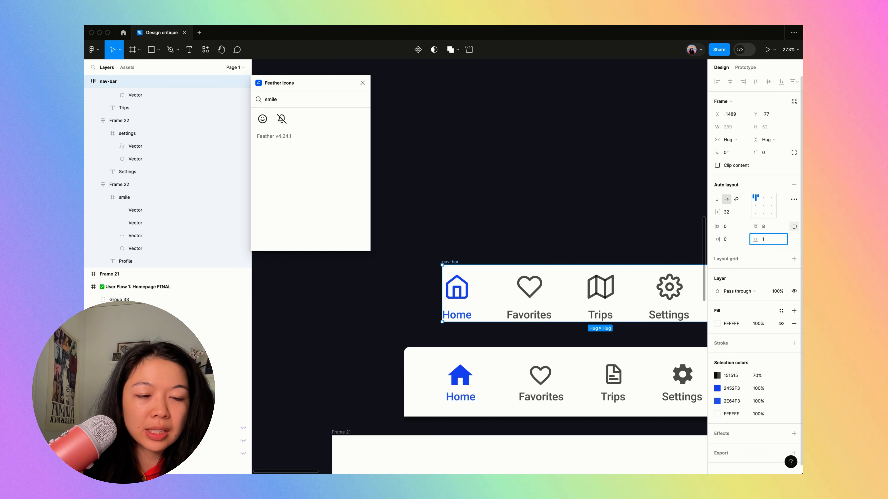
pyautogui.press('Return')
pyautogui.hotkey('ctrl', '\\')
# - Move both loose navigation bars and Frame 21 together down and away from the homepage screen to clear space beside it
pyautogui.scroll(-5, 640, 224)
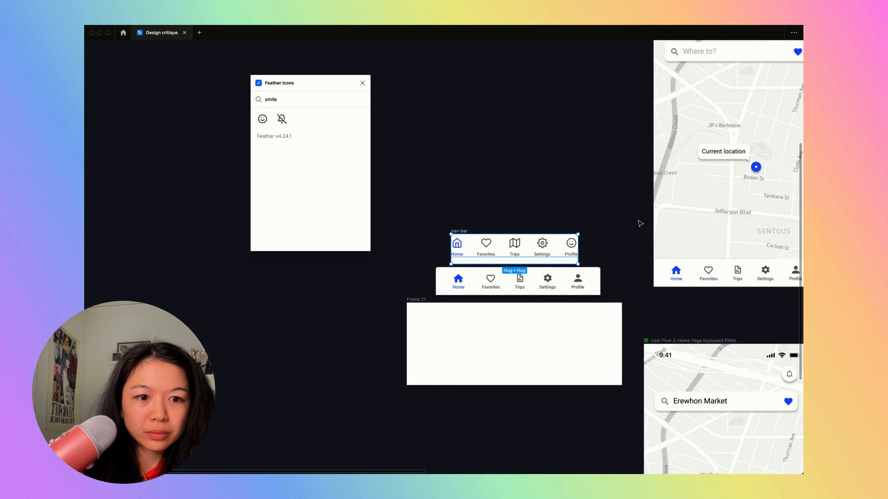
pyautogui.hscroll(3, 622, 252)
pyautogui.click(613, 270)
pyautogui.scroll(-4, 613, 270)
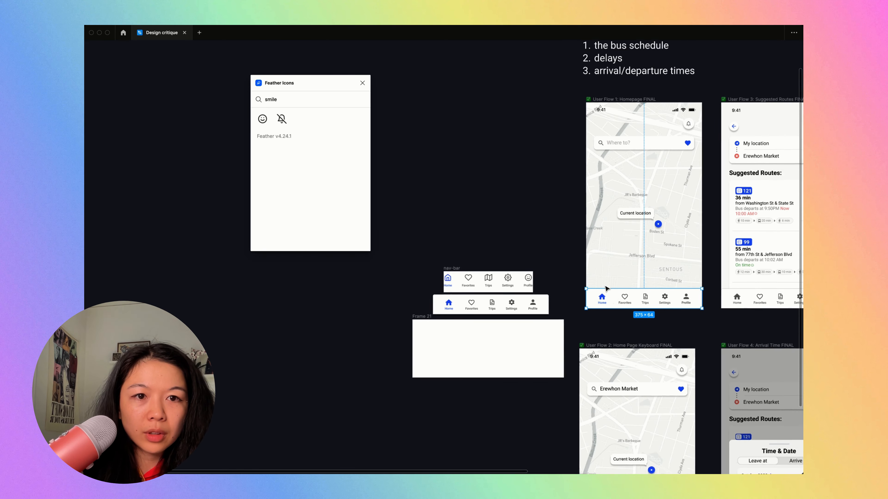
pyautogui.moveTo(390, 261); pyautogui.dragTo(569, 431)
pyautogui.moveTo(541, 361); pyautogui.dragTo(400, 417)
# - Duplicate the "User Flow 1: Homepage FINAL" screen into the free space to its left
pyautogui.click(629, 118)
pyautogui.click(626, 110)
pyautogui.keyDown('alt'); pyautogui.moveTo(653, 205); pyautogui.dragTo(514, 205); pyautogui.keyUp('alt')
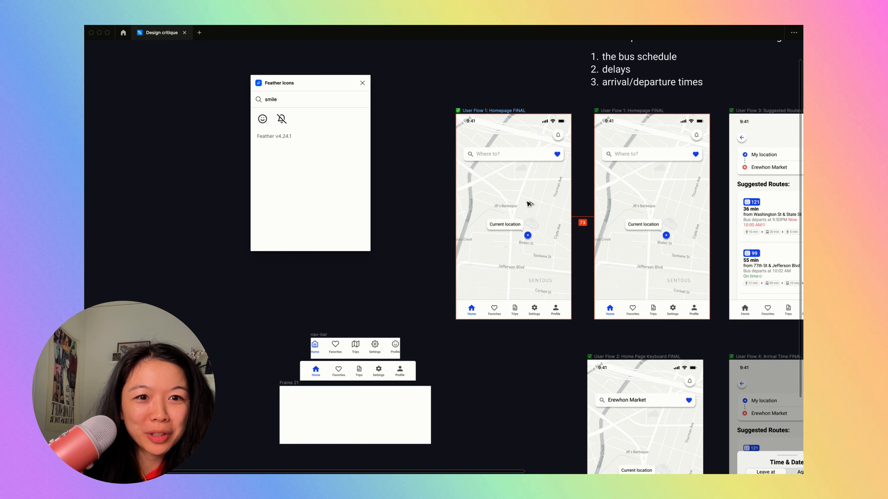
# - Cut the rebuilt nav-bar from the canvas and delete the old navigation bar from the duplicated homepage
pyautogui.hscroll(-6, 520, 210)
pyautogui.scroll(-2, 521, 210)
pyautogui.click(414, 342)
pyautogui.click(413, 320)
pyautogui.click(466, 328)
pyautogui.press('super+x')
pyautogui.scroll(2, 640, 271)
pyautogui.scroll(3, 640, 272)
pyautogui.click(623, 296)
pyautogui.press('Delete')
pyautogui.scroll(-3, 623, 297)
pyautogui.hscroll(1, 623, 296)
pyautogui.scroll(4, 623, 296)
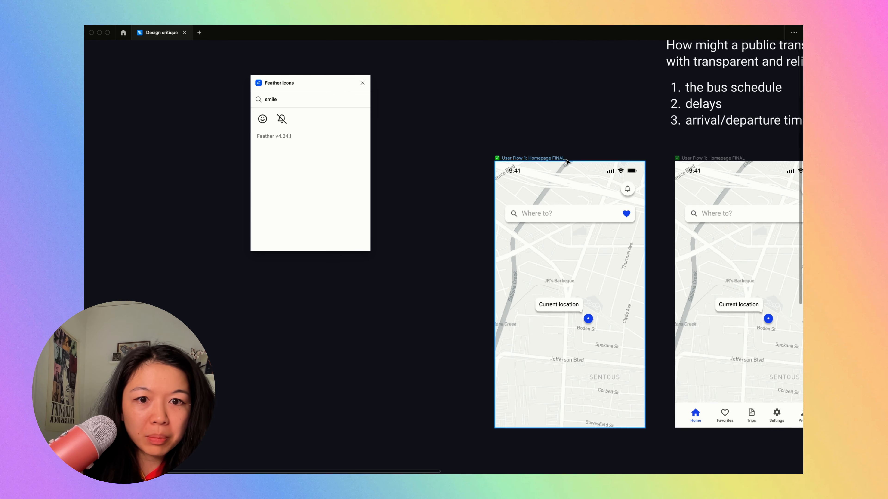
pyautogui.click(557, 162)
pyautogui.press('super+v')
pyautogui.click(557, 158)
pyautogui.click(606, 281)
pyautogui.press('super+z')
# - Paste the rebuilt nav-bar into the duplicated homepage and align it to the screen's bottom edge
pyautogui.click(561, 158)
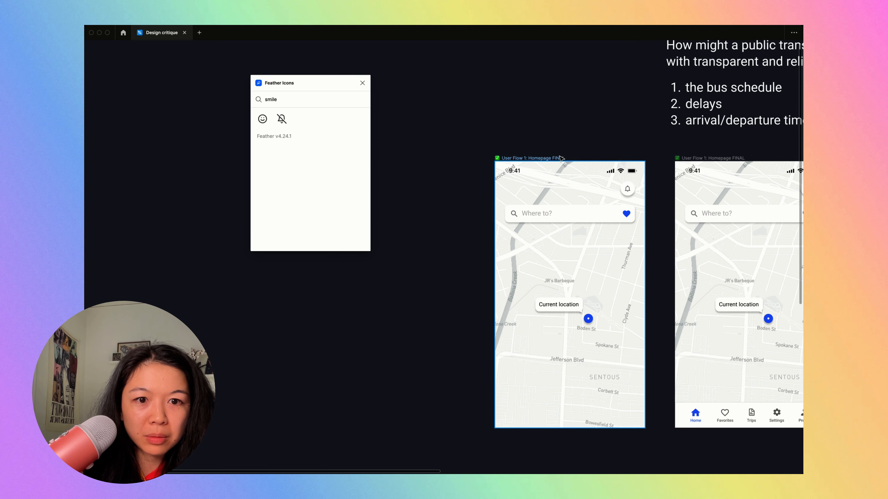
pyautogui.press('super+v')
pyautogui.press('super+backslash')
pyautogui.click(783, 80)
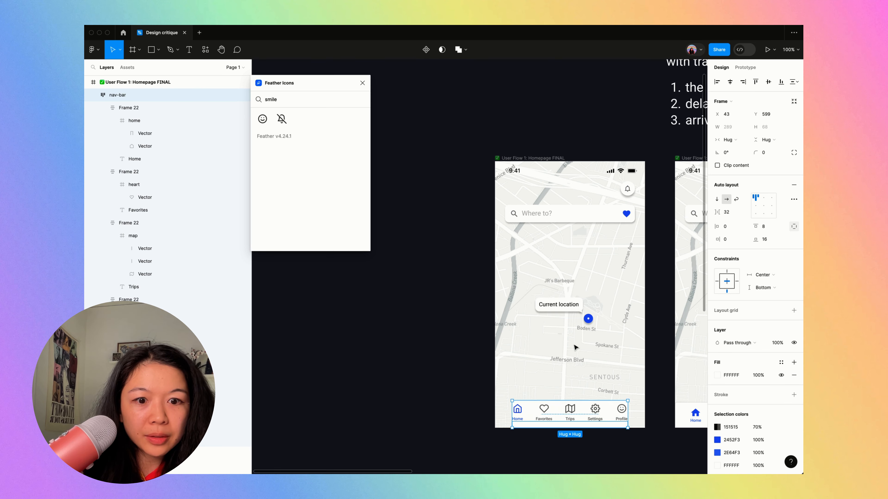
# - Stretch the pasted nav-bar to the screen's full width of 375 and centre its items within the bar
pyautogui.scroll(-3, 575, 347)
pyautogui.scroll(3, 601, 307)
pyautogui.moveTo(620, 297); pyautogui.dragTo(641, 296)
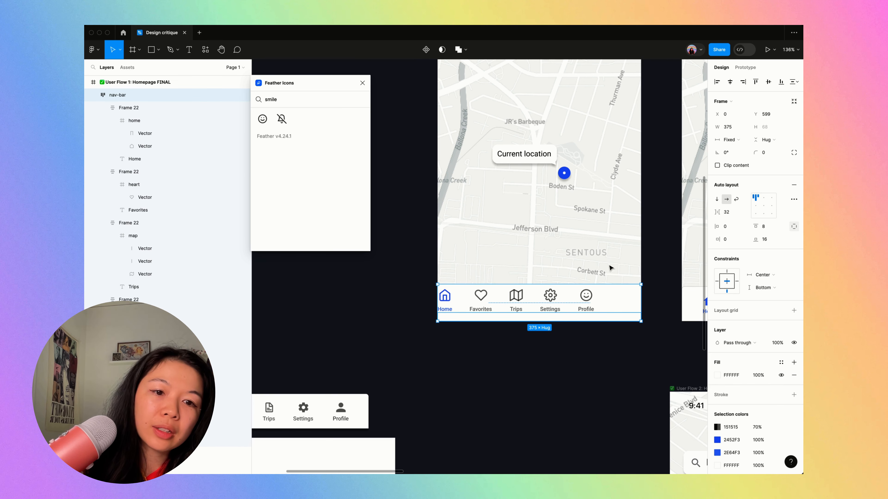
pyautogui.click(764, 209)
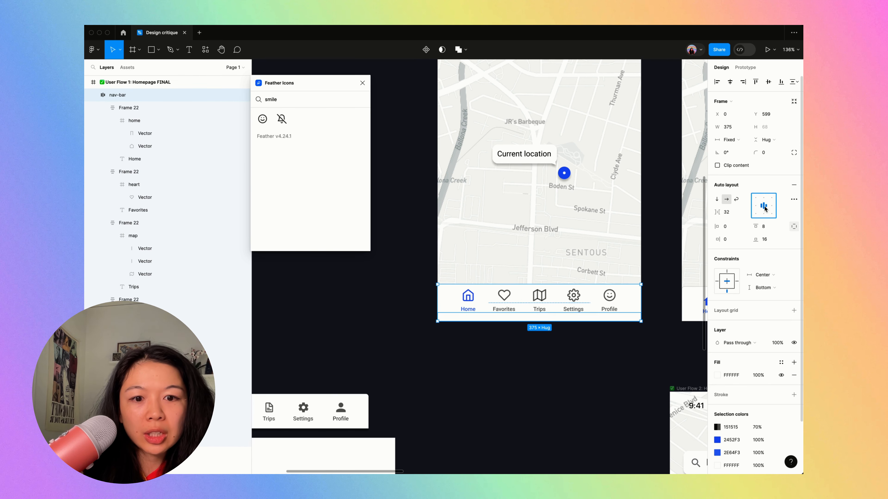
pyautogui.hotkey('ctrl', '\\')
pyautogui.click(664, 257)
# - Set the nav-bar's top padding to 16 and realign the bar to the bottom of the duplicated homepage
pyautogui.scroll(1, 663, 258)
pyautogui.scroll(-3, 663, 258)
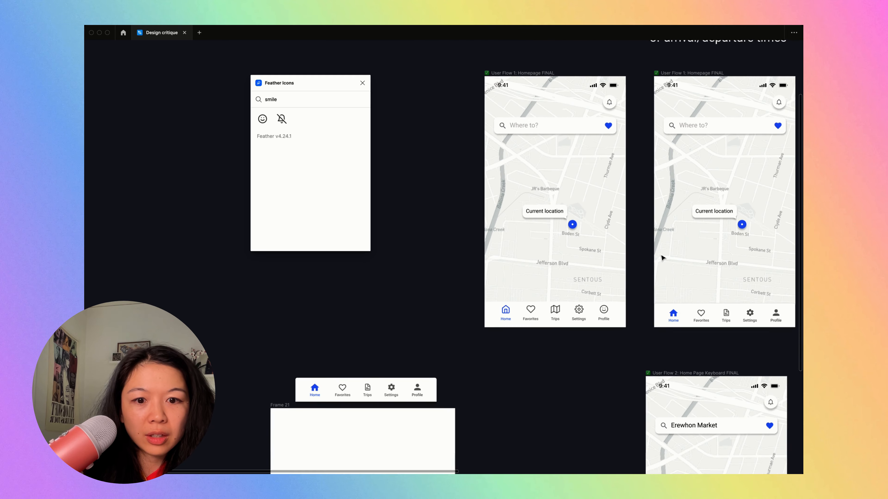
pyautogui.scroll(4, 660, 258)
pyautogui.click(588, 341)
pyautogui.scroll(3, 588, 341)
pyautogui.scroll(-2, 587, 341)
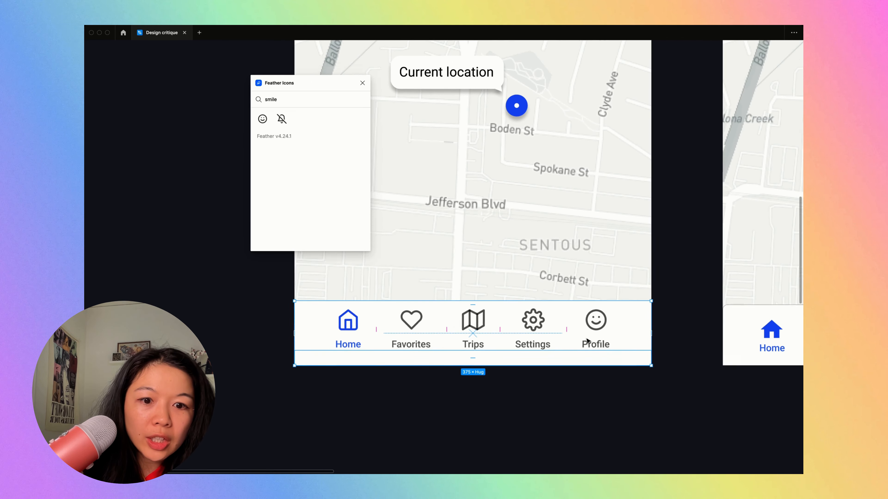
pyautogui.hotkey('ctrl', '\\')
pyautogui.click(778, 227)
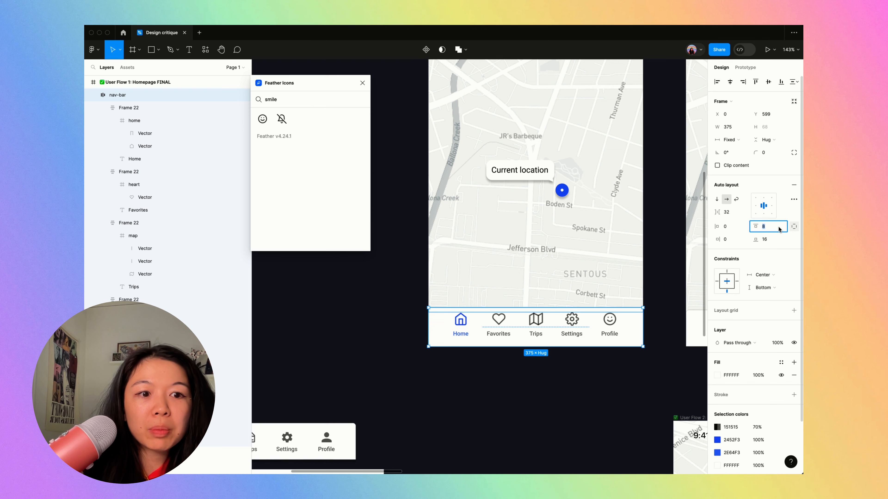
pyautogui.write('16')
pyautogui.press('Tab')
pyautogui.press('Return')
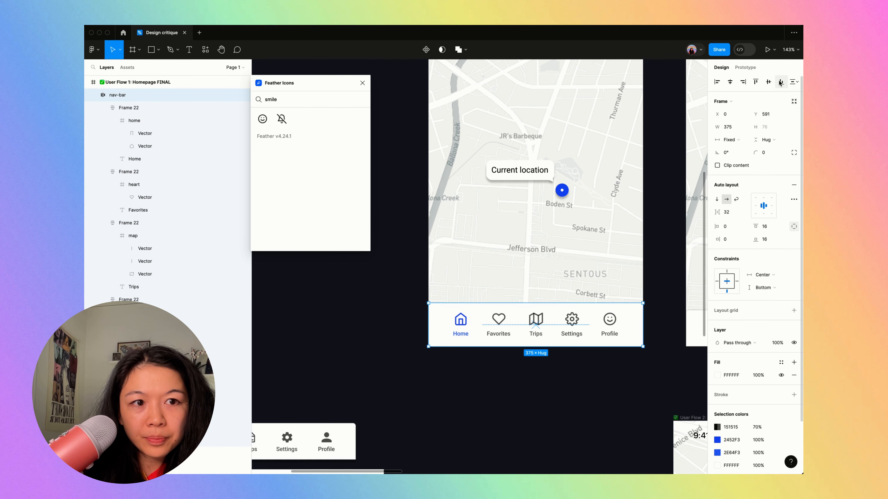
# - Add a black 000000 inside stroke of width 1 to the rebuilt nav-bar
pyautogui.hscroll(5, 561, 316)
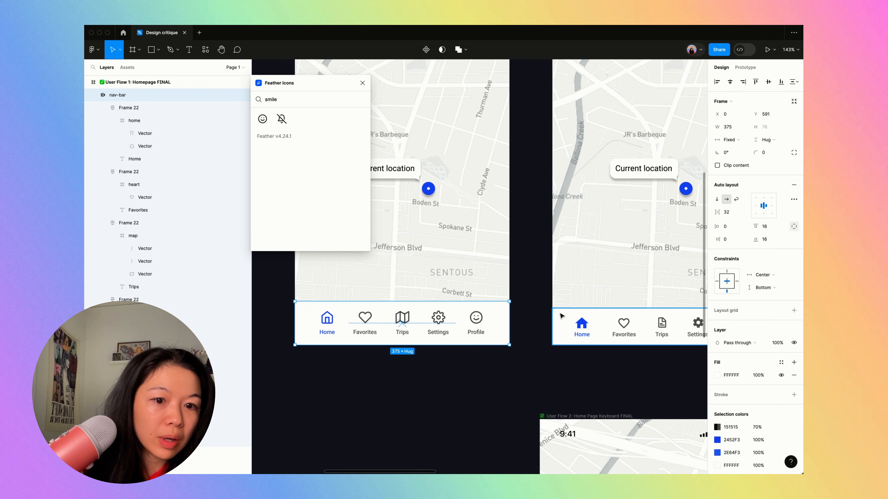
pyautogui.hscroll(-3, 561, 317)
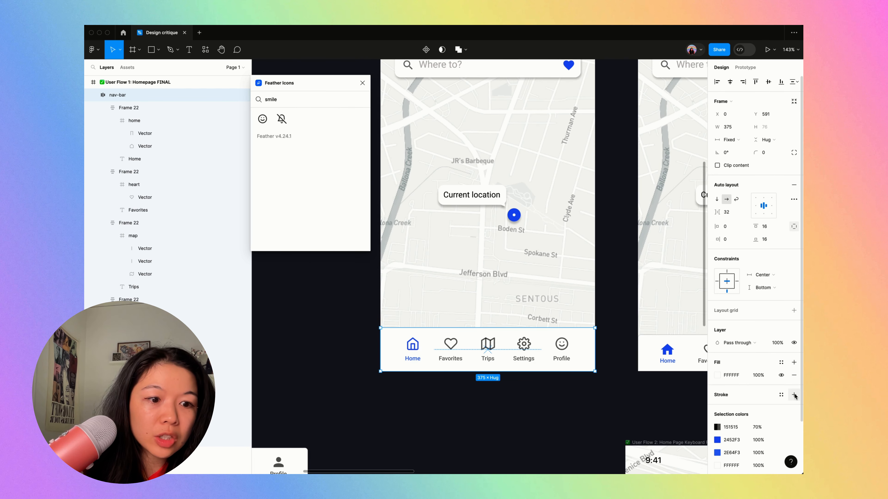
pyautogui.click(794, 395)
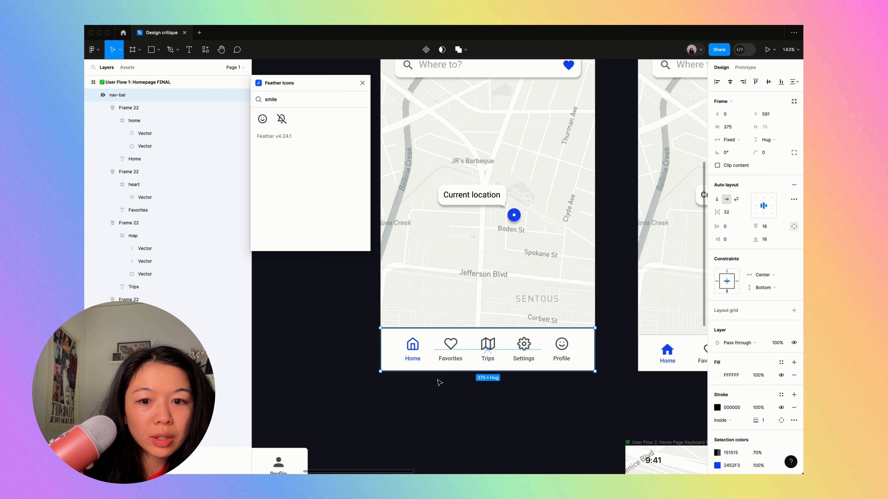
# - Recolour the rebuilt nav-bar's stroke to 151515
pyautogui.scroll(-4, 727, 406)
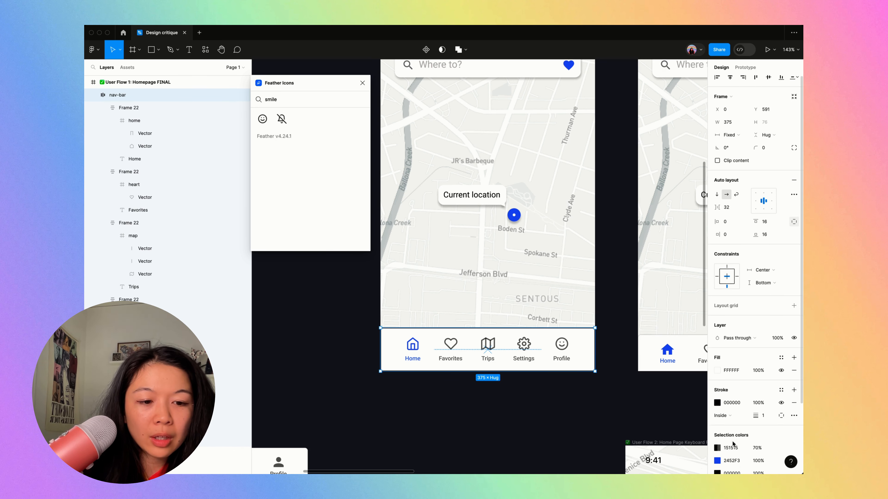
pyautogui.click(732, 390)
pyautogui.press('super+c')
pyautogui.click(732, 344)
pyautogui.press('super+v')
pyautogui.press('Tab')
# - Try a stroke width of 2 on the nav-bar and set the stroke's opacity to 16%
pyautogui.click(768, 358)
pyautogui.write('2')
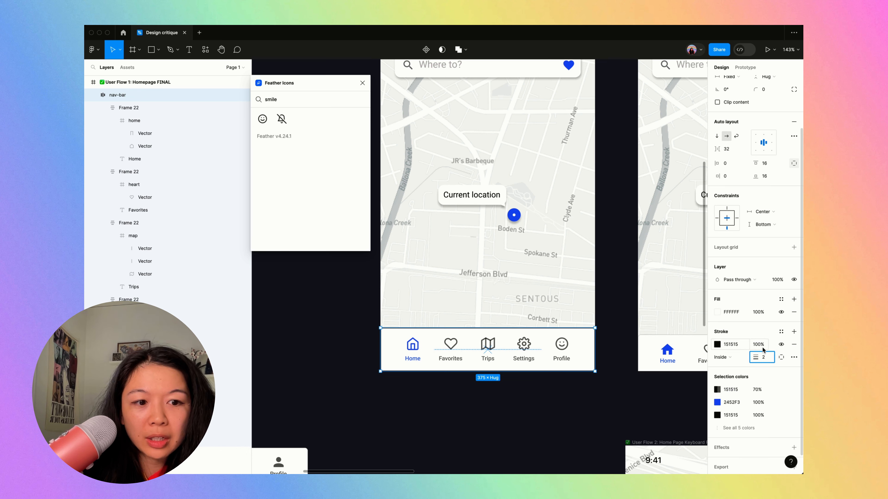
pyautogui.click(764, 345)
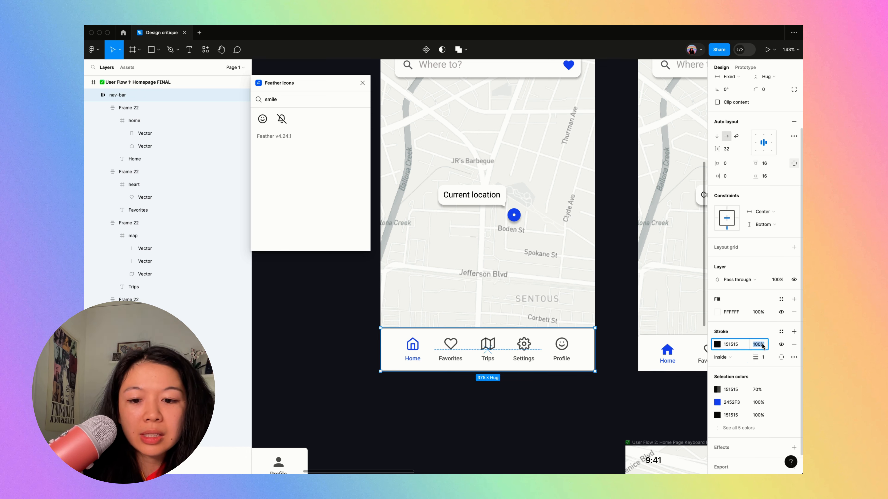
pyautogui.write('16')
pyautogui.press('Return')
# - Limit the nav-bar's stroke to its top side only
pyautogui.scroll(5, 545, 319)
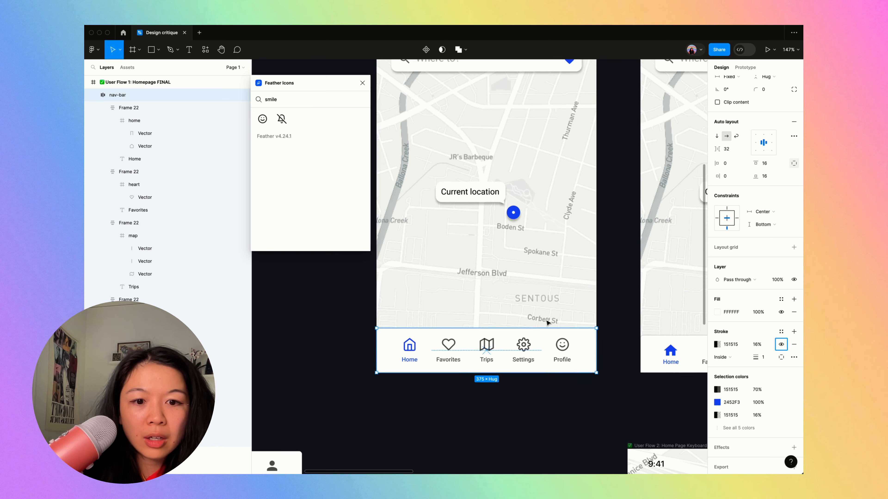
pyautogui.click(794, 357)
pyautogui.click(781, 358)
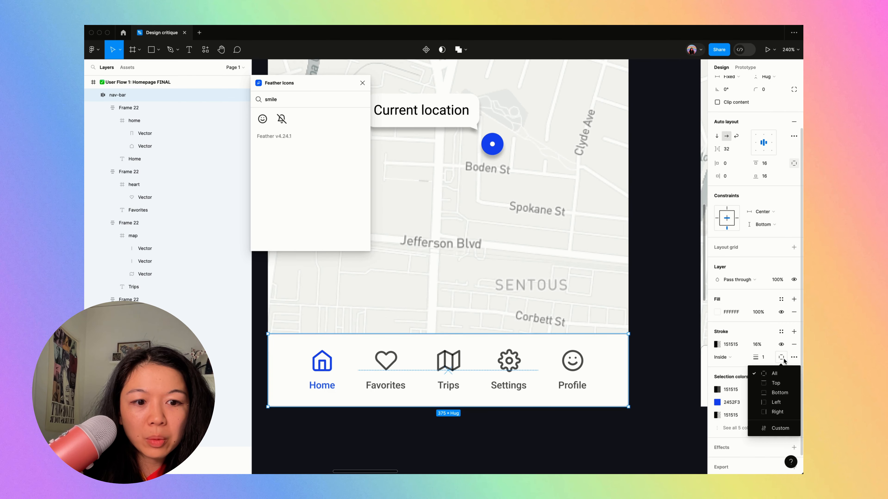
pyautogui.click(781, 383)
pyautogui.click(635, 361)
pyautogui.scroll(-5, 638, 364)
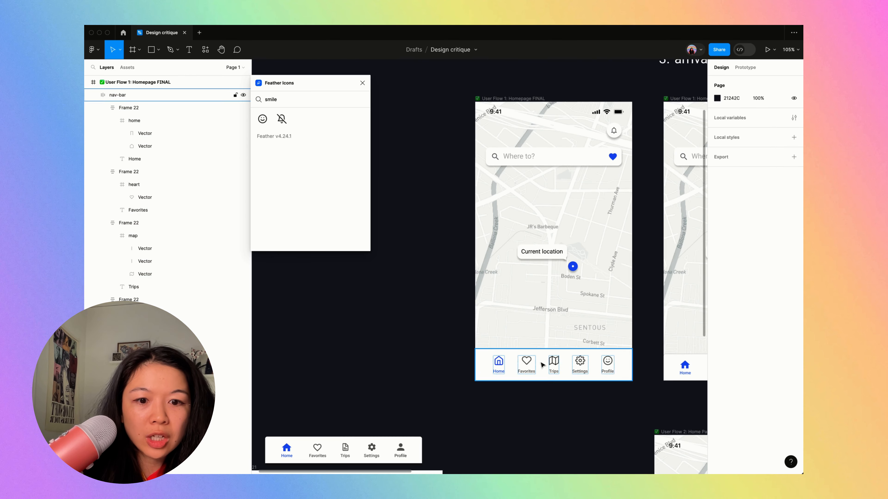
# - Set the horizontal gap between the rebuilt nav-bar's items to Auto
pyautogui.scroll(3, 501, 342)
pyautogui.press('super+backslash')
pyautogui.scroll(-3, 456, 341)
pyautogui.click(513, 376)
pyautogui.scroll(5, 513, 376)
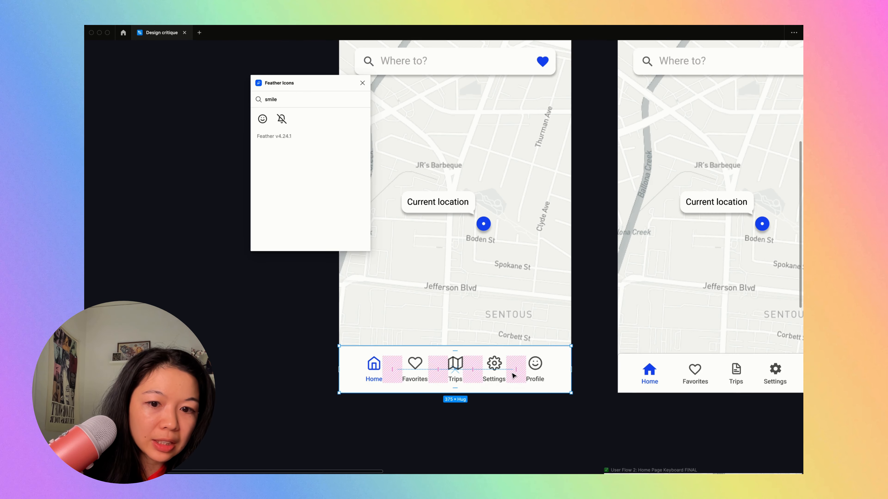
pyautogui.press('super+backslash')
pyautogui.click(730, 214)
pyautogui.write('aut')
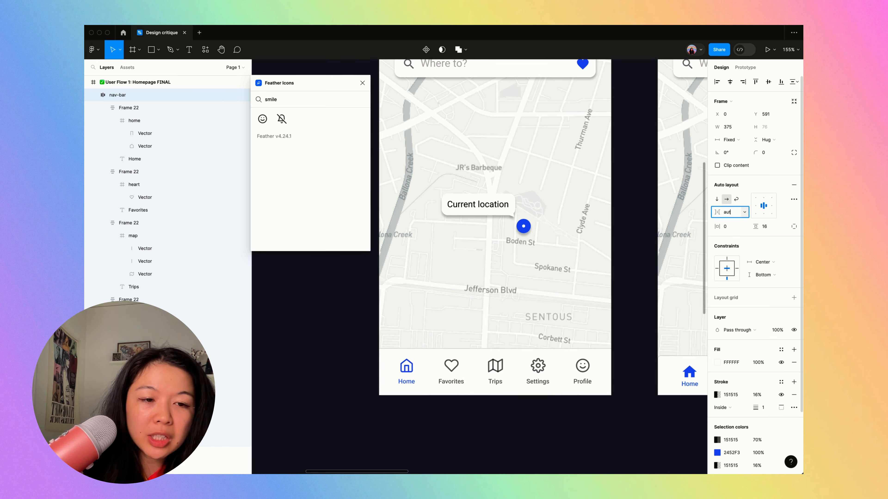
pyautogui.write('o')
pyautogui.press('Return')
# - Set the nav-bar's horizontal padding to 32
pyautogui.click(731, 229)
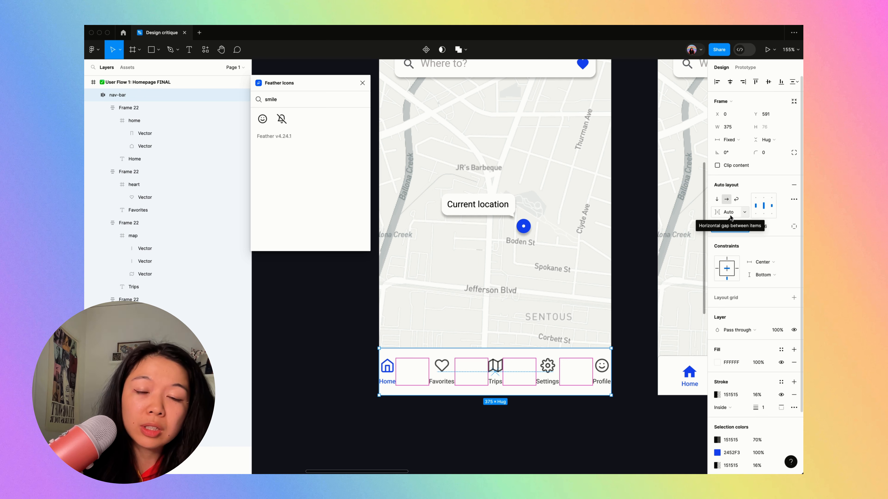
pyautogui.click(730, 215)
pyautogui.click(728, 229)
pyautogui.write('32')
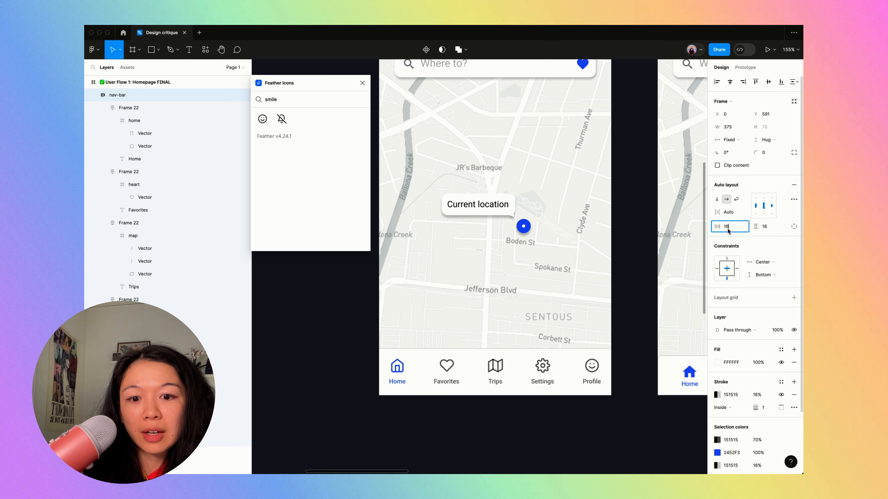
pyautogui.press('Return')
pyautogui.click(636, 296)
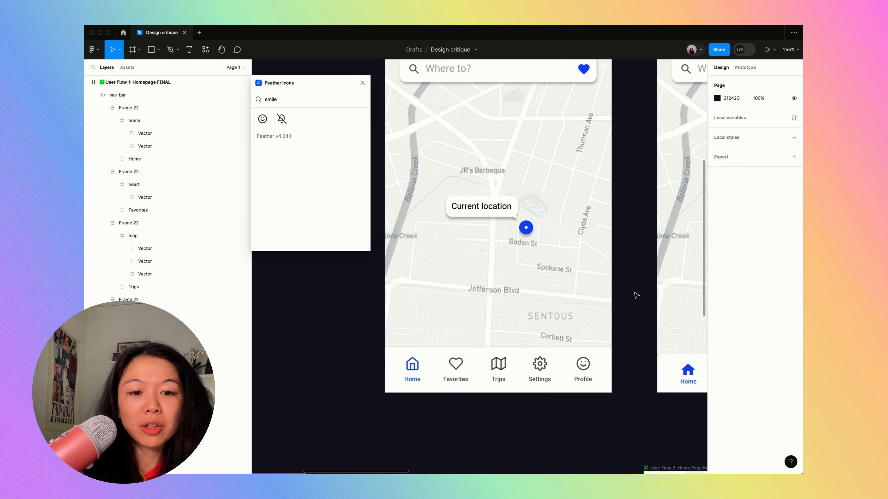
# - Hide the interface and compare the rebuilt nav-bar with the original homepage's bar
pyautogui.scroll(-4, 636, 296)
pyautogui.hscroll(2, 636, 295)
pyautogui.scroll(1, 636, 295)
pyautogui.hscroll(2, 560, 418)
pyautogui.scroll(4, 484, 390)
pyautogui.hotkey('ctrl', '\\')
pyautogui.scroll(3, 486, 395)
pyautogui.scroll(-2, 587, 357)
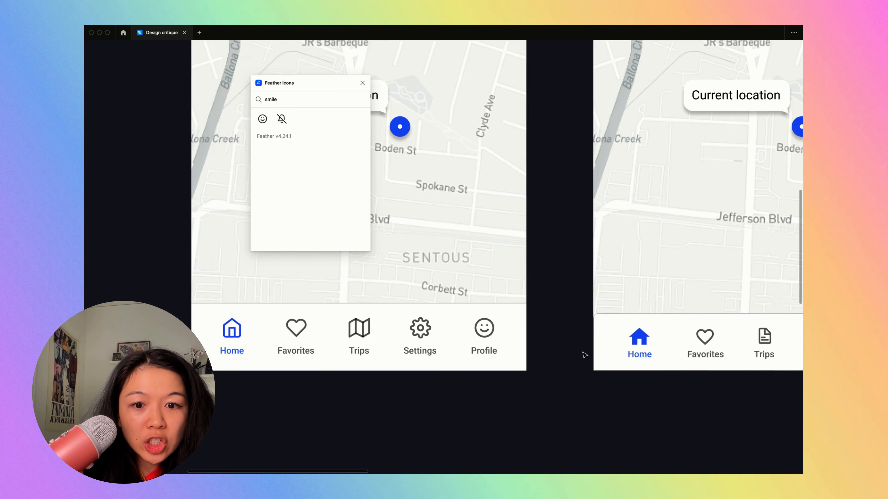
# - Examine the top corners and outline of the original homepage's nav-bar up close
pyautogui.scroll(5, 634, 292)
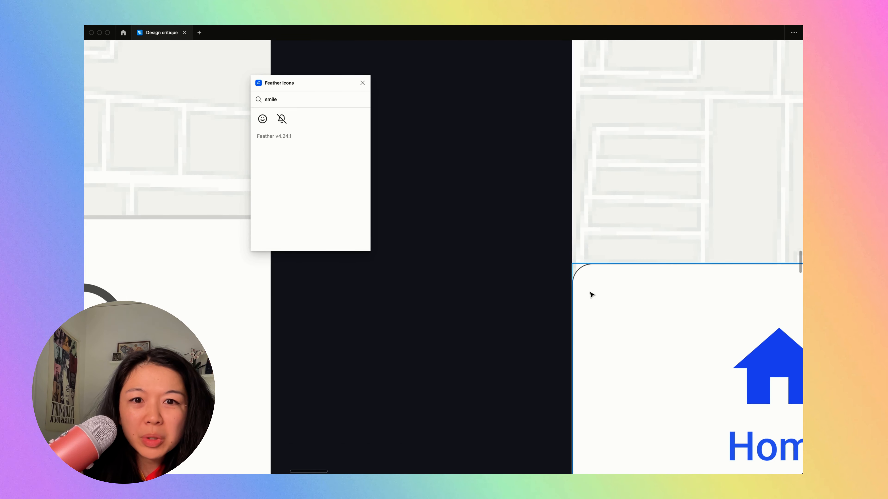
pyautogui.scroll(-5, 620, 274)
pyautogui.scroll(6, 652, 287)
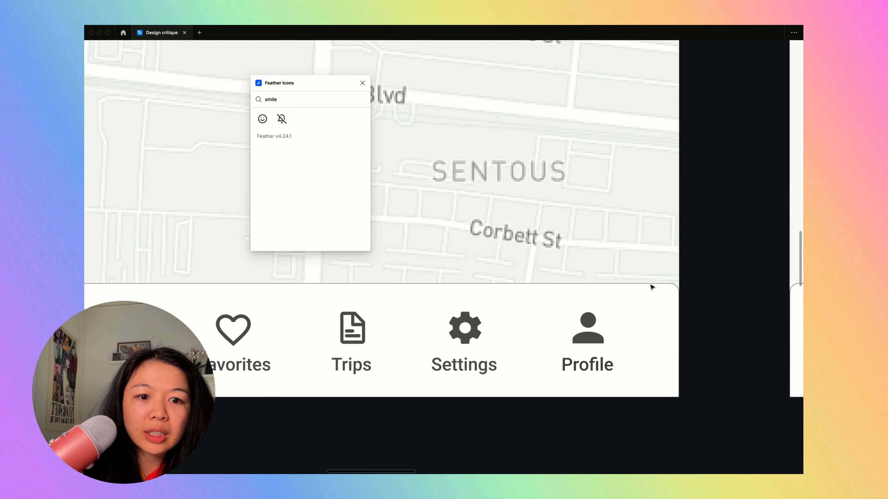
pyautogui.scroll(3, 674, 304)
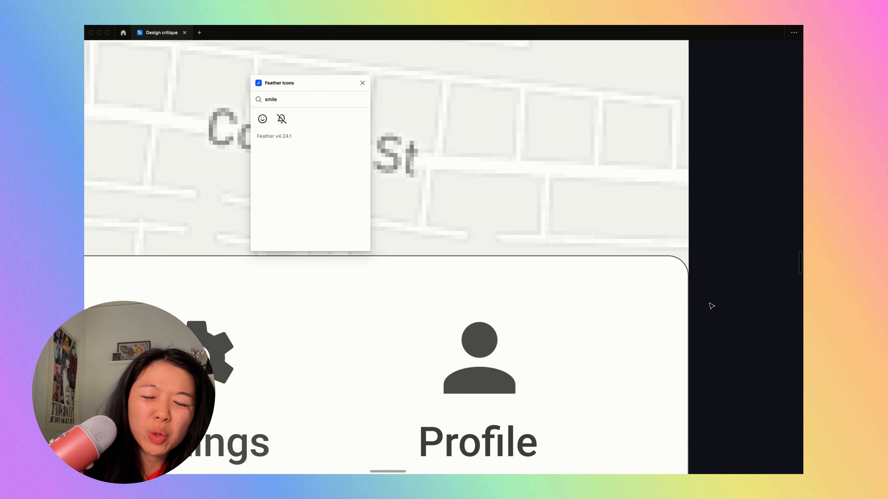
pyautogui.scroll(-8, 615, 277)
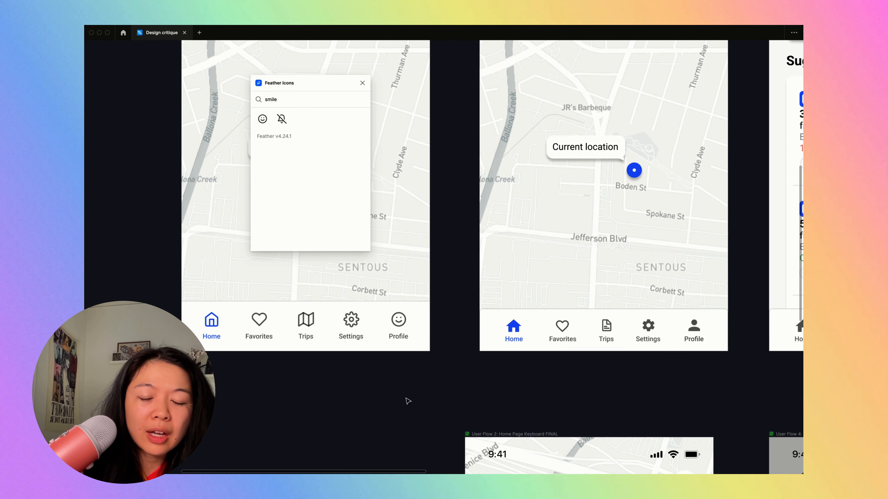
pyautogui.moveTo(466, 373); pyautogui.dragTo(583, 398)
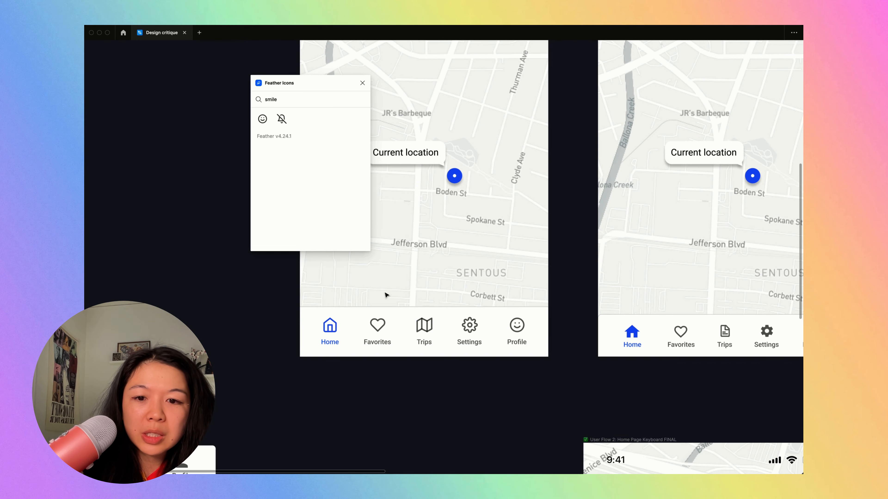
# - Review the rebuilt nav-bar's icons and labels up close, then the whole duplicated homepage beside the original
pyautogui.click(438, 335)
pyautogui.hotkey('shift', '2')
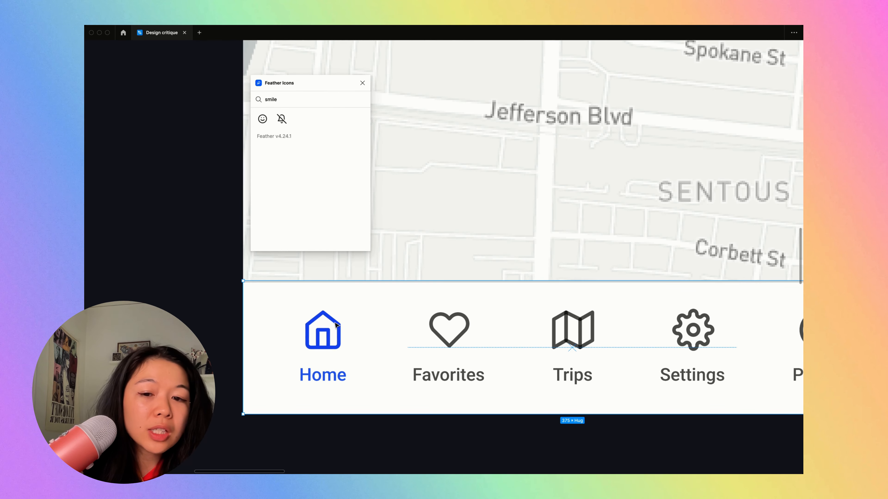
pyautogui.hotkey('ctrl', '\\')
pyautogui.hotkey('ctrl', '\\')
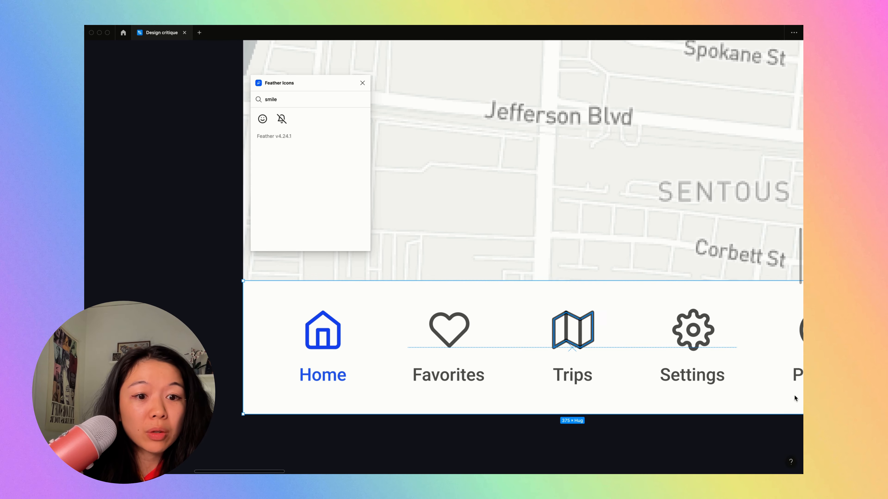
pyautogui.scroll(-5, 793, 396)
pyautogui.scroll(-3, 722, 447)
pyautogui.hscroll(3, 721, 449)
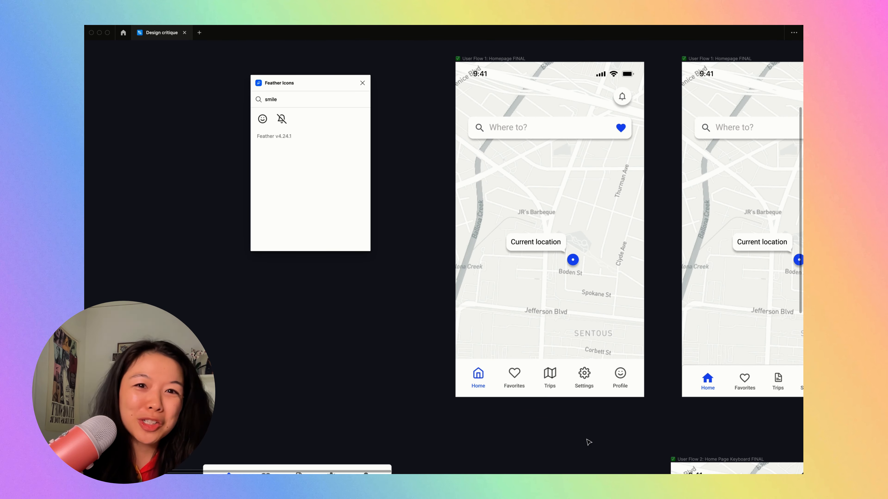
pyautogui.scroll(-5, 588, 442)
pyautogui.scroll(8, 587, 444)
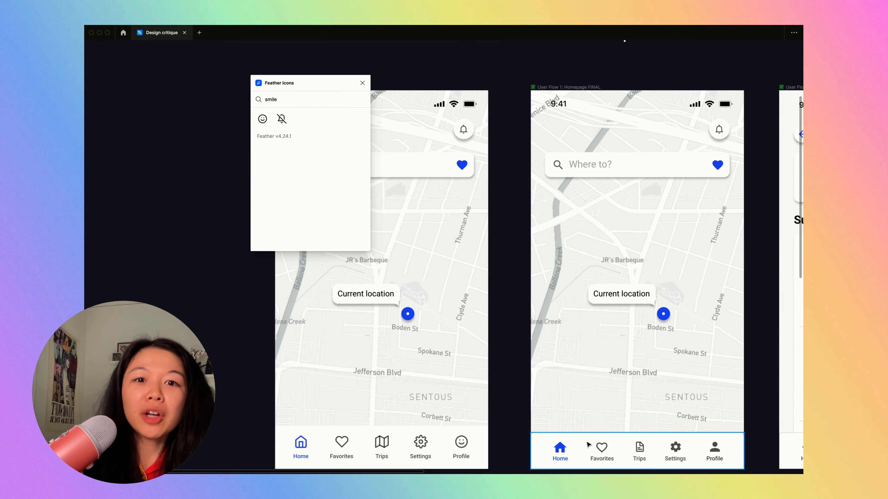
pyautogui.scroll(-3, 588, 444)
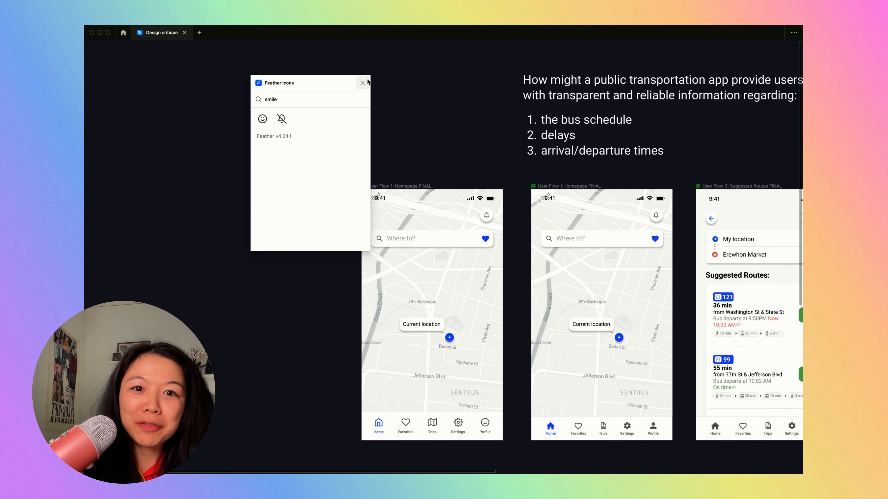
# - Close the Feather Icons plugin
pyautogui.click(362, 83)
pyautogui.scroll(5, 273, 393)
pyautogui.hscroll(3, 273, 393)
pyautogui.scroll(-1, 274, 393)
# - Delete the "Current location" label beside the blue marker on the duplicated homepage
pyautogui.click(410, 267)
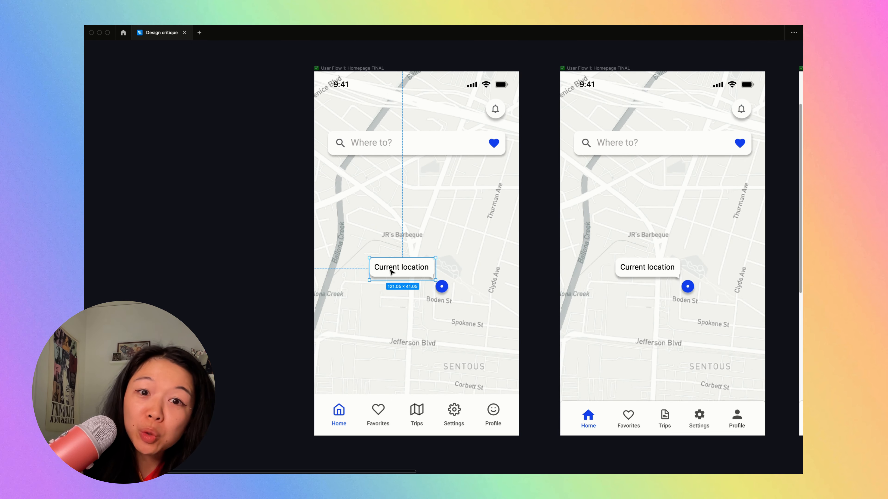
pyautogui.scroll(3, 399, 263)
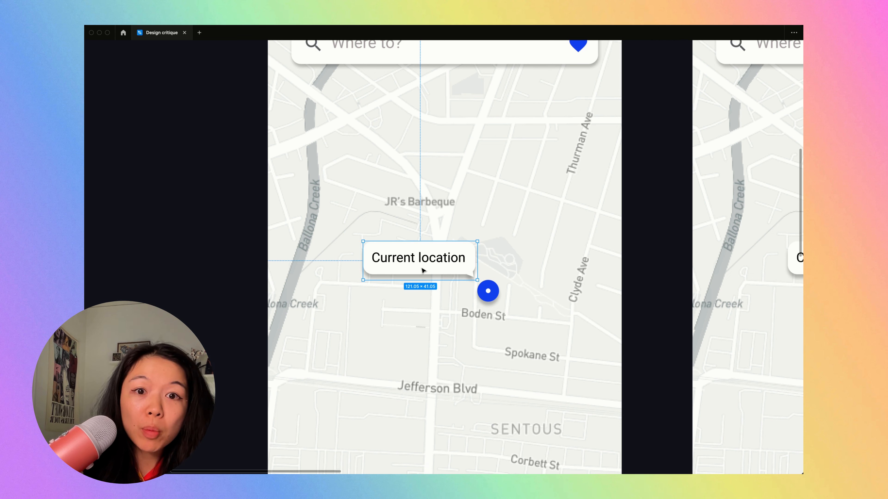
pyautogui.click(485, 299)
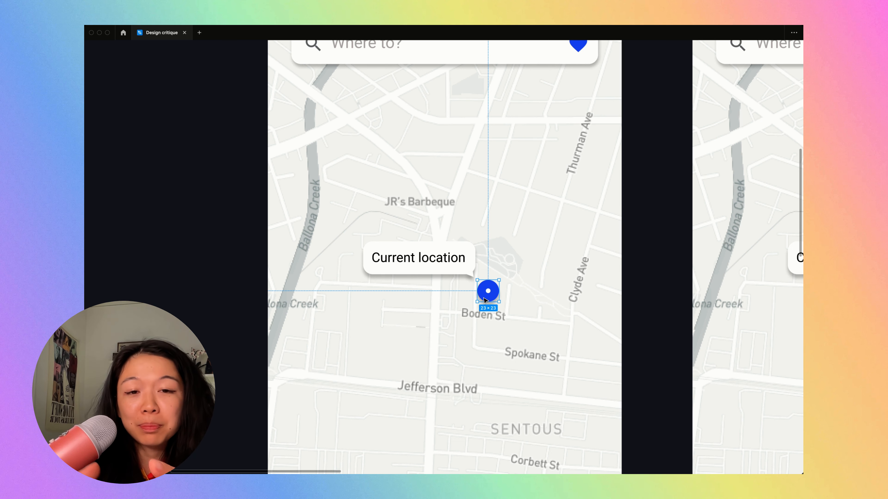
pyautogui.click(433, 262)
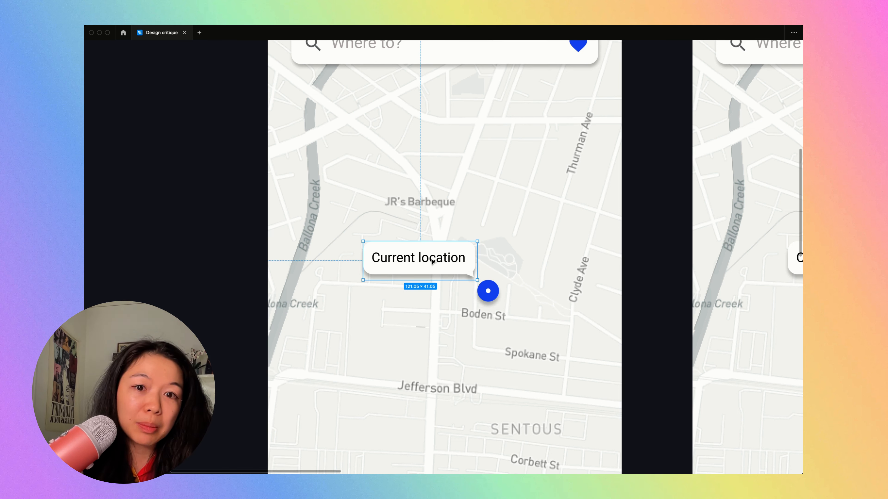
pyautogui.press('Delete')
pyautogui.scroll(-10, 432, 261)
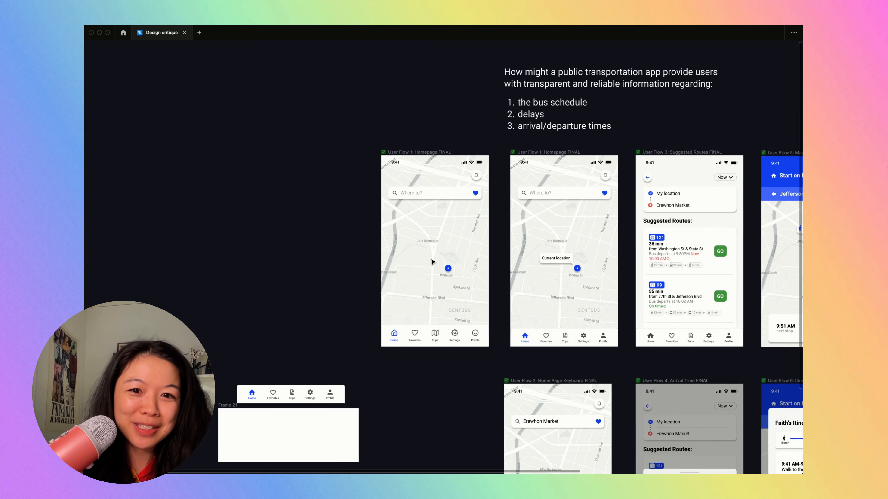
# - Select the blue location marker on the duplicated homepage's map and examine its properties
pyautogui.scroll(8, 433, 261)
pyautogui.scroll(-2, 433, 261)
pyautogui.click(504, 273)
pyautogui.scroll(5, 507, 271)
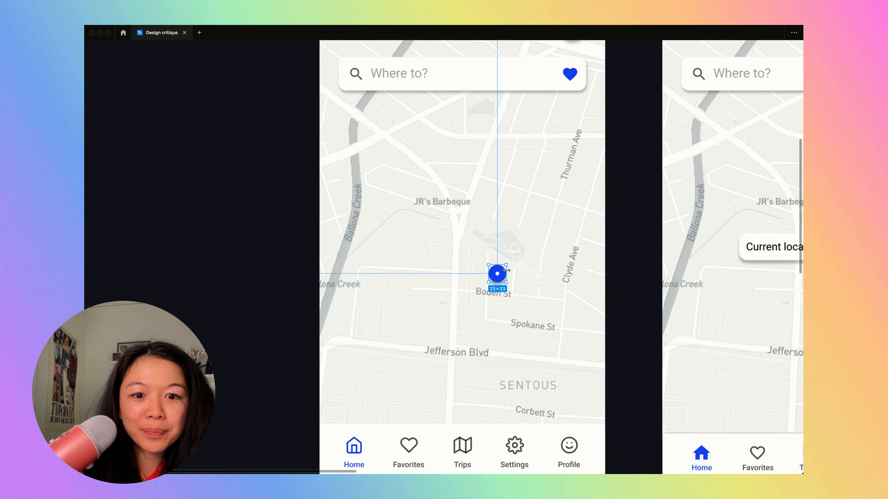
pyautogui.press('super+backslash')
pyautogui.hscroll(-2, 508, 274)
pyautogui.scroll(-1, 508, 274)
pyautogui.scroll(-3, 562, 312)
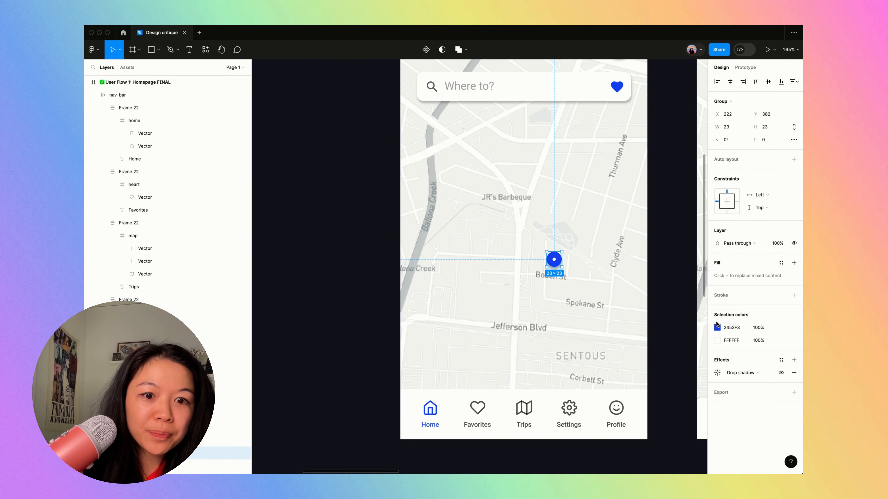
pyautogui.click(644, 284)
pyautogui.click(560, 260)
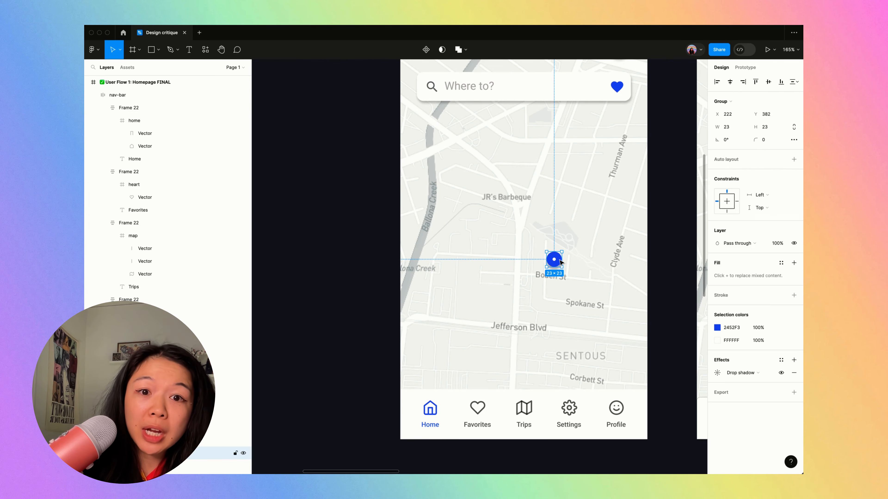
pyautogui.click(608, 267)
pyautogui.click(554, 260)
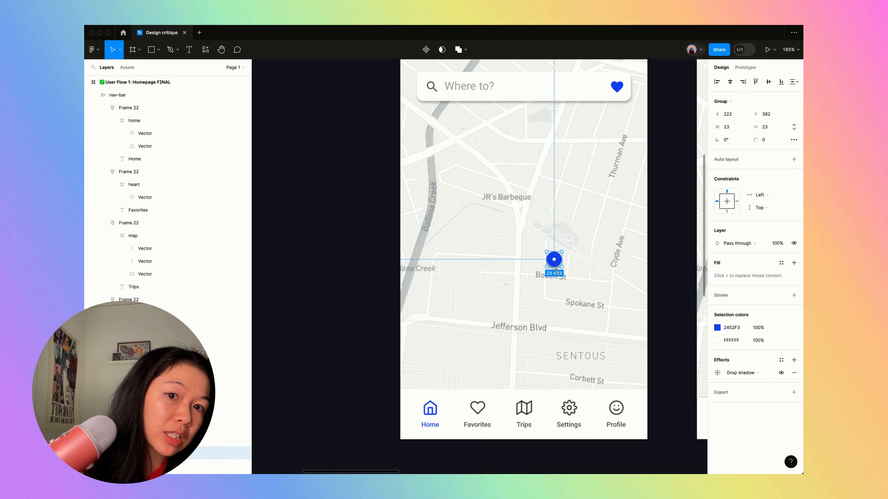
# - Ungroup the blue location marker on the duplicated homepage and select its larger blue circle
pyautogui.scroll(3, 549, 278)
pyautogui.press('super+backslash')
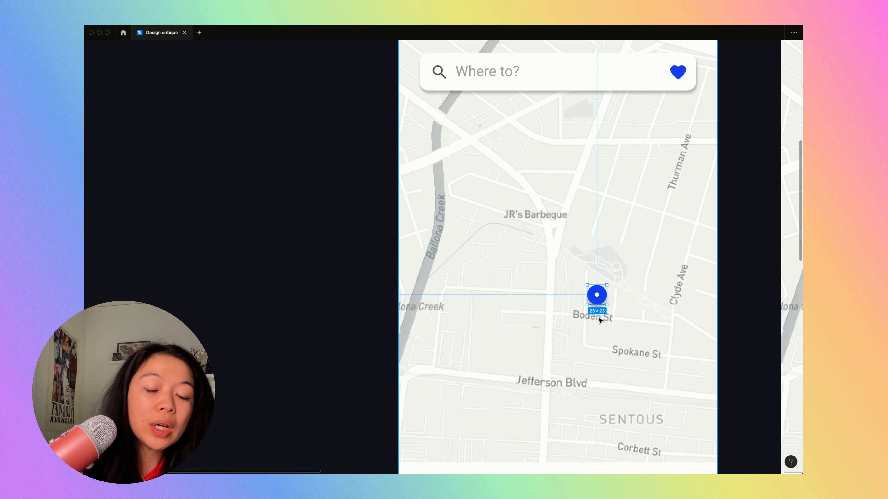
pyautogui.press('super+backslash')
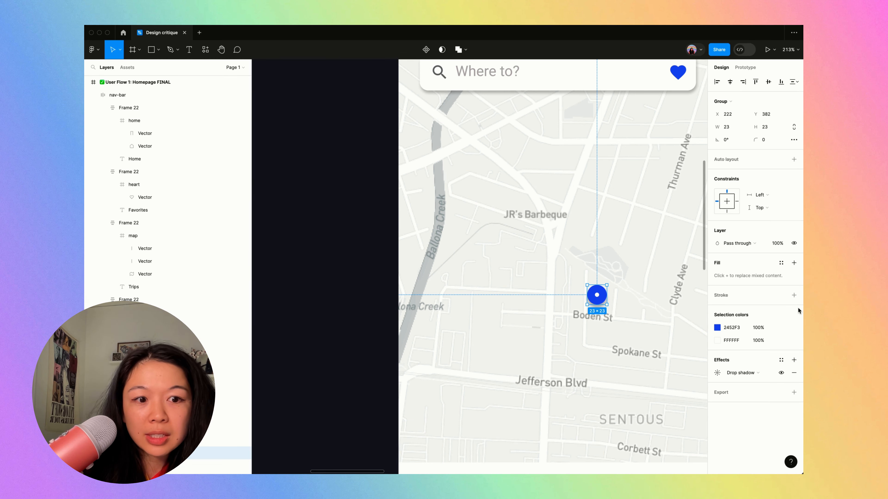
pyautogui.scroll(5, 609, 297)
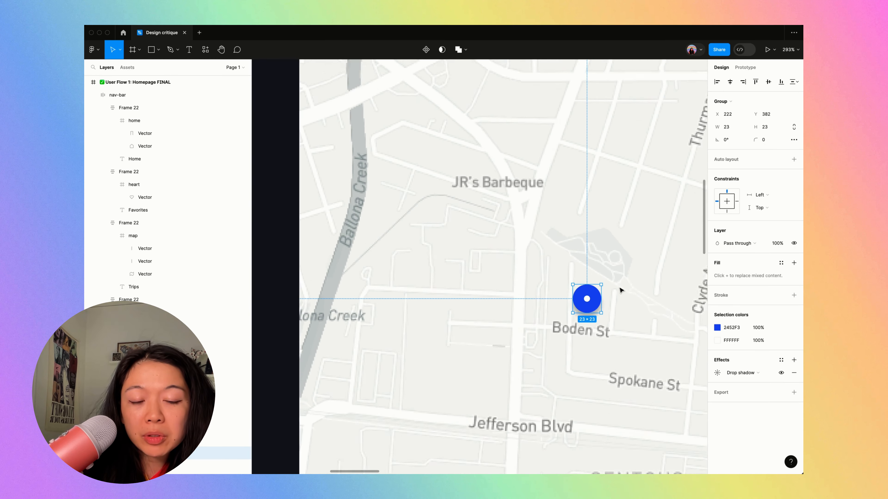
pyautogui.click(794, 296)
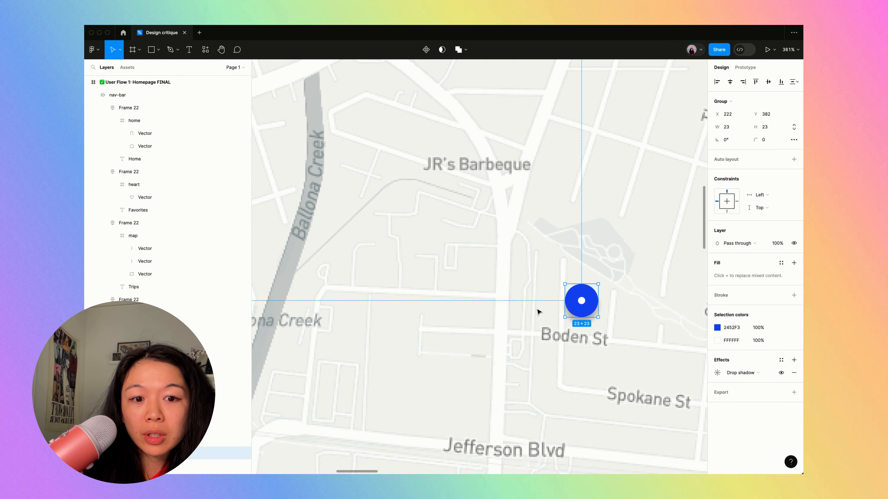
pyautogui.doubleClick(582, 311)
pyautogui.click(184, 256)
pyautogui.press('super+shift+g')
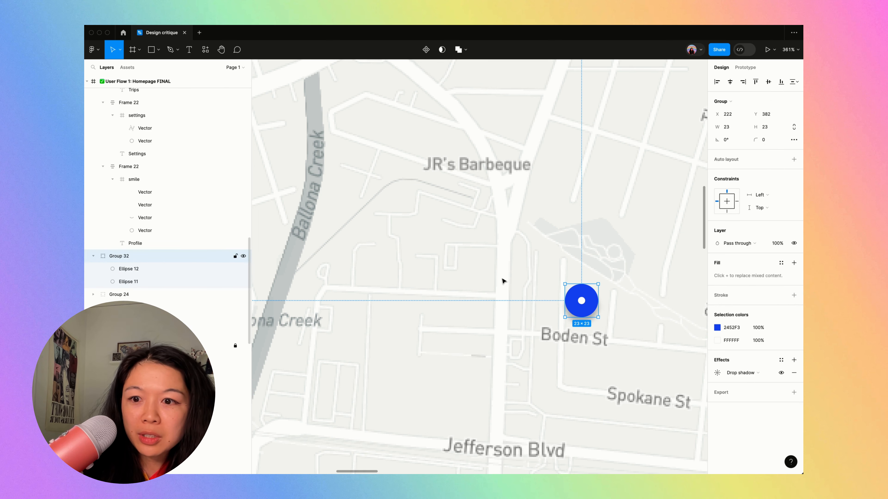
pyautogui.click(590, 294)
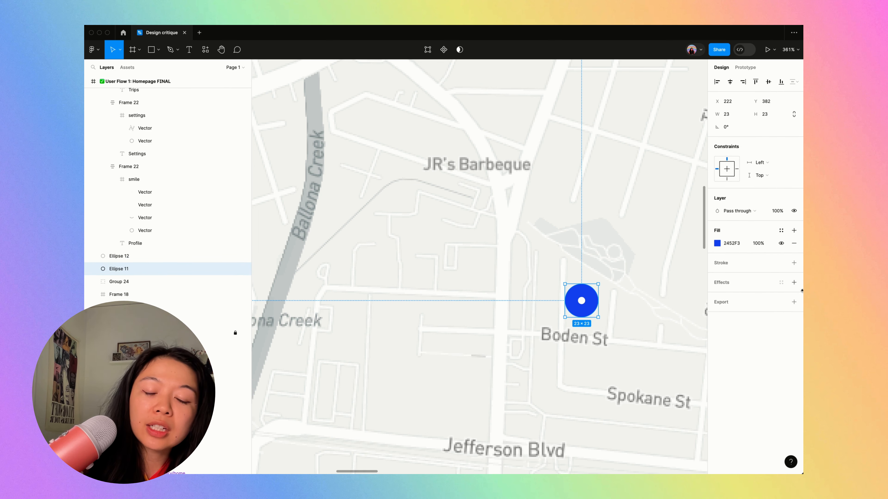
# - Add an outside stroke in the fill's colour 2452F3 to the marker's blue circle
pyautogui.click(793, 263)
pyautogui.click(731, 243)
pyautogui.press('super+c')
pyautogui.click(733, 275)
pyautogui.press('super+v')
pyautogui.press('Tab')
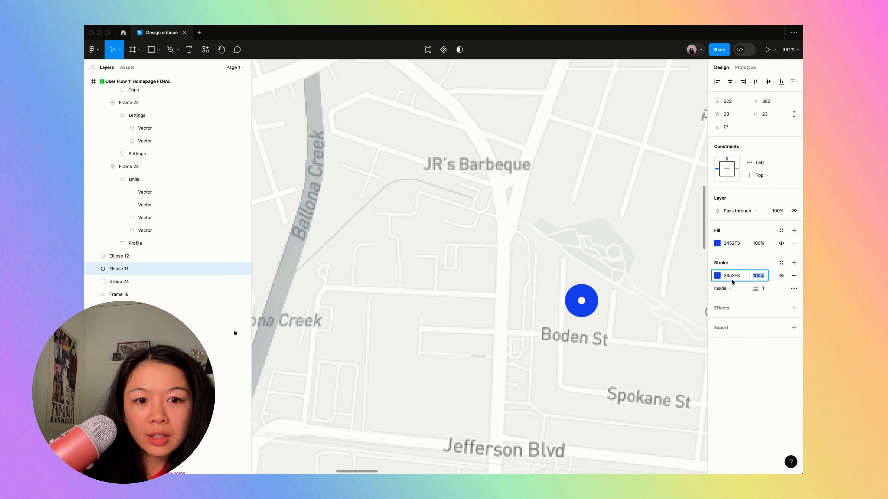
pyautogui.click(737, 289)
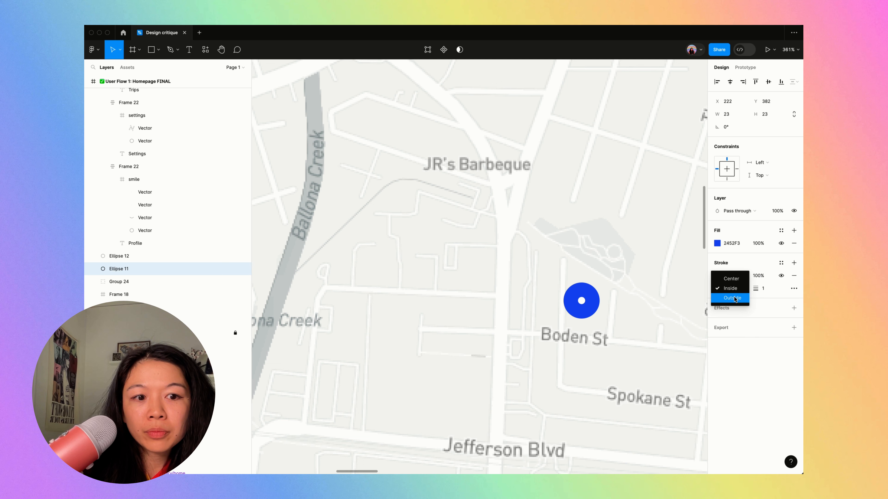
pyautogui.click(748, 298)
# - Set the blue circle's stroke opacity to 50% and its weight to 5 to form a translucent halo
pyautogui.click(757, 277)
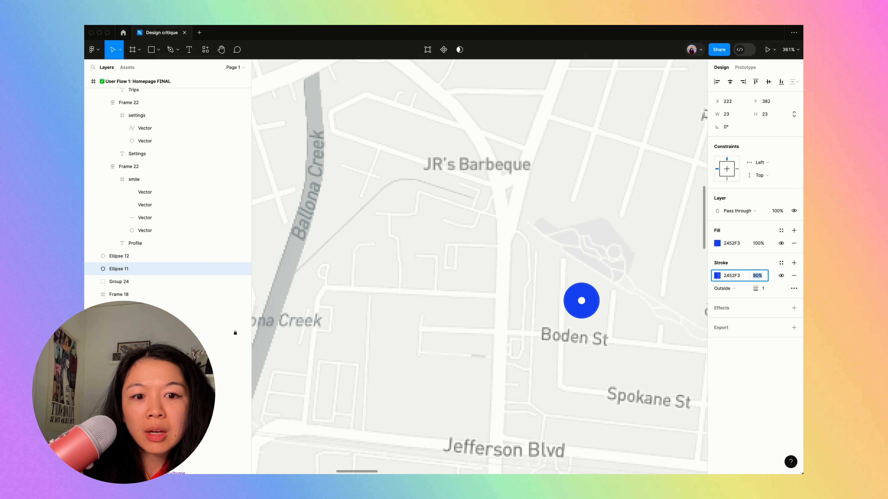
pyautogui.moveTo(761, 288); pyautogui.dragTo(763, 289)
pyautogui.press('Down')
pyautogui.press('Up')
pyautogui.press('Down')
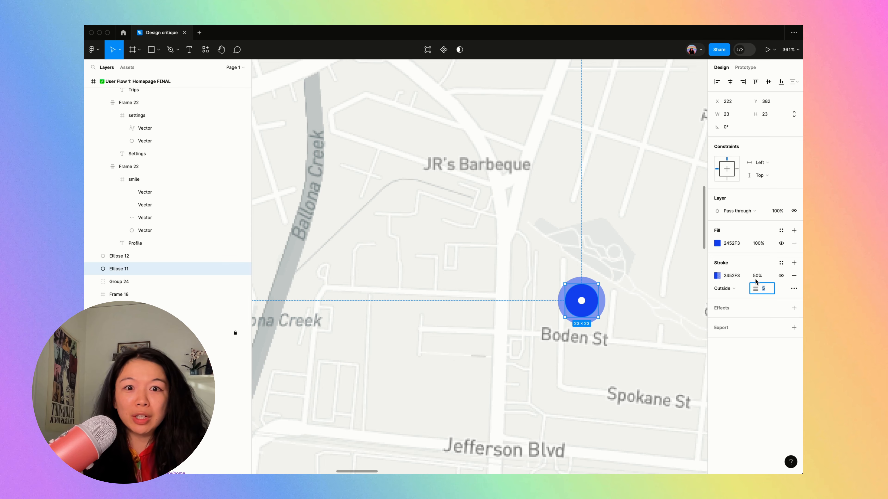
# - Compare the duplicated homepage's restyled location marker and nav-bar with the original homepage beside it
pyautogui.hotkey('shift', '1')
pyautogui.press('super+backslash')
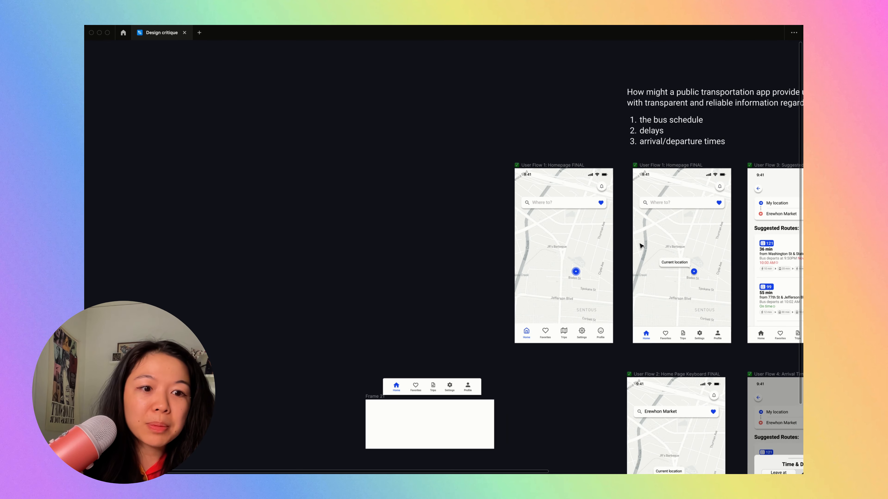
pyautogui.scroll(3, 641, 246)
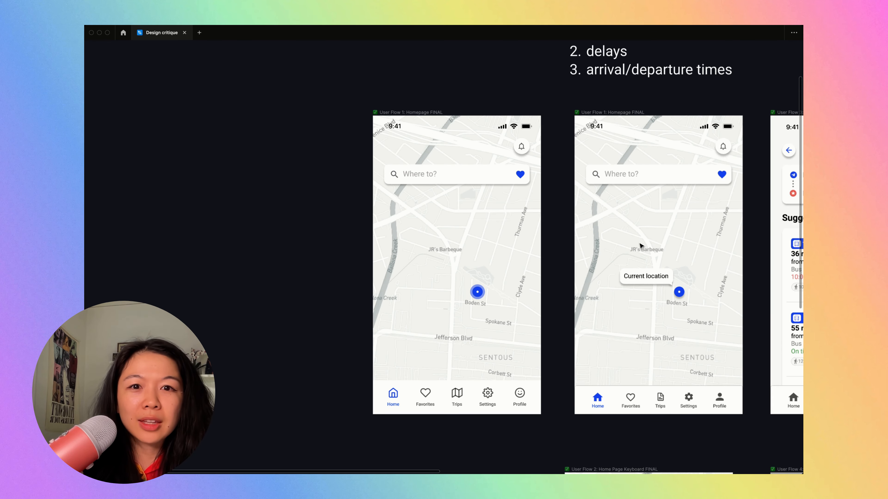
pyautogui.scroll(3, 640, 245)
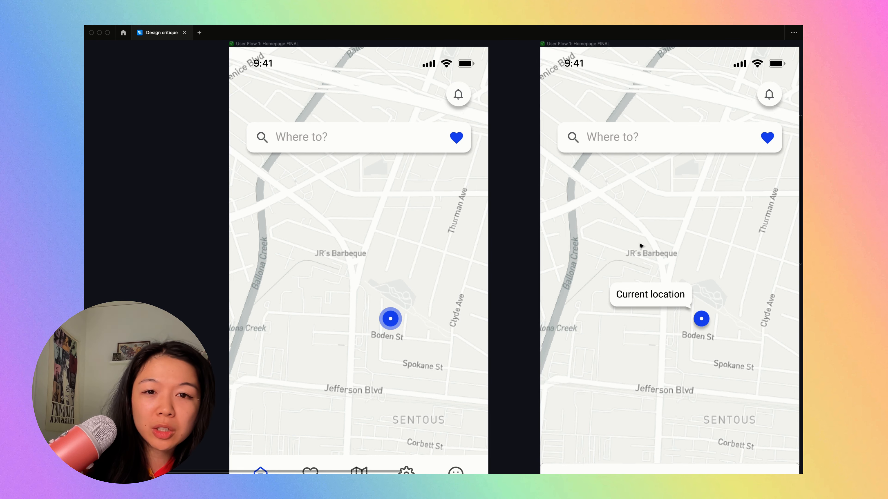
pyautogui.scroll(-2, 669, 298)
pyautogui.hscroll(2, 669, 298)
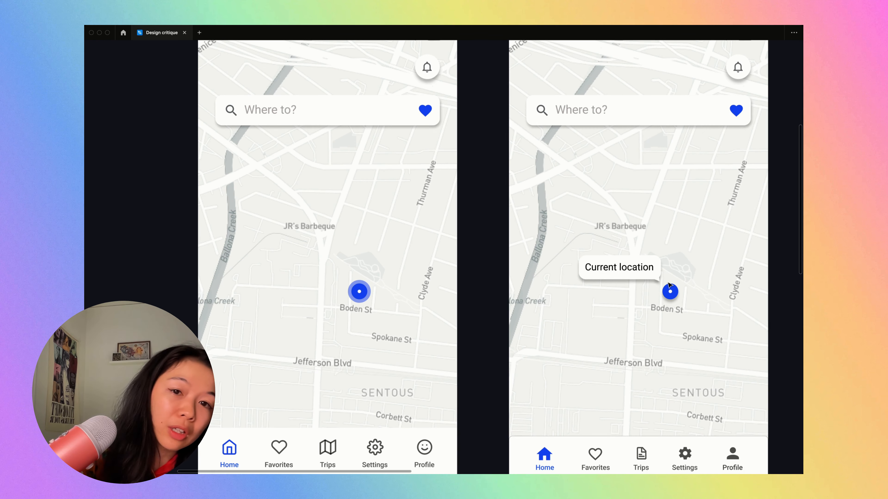
pyautogui.scroll(-5, 669, 285)
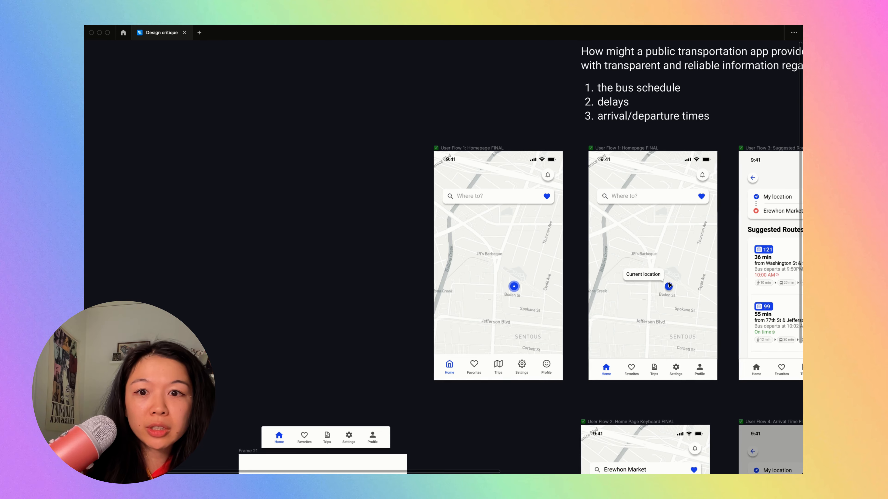
pyautogui.scroll(3, 669, 284)
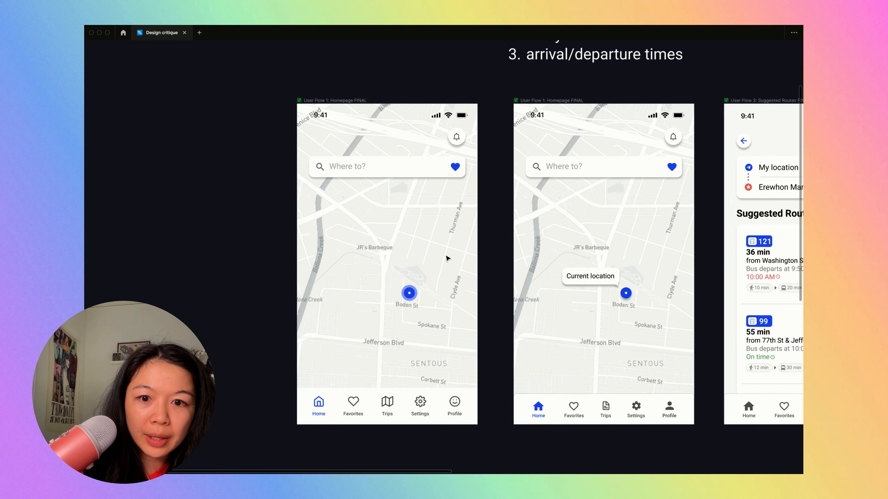
pyautogui.scroll(3, 446, 261)
pyautogui.scroll(-3, 412, 272)
pyautogui.scroll(3, 412, 271)
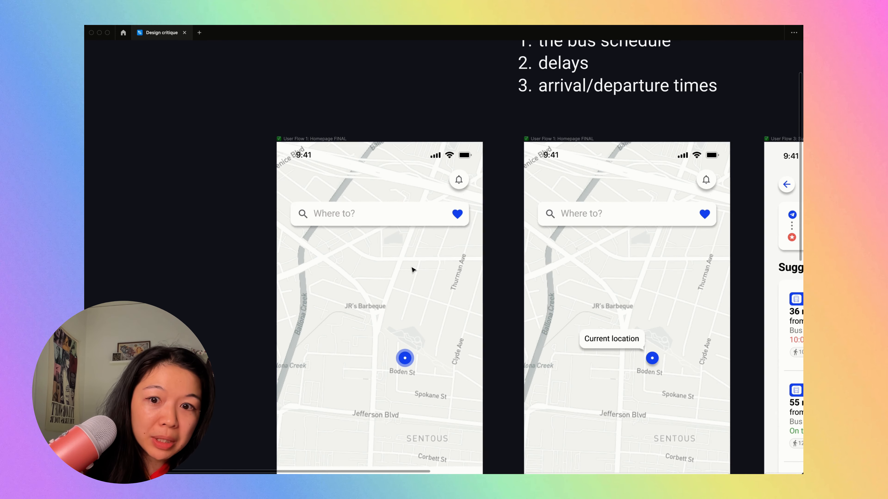
# - Delete the notification bell from the duplicated homepage after checking it against the other screens
pyautogui.click(459, 184)
pyautogui.scroll(-2, 459, 184)
pyautogui.scroll(3, 459, 185)
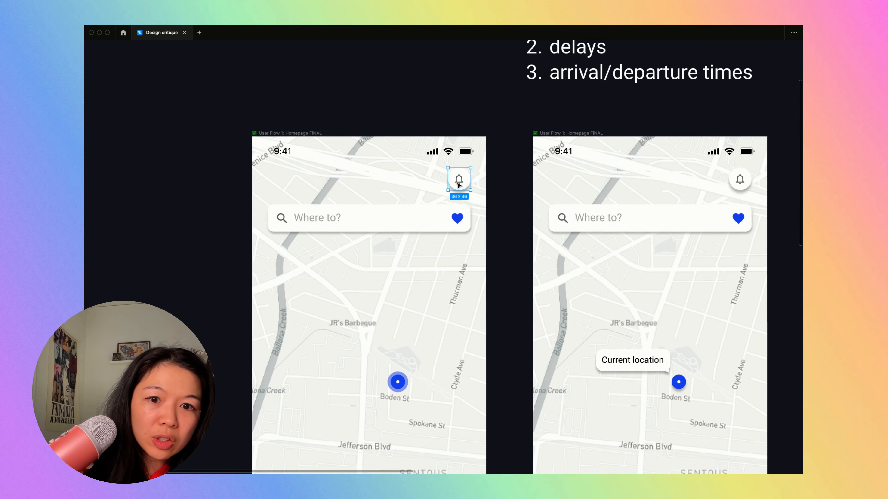
pyautogui.scroll(-5, 459, 184)
pyautogui.scroll(-2, 459, 184)
pyautogui.scroll(6, 393, 177)
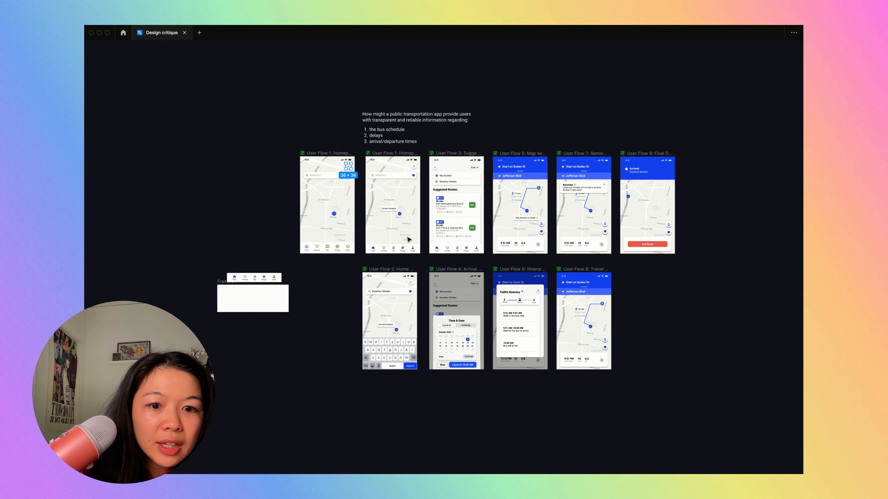
pyautogui.hscroll(-3, 393, 177)
pyautogui.scroll(2, 393, 177)
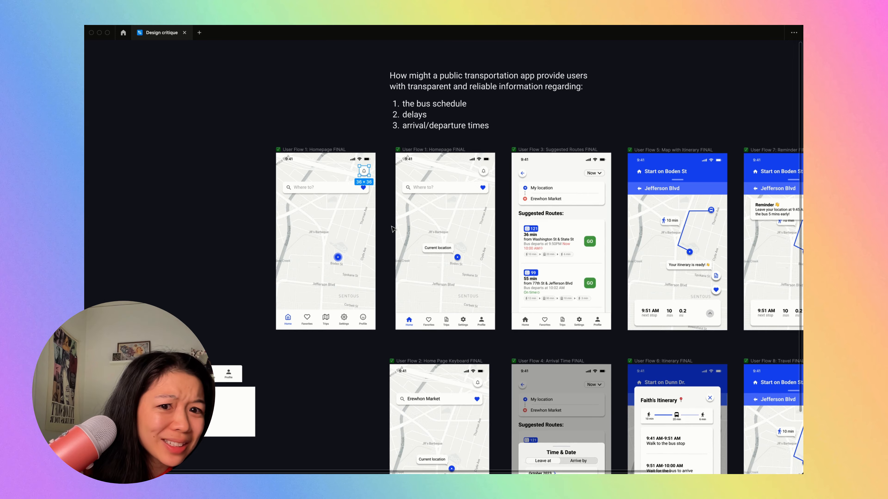
pyautogui.scroll(-2, 394, 230)
pyautogui.scroll(5, 393, 229)
pyautogui.scroll(3, 394, 229)
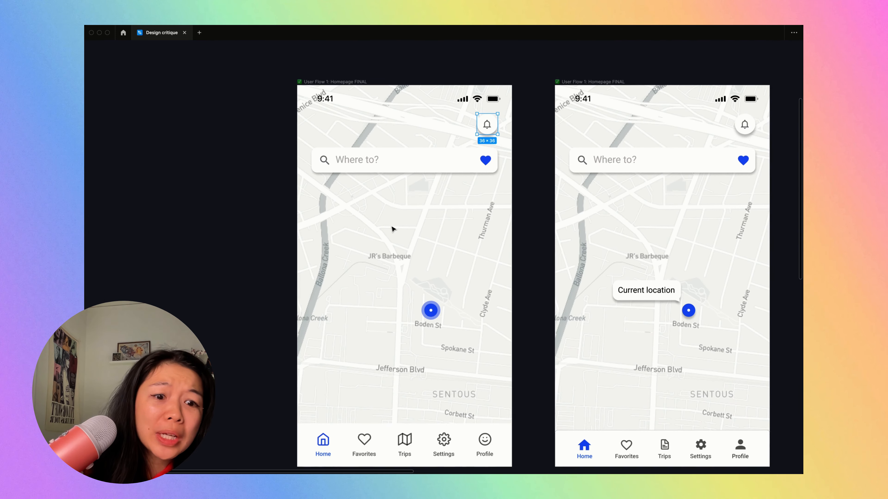
pyautogui.scroll(-2, 394, 229)
pyautogui.scroll(-2, 392, 229)
pyautogui.hscroll(-1, 392, 229)
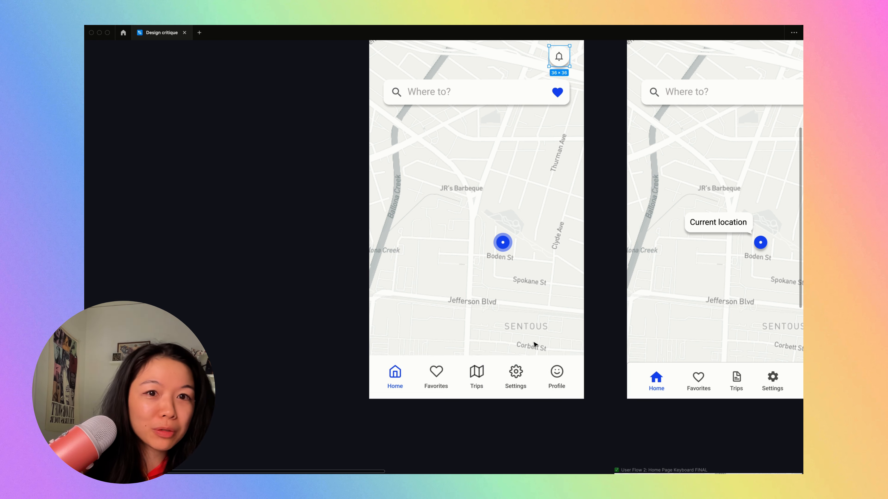
pyautogui.press('Delete')
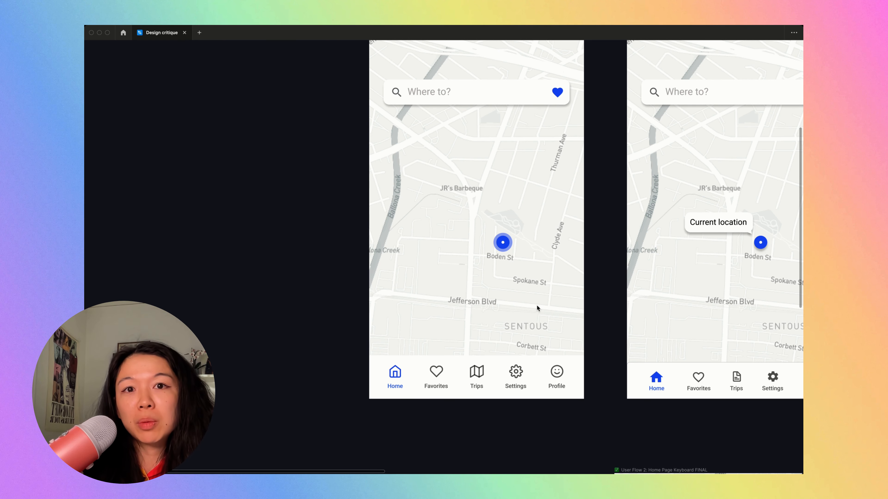
# - Move the duplicated homepage's search bar up into the space beneath the status bar
pyautogui.scroll(2, 537, 305)
pyautogui.hscroll(1, 537, 306)
pyautogui.click(520, 137)
pyautogui.scroll(-5, 520, 137)
pyautogui.scroll(5, 520, 137)
pyautogui.moveTo(520, 136); pyautogui.dragTo(520, 103)
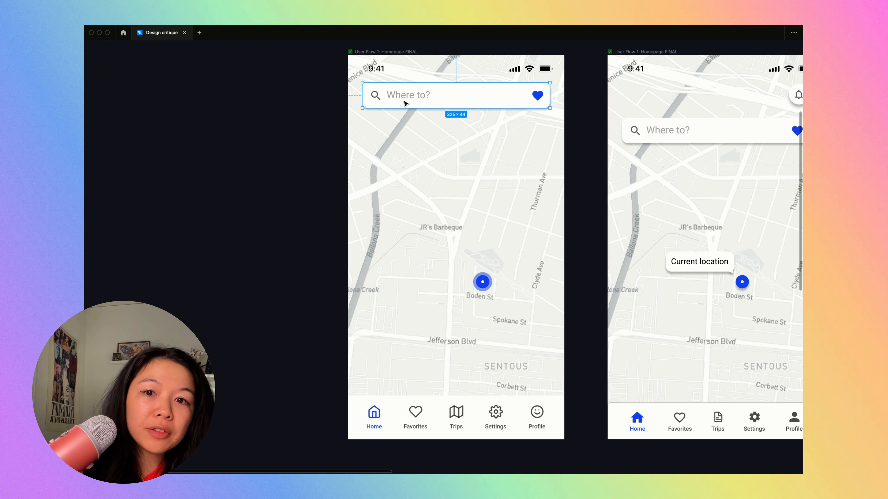
pyautogui.click(426, 129)
pyautogui.press('Delete')
pyautogui.click(432, 101)
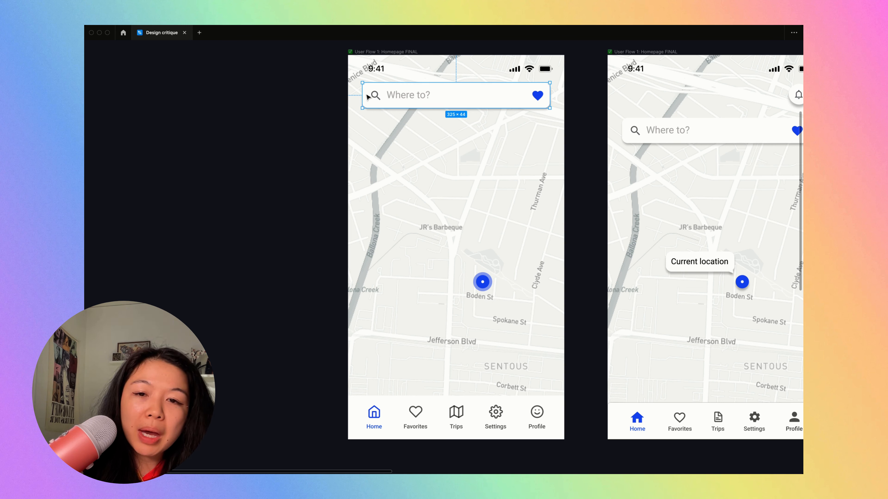
pyautogui.moveTo(395, 91); pyautogui.dragTo(396, 92)
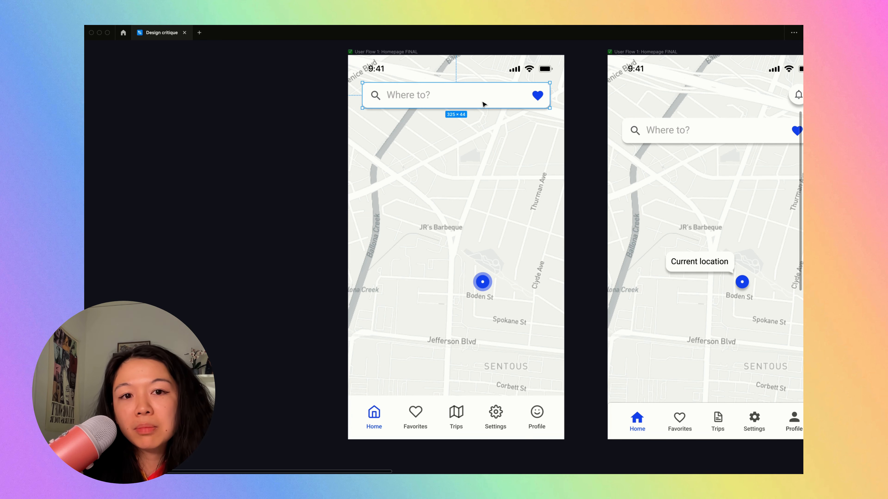
# - Examine the search bar's background, magnifier icon, placeholder text and heart up close on the duplicated homepage
pyautogui.scroll(5, 446, 110)
pyautogui.scroll(2, 448, 116)
pyautogui.hscroll(-3, 448, 115)
pyautogui.doubleClick(443, 155)
pyautogui.click(430, 168)
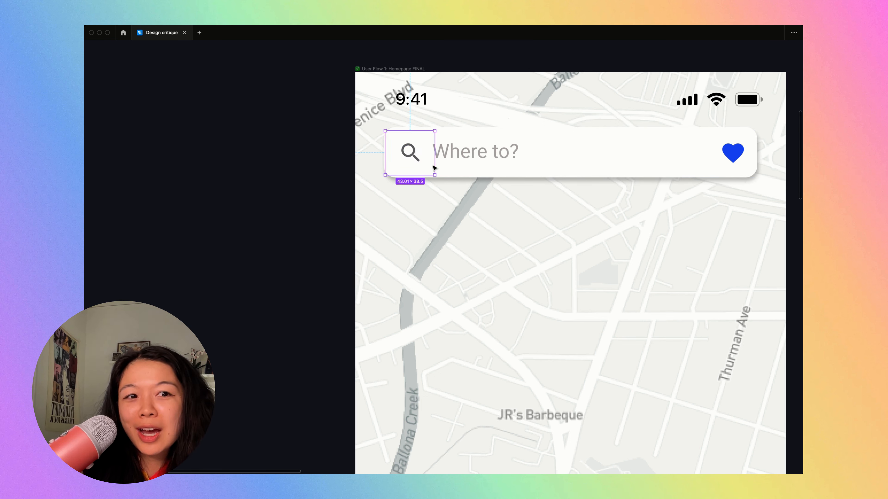
pyautogui.press('Escape')
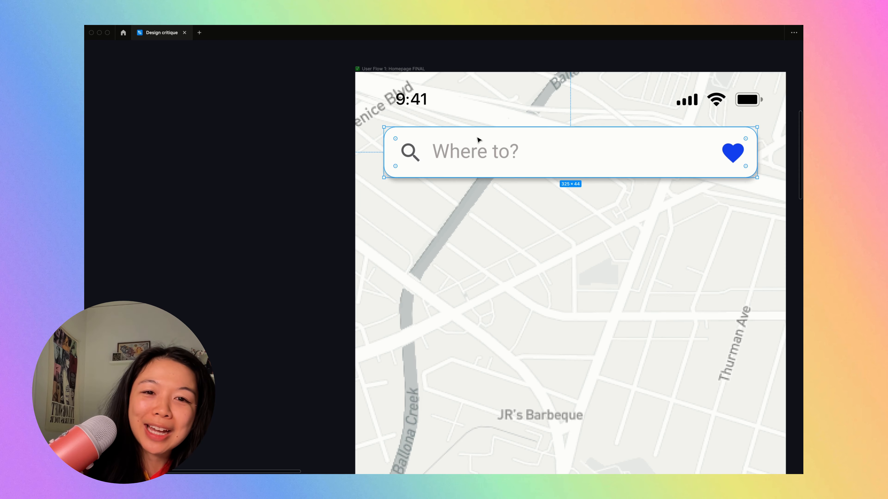
pyautogui.scroll(-3, 477, 139)
pyautogui.click(437, 150)
pyautogui.scroll(3, 436, 147)
pyautogui.click(705, 156)
pyautogui.click(462, 154)
pyautogui.click(436, 145)
pyautogui.click(489, 154)
pyautogui.click(647, 140)
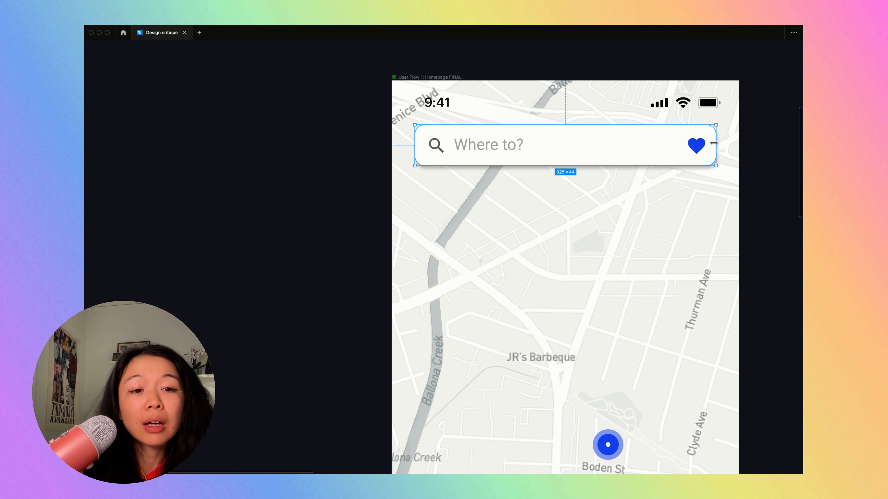
# - Delete the raised search bar from the duplicated homepage
pyautogui.moveTo(709, 143)
pyautogui.mouseDown()
pyautogui.moveTo(531, 143)
pyautogui.moveTo(725, 142)
pyautogui.moveTo(716, 143)
pyautogui.mouseUp()
pyautogui.scroll(-5, 707, 159)
pyautogui.hscroll(2, 705, 159)
pyautogui.click(606, 177)
pyautogui.moveTo(615, 174); pyautogui.dragTo(461, 153)
pyautogui.press('BackSpace')
# - Copy the original homepage's search bar into the duplicated homepage at the same position as in the original
pyautogui.hscroll(2, 461, 154)
pyautogui.click(696, 188)
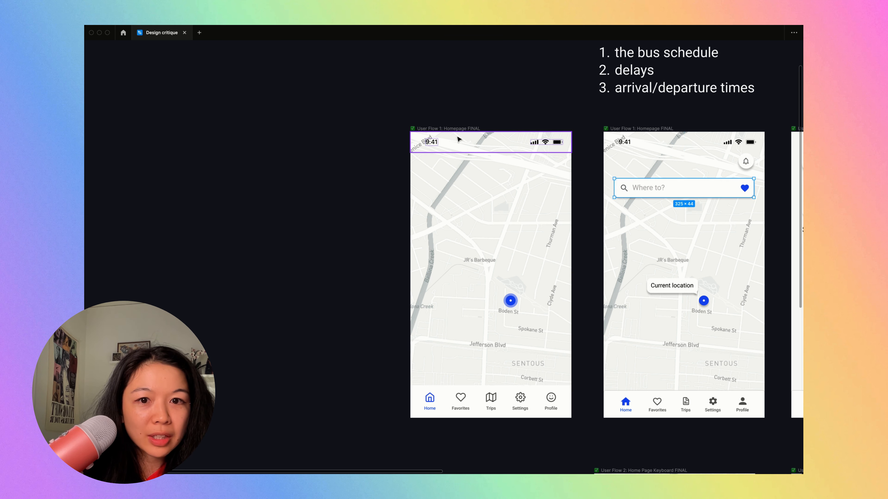
pyautogui.click(448, 128)
pyautogui.press('super+v')
pyautogui.scroll(3, 448, 131)
pyautogui.moveTo(614, 214); pyautogui.dragTo(461, 210)
pyautogui.press('super+z')
pyautogui.click(469, 182)
pyautogui.scroll(3, 469, 181)
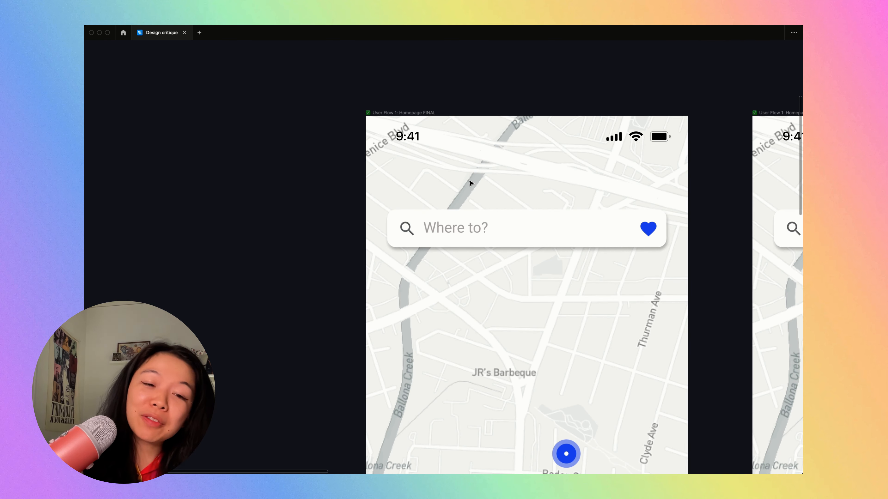
# - Try the pasted search bar closer to the status bar, undoing and redoing the move to compare both positions
pyautogui.click(504, 228)
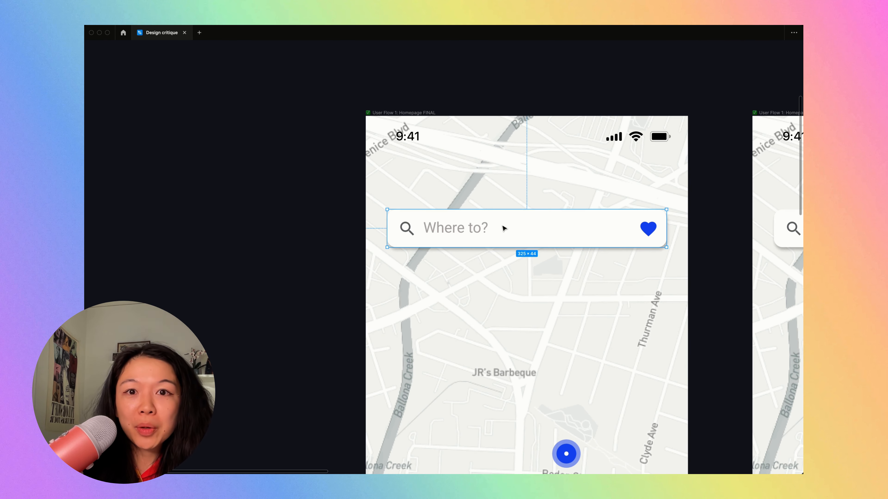
pyautogui.moveTo(504, 228); pyautogui.dragTo(502, 195)
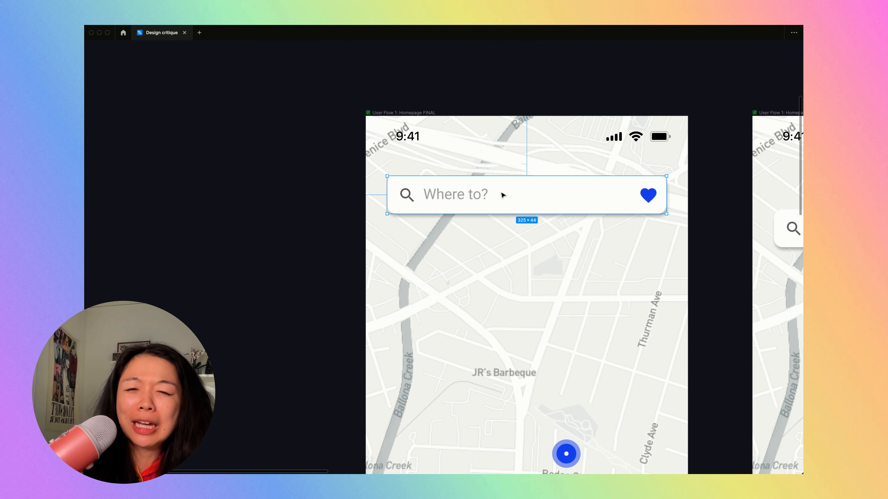
pyautogui.click(443, 268)
pyautogui.press('super+z')
pyautogui.press('super+shift+z')
pyautogui.click(461, 212)
pyautogui.press('super+z')
# - Raise the duplicated homepage's search bar by about its own height and compare it with the original homepage
pyautogui.moveTo(484, 230); pyautogui.dragTo(485, 192)
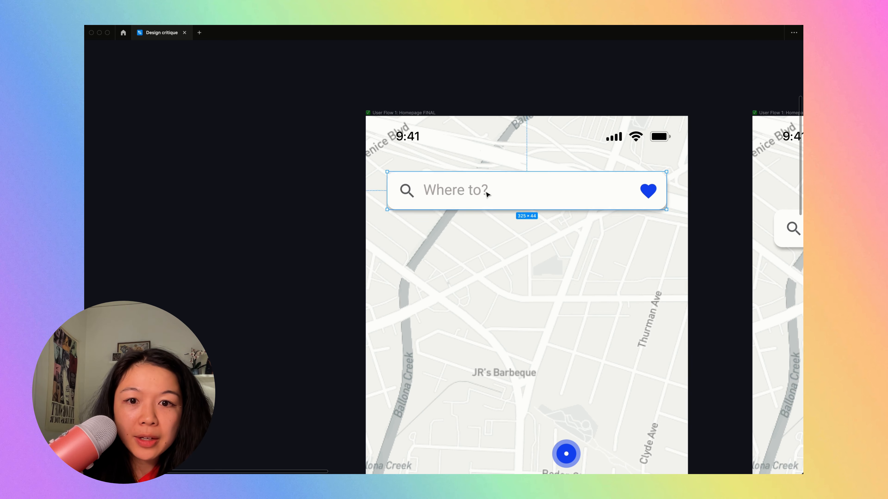
pyautogui.click(482, 268)
pyautogui.scroll(5, 482, 268)
pyautogui.scroll(-8, 468, 269)
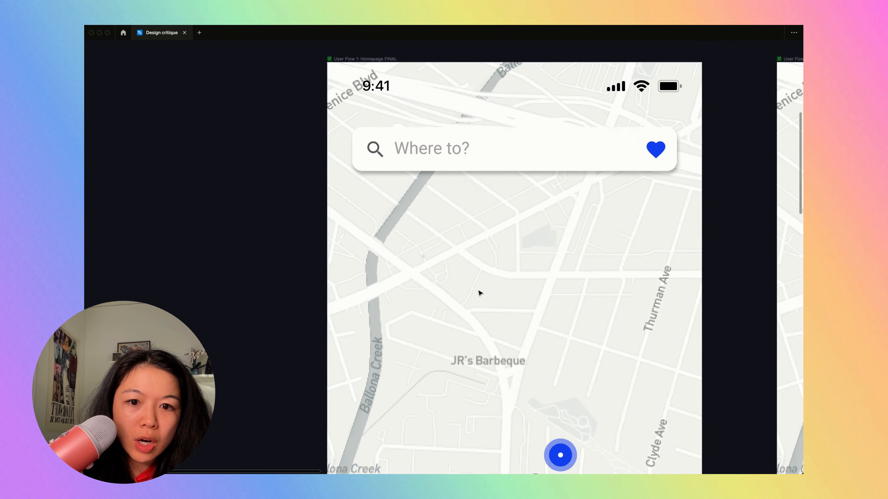
pyautogui.scroll(5, 476, 293)
pyautogui.click(413, 285)
pyautogui.write('Where to')
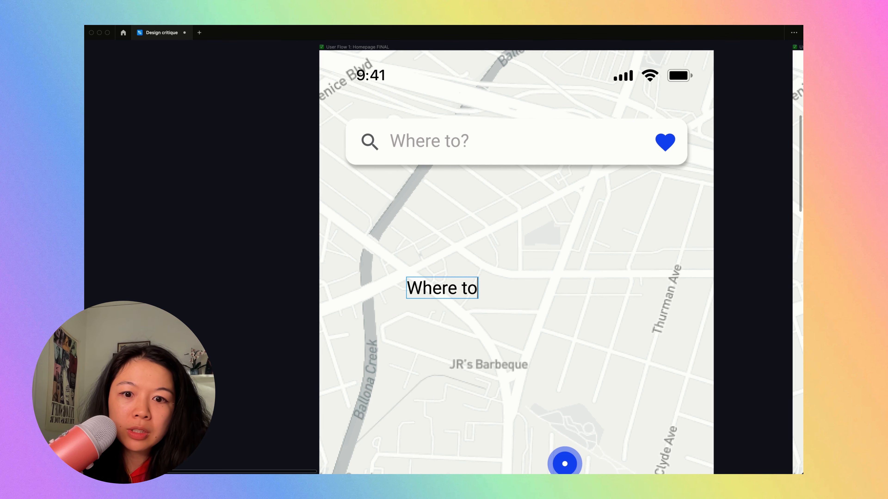
pyautogui.press('super+z')
pyautogui.moveTo(454, 142); pyautogui.dragTo(459, 246)
pyautogui.press('super+z')
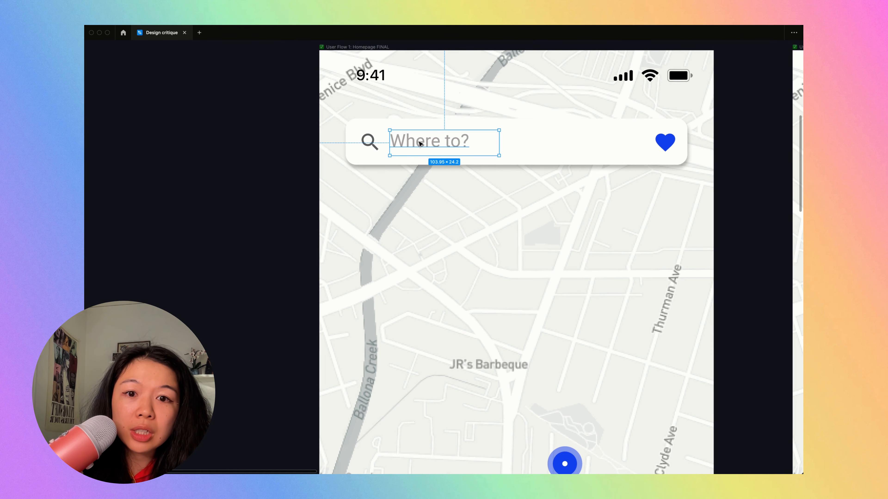
# - Set the duplicated homepage's "Where to?" placeholder text box to auto width so it fits its text
pyautogui.scroll(5, 447, 145)
pyautogui.press('super+backslash')
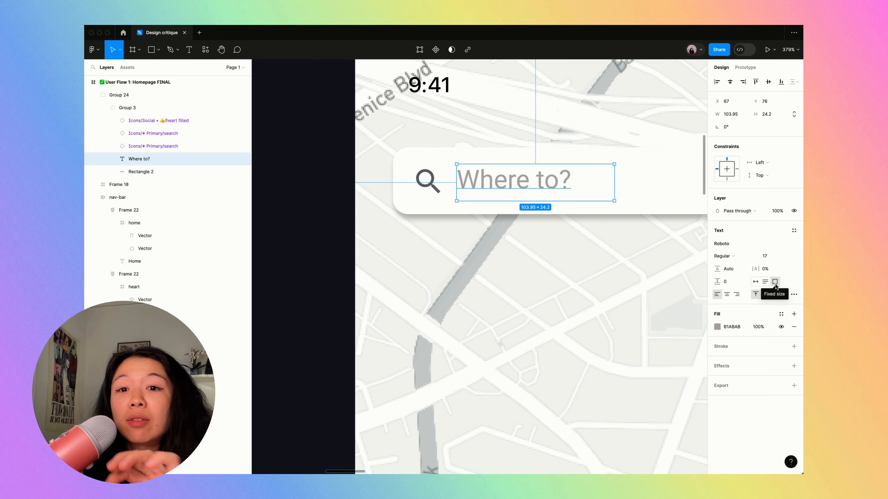
pyautogui.click(755, 285)
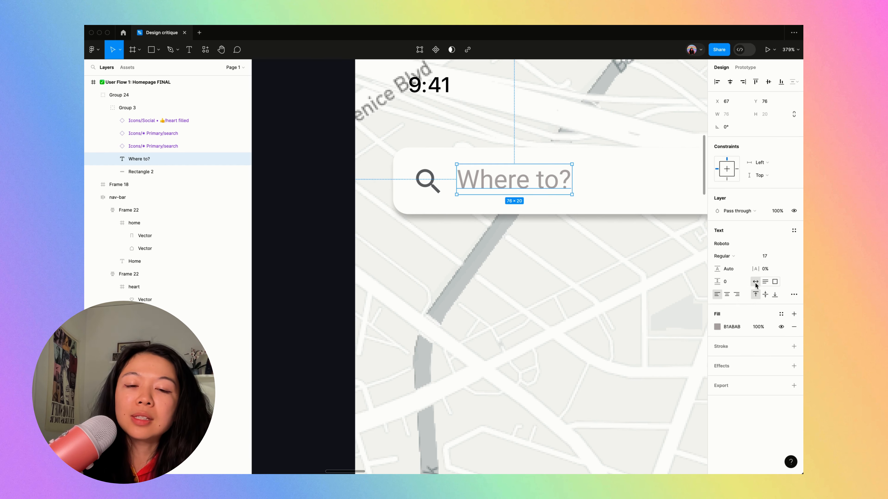
pyautogui.click(483, 265)
pyautogui.scroll(-5, 498, 224)
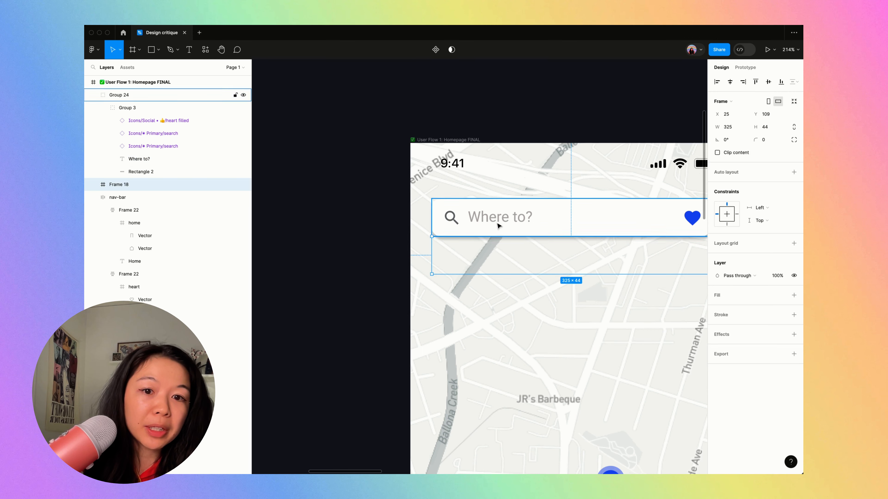
# - Duplicate the "Where to?" text onto the map below the search bar and move the copy out of the search bar's group
pyautogui.click(507, 226)
pyautogui.doubleClick(507, 225)
pyautogui.moveTo(507, 226); pyautogui.dragTo(541, 324)
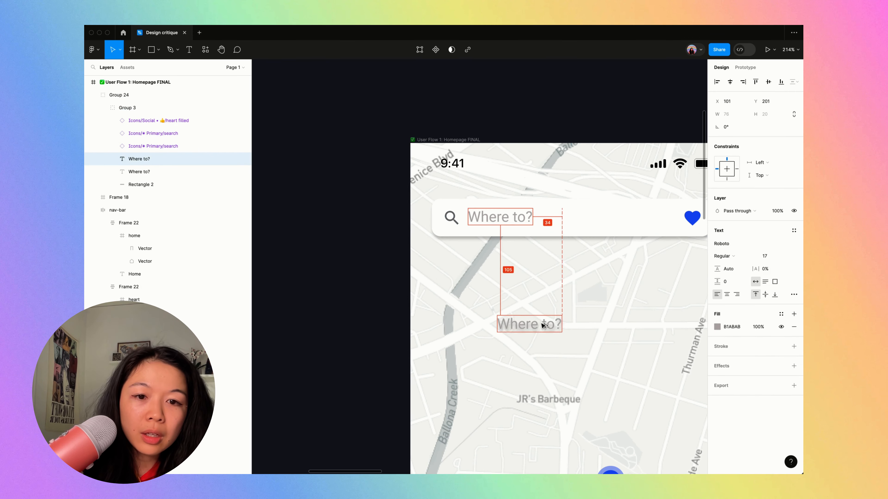
pyautogui.scroll(3, 540, 323)
pyautogui.hscroll(-2, 553, 324)
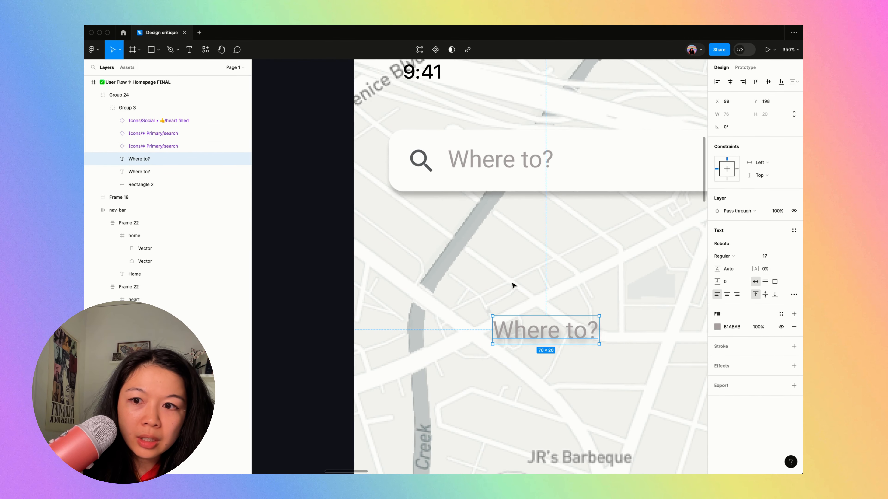
pyautogui.moveTo(150, 161); pyautogui.dragTo(119, 192)
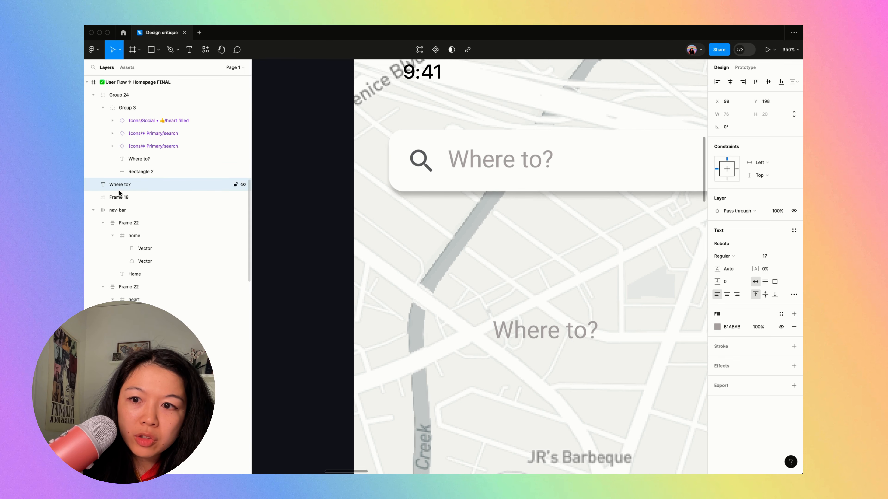
# - Raise the "Where to?" copy on the map to about Y 167
pyautogui.moveTo(506, 332); pyautogui.dragTo(505, 291)
pyautogui.scroll(-2, 505, 290)
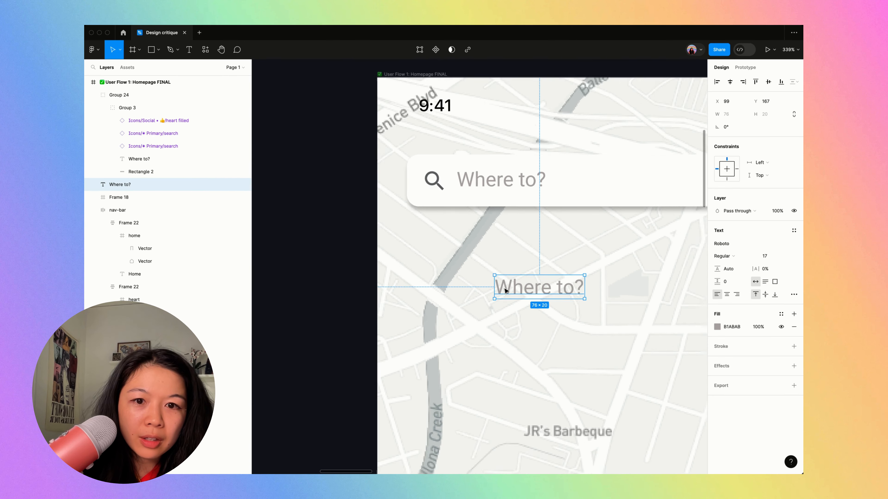
pyautogui.scroll(-2, 506, 291)
pyautogui.scroll(5, 537, 288)
pyautogui.press('super+backslash')
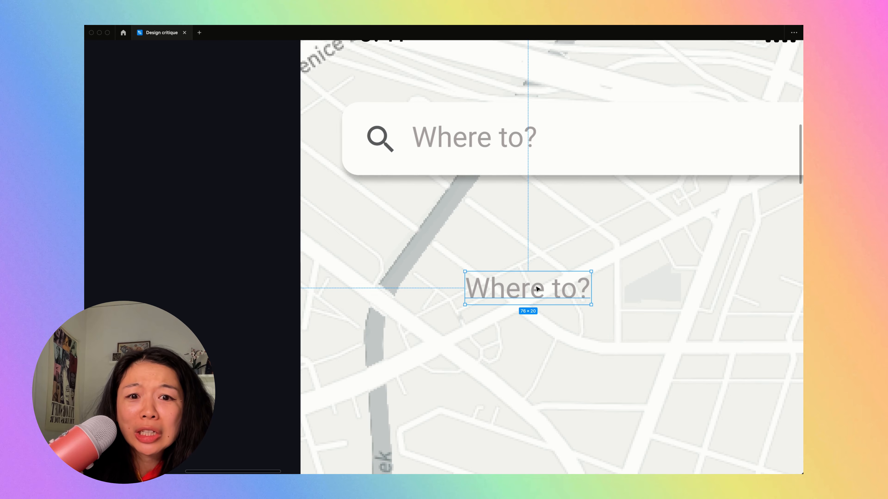
pyautogui.scroll(3, 538, 289)
pyautogui.hscroll(-2, 537, 289)
pyautogui.click(472, 308)
pyautogui.scroll(-2, 473, 307)
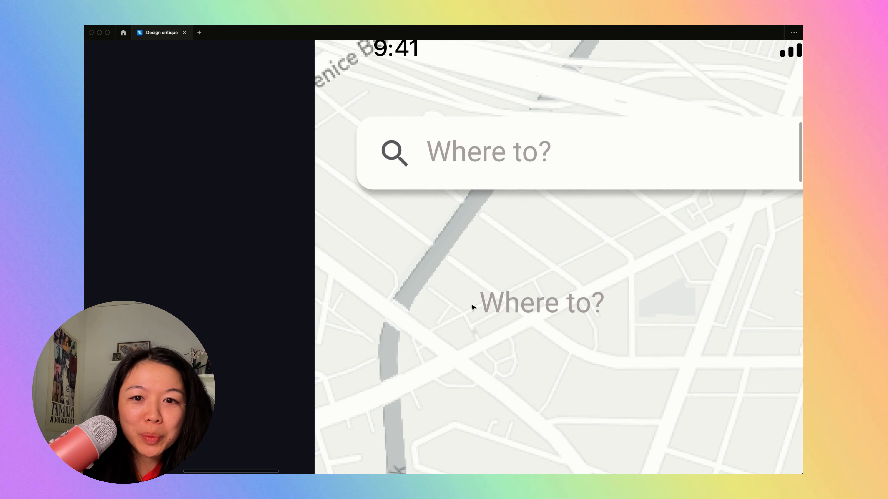
# - Run the Feather Icons plugin and place its "search" icon beside the "Where to?" copy
pyautogui.hotkey('shift', 'i')
pyautogui.write('feather')
pyautogui.press('Return')
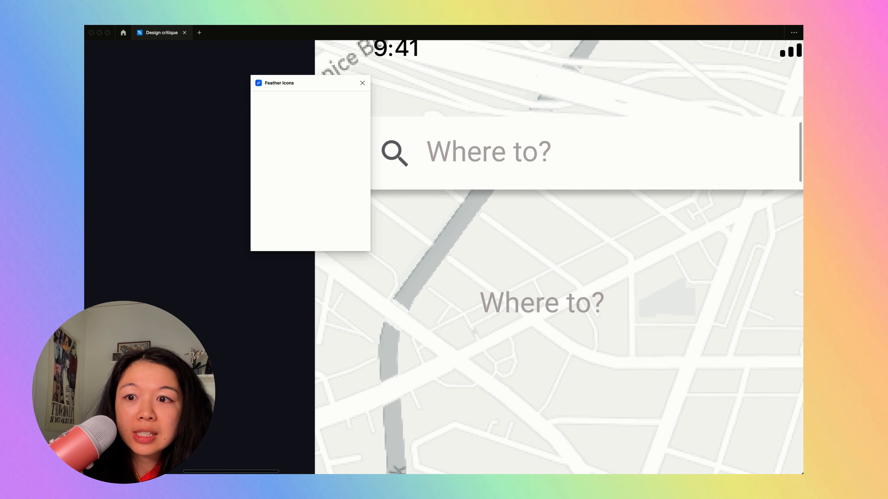
pyautogui.write('search')
pyautogui.moveTo(262, 119); pyautogui.dragTo(464, 277)
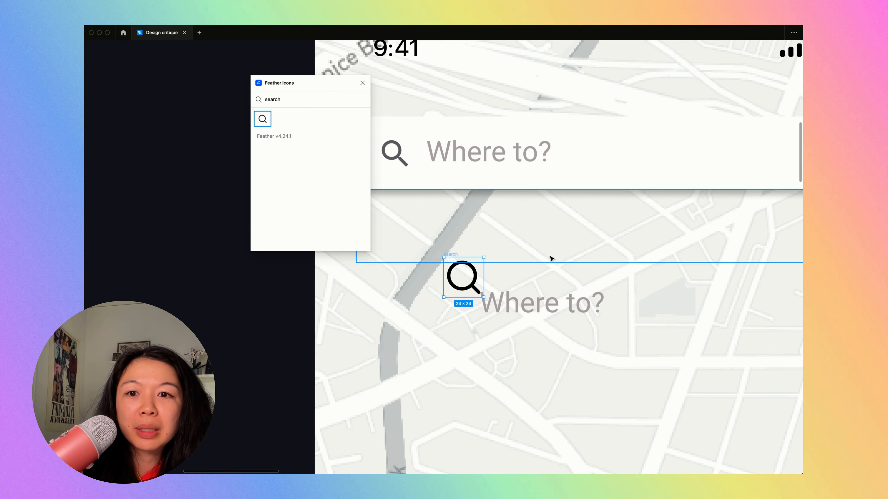
pyautogui.click(472, 286)
pyautogui.hotkey('shift', 'Return')
pyautogui.click(466, 331)
pyautogui.click(449, 255)
pyautogui.press('Delete')
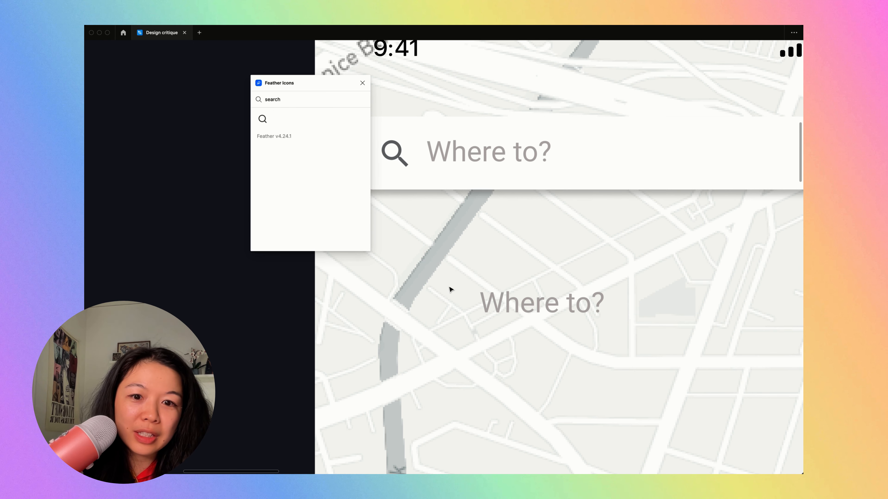
pyautogui.scroll(-5, 449, 287)
pyautogui.click(404, 153)
pyautogui.press('super+z')
# - Move the new search icon just before the "Where to?" copy, vertically centred on the text
pyautogui.scroll(5, 450, 381)
pyautogui.moveTo(464, 214); pyautogui.dragTo(449, 233)
pyautogui.scroll(2, 493, 208)
pyautogui.scroll(5, 492, 210)
pyautogui.press('i')
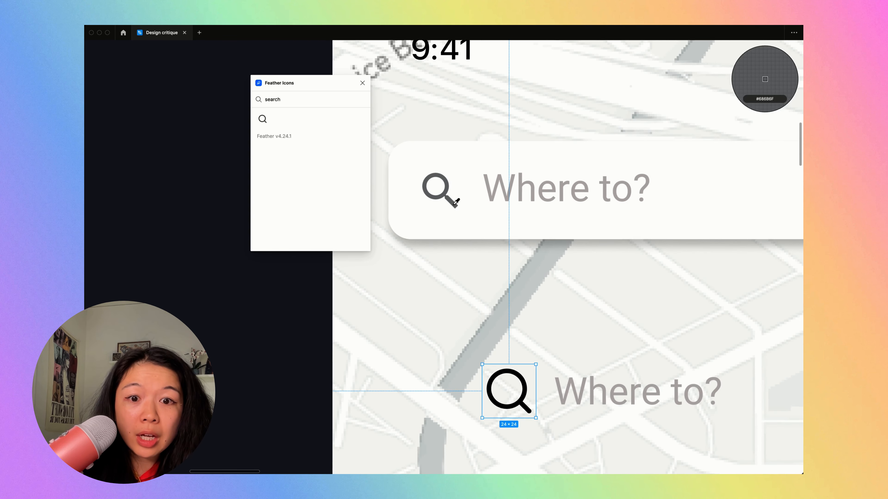
pyautogui.click(453, 204)
pyautogui.press('super+z')
# - Recolor the new search icon with the gray fill value of the search bar's original icon
pyautogui.press('super+backslash')
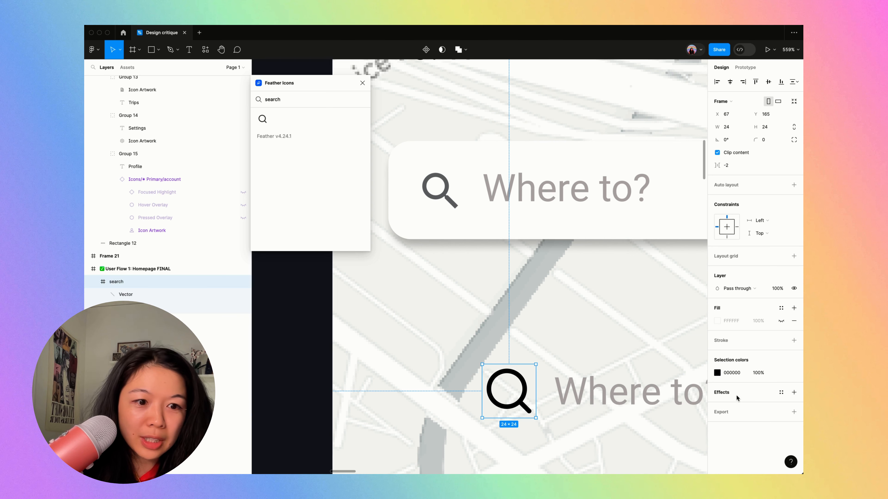
pyautogui.click(717, 373)
pyautogui.click(455, 206)
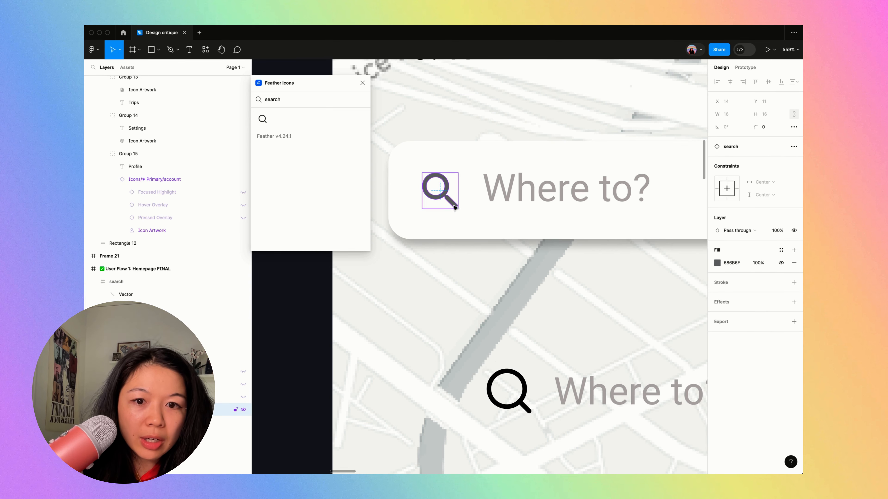
pyautogui.click(742, 264)
pyautogui.click(524, 389)
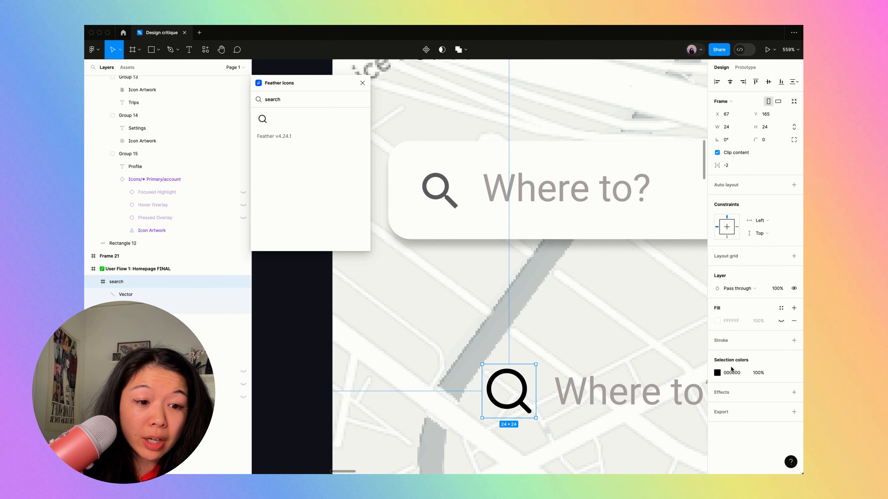
pyautogui.click(561, 296)
# - Examine all selection colors used in the duplicated homepage frame for near-duplicate shades
pyautogui.scroll(-5, 560, 296)
pyautogui.click(501, 197)
pyautogui.scroll(-1, 501, 193)
pyautogui.click(499, 154)
pyautogui.click(499, 157)
pyautogui.scroll(-3, 499, 161)
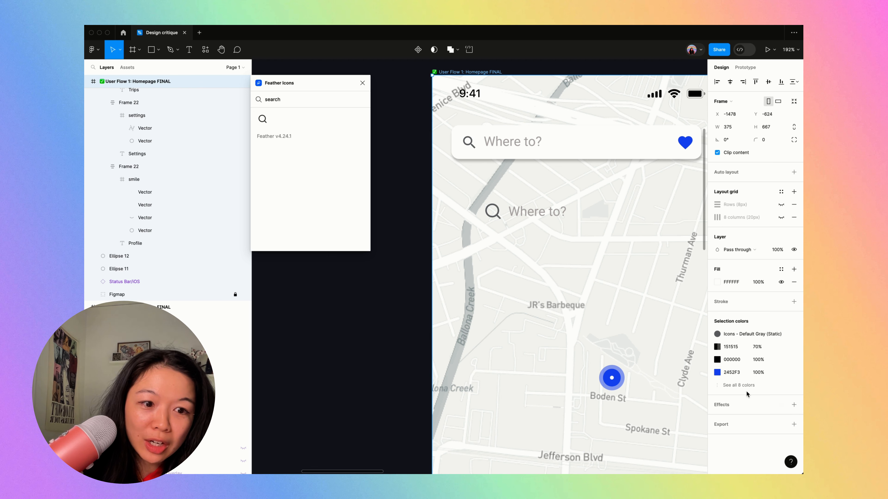
pyautogui.click(741, 386)
pyautogui.click(731, 385)
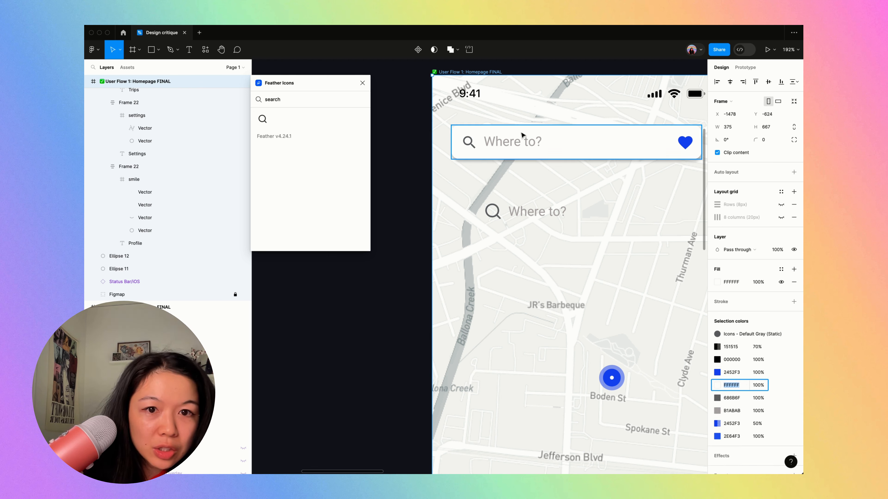
pyautogui.scroll(-1, 757, 416)
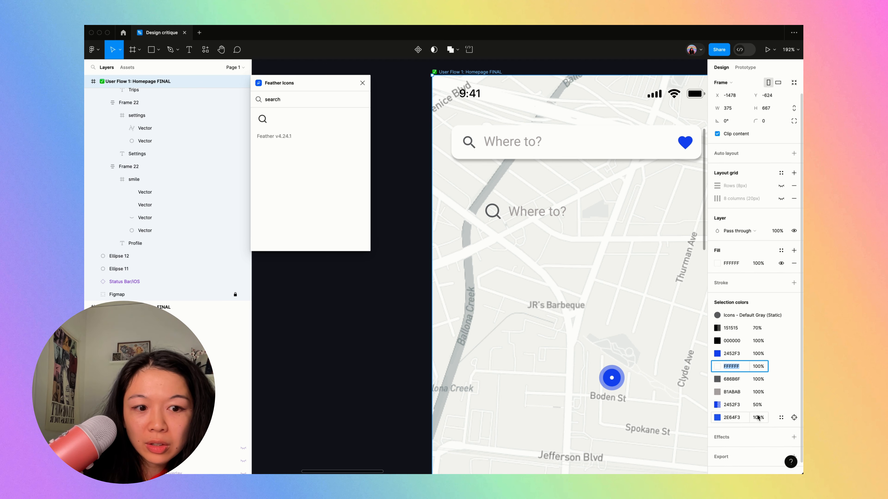
pyautogui.scroll(-5, 579, 300)
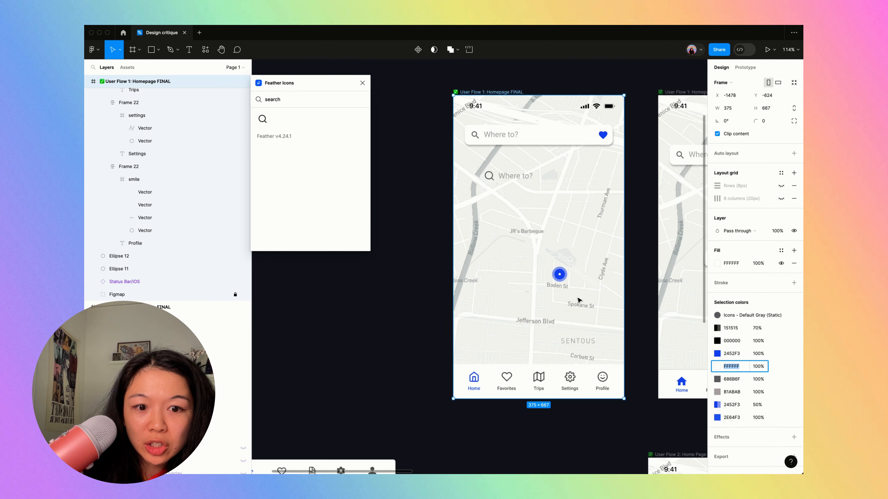
pyautogui.scroll(5, 578, 300)
pyautogui.scroll(1, 578, 300)
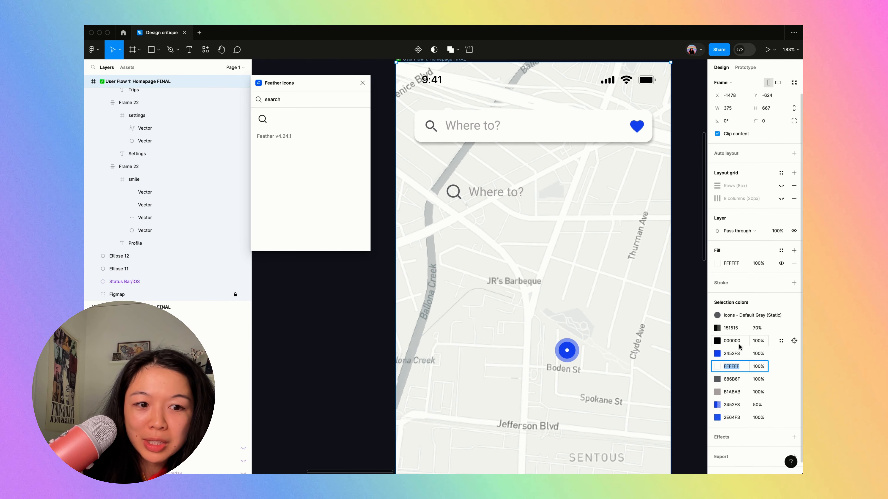
# - Replace the frame's 2E64F3 blue with 2452F3
pyautogui.click(737, 355)
pyautogui.press('super+c')
pyautogui.click(736, 420)
pyautogui.press('super+v')
pyautogui.press('Tab')
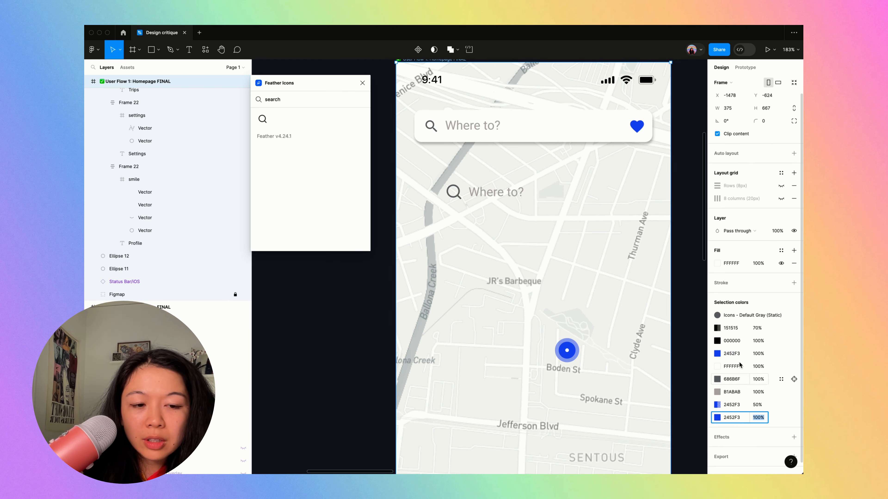
# - Detach the "Icons - Default Gray (Static)" color style from the frame's elements
pyautogui.click(739, 407)
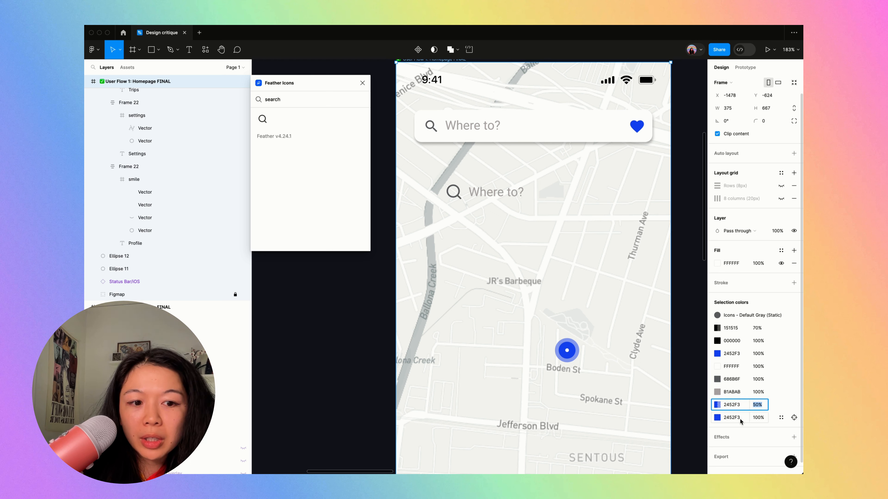
pyautogui.click(731, 328)
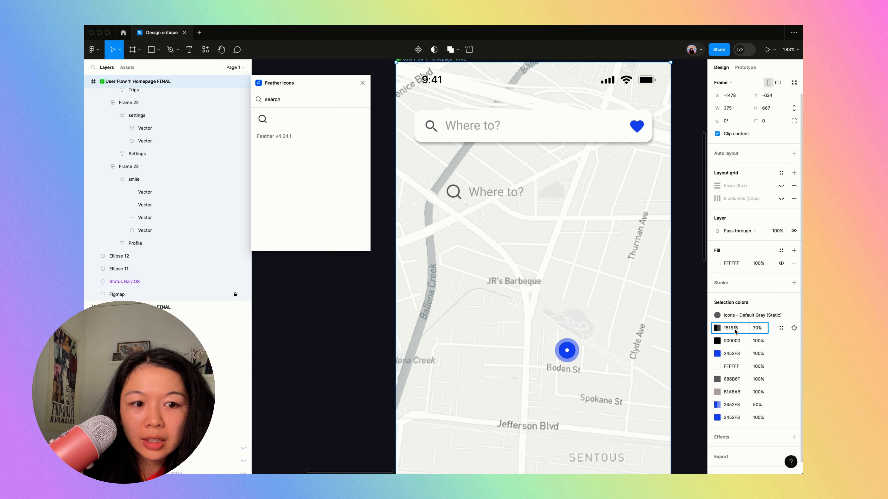
pyautogui.click(781, 315)
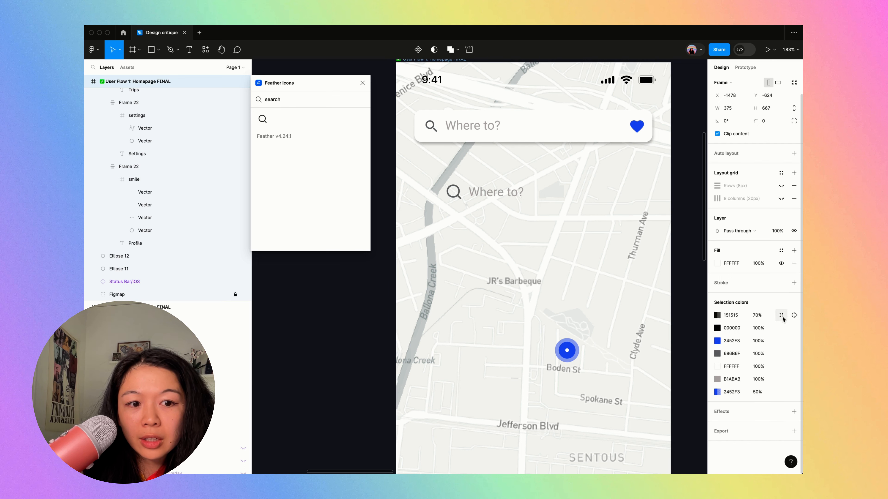
pyautogui.click(732, 353)
# - Change the frame's semi-transparent 151515 color to the bluish near-black 101018
pyautogui.click(736, 319)
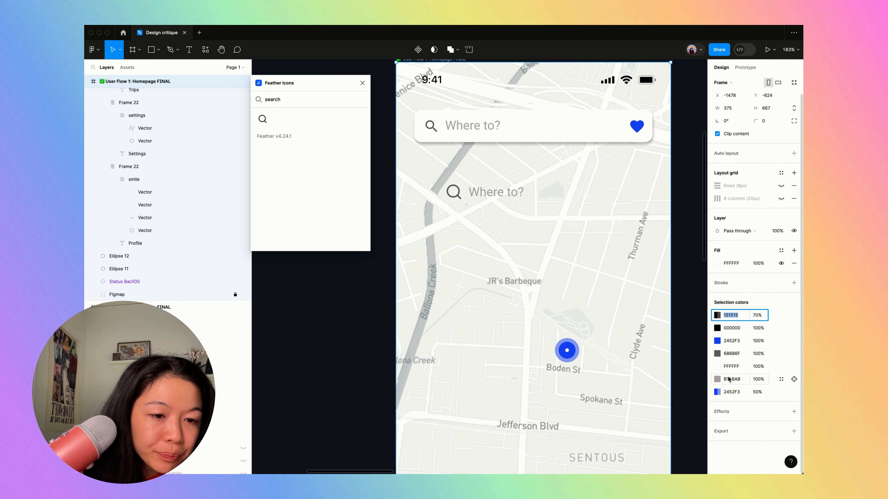
pyautogui.click(719, 315)
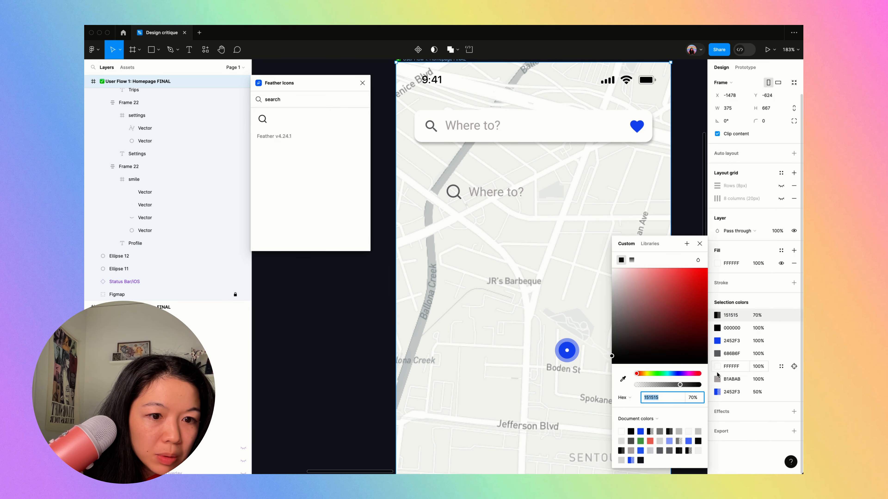
pyautogui.click(677, 373)
pyautogui.click(639, 356)
pyautogui.moveTo(639, 356); pyautogui.dragTo(641, 355)
pyautogui.click(733, 314)
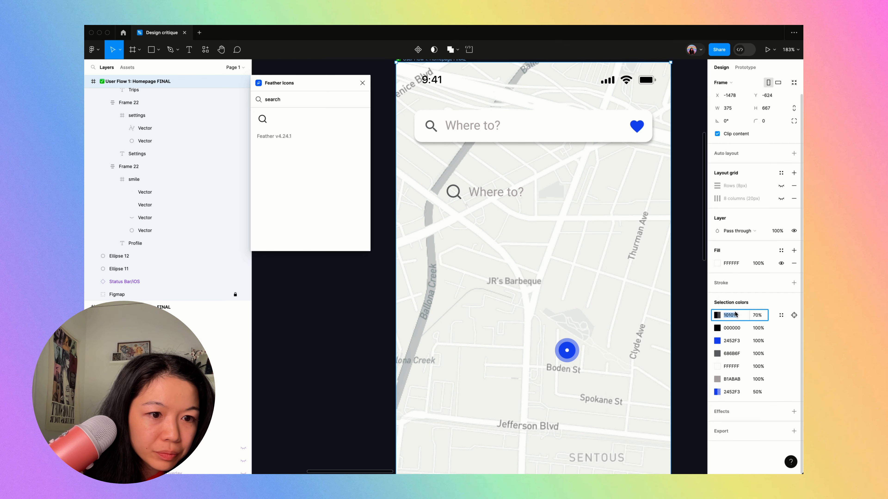
# - Replace the frame's pure black 000000 with 101018
pyautogui.press('super+c')
pyautogui.click(735, 328)
pyautogui.press('super+v')
pyautogui.press('Tab')
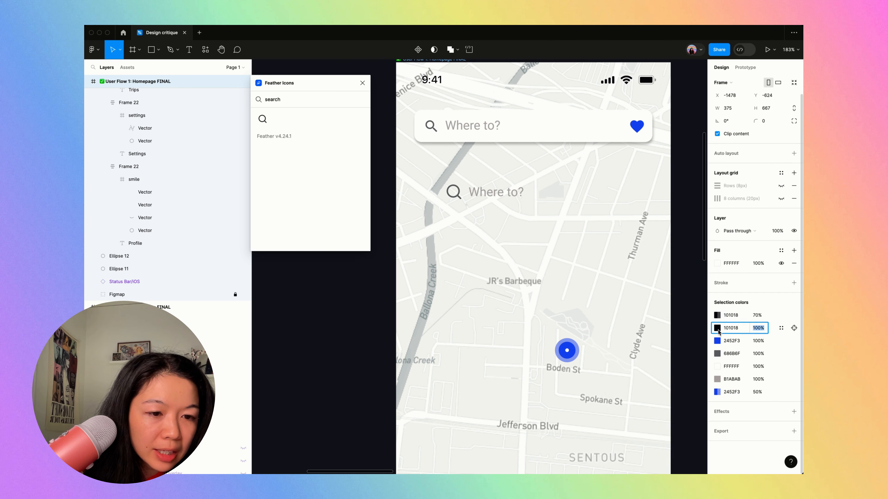
# - Replace the frame's 686B6F gray with 101018 at 70% opacity
pyautogui.click(739, 354)
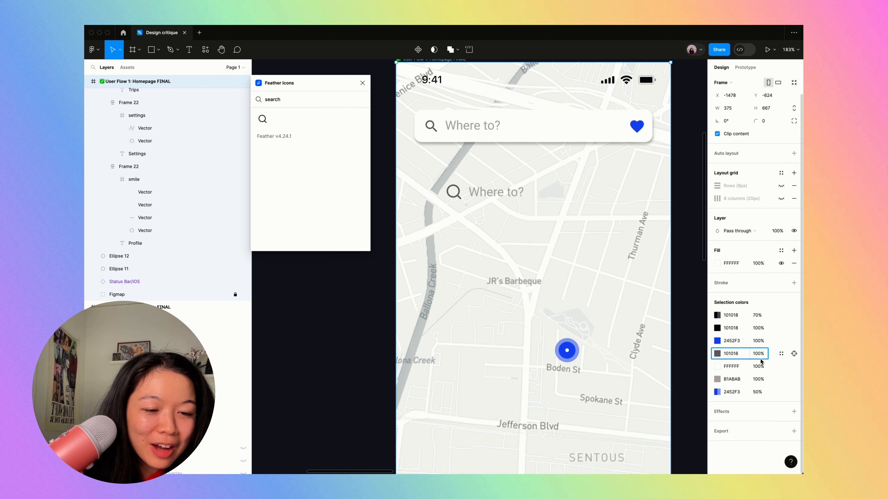
pyautogui.press('Tab')
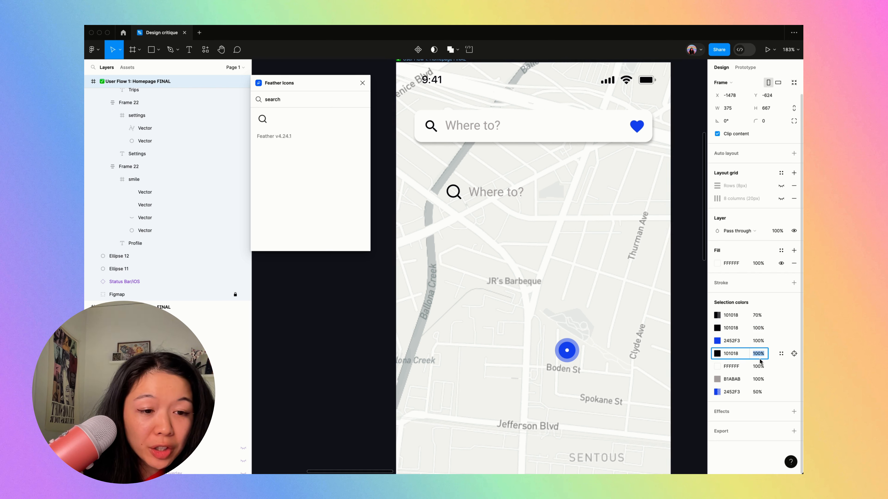
pyautogui.write('70')
pyautogui.press('Return')
pyautogui.click(757, 357)
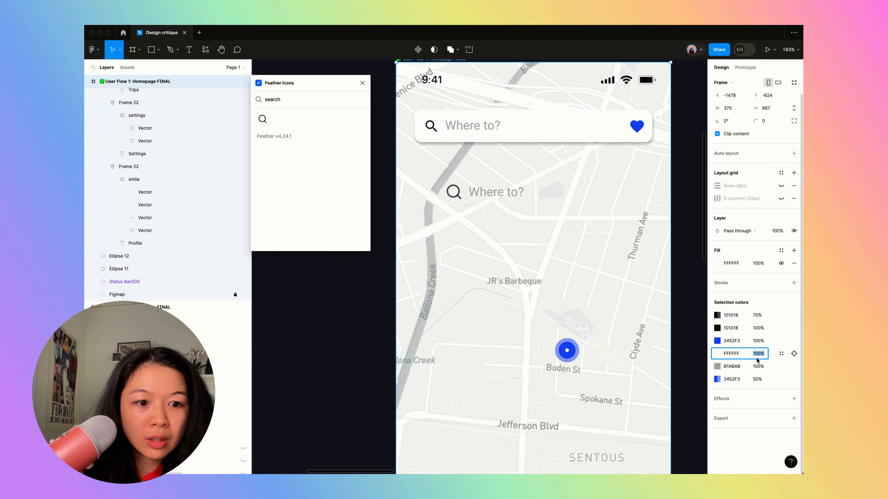
# - Try different opacities for the frame's semi-transparent 101018 color, starting at 60%, and set it to 50%
pyautogui.click(758, 320)
pyautogui.write('60')
pyautogui.press('Return')
pyautogui.hotkey('shift', 'Down')
pyautogui.hotkey('shift', 'Down')
pyautogui.hotkey('shift', 'Up')
pyautogui.hotkey('shift', 'Down')
pyautogui.hotkey('shift', 'Up')
pyautogui.hotkey('shift', 'Down')
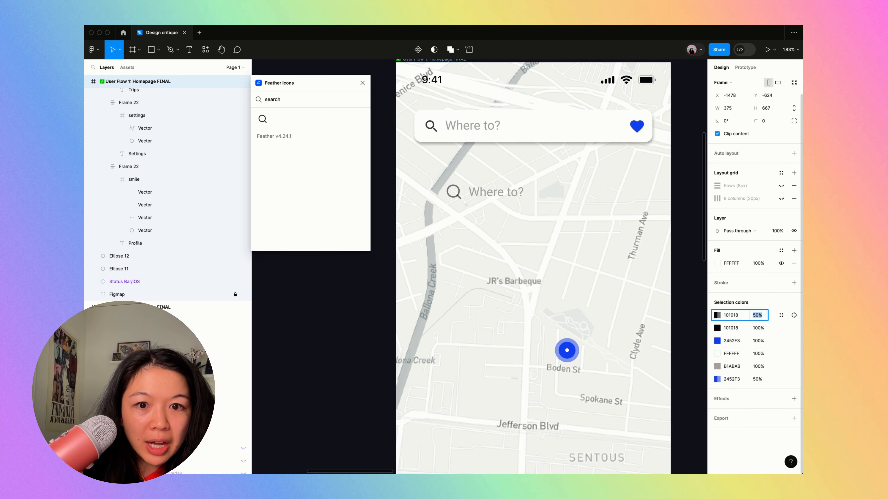
# - Set the frame's semi-transparent 101018 color to 60% opacity and replace the gray B1ABAB with 101018 at 32% opacity
pyautogui.hotkey('shift', 'Up')
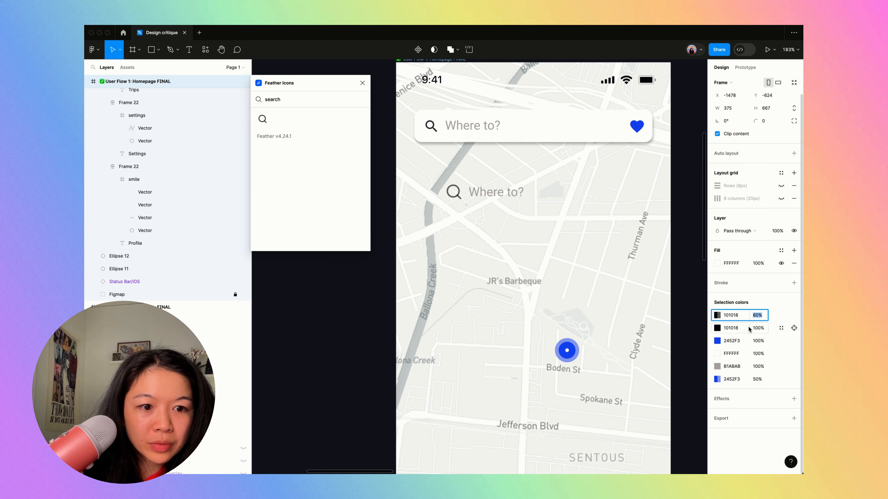
pyautogui.click(733, 318)
pyautogui.press('super+c')
pyautogui.click(736, 367)
pyautogui.press('super+v')
pyautogui.click(763, 369)
pyautogui.hotkey('shift', 'Down')
pyautogui.hotkey('shift', 'Down')
pyautogui.hotkey('shift', 'Down')
pyautogui.hotkey('shift', 'Down')
pyautogui.press('Return')
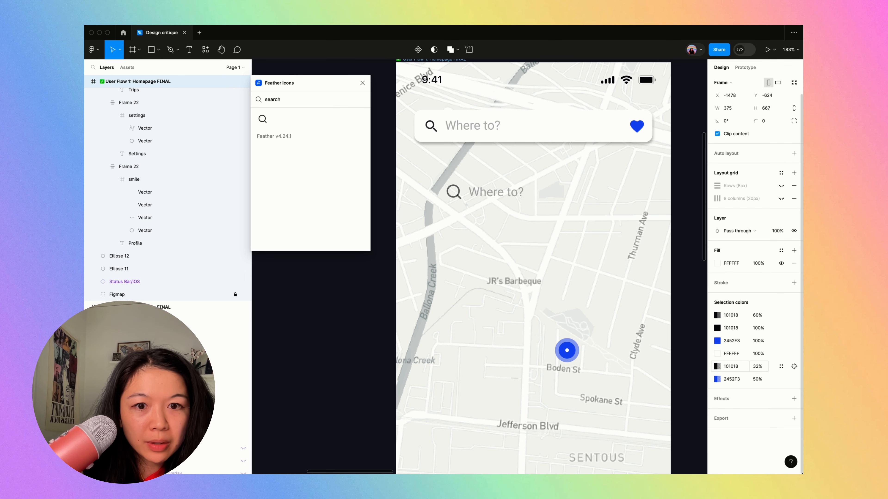
# - Apply auto layout to the new search icon and "Where to?" text below the search bar
pyautogui.press('super+backslash')
pyautogui.click(356, 432)
pyautogui.scroll(-5, 356, 433)
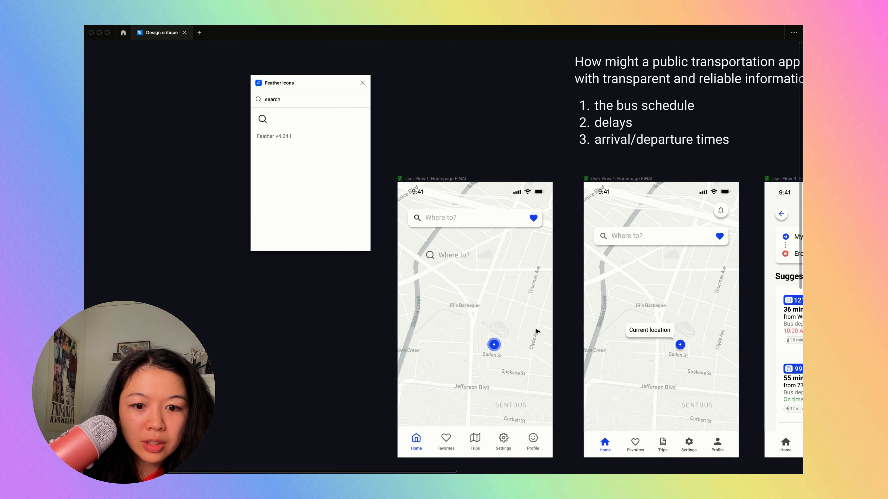
pyautogui.scroll(5, 421, 242)
pyautogui.click(449, 285)
pyautogui.keyDown('shift'); pyautogui.click(501, 284); pyautogui.keyUp('shift')
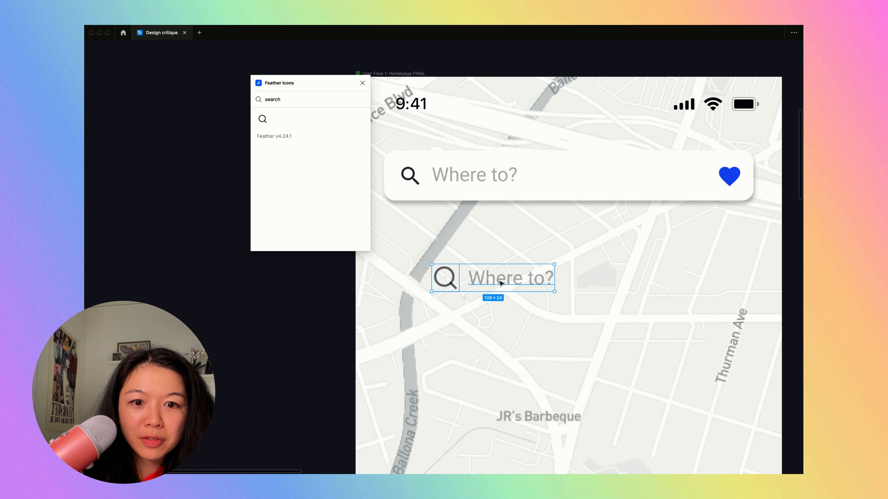
pyautogui.scroll(-3, 501, 284)
pyautogui.hotkey('shift', 'a')
pyautogui.scroll(4, 502, 284)
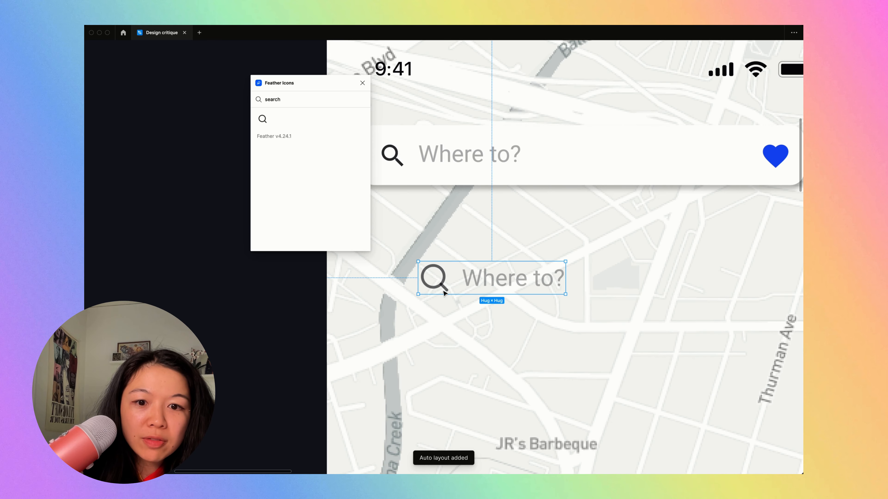
# - Examine the new search icon up close where its circle and handle strokes meet
pyautogui.scroll(5, 442, 307)
pyautogui.scroll(-4, 442, 308)
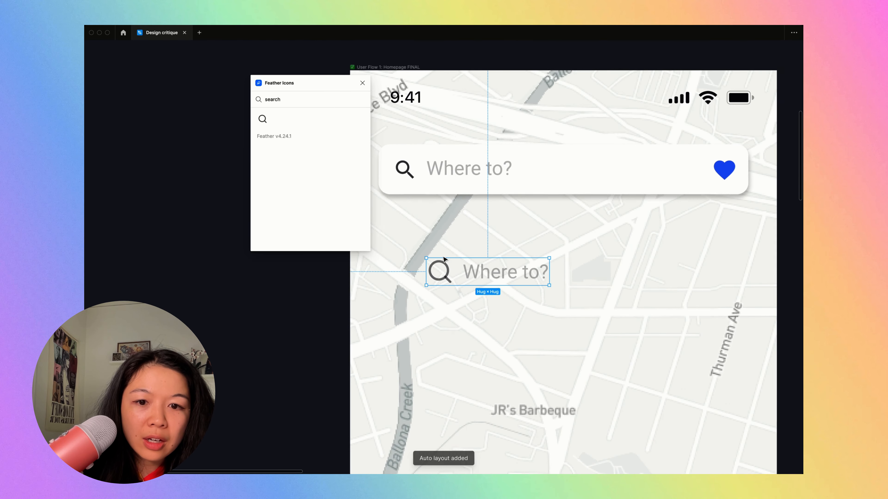
pyautogui.scroll(4, 448, 248)
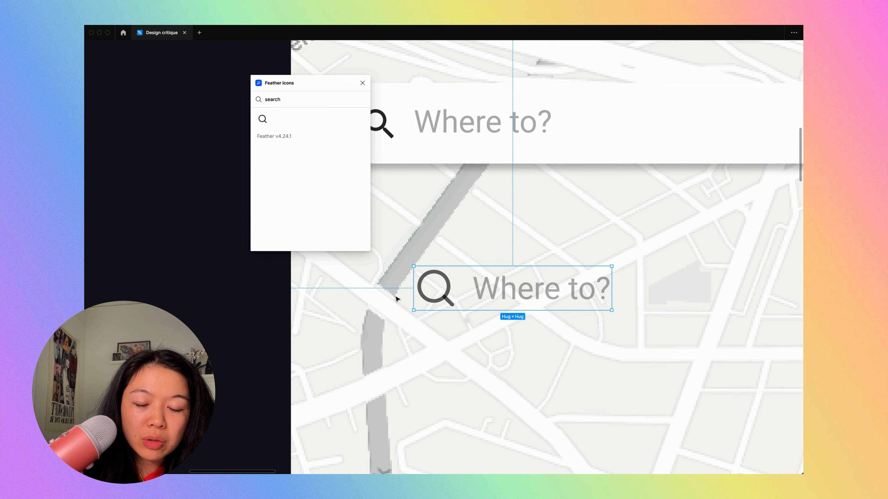
pyautogui.scroll(6, 452, 296)
pyautogui.scroll(3, 406, 329)
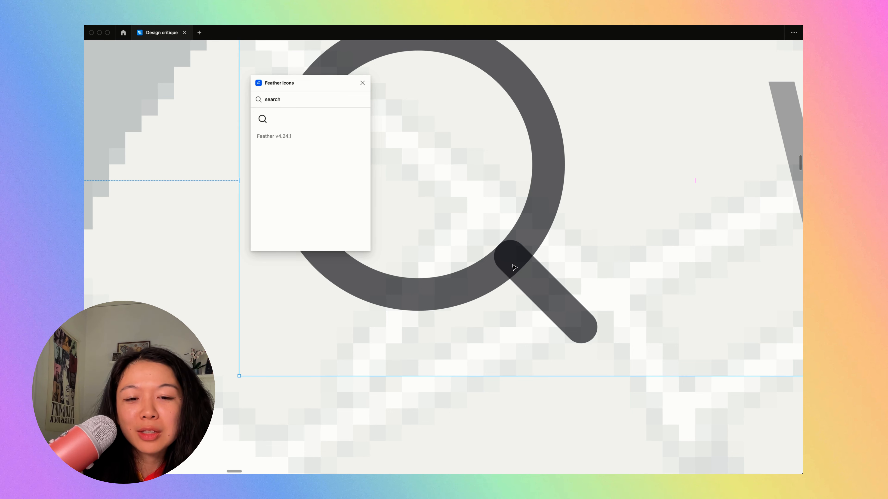
pyautogui.scroll(-5, 484, 294)
pyautogui.scroll(-5, 488, 285)
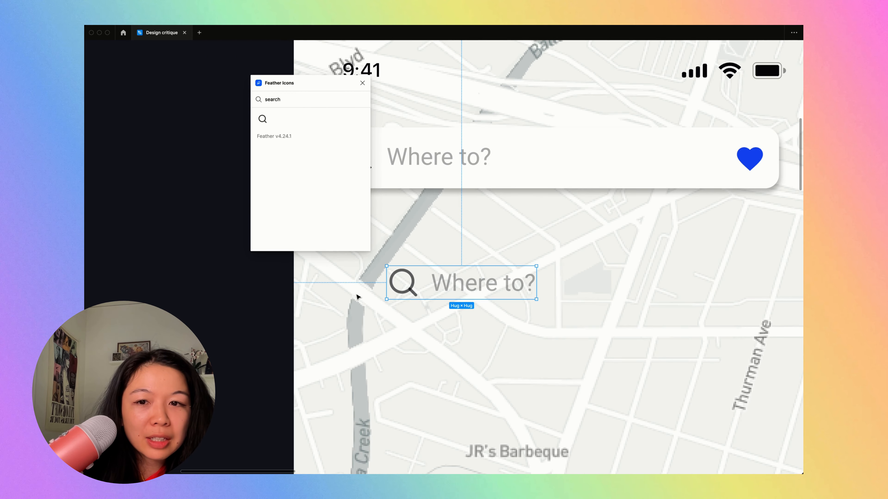
# - Rename the auto layout frame holding the search icon and text as left-side
pyautogui.hotkey('ctrl', '\\')
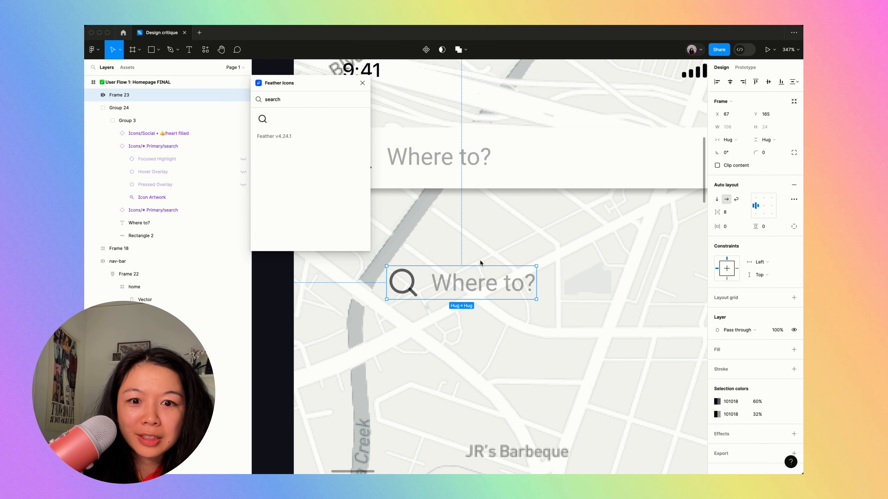
pyautogui.hotkey('ctrl', 'r')
pyautogui.write('left-side')
pyautogui.press('Return')
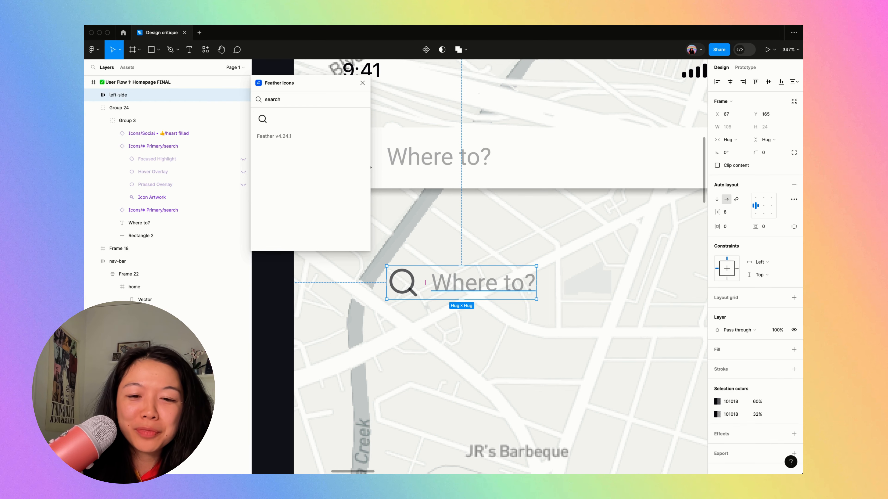
# - Move the left-side frame closer to the search bar above it, at X 44, Y 149
pyautogui.hotkey('ctrl', '\\')
pyautogui.scroll(-5, 373, 236)
pyautogui.hscroll(-5, 452, 254)
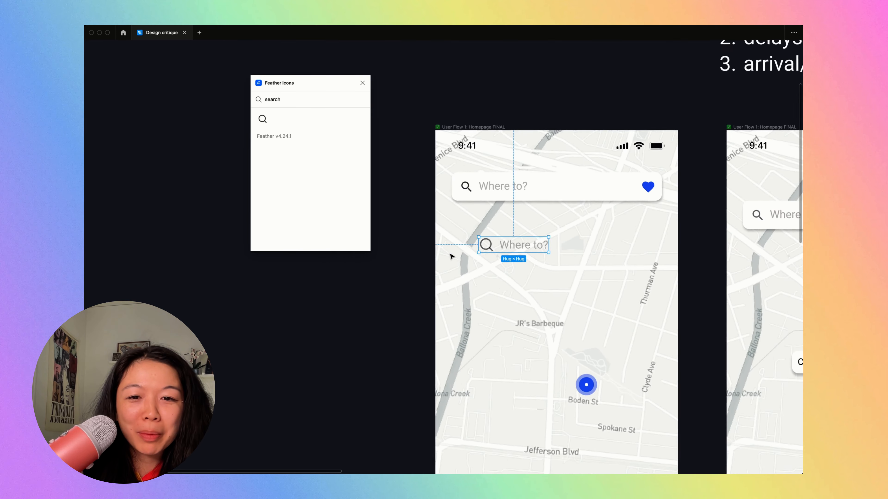
pyautogui.scroll(5, 454, 245)
pyautogui.hotkey('ctrl', '\\')
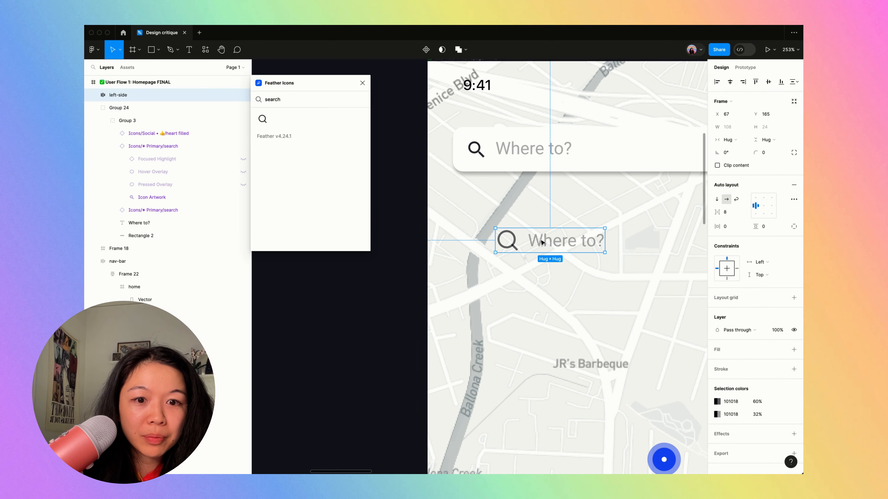
pyautogui.moveTo(609, 260); pyautogui.dragTo(557, 245)
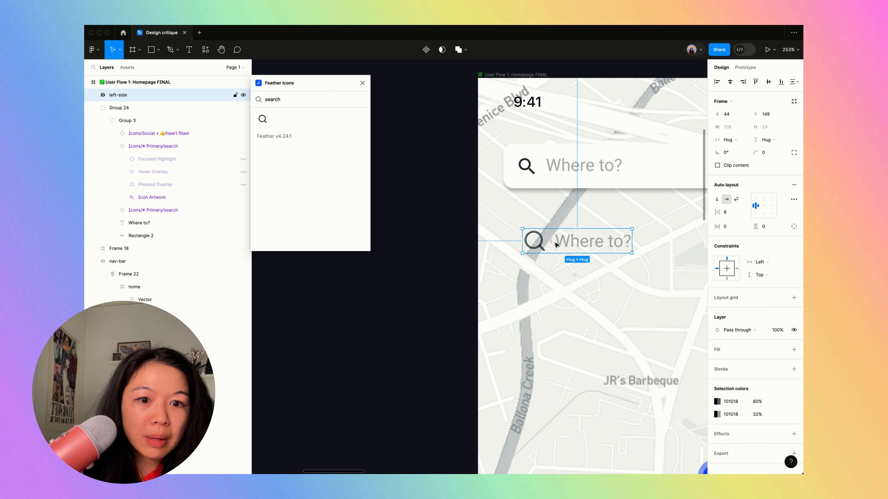
# - Add the Feather heart icon to the homepage frame and place it beside the new "Where to?" text, on the same line
pyautogui.hotkey('ctrl', '\\')
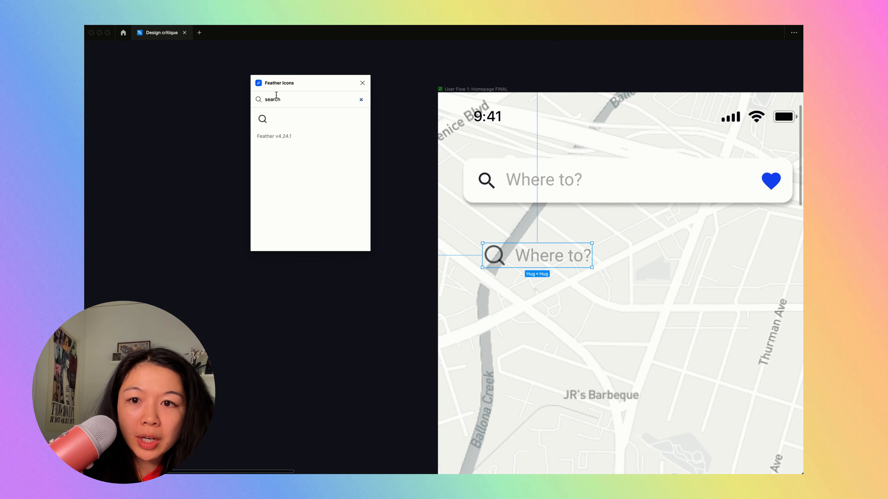
pyautogui.click(268, 120)
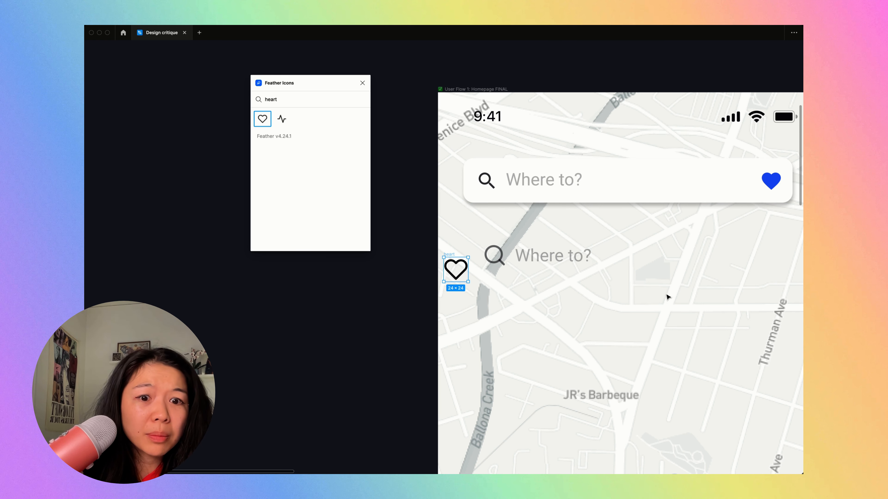
pyautogui.press('super+Tab')
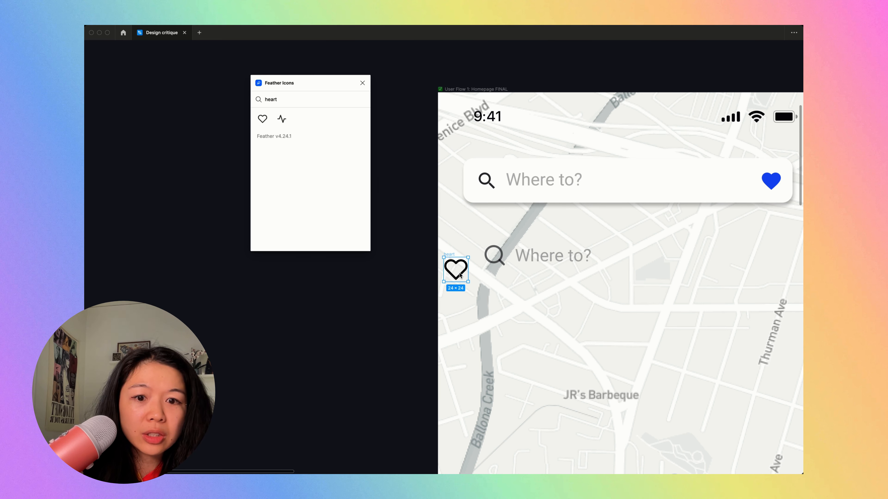
pyautogui.click(460, 275)
pyautogui.click(453, 254)
pyautogui.press('super+x')
pyautogui.click(463, 89)
pyautogui.press('super+v')
pyautogui.moveTo(456, 269); pyautogui.dragTo(645, 254)
pyautogui.scroll(-5, 644, 255)
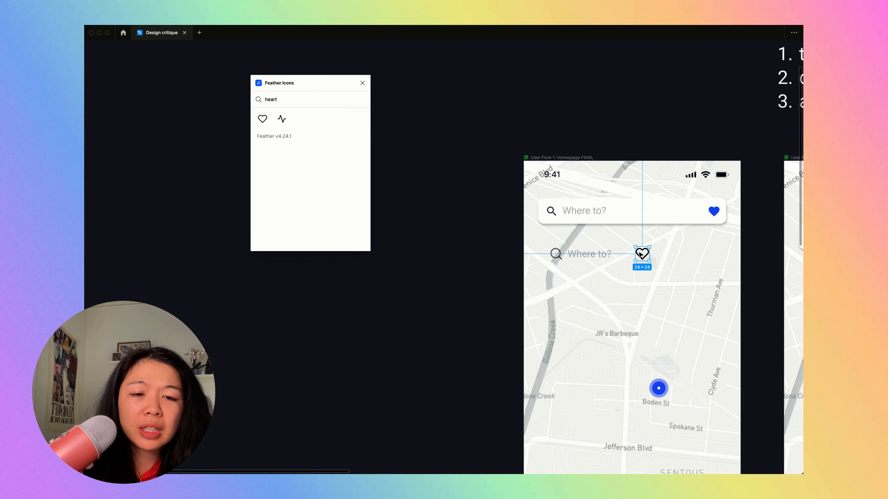
pyautogui.scroll(-3, 641, 254)
pyautogui.hscroll(3, 641, 254)
pyautogui.scroll(1, 641, 254)
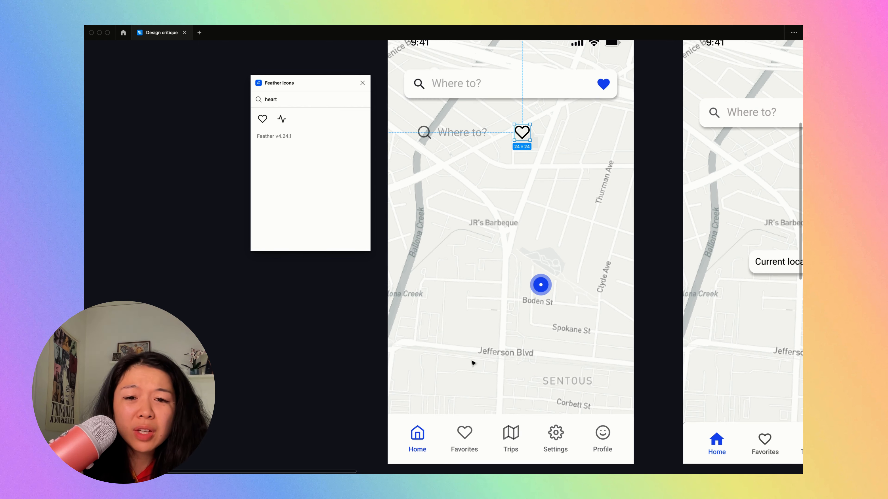
pyautogui.moveTo(425, 340); pyautogui.dragTo(617, 406)
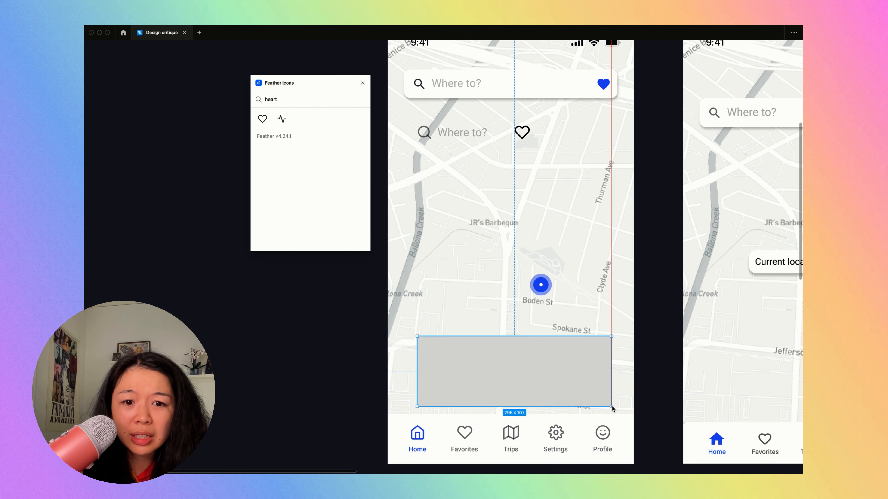
pyautogui.moveTo(460, 361)
pyautogui.mouseDown()
pyautogui.moveTo(547, 363)
pyautogui.moveTo(498, 356)
pyautogui.mouseUp()
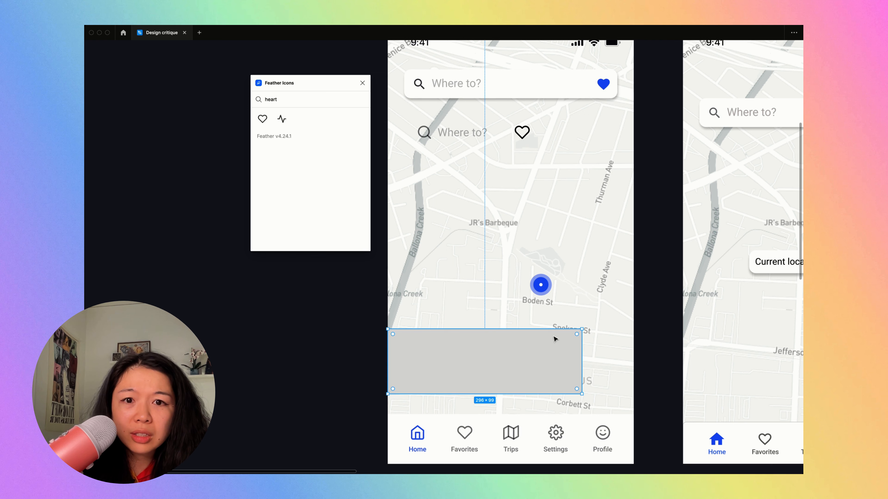
pyautogui.moveTo(555, 339); pyautogui.dragTo(584, 346)
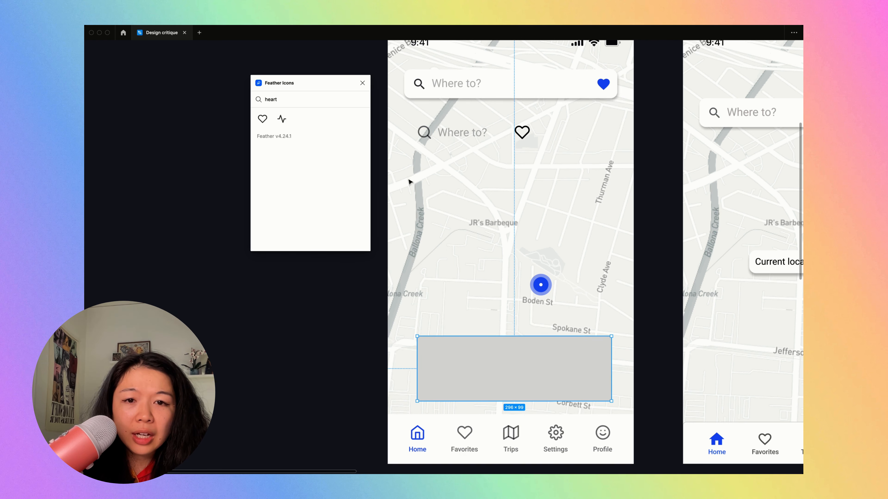
pyautogui.moveTo(493, 379); pyautogui.dragTo(472, 377)
pyautogui.press('Delete')
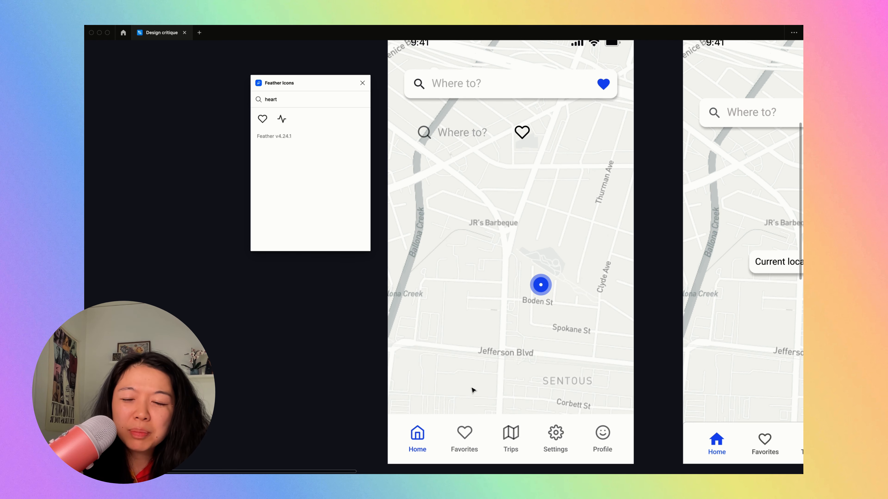
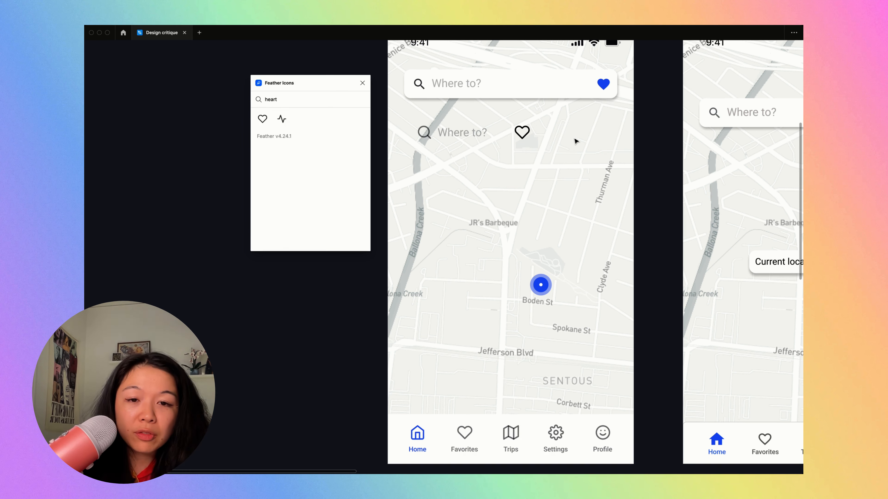
# - Wrap the left-side frame and the heart icon in a horizontal auto layout frame with a gap of 16
pyautogui.scroll(5, 507, 115)
pyautogui.hscroll(-2, 507, 115)
pyautogui.click(508, 115)
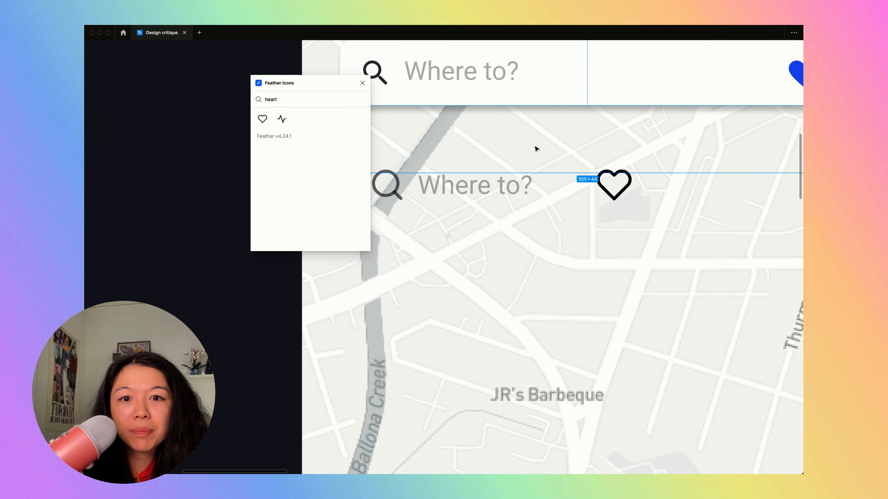
pyautogui.scroll(-2, 525, 173)
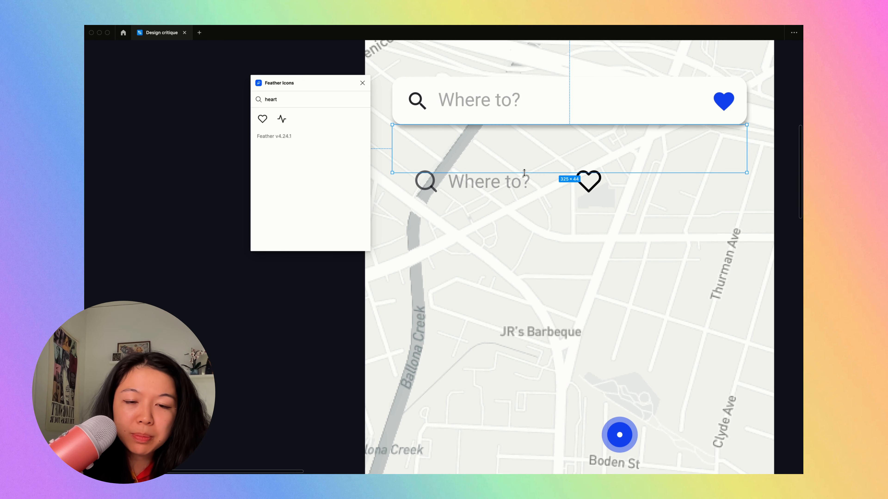
pyautogui.click(511, 182)
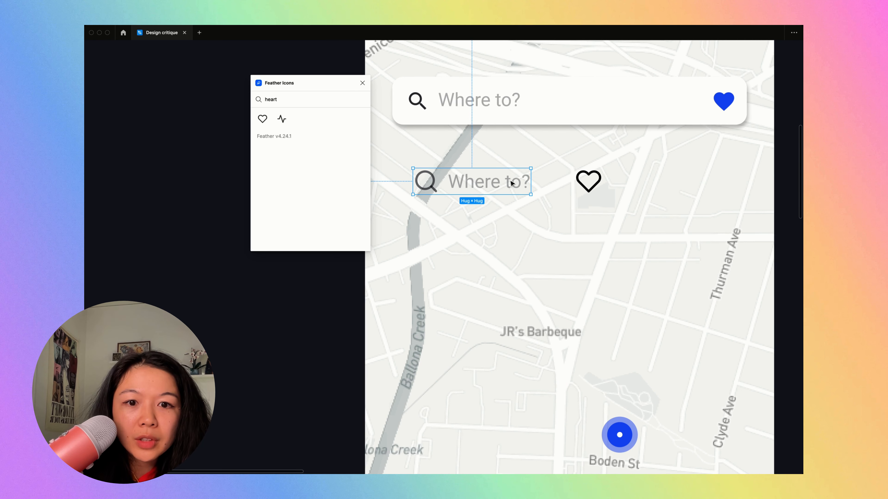
pyautogui.scroll(3, 440, 174)
pyautogui.press('super+backslash')
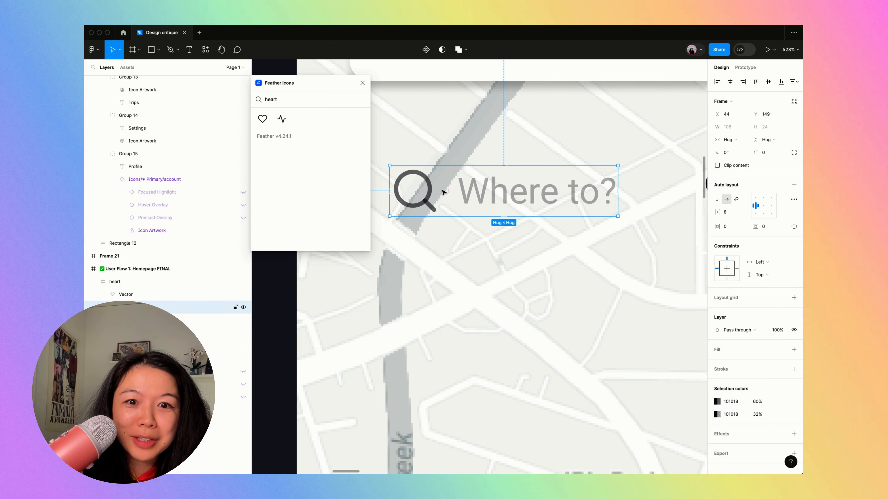
pyautogui.scroll(-3, 508, 187)
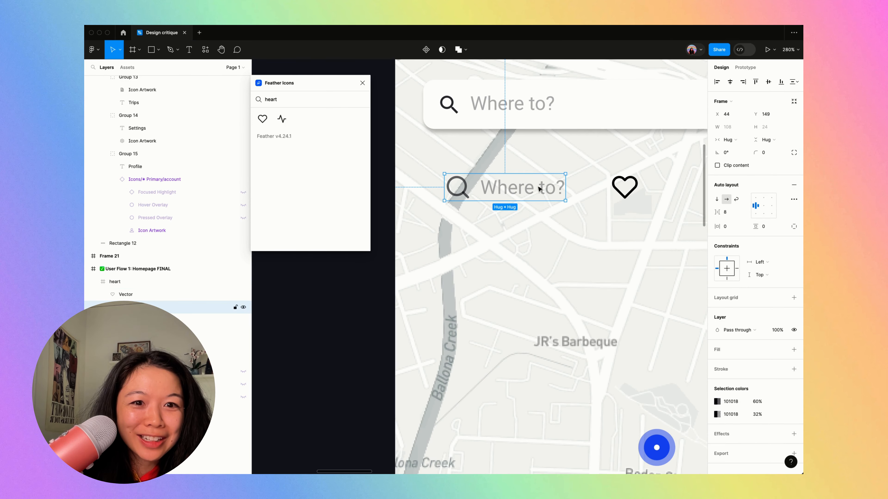
pyautogui.keyDown('shift'); pyautogui.click(624, 187); pyautogui.keyUp('shift')
pyautogui.hotkey('shift', 'a')
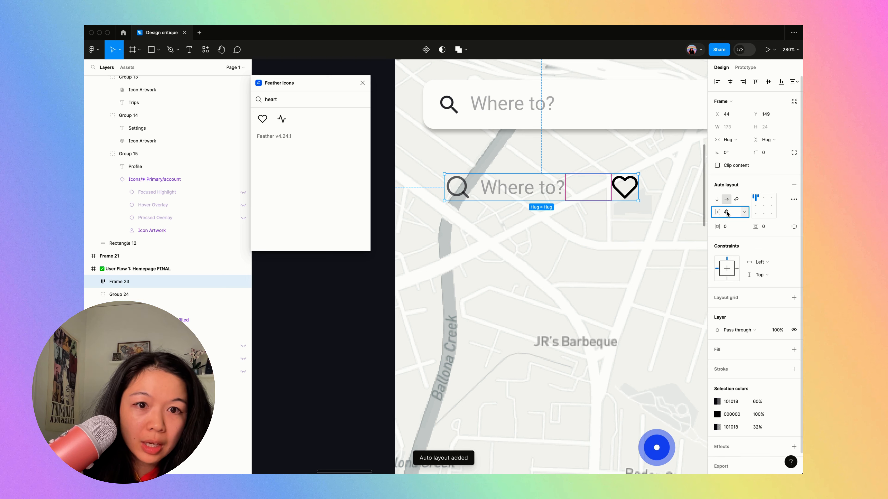
pyautogui.write('16')
pyautogui.press('Return')
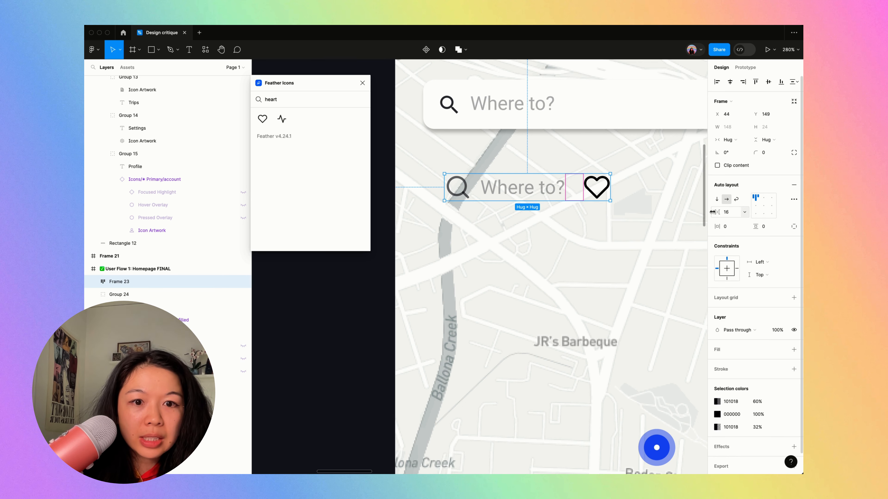
# - Move the new auto layout frame to X 114, Y 161 and rename it text-input
pyautogui.click(505, 192)
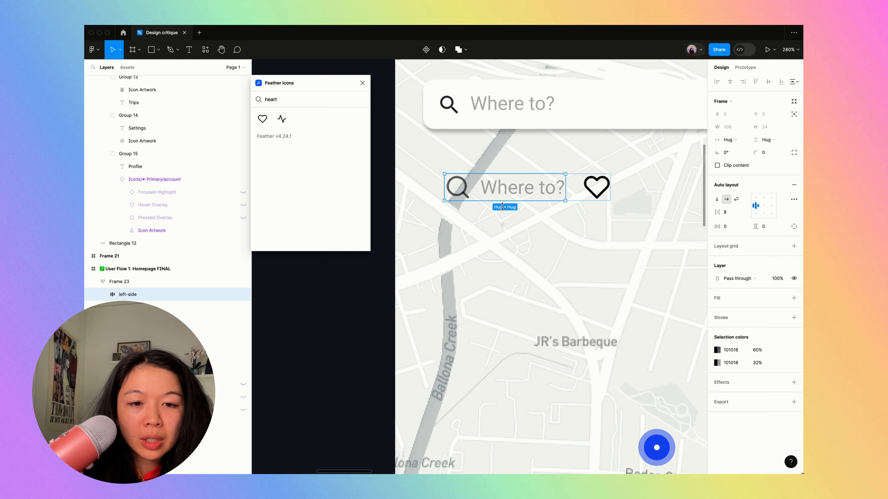
pyautogui.click(513, 228)
pyautogui.scroll(-5, 513, 229)
pyautogui.moveTo(515, 210); pyautogui.dragTo(563, 226)
pyautogui.press('super+r')
pyautogui.write('text-input')
pyautogui.press('Return')
# - Give the text-input frame a white FFFFFF fill and a corner radius of 10
pyautogui.hotkey('alt', 'l')
pyautogui.press('super+backslash')
pyautogui.scroll(5, 406, 216)
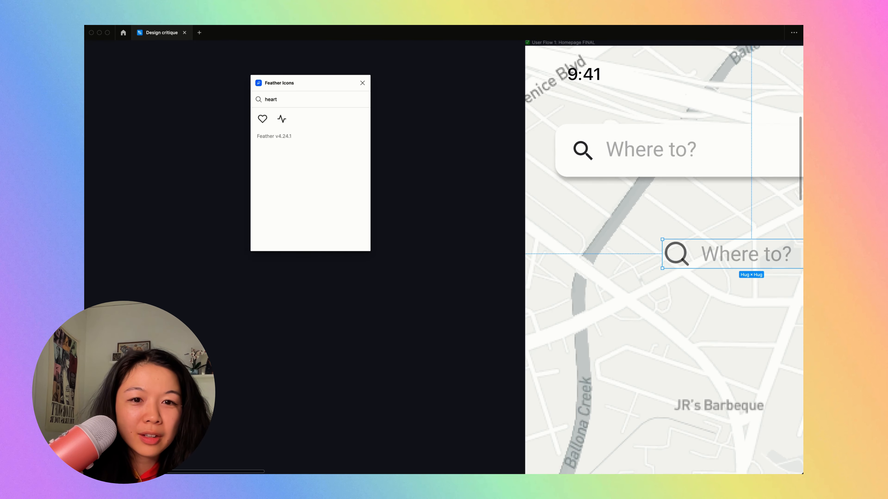
pyautogui.hscroll(5, 405, 216)
pyautogui.press('super+backslash')
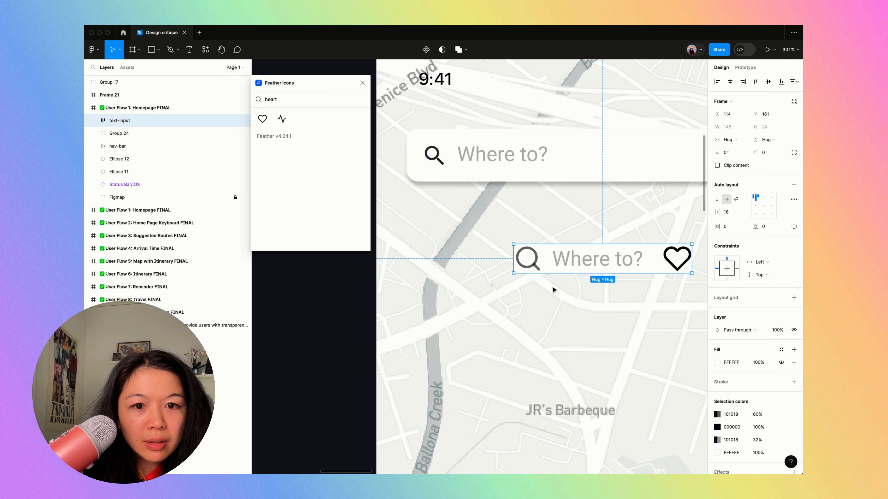
pyautogui.click(488, 233)
pyautogui.click(548, 267)
pyautogui.click(774, 155)
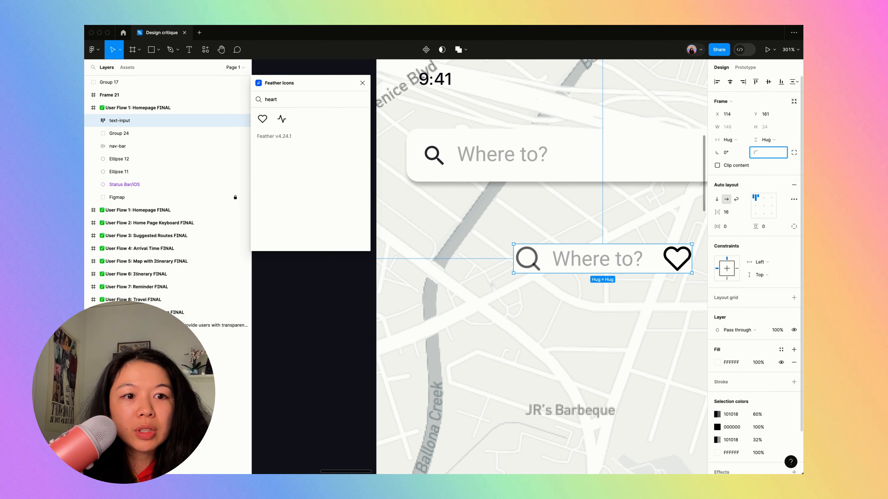
pyautogui.write('4')
pyautogui.press('Return')
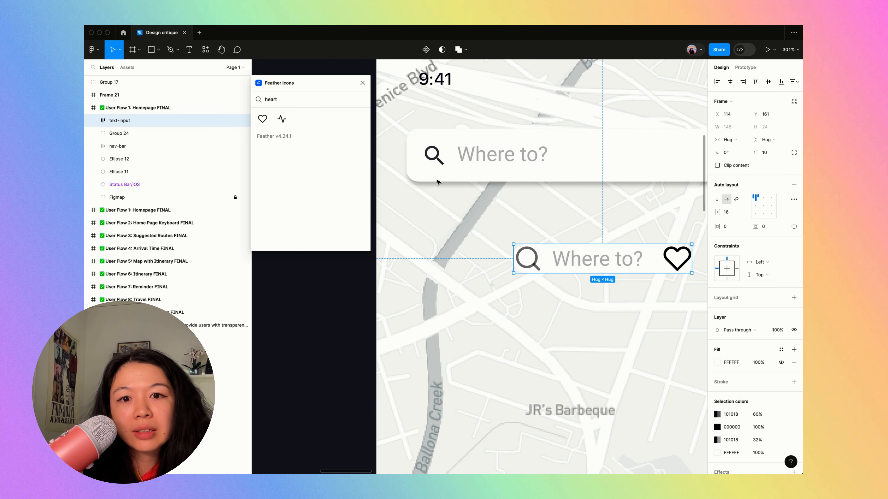
# - Align the text-input frame with the old search bar's left edge and stretch it to a width of 325
pyautogui.click(410, 155)
pyautogui.press('super+backslash')
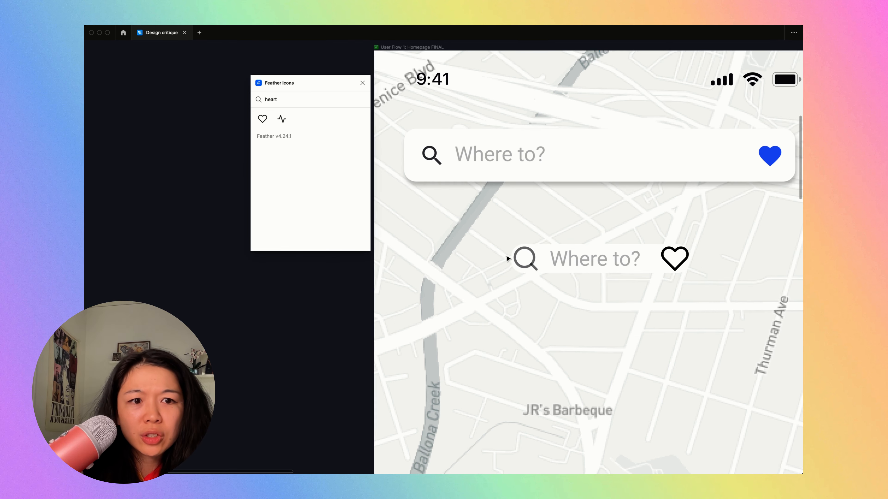
pyautogui.moveTo(538, 242); pyautogui.dragTo(450, 216)
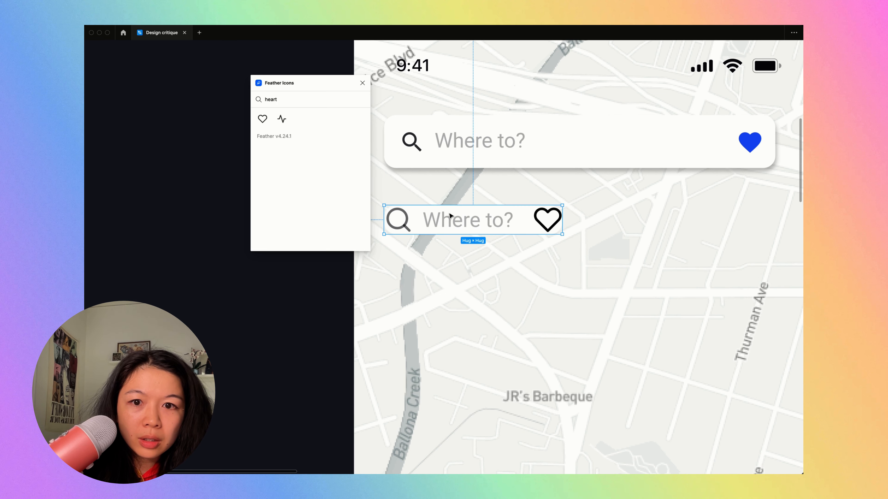
pyautogui.moveTo(563, 218); pyautogui.dragTo(776, 205)
# - Measure the text-input frame's side margins and compare its placement with the search bars on the neighbouring screens
pyautogui.scroll(-5, 775, 219)
pyautogui.press('alt')
pyautogui.hscroll(2, 726, 290)
pyautogui.scroll(-5, 675, 308)
pyautogui.scroll(-2, 675, 307)
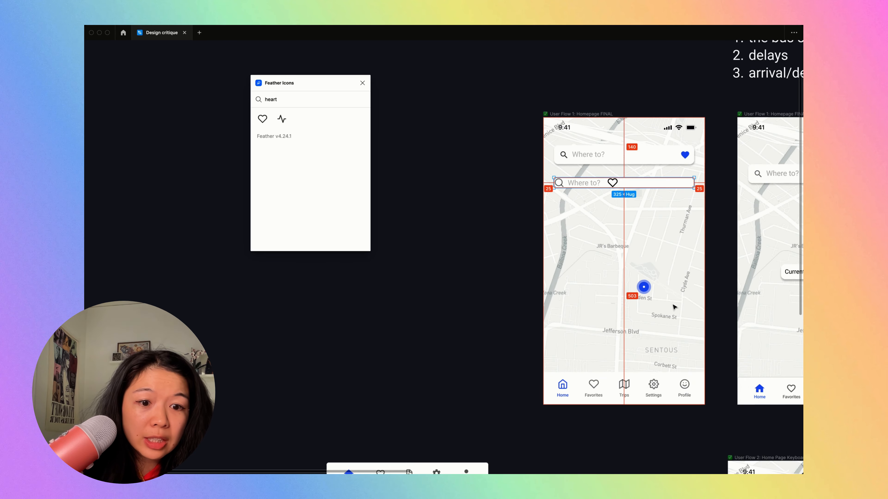
pyautogui.scroll(5, 674, 308)
pyautogui.hscroll(10, 679, 311)
pyautogui.scroll(-5, 679, 311)
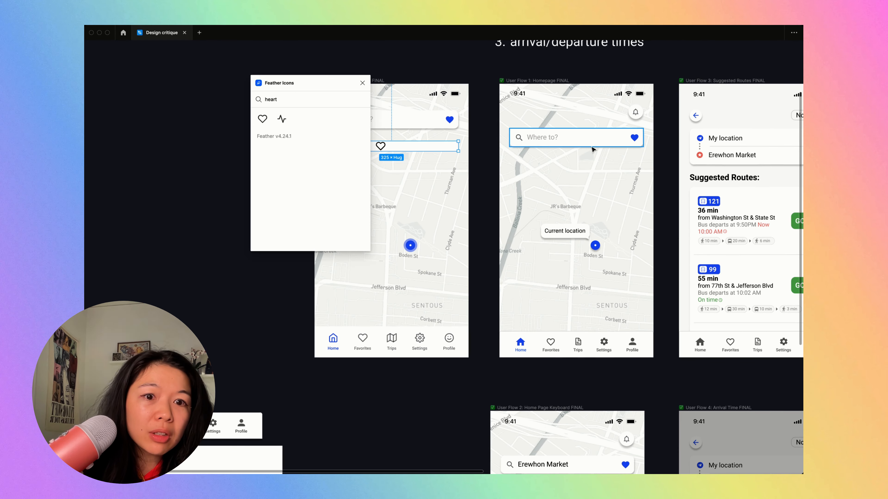
pyautogui.scroll(3, 623, 146)
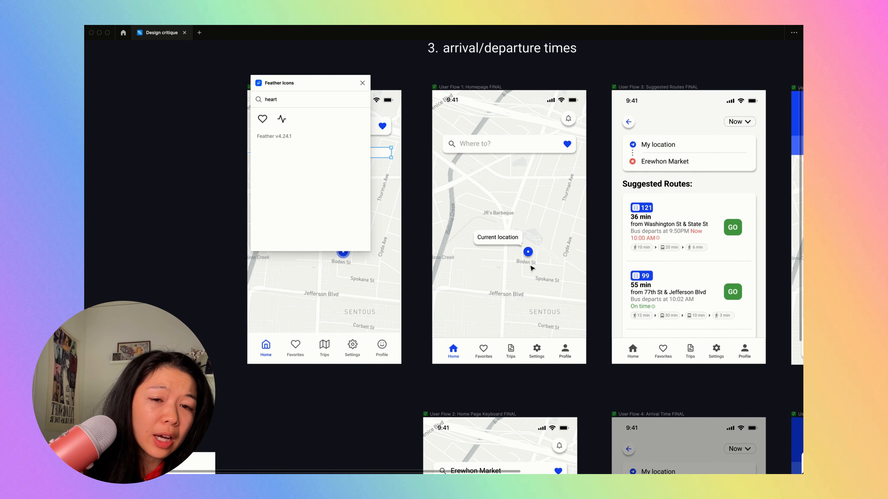
pyautogui.scroll(3, 530, 268)
pyautogui.hscroll(-4, 531, 267)
pyautogui.scroll(1, 531, 267)
# - Shift the text-input frame to X 16 and widen it to 343 for even side margins
pyautogui.hotkey('shift', 'Left')
pyautogui.hotkey('shift', 'Left')
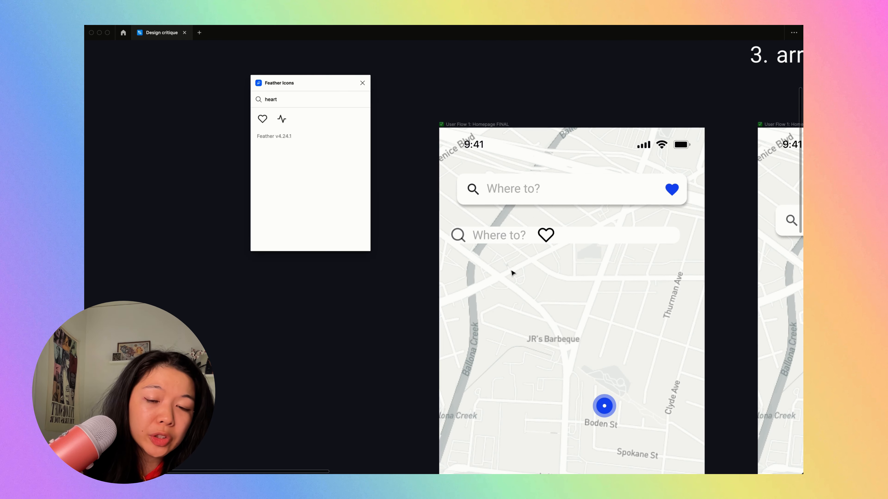
pyautogui.hotkey('shift', 'Right')
pyautogui.press('alt')
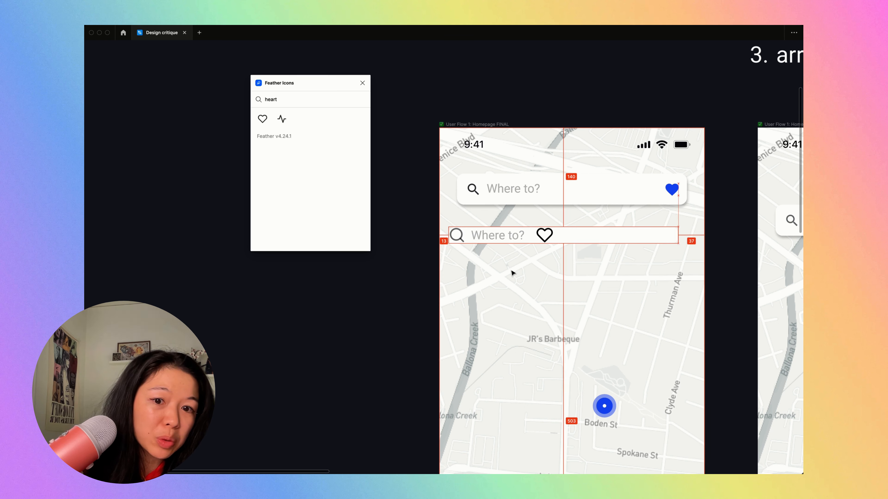
pyautogui.press('alt')
pyautogui.press('alt')
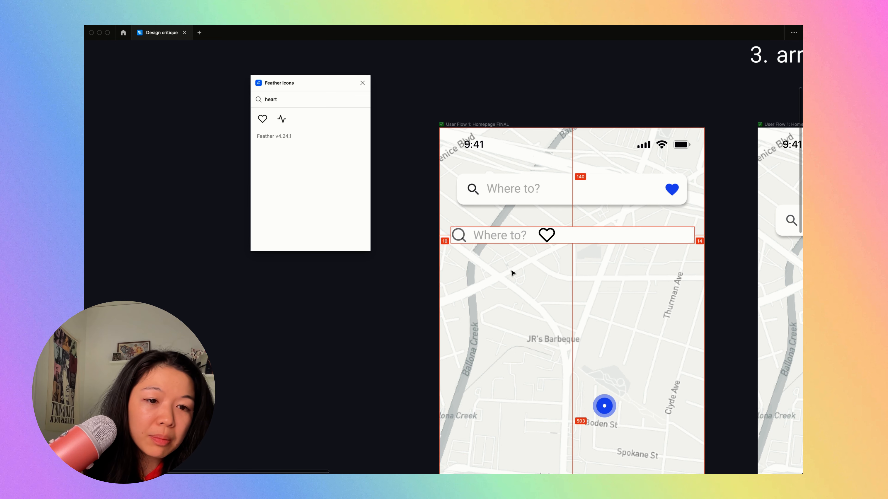
pyautogui.press('alt')
pyautogui.press('alt')
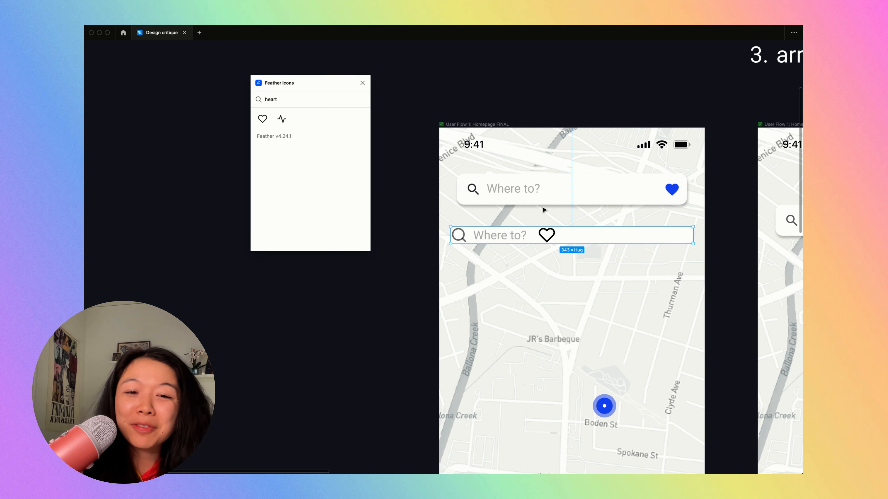
# - Set the text-input frame's horizontal padding to 16 and its vertical padding to 12
pyautogui.scroll(5, 531, 235)
pyautogui.scroll(-5, 530, 234)
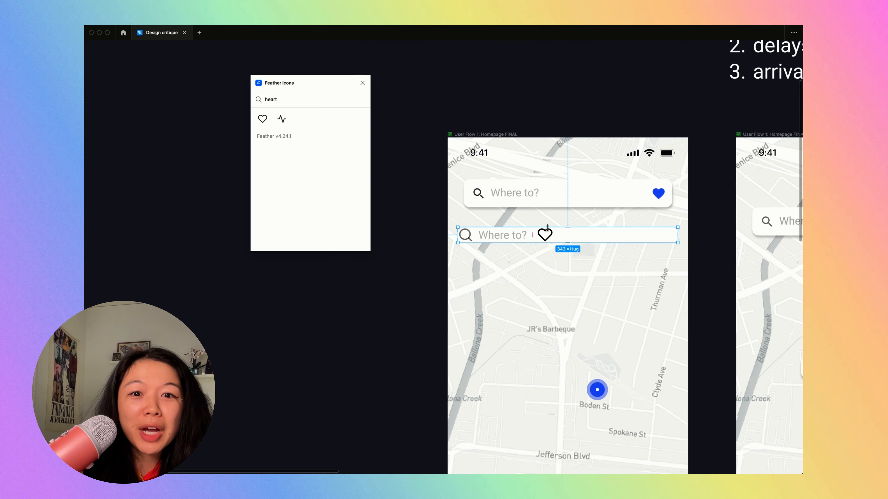
pyautogui.scroll(3, 533, 241)
pyautogui.press('super+backslash')
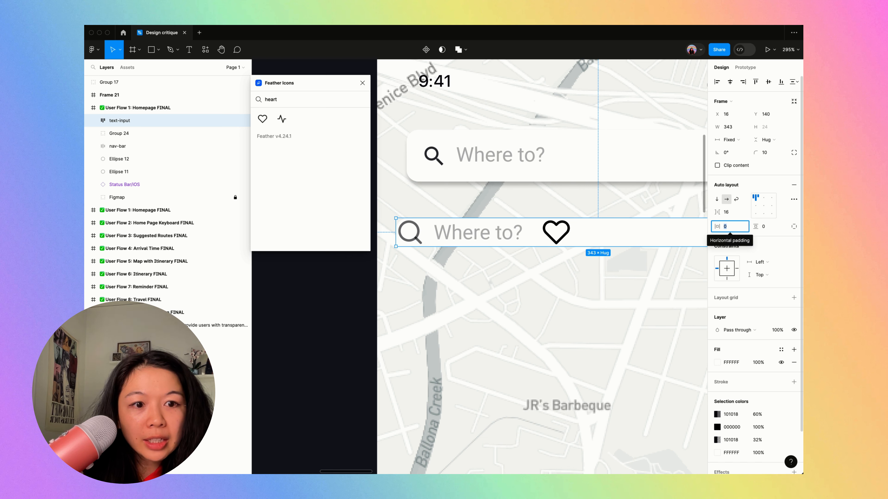
pyautogui.write('16')
pyautogui.press('Tab')
pyautogui.write('8')
pyautogui.press('Tab')
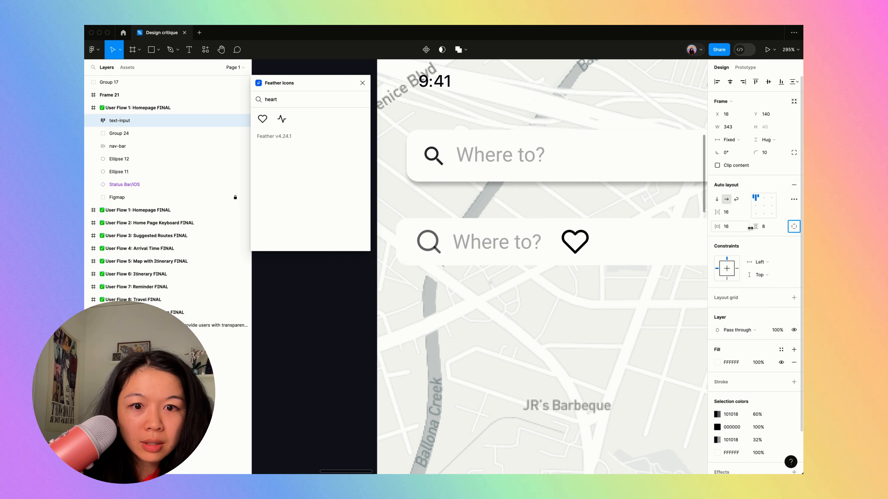
pyautogui.write('16')
pyautogui.press('Return')
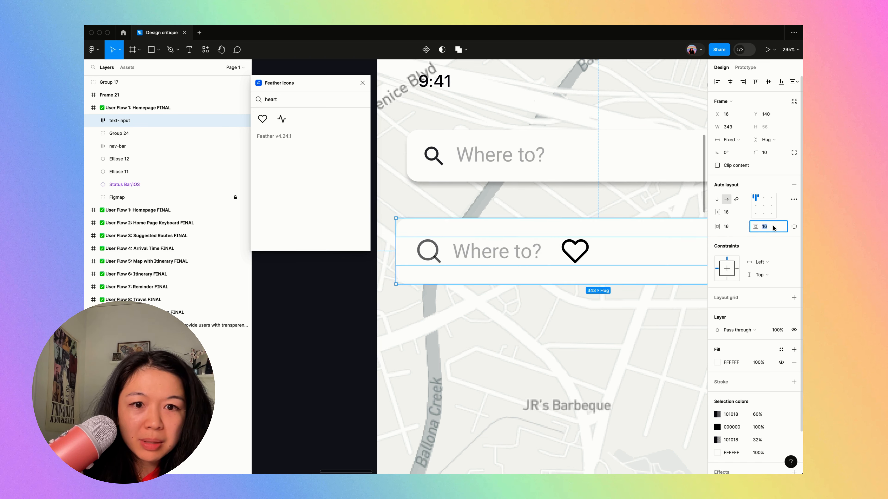
pyautogui.write('8')
pyautogui.press('Return')
pyautogui.press('super+backslash')
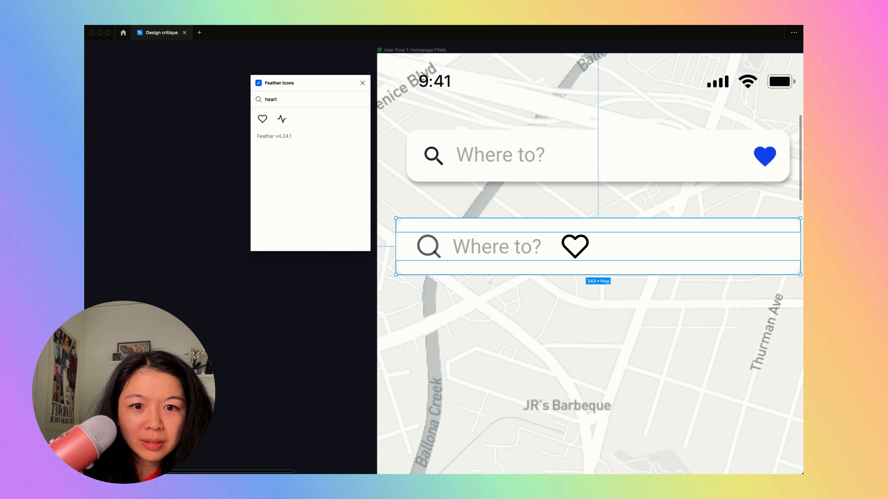
# - Set the left-side frame's width to Fill container so the heart sits at the far end of the text-input frame
pyautogui.press('super+backslash')
pyautogui.scroll(-3, 680, 246)
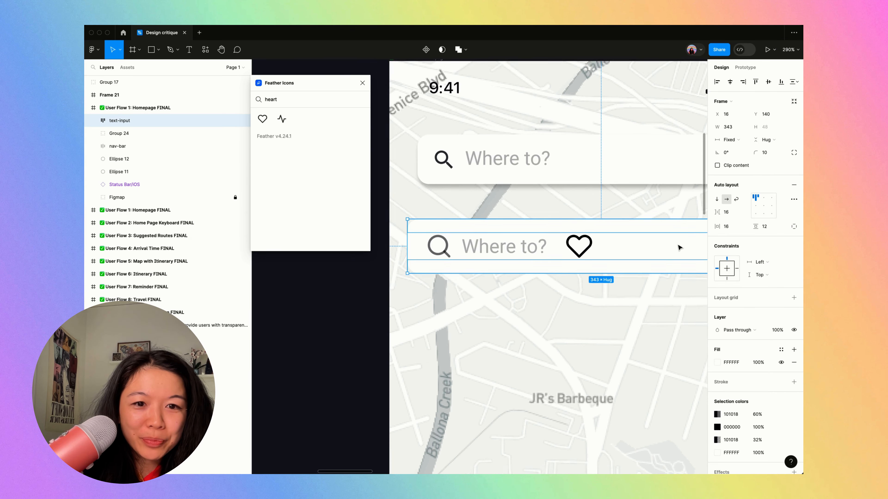
pyautogui.click(739, 214)
pyautogui.hscroll(3, 675, 228)
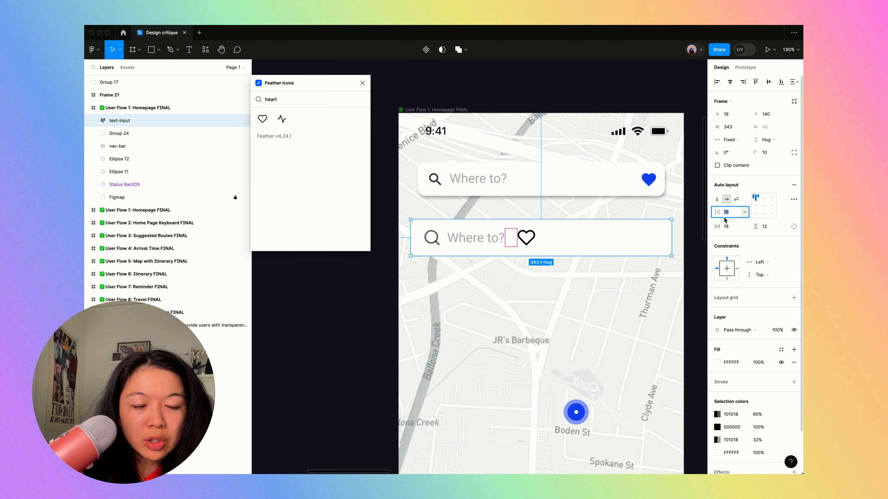
pyautogui.click(495, 245)
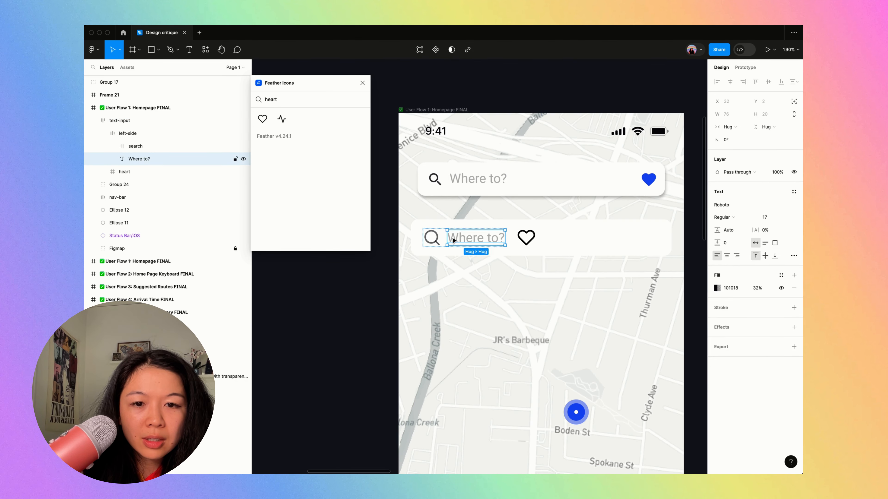
pyautogui.press('Escape')
pyautogui.click(729, 140)
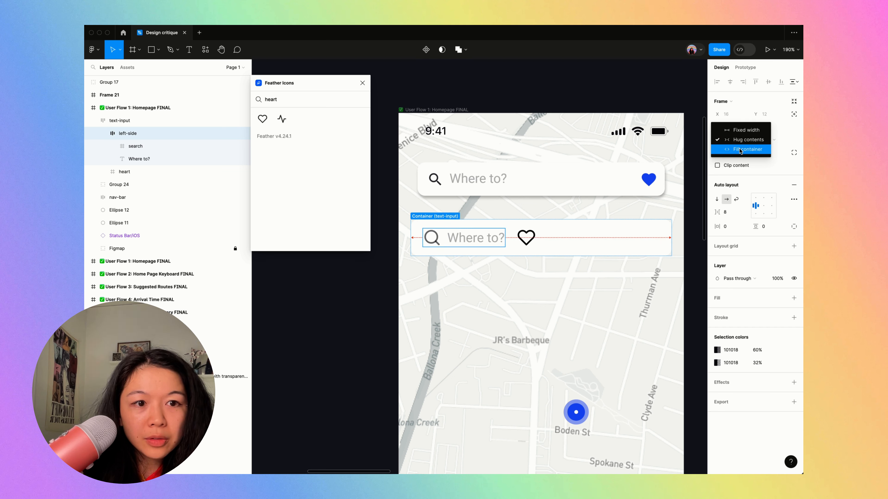
pyautogui.click(740, 150)
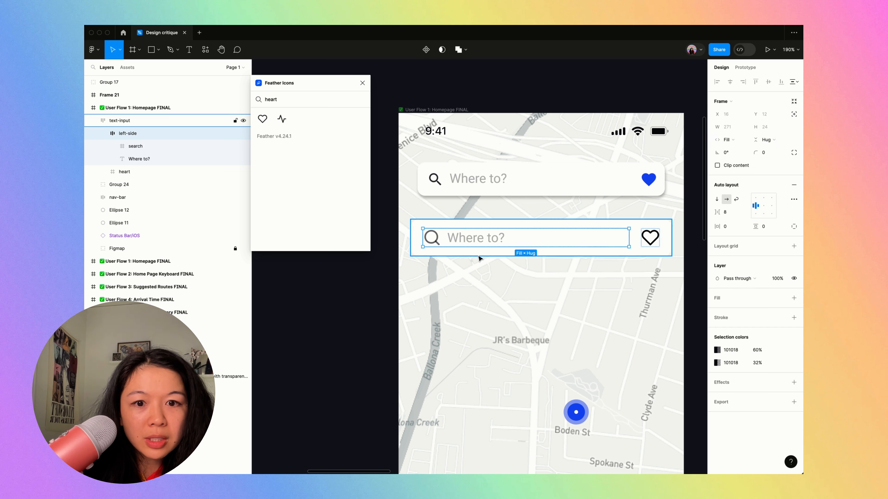
# - Set the width of the "Where to?" text inside the left-side frame to Fill container
pyautogui.click(478, 240)
pyautogui.click(730, 127)
pyautogui.click(740, 138)
pyautogui.click(646, 310)
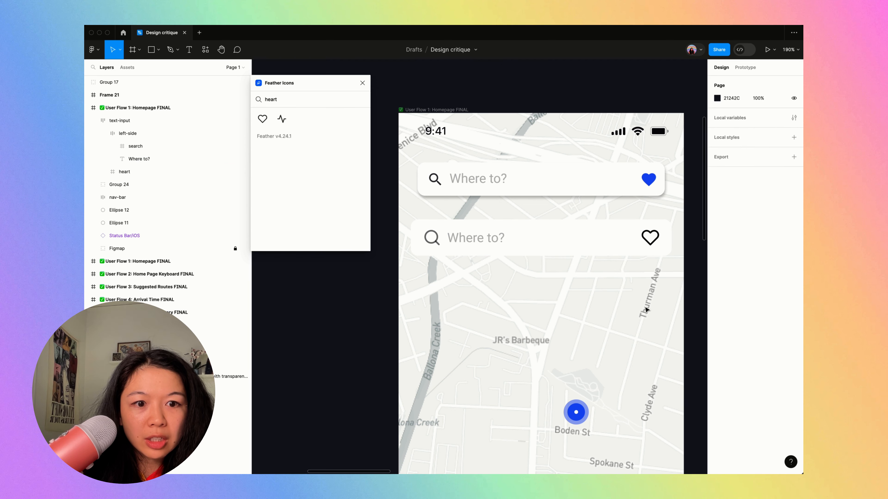
# - Close the Feather Icons plugin and move the text-input frame up, closer beneath the old search bar
pyautogui.scroll(-2, 646, 310)
pyautogui.press('super+backslash')
pyautogui.scroll(3, 646, 310)
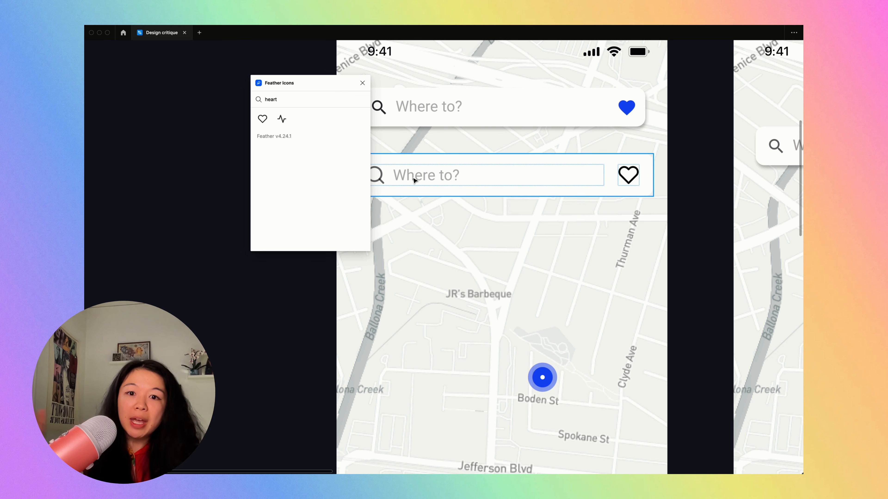
pyautogui.click(460, 120)
pyautogui.press('super+comma')
pyautogui.press('Escape')
pyautogui.press('super+period')
pyautogui.press('super+period')
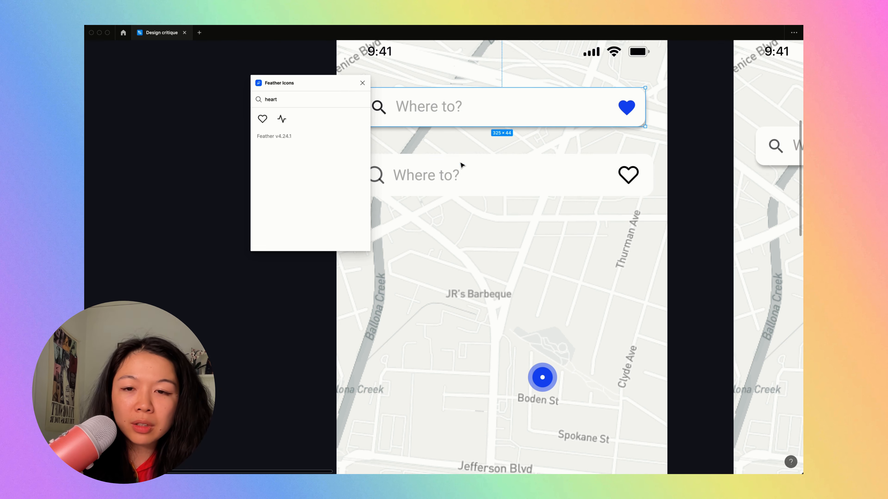
pyautogui.click(361, 83)
pyautogui.moveTo(372, 175); pyautogui.dragTo(373, 162)
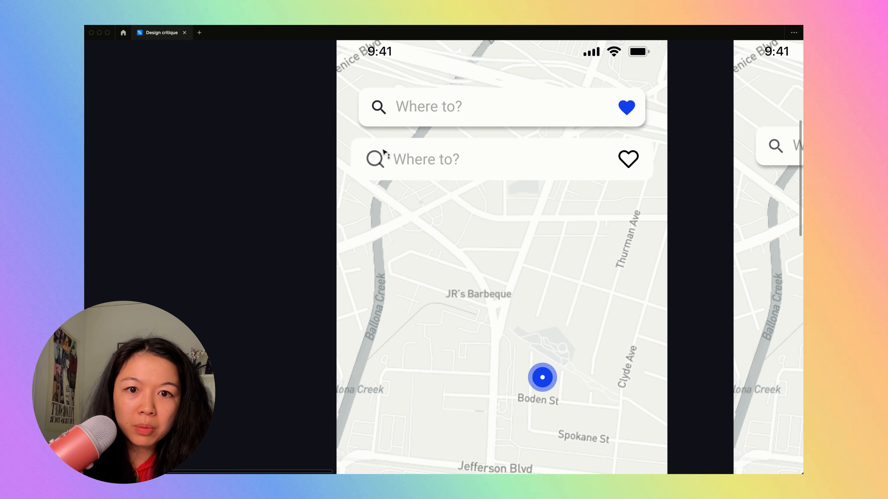
# - Recolor the heart icon in the text-input frame with the blue sampled from the navigation bar's Home icon
pyautogui.scroll(-5, 373, 164)
pyautogui.click(506, 159)
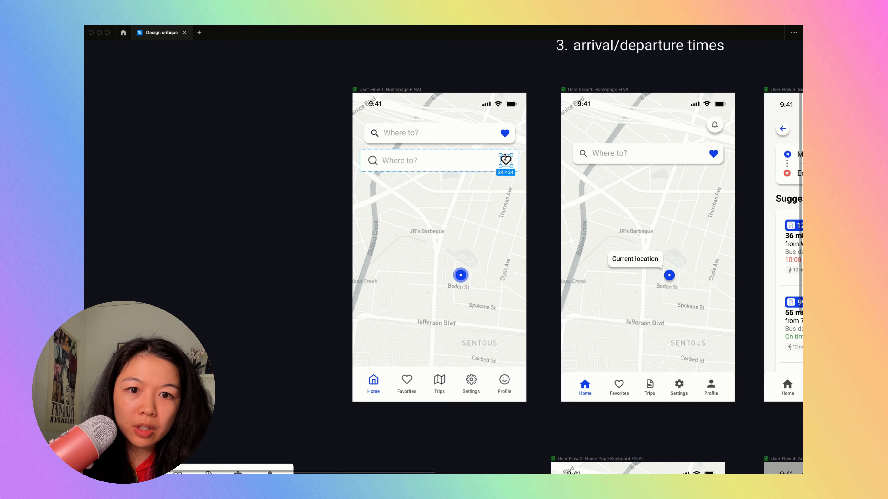
pyautogui.press('super+period')
pyautogui.click(717, 321)
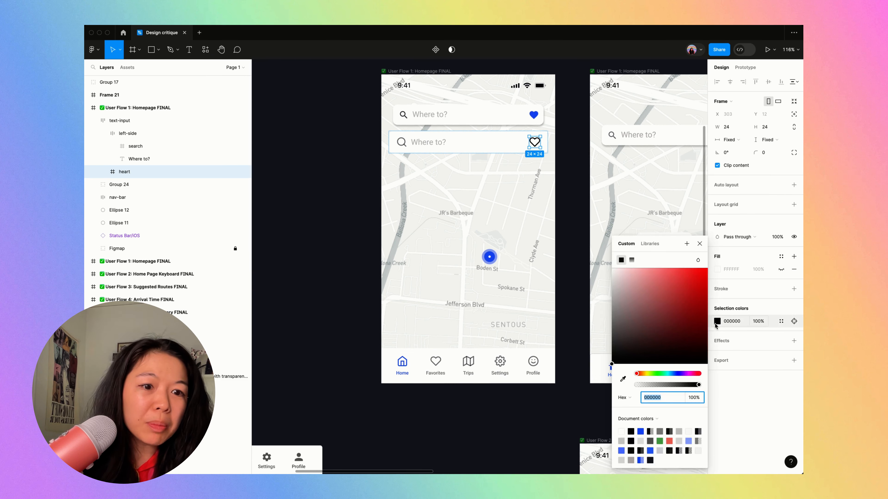
pyautogui.click(622, 379)
pyautogui.scroll(10, 413, 362)
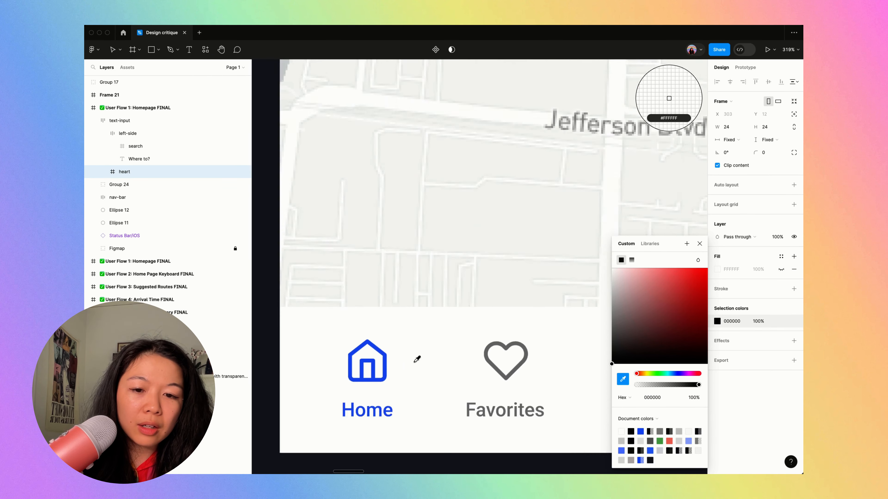
pyautogui.click(362, 344)
pyautogui.scroll(-10, 361, 345)
pyautogui.scroll(2, 362, 344)
pyautogui.click(341, 307)
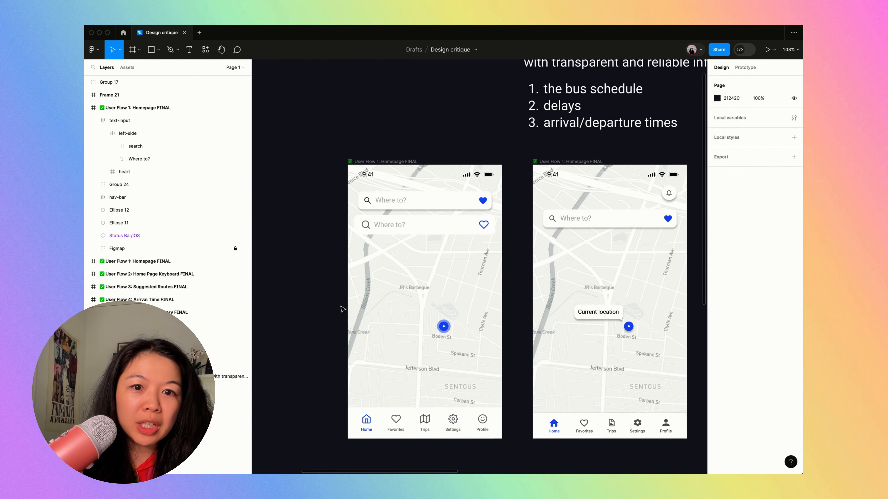
# - Delete the old search bar and move the text-input frame up into its place, with 16 px side margins
pyautogui.press('super+backslash')
pyautogui.scroll(3, 341, 309)
pyautogui.click(460, 149)
pyautogui.press('Delete')
pyautogui.moveTo(464, 194); pyautogui.dragTo(486, 148)
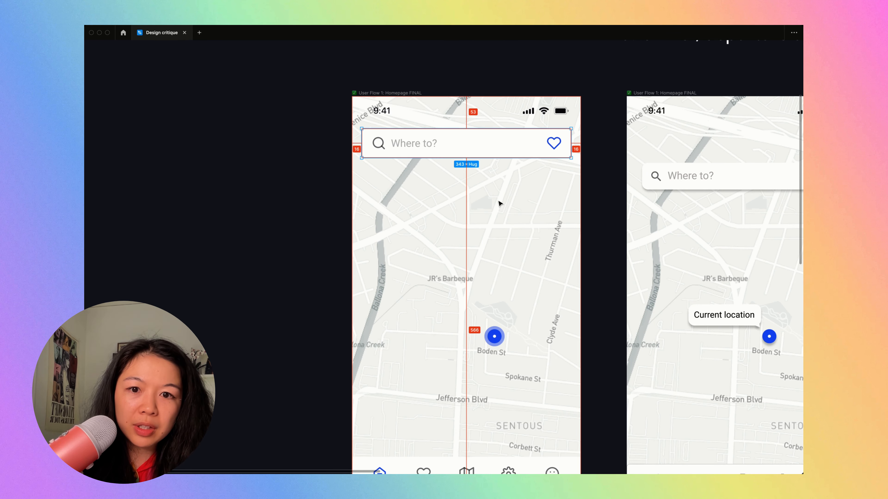
pyautogui.hotkey('alt', 'Up')
pyautogui.hotkey('alt', 'Up')
pyautogui.hotkey('alt', 'Up')
pyautogui.hotkey('alt', 'Up')
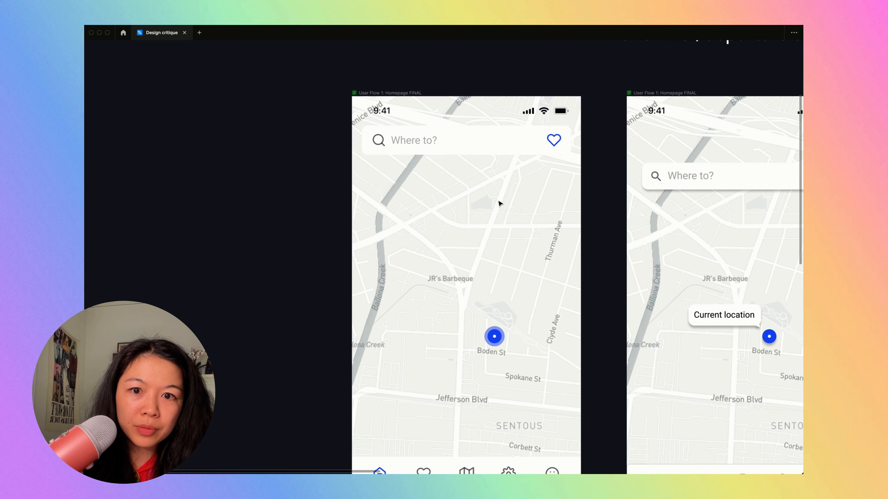
pyautogui.click(333, 169)
# - Add an inside stroke of width 1 to the text-input frame on the redesigned homepage
pyautogui.scroll(-3, 334, 168)
pyautogui.scroll(3, 506, 165)
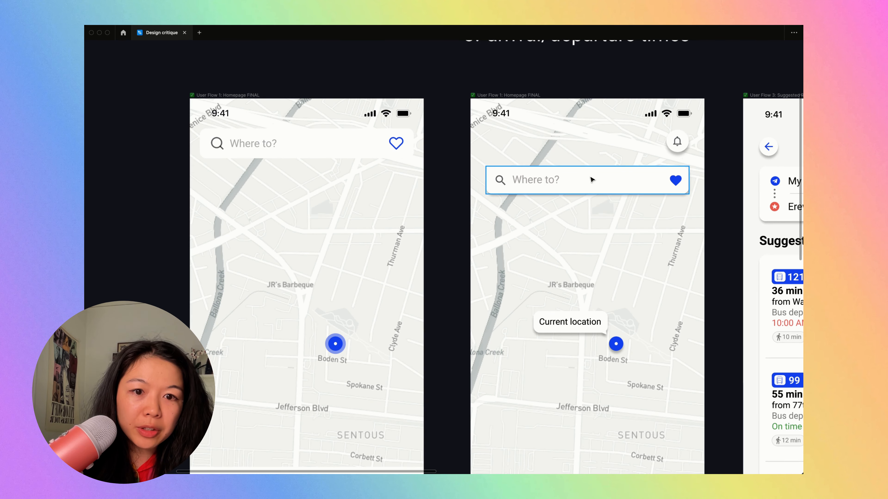
pyautogui.hscroll(-5, 538, 245)
pyautogui.scroll(-2, 538, 245)
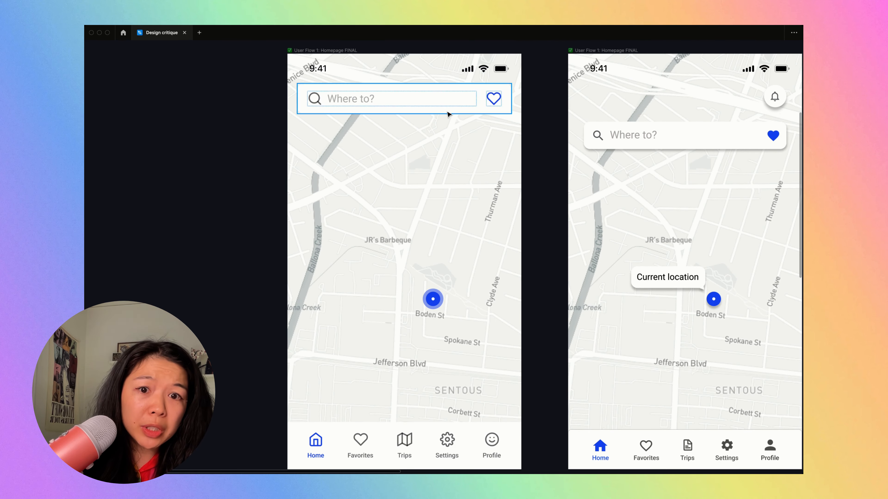
pyautogui.click(450, 113)
pyautogui.hotkey('ctrl', '\\')
pyautogui.hscroll(-3, 472, 126)
pyautogui.scroll(-1, 472, 126)
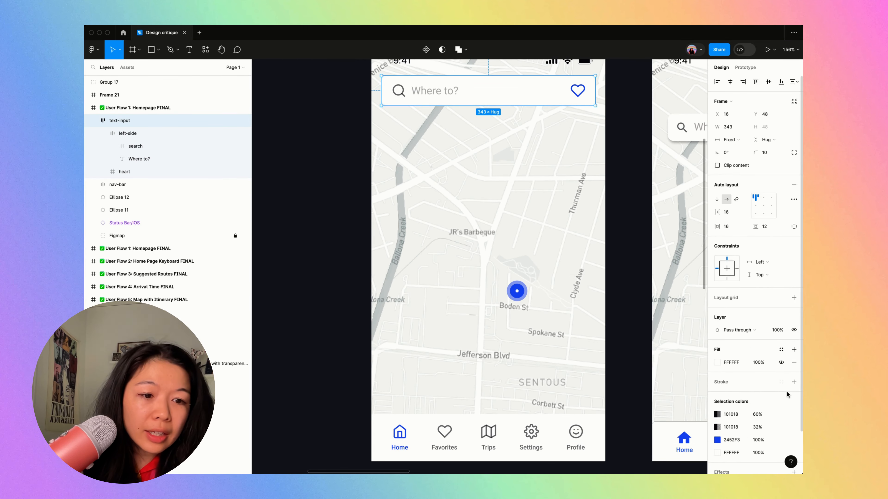
pyautogui.click(795, 335)
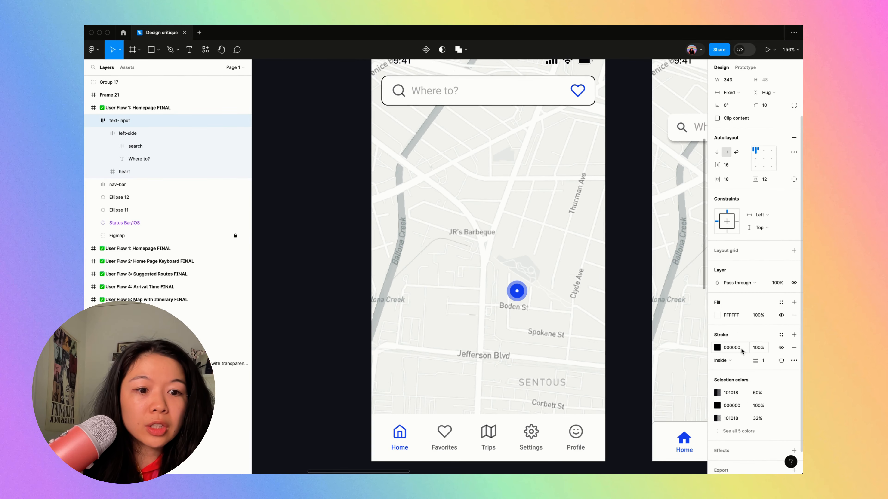
# - Set the text-input frame's stroke color to 101018 at 16% opacity, reusing the frame's existing dark color
pyautogui.click(734, 418)
pyautogui.press('super+c')
pyautogui.click(735, 348)
pyautogui.press('super+v')
pyautogui.click(757, 349)
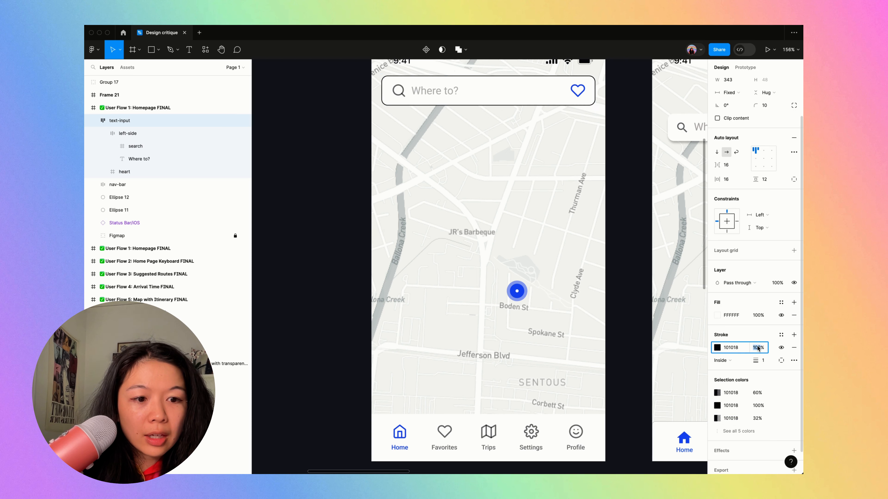
pyautogui.write('156')
pyautogui.press('Tab')
pyautogui.click(650, 268)
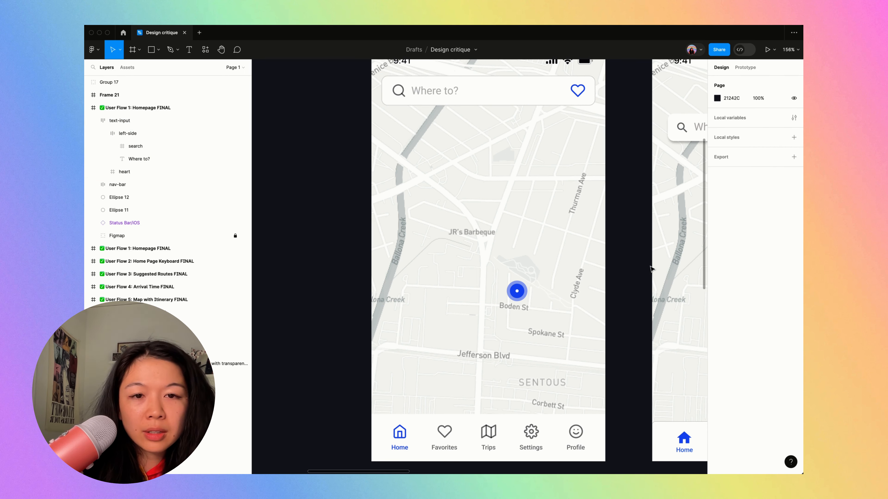
# - Add a drop shadow to the text-input frame with color 101018 at 8% opacity
pyautogui.click(519, 104)
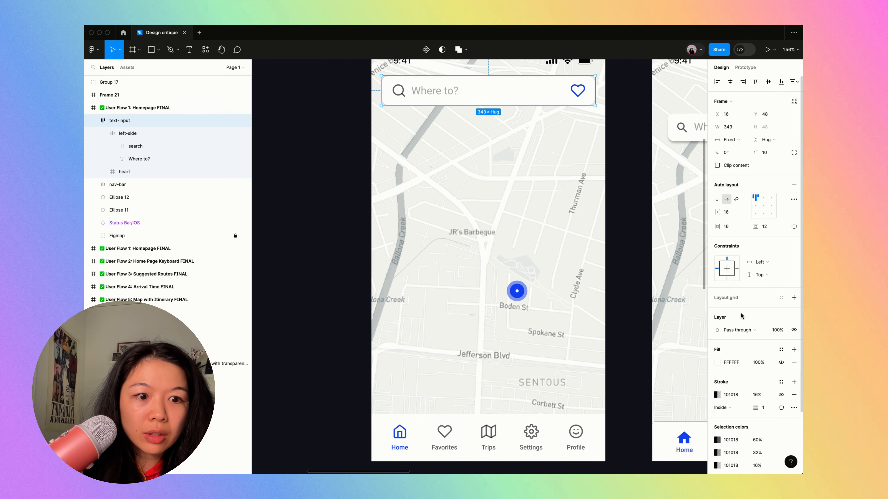
pyautogui.click(793, 425)
pyautogui.click(717, 438)
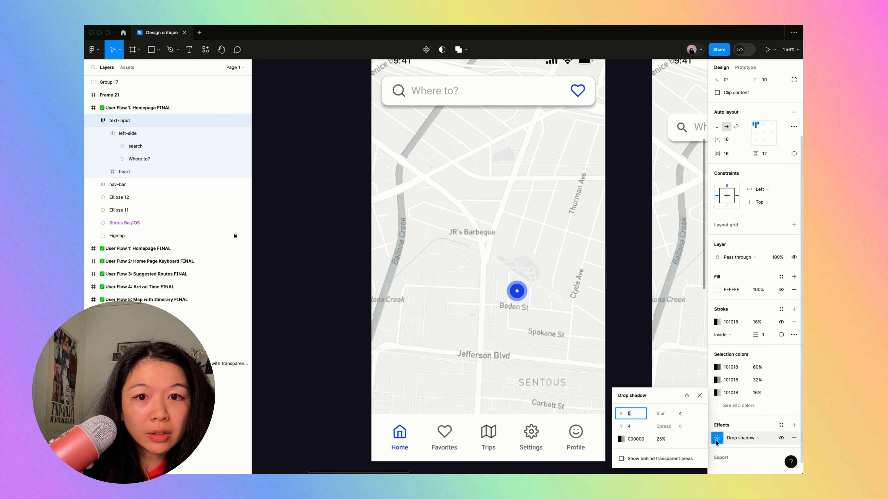
pyautogui.click(667, 440)
pyautogui.click(732, 366)
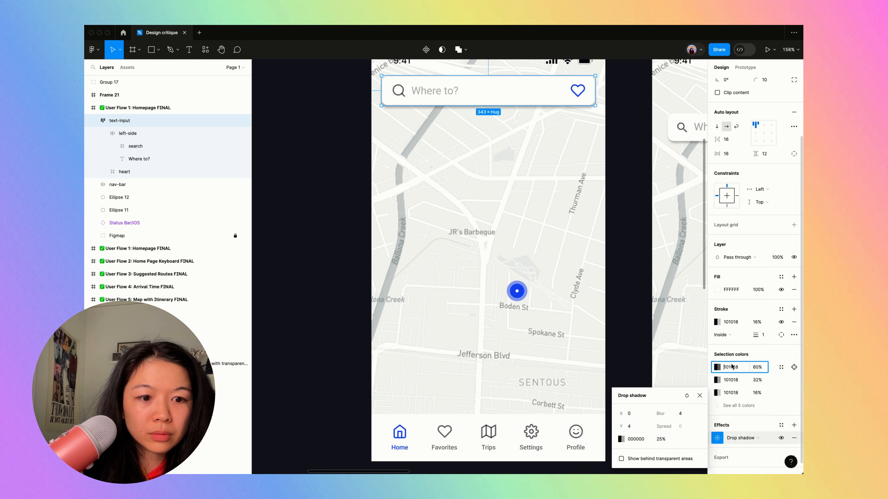
pyautogui.click(640, 439)
pyautogui.press('super+v')
pyautogui.press('Tab')
pyautogui.write('8')
pyautogui.press('Tab')
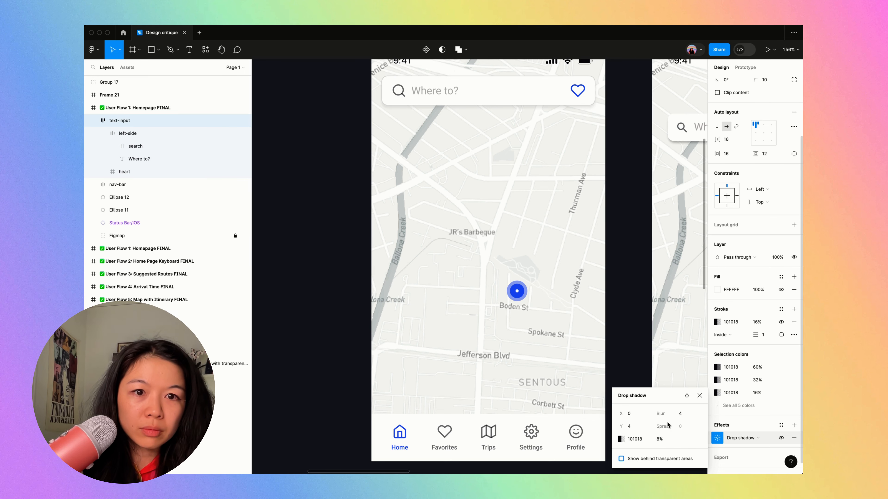
# - Set the text-input frame's drop shadow to a blur of 7 and a Y offset of 2
pyautogui.click(681, 414)
pyautogui.press('Up')
pyautogui.press('Up')
pyautogui.click(639, 426)
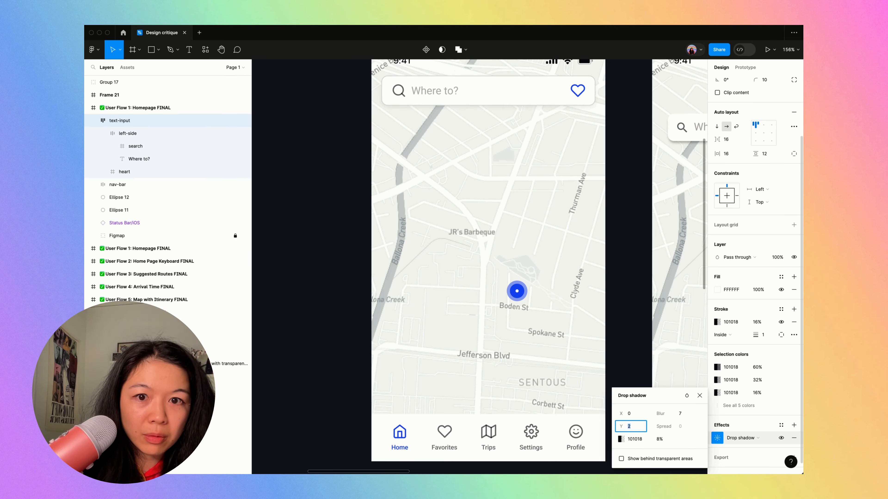
pyautogui.click(619, 173)
# - Compare the restyled search bar on the redesigned homepage with the one on the original homepage
pyautogui.scroll(-5, 619, 173)
pyautogui.hscroll(3, 619, 173)
pyautogui.scroll(4, 619, 173)
pyautogui.press('super+backslash')
pyautogui.hscroll(1, 618, 172)
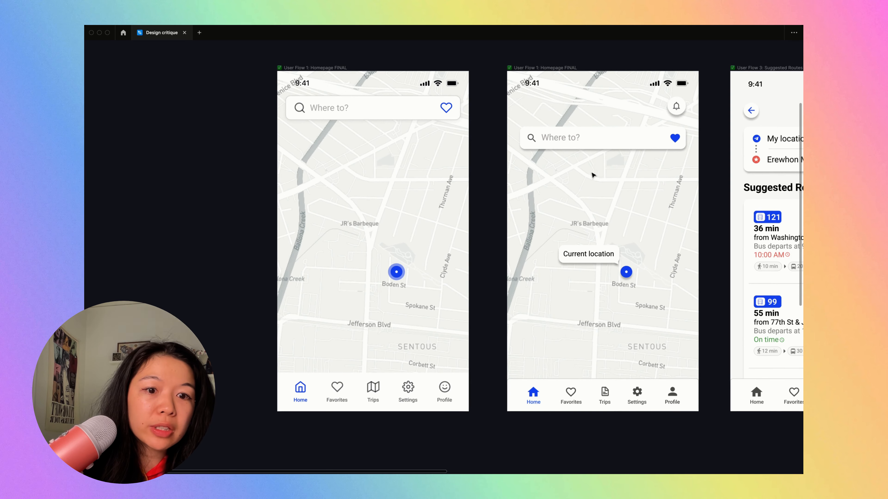
pyautogui.scroll(3, 578, 149)
pyautogui.scroll(-5, 577, 151)
pyautogui.scroll(2, 566, 143)
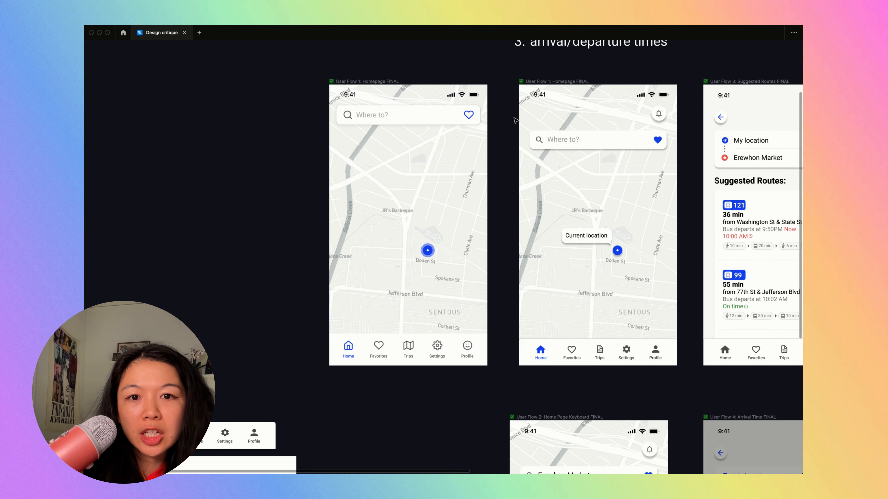
pyautogui.scroll(3, 433, 259)
pyautogui.scroll(-3, 433, 261)
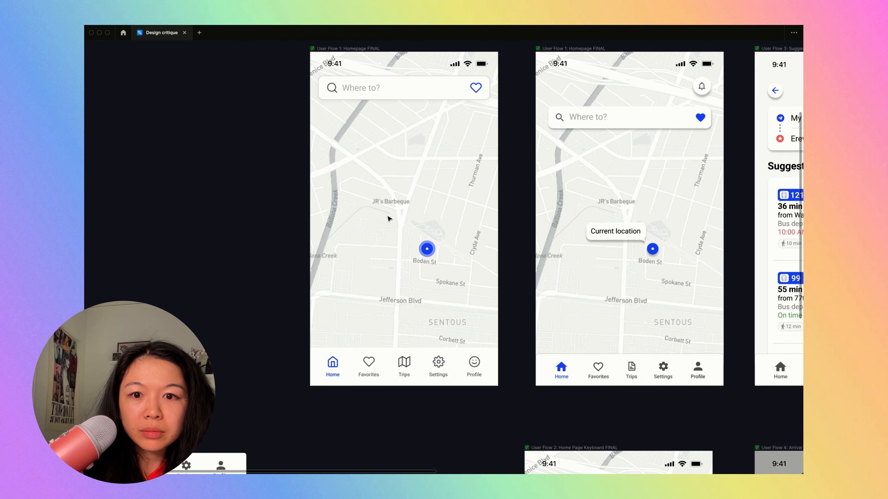
pyautogui.scroll(1, 388, 218)
# - Examine the full redesigned homepage beside the original homepage and the other user flow screens
pyautogui.click(397, 115)
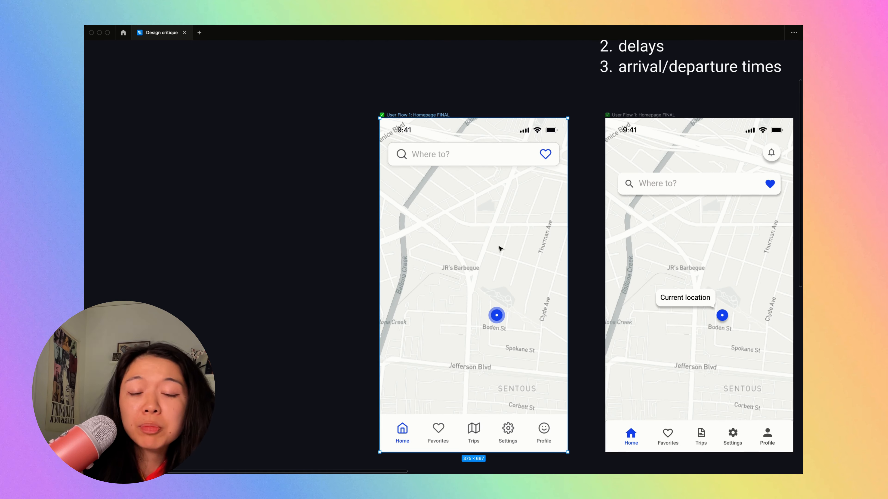
pyautogui.scroll(3, 454, 209)
pyautogui.scroll(-3, 456, 208)
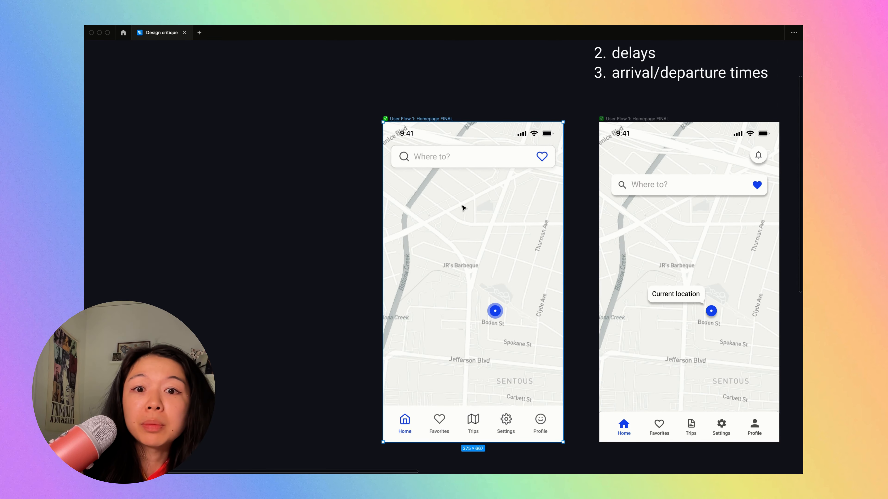
pyautogui.scroll(-5, 462, 208)
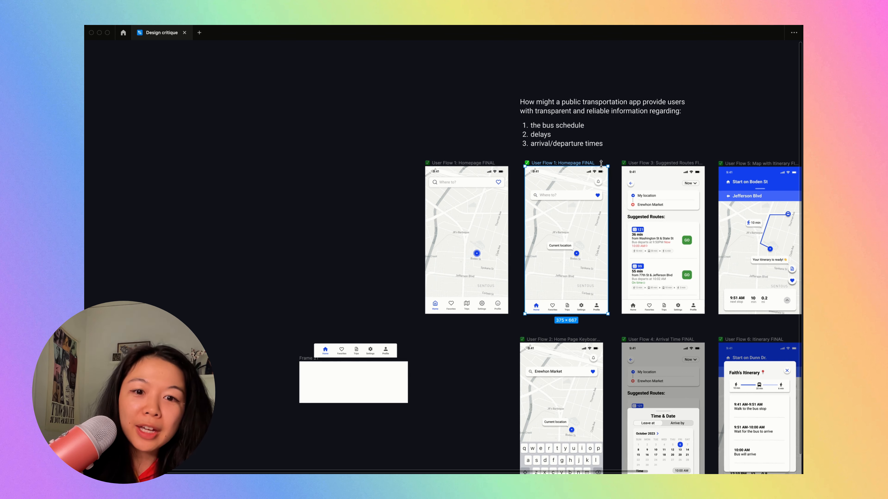
pyautogui.scroll(5, 497, 273)
pyautogui.scroll(3, 511, 242)
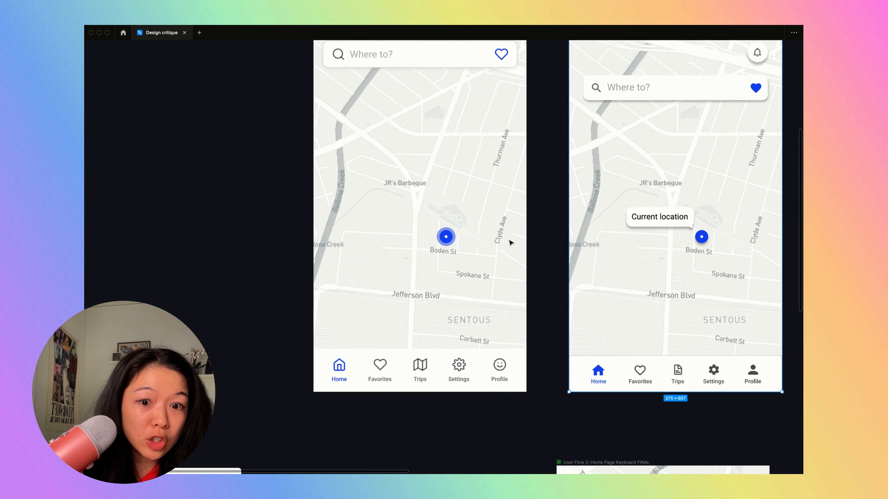
pyautogui.scroll(-3, 512, 242)
pyautogui.scroll(1, 511, 242)
pyautogui.scroll(3, 511, 243)
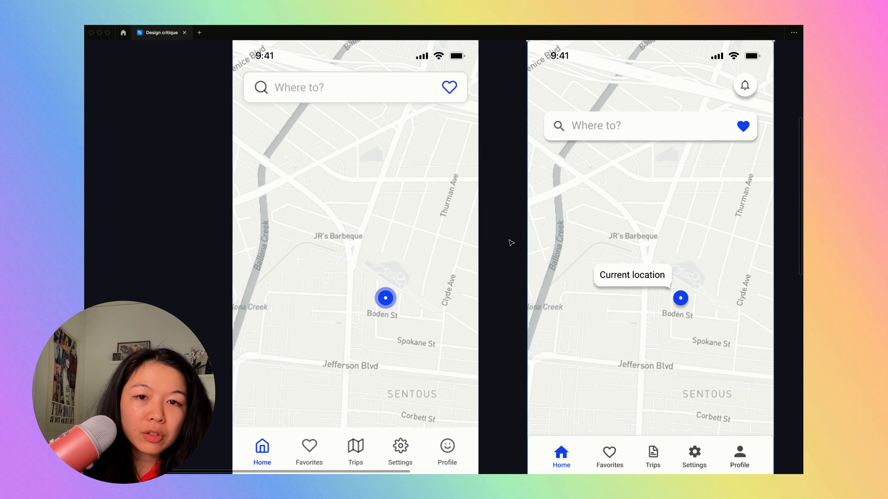
pyautogui.scroll(-3, 511, 243)
pyautogui.press('Escape')
# - Try a placeholder rectangle about 338 × 128 just above the redesigned homepage's navigation bar, and remove it
pyautogui.click(313, 75)
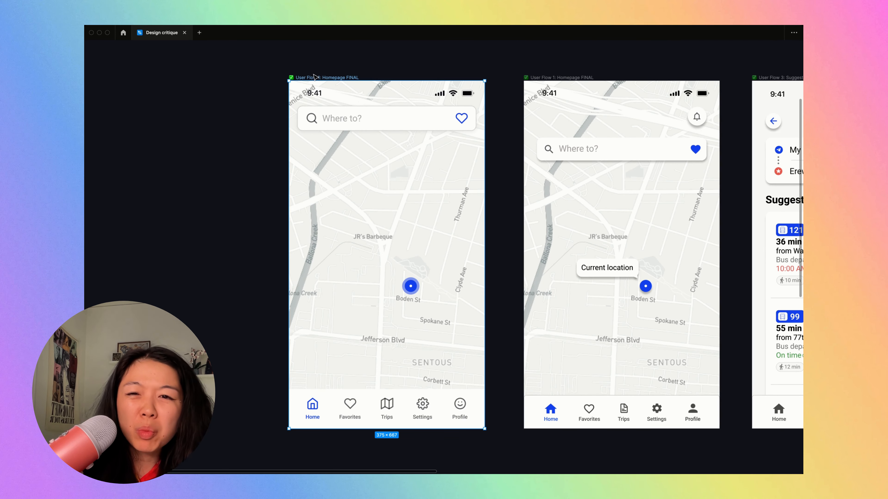
pyautogui.hotkey('shift', '2')
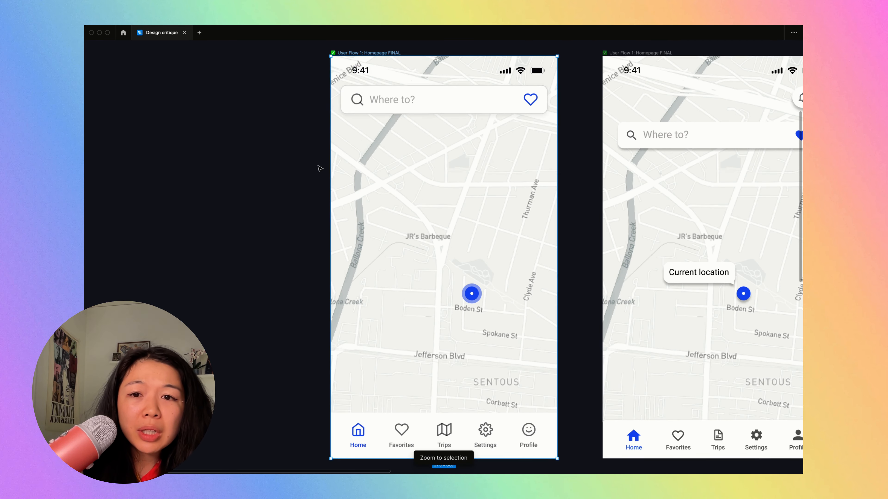
pyautogui.moveTo(340, 332); pyautogui.dragTo(544, 409)
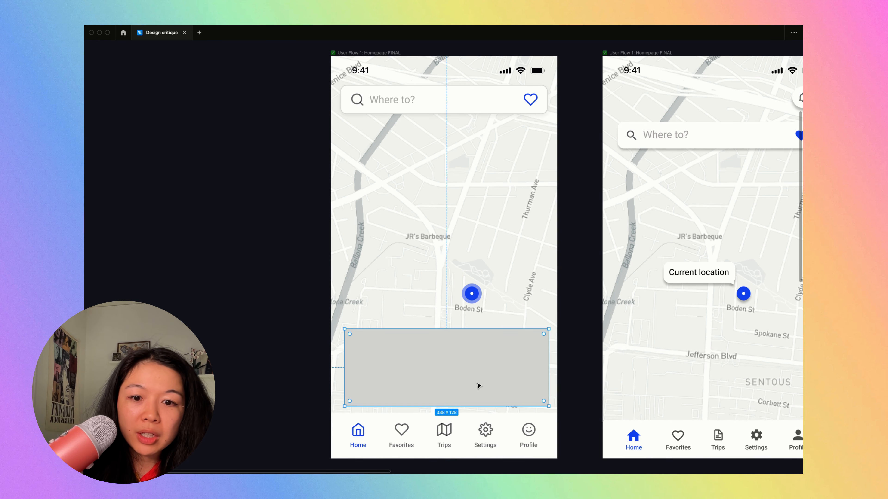
pyautogui.press('BackSpace')
# - Review the redesigned homepage against the problem statement and the original screens, inspecting its Home and Favorites navigation items
pyautogui.scroll(-5, 478, 385)
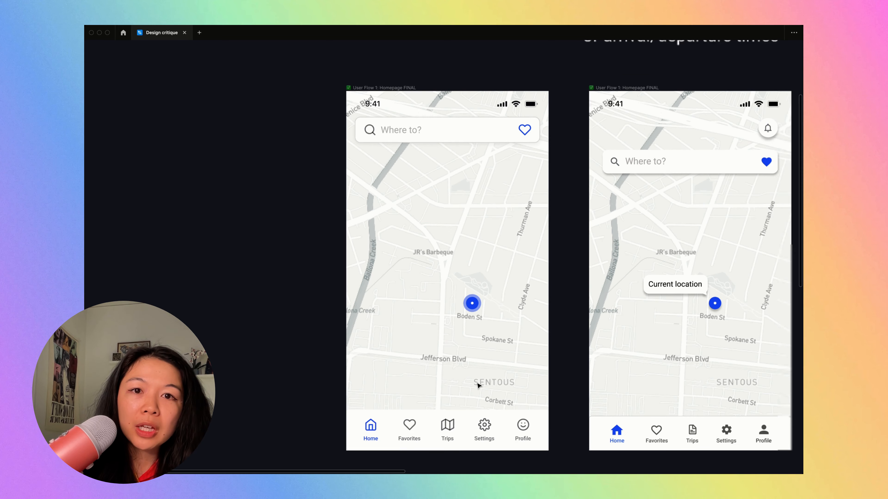
pyautogui.scroll(3, 552, 228)
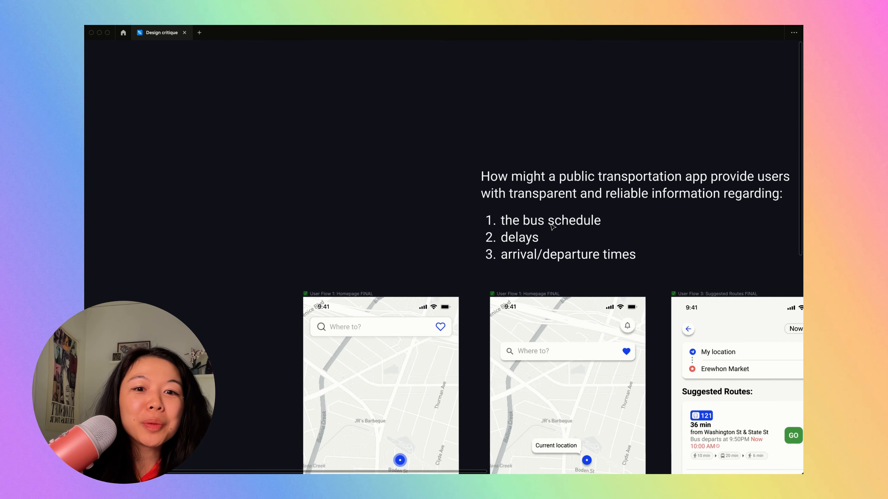
pyautogui.scroll(-3, 552, 227)
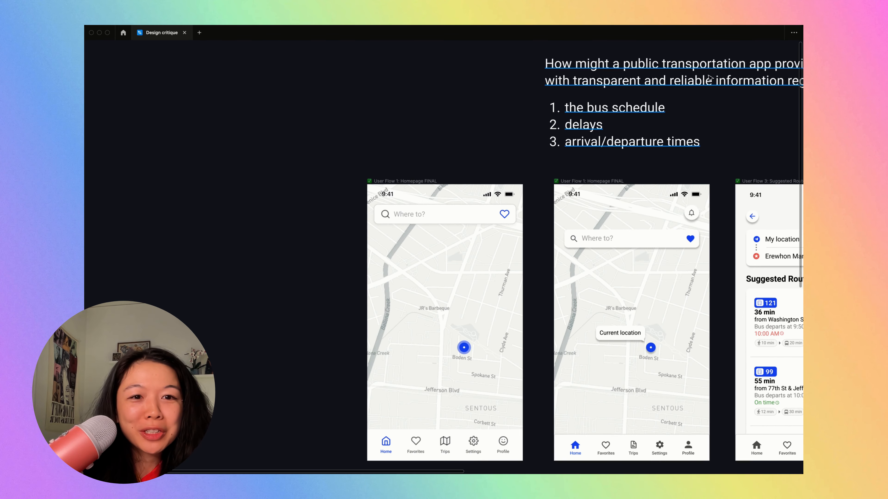
pyautogui.scroll(3, 364, 301)
pyautogui.scroll(-5, 365, 301)
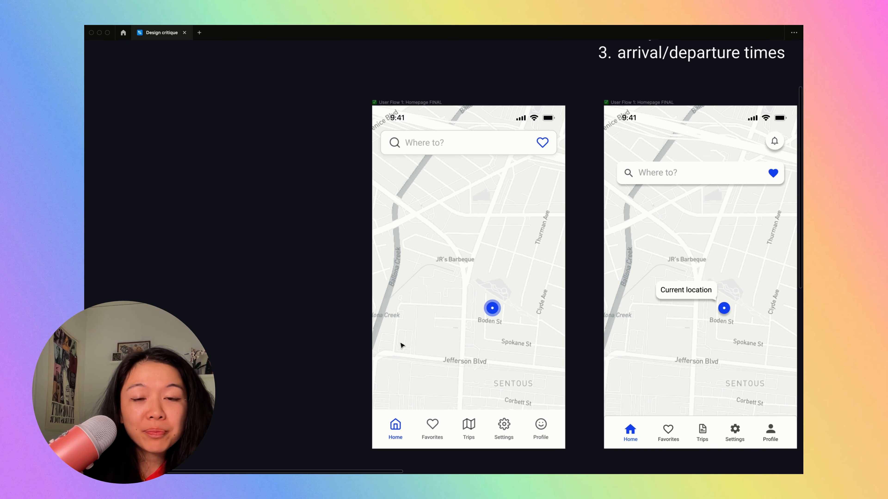
pyautogui.scroll(-5, 503, 265)
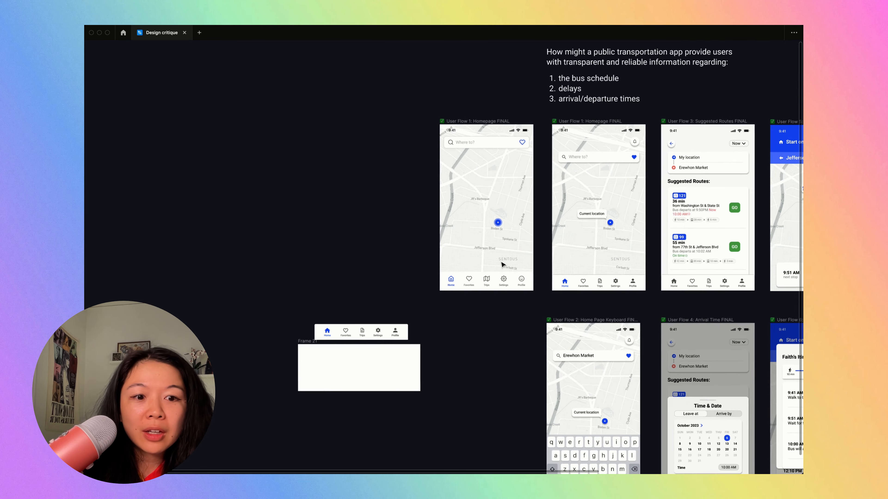
pyautogui.scroll(5, 504, 264)
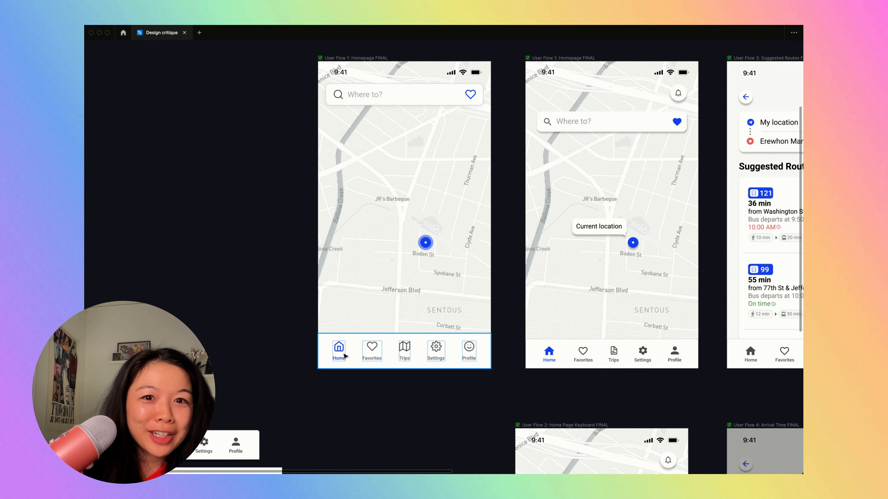
pyautogui.click(344, 356)
pyautogui.click(372, 348)
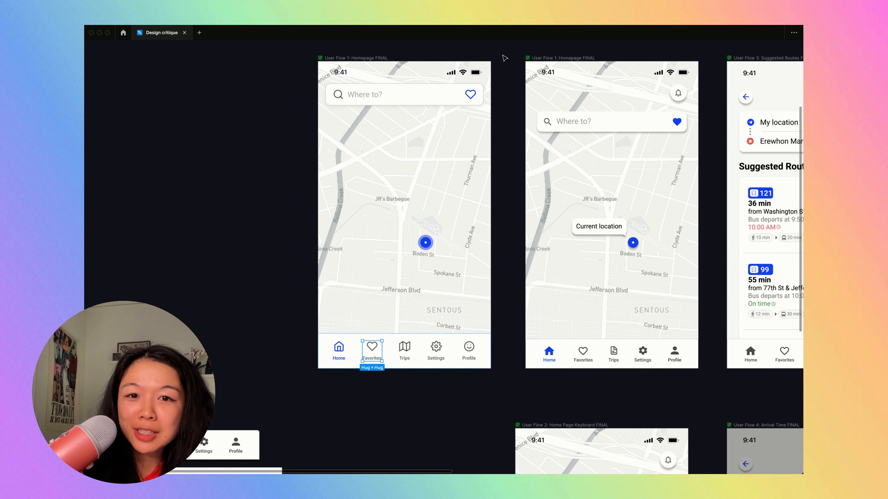
# - Examine the search bars on the redesigned and original homepages together with the Suggested Routes screen and the problem statement
pyautogui.click(467, 103)
pyautogui.click(470, 94)
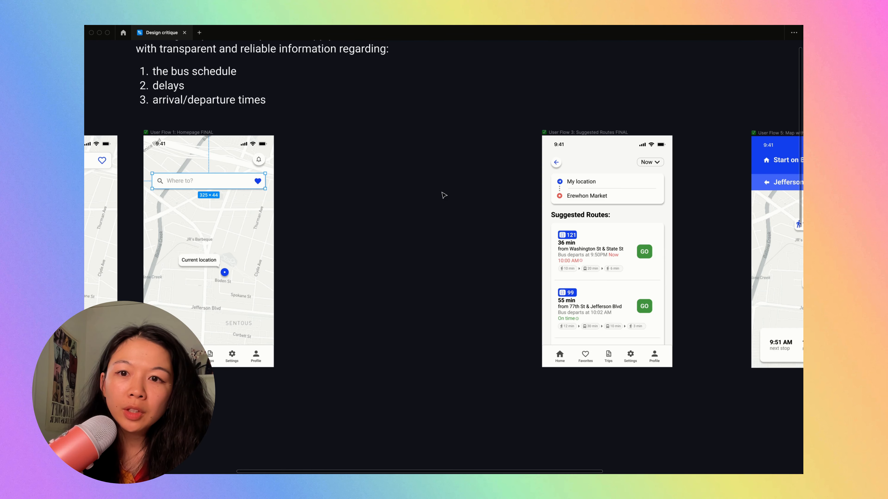
pyautogui.hscroll(-3, 443, 195)
pyautogui.hscroll(-3, 444, 195)
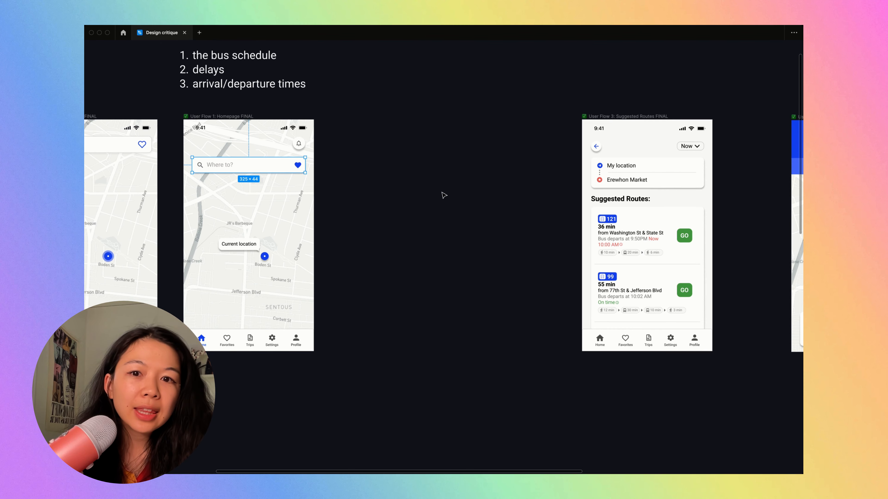
pyautogui.hscroll(-1, 444, 196)
pyautogui.hscroll(-3, 443, 195)
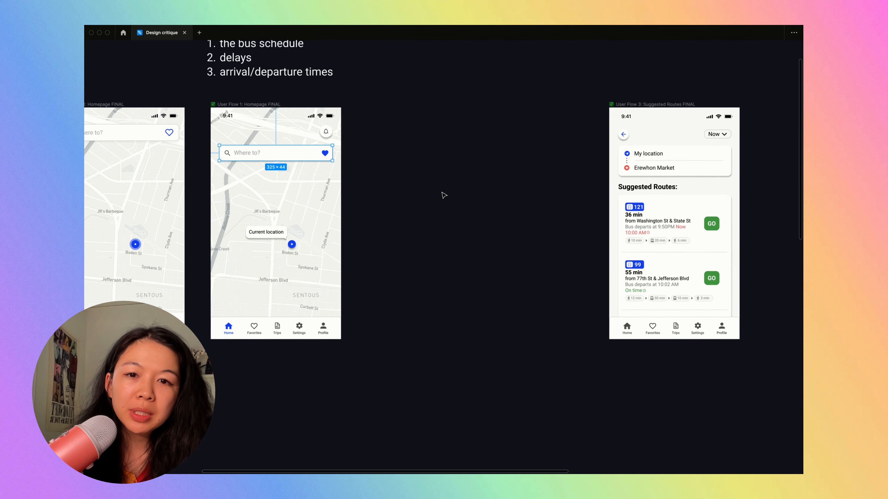
pyautogui.hscroll(-5, 444, 195)
pyautogui.scroll(1, 444, 195)
pyautogui.hscroll(-1, 444, 195)
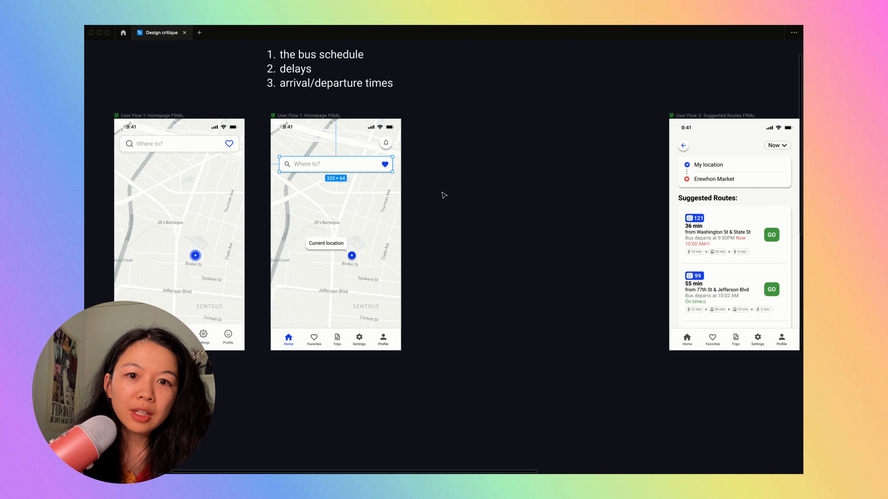
pyautogui.click(444, 195)
pyautogui.scroll(1, 444, 196)
pyautogui.hscroll(1, 444, 195)
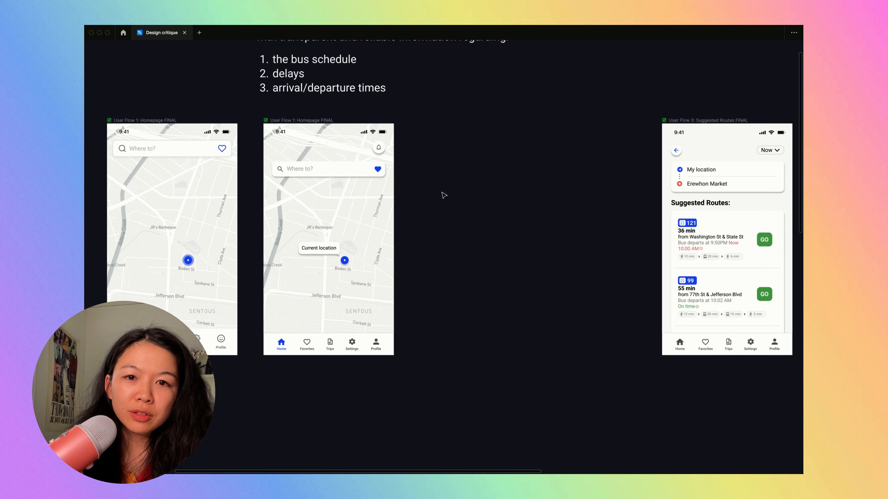
pyautogui.scroll(2, 443, 195)
pyautogui.hscroll(1, 443, 195)
pyautogui.scroll(2, 444, 195)
pyautogui.scroll(-2, 444, 195)
# - Move the Suggested Routes screen next to the original homepage, and inspect its header area and route results
pyautogui.moveTo(663, 110); pyautogui.dragTo(446, 110)
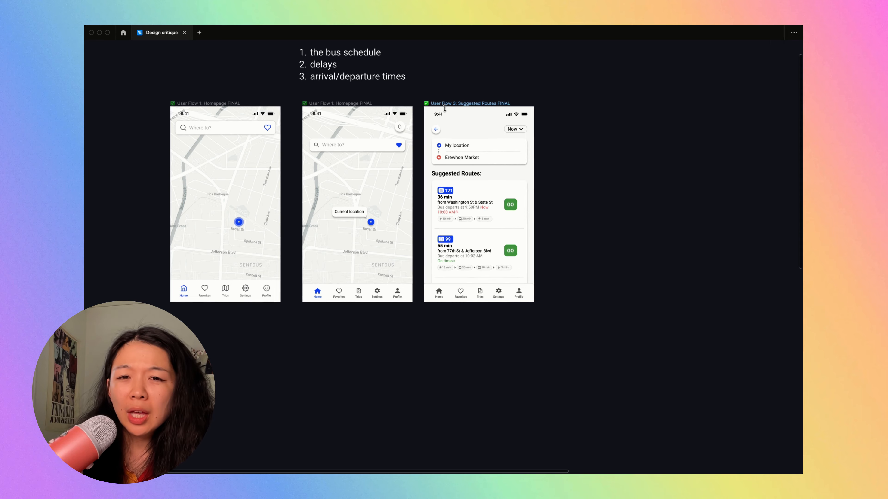
pyautogui.scroll(6, 446, 111)
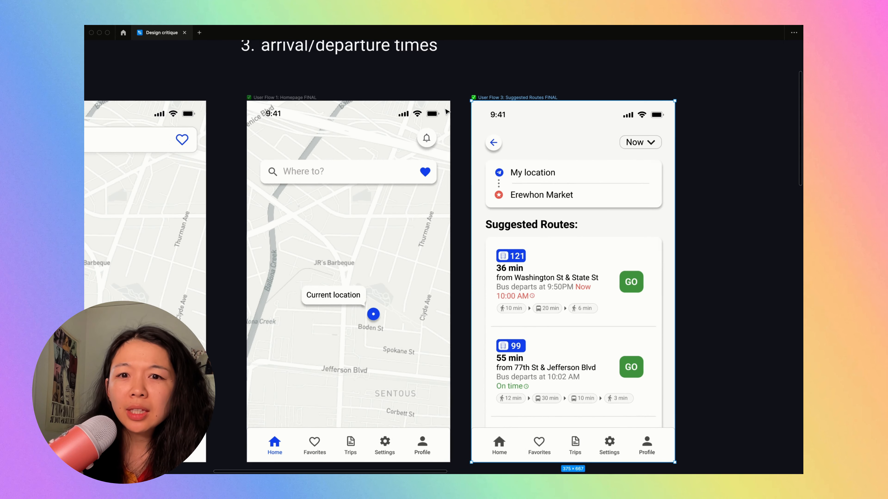
pyautogui.scroll(-1, 447, 112)
pyautogui.hscroll(-1, 447, 111)
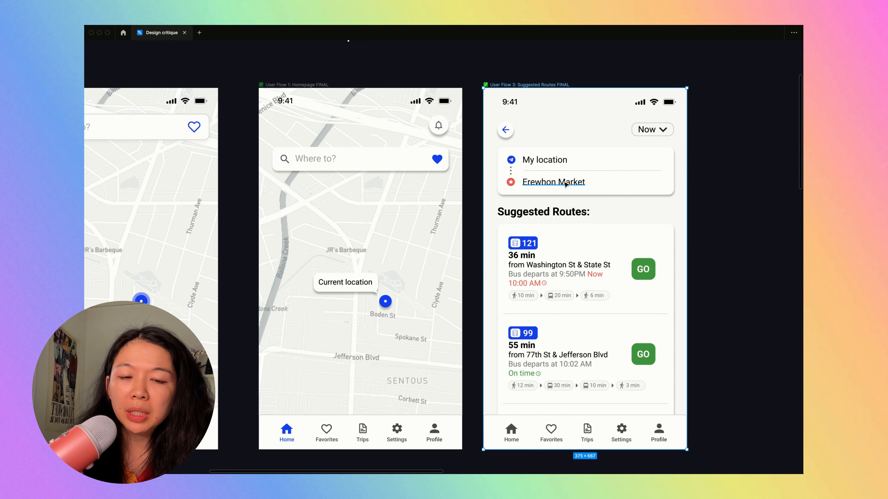
pyautogui.click(519, 111)
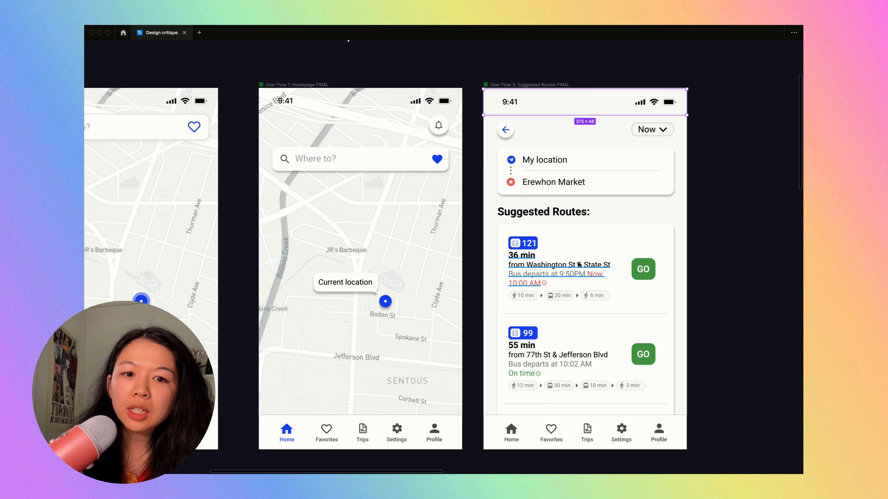
pyautogui.click(494, 232)
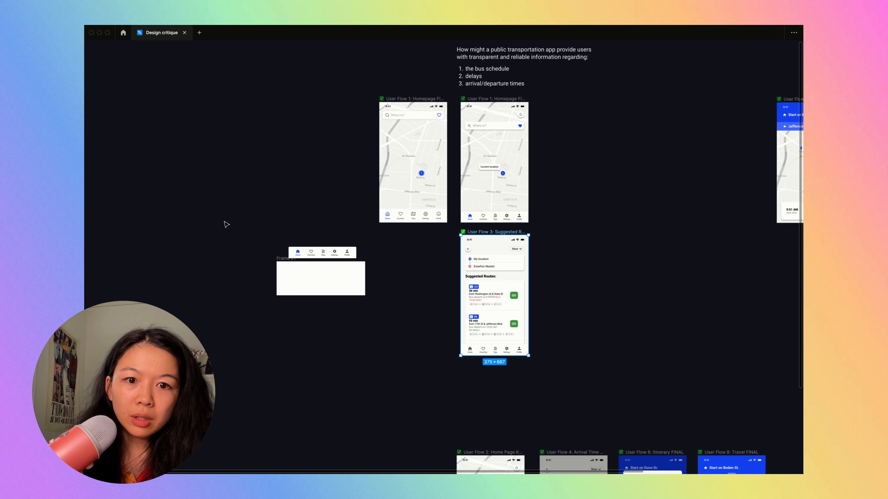
# - Move the loose navigation bar and blank frame out of the way, and duplicate the redesigned homepage beside the Suggested Routes screen
pyautogui.moveTo(224, 221); pyautogui.dragTo(356, 331)
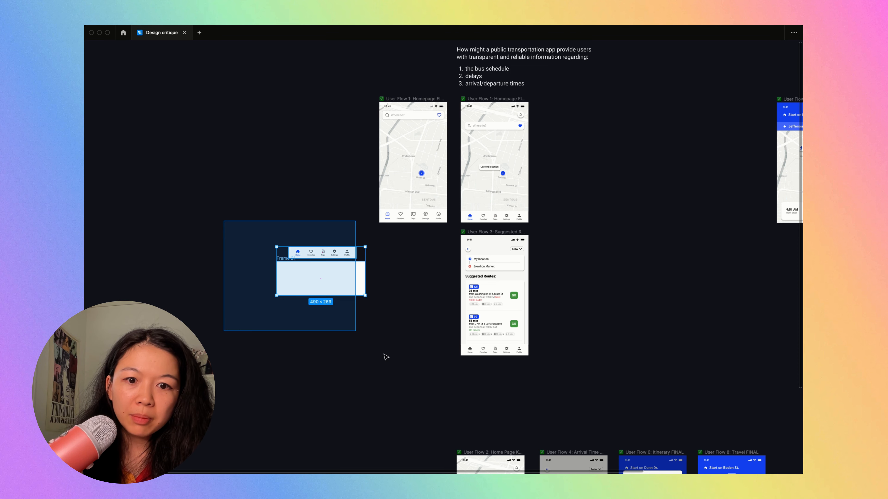
pyautogui.moveTo(386, 356); pyautogui.dragTo(391, 359)
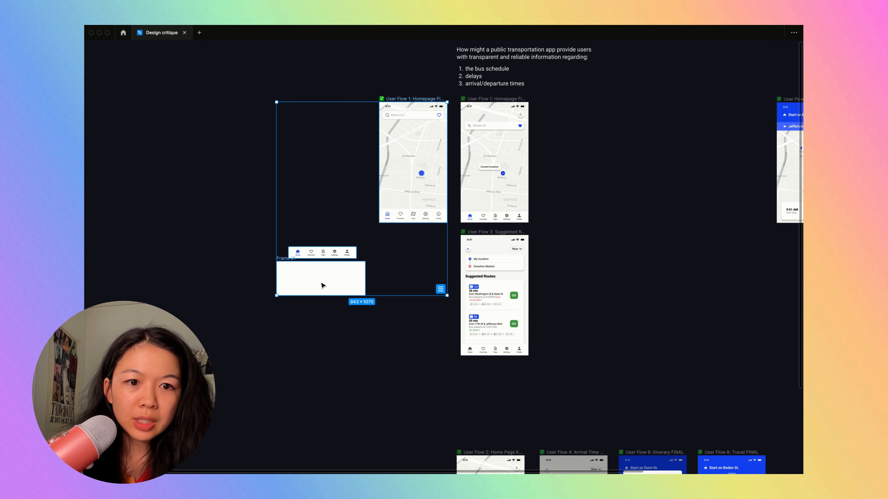
pyautogui.click(375, 337)
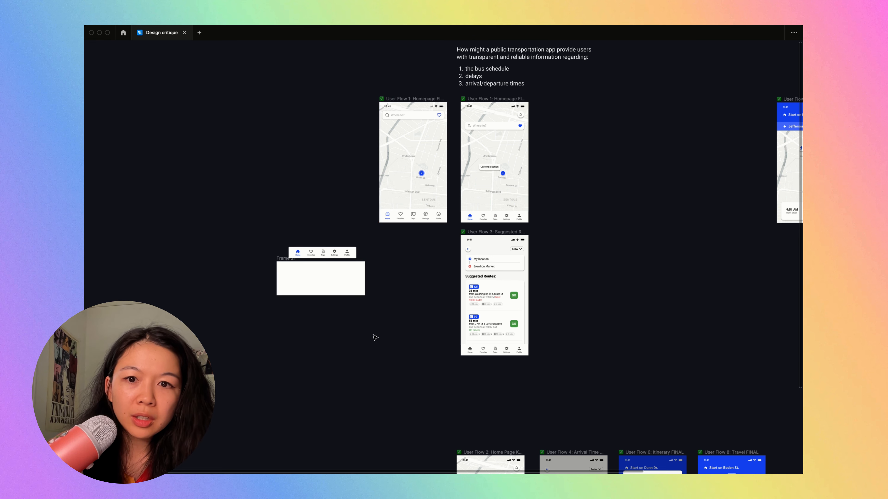
pyautogui.scroll(5, 386, 337)
# - Replace the duplicated homepage's search bar with a copy of the My location / Erewhon Market card from the Suggested Routes screen
pyautogui.click(695, 206)
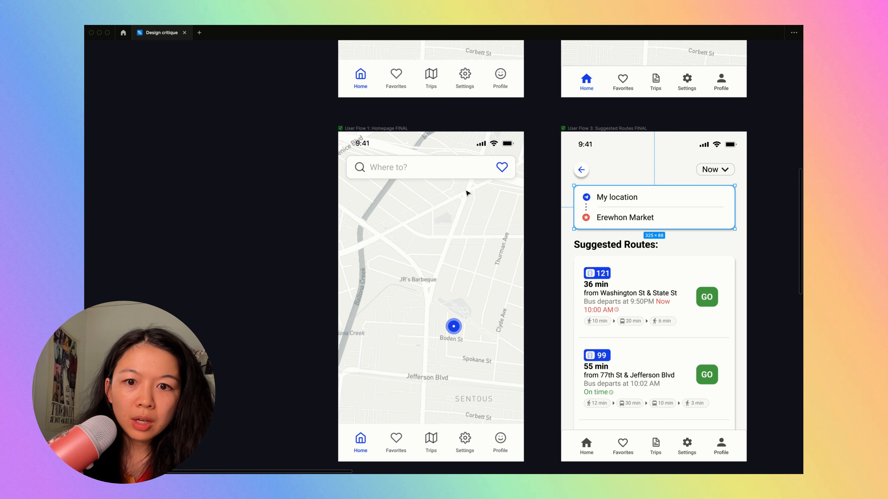
pyautogui.click(430, 173)
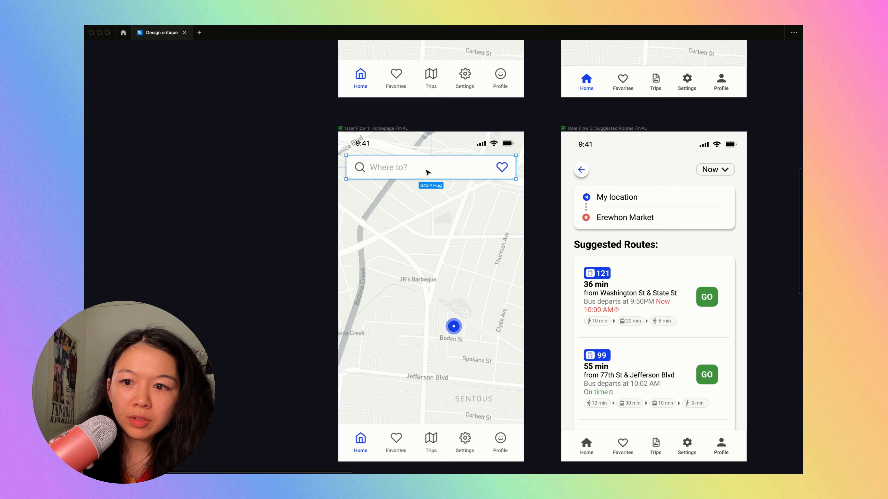
pyautogui.press('Delete')
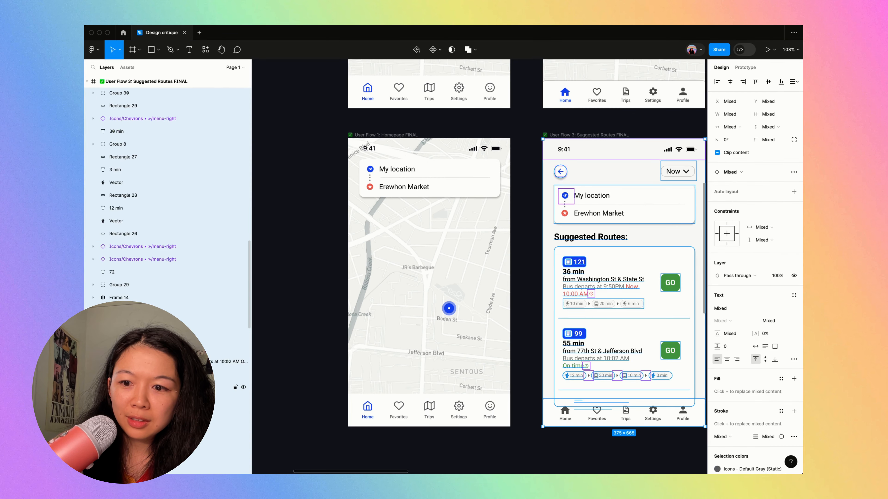
pyautogui.scroll(-10, 235, 351)
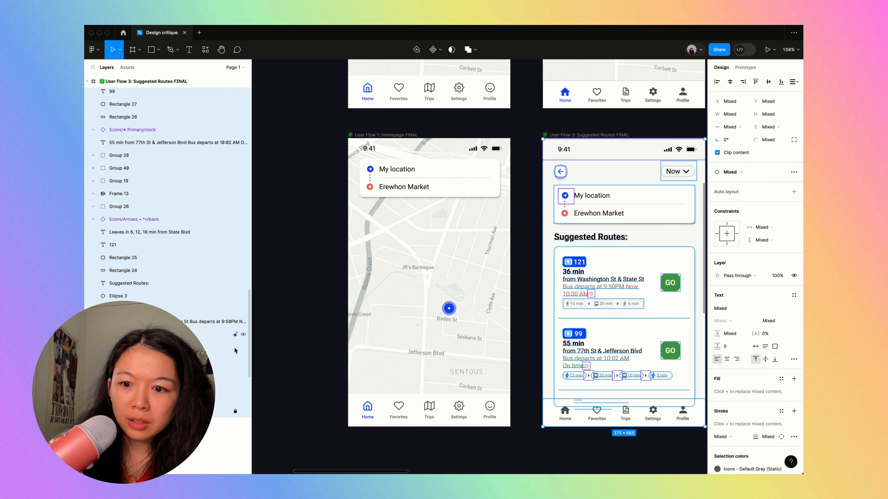
# - Copy the suggested route results onto the duplicated homepage, group them 351 wide, and place them at X 12, Y 454 behind the navigation bar
pyautogui.click(566, 238)
pyautogui.moveTo(544, 247); pyautogui.dragTo(696, 396)
pyautogui.moveTo(664, 316); pyautogui.dragTo(470, 354)
pyautogui.press('super+bracketright')
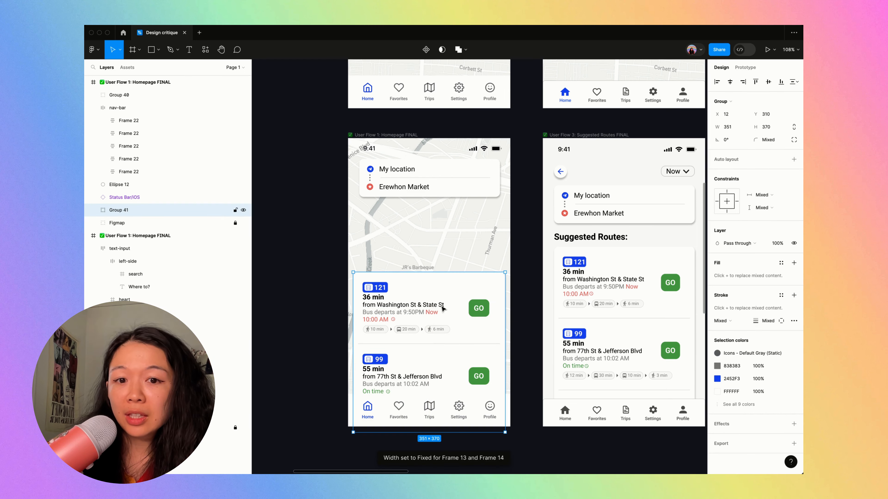
pyautogui.moveTo(432, 312); pyautogui.dragTo(433, 371)
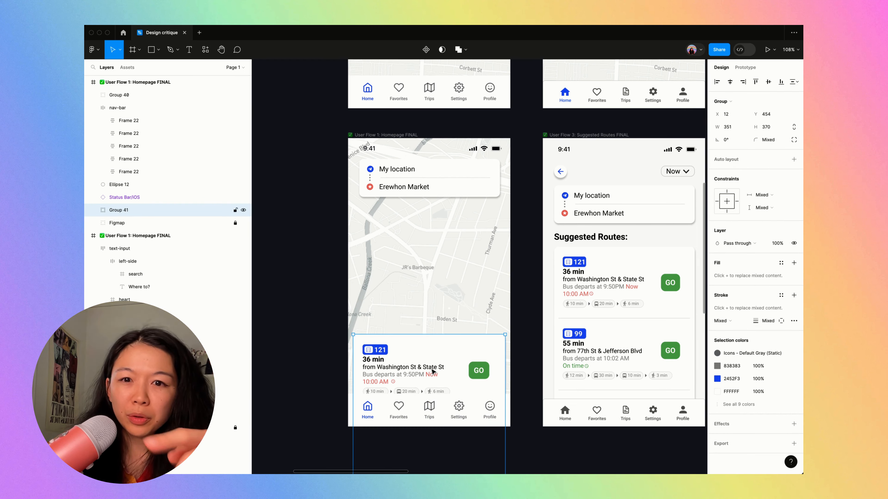
# - Draw an angular route line about 275.5 × 257 across the duplicated homepage's map with the Pen tool
pyautogui.press('p')
pyautogui.click(376, 326)
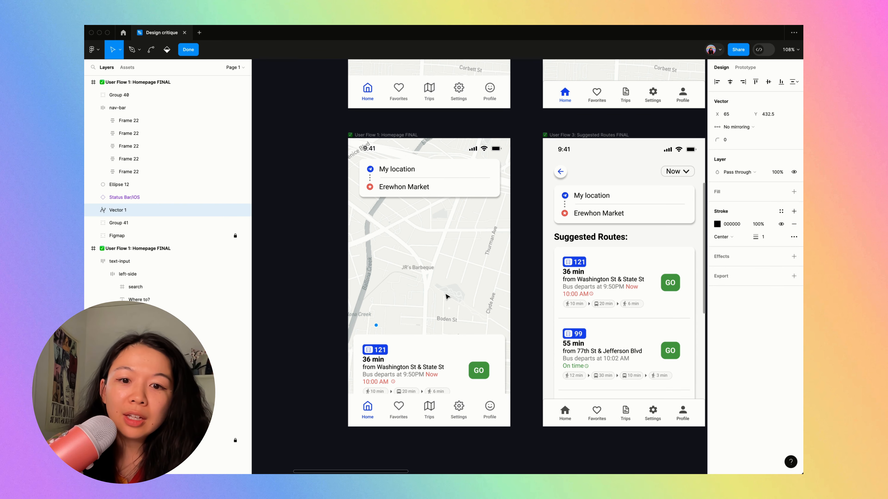
pyautogui.press('p')
pyautogui.click(379, 314)
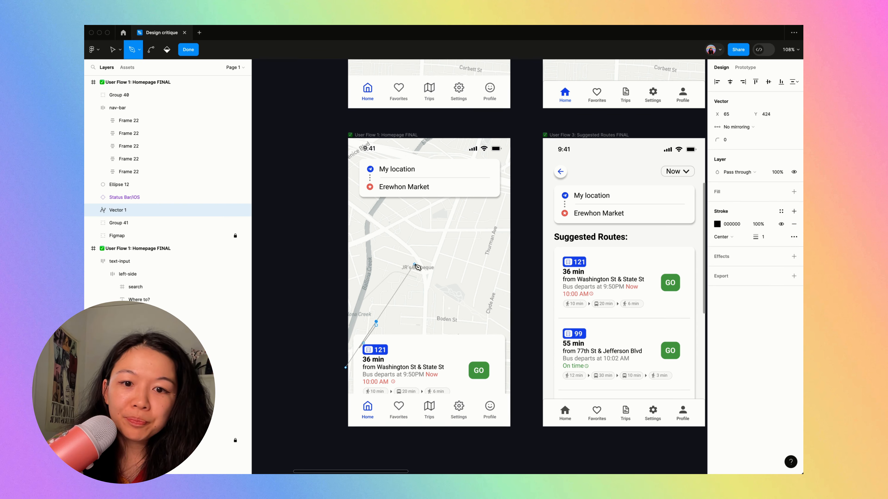
pyautogui.click(432, 280)
pyautogui.click(418, 239)
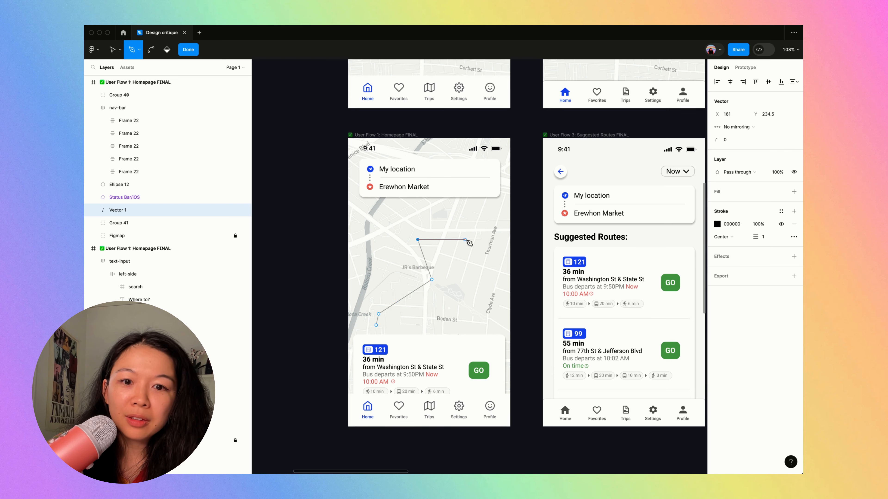
pyautogui.click(467, 239)
pyautogui.click(496, 214)
pyautogui.press('Escape')
# - Colour the route line blue 2452F3, sampled from the 121 bus badge, and hide the editing interface
pyautogui.press('Escape')
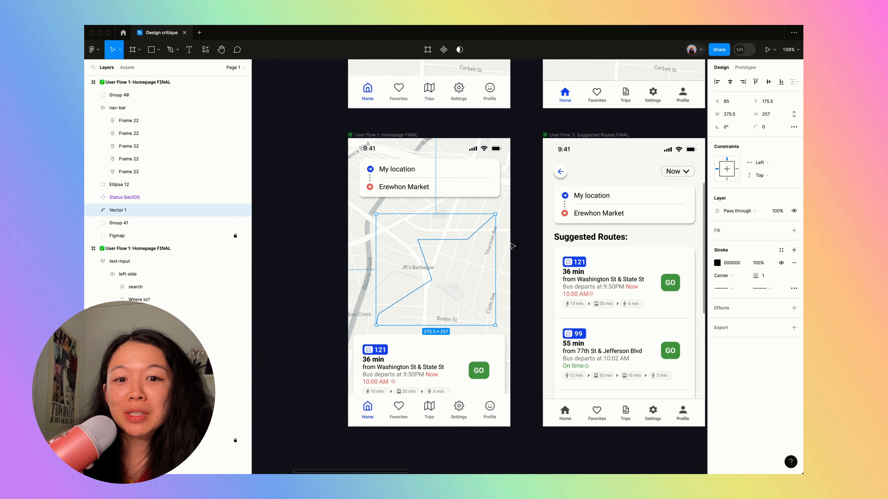
pyautogui.press('i')
pyautogui.press('Escape')
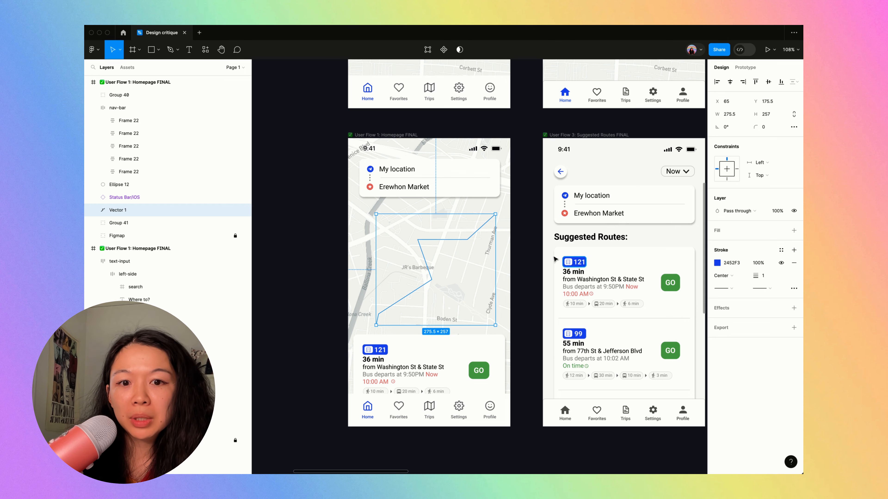
pyautogui.click(529, 244)
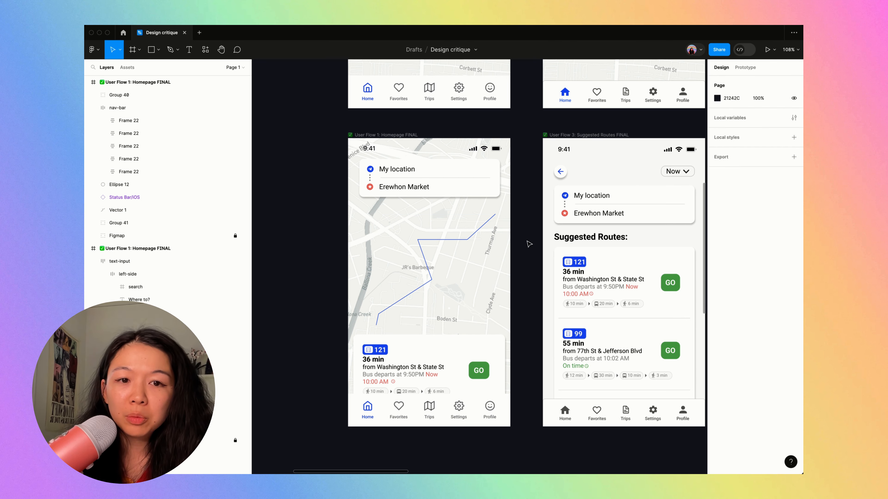
pyautogui.press('super+backslash')
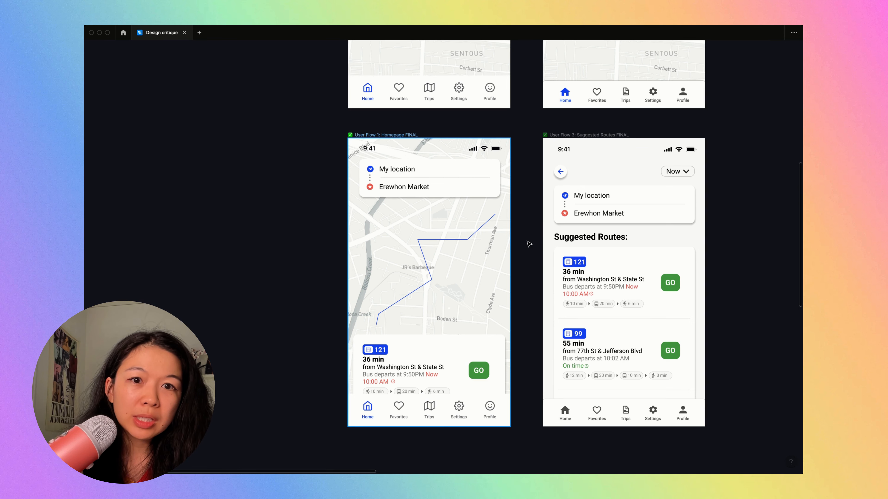
# - Compare the new map-based route screen with the original Suggested Routes screen
pyautogui.hscroll(1, 529, 244)
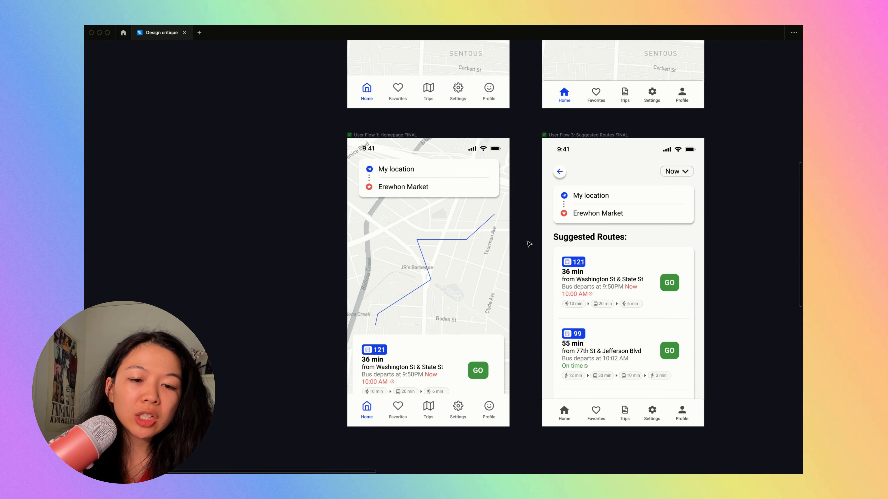
pyautogui.hscroll(2, 529, 244)
pyautogui.scroll(1, 529, 244)
pyautogui.hscroll(2, 529, 244)
pyautogui.scroll(2, 529, 245)
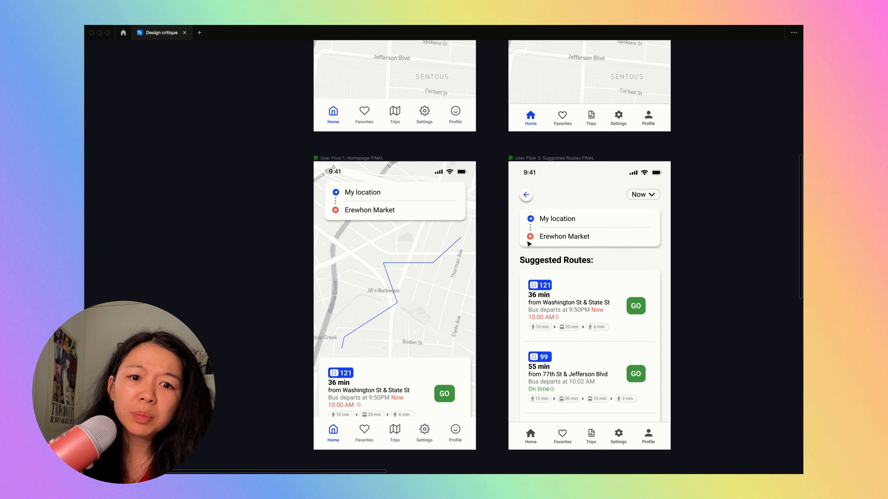
pyautogui.hscroll(1, 528, 244)
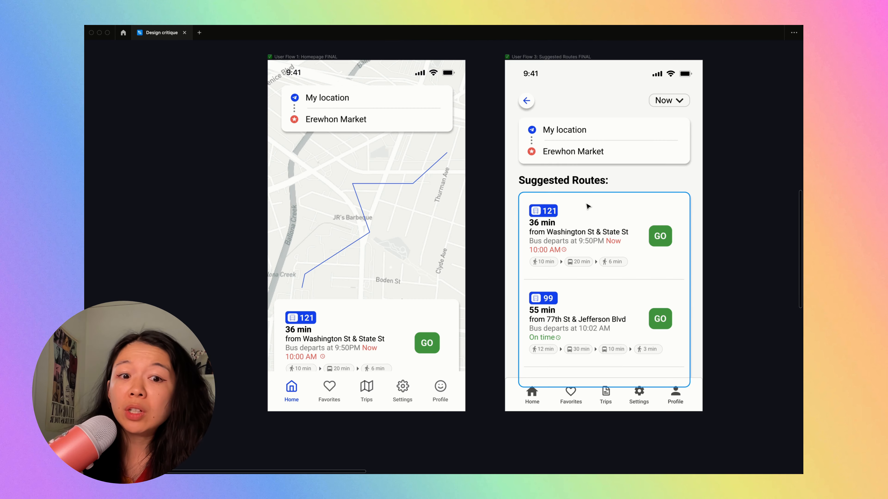
pyautogui.scroll(-3, 588, 207)
pyautogui.click(405, 116)
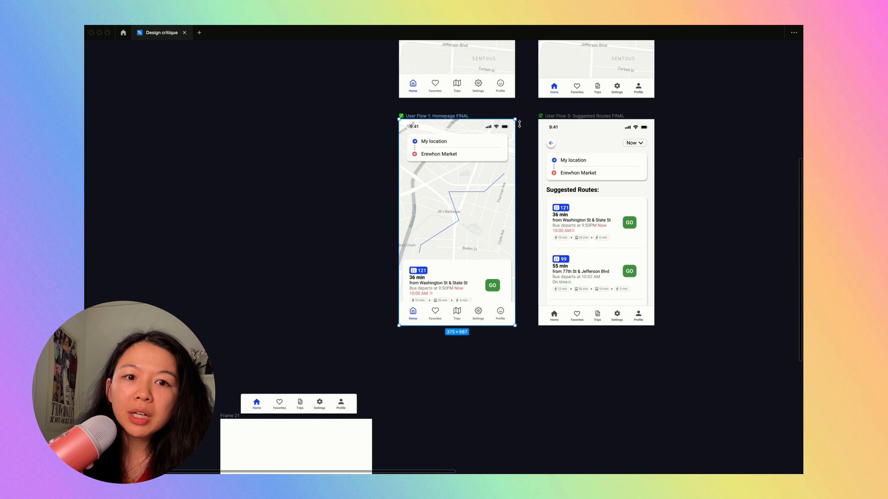
pyautogui.scroll(4, 393, 229)
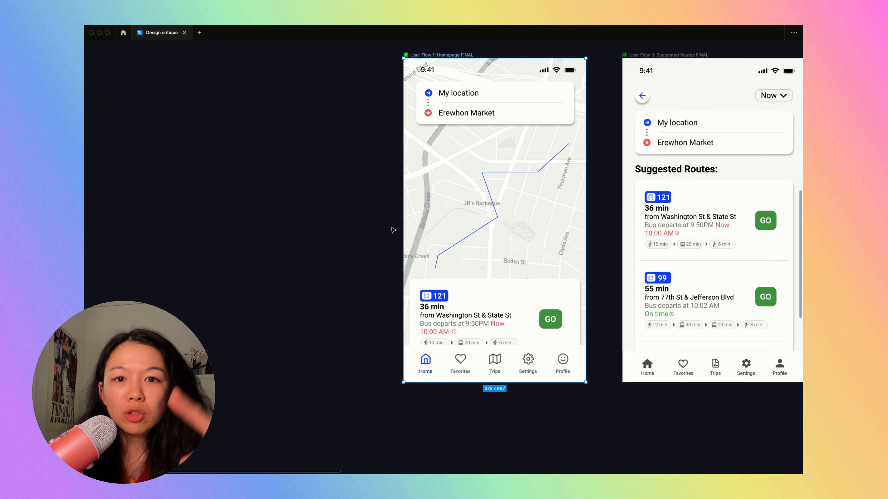
pyautogui.click(345, 259)
pyautogui.hscroll(1, 345, 260)
pyautogui.scroll(1, 345, 259)
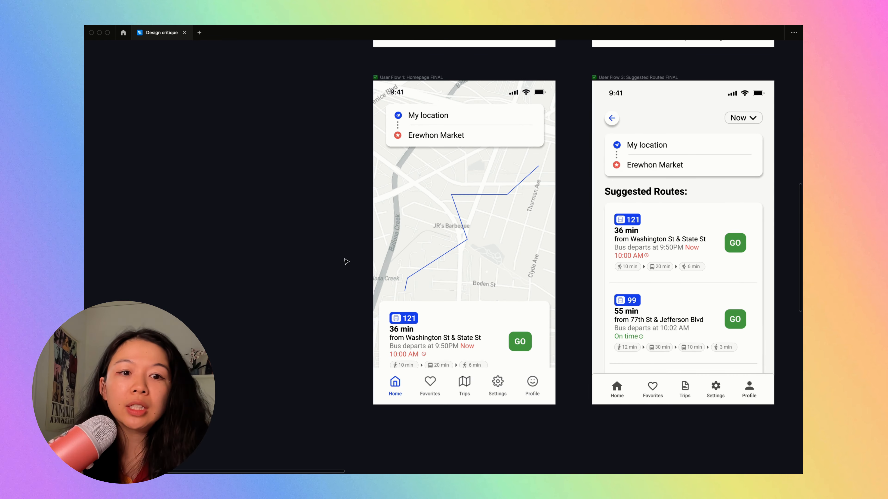
pyautogui.hscroll(1, 345, 259)
pyautogui.scroll(1, 345, 260)
pyautogui.hscroll(2, 615, 267)
# - Examine the original Suggested Routes results list up close, including the 121 and 99 bus entries and their GO buttons
pyautogui.click(614, 268)
pyautogui.scroll(5, 612, 270)
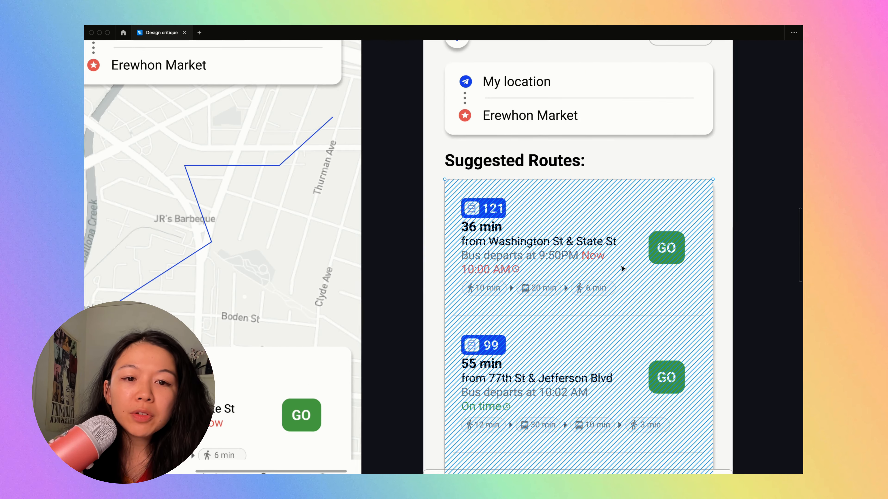
pyautogui.click(698, 145)
pyautogui.scroll(-4, 563, 148)
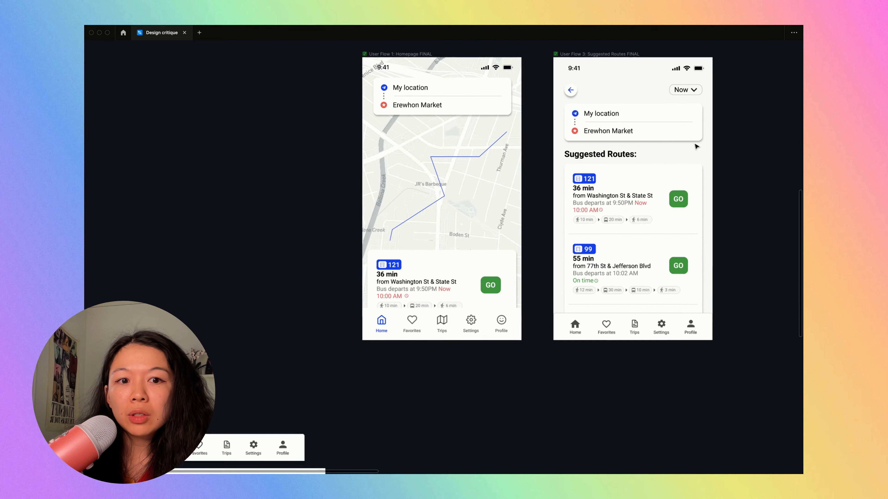
pyautogui.scroll(3, 478, 198)
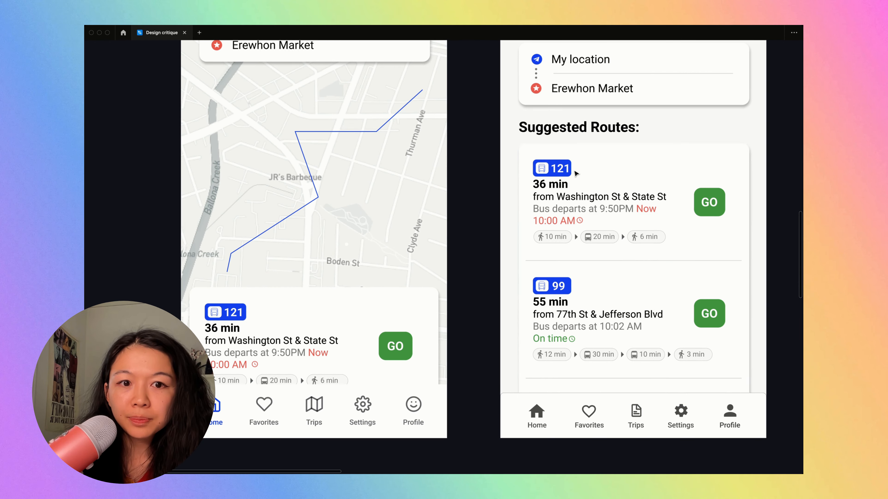
pyautogui.hscroll(2, 576, 173)
pyautogui.scroll(-3, 576, 174)
pyautogui.scroll(3, 600, 178)
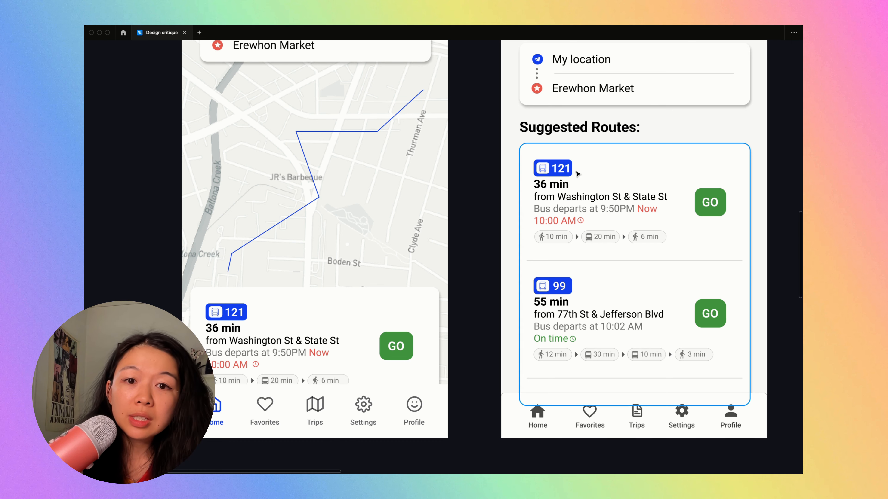
pyautogui.hscroll(1, 576, 173)
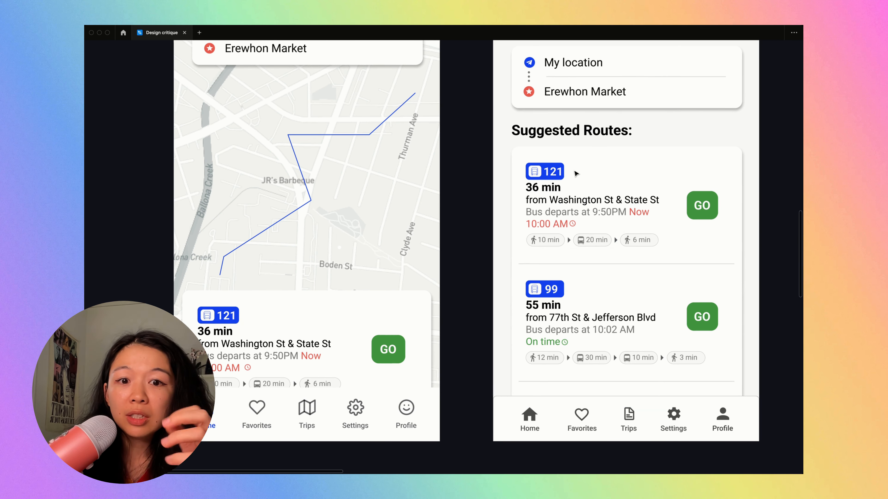
# - Review the original Suggested Routes results list beside the map-based route screen at different magnifications
pyautogui.hscroll(1, 576, 173)
pyautogui.hscroll(2, 576, 173)
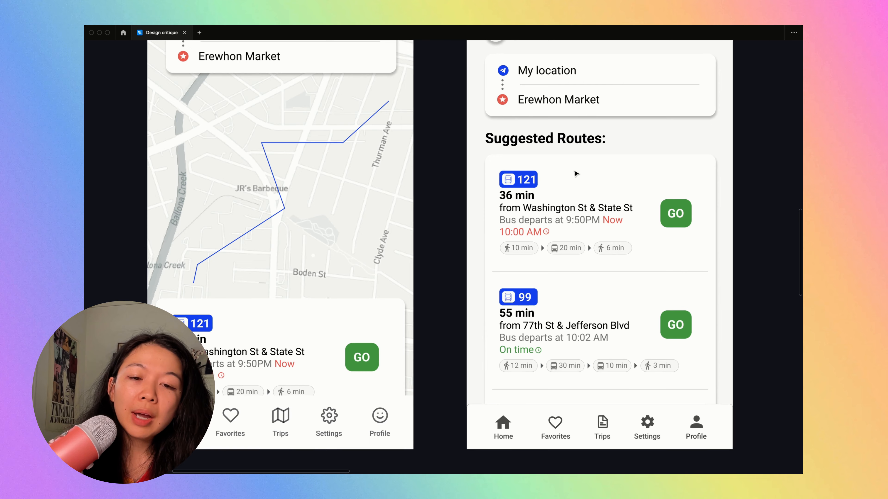
pyautogui.hscroll(5, 576, 173)
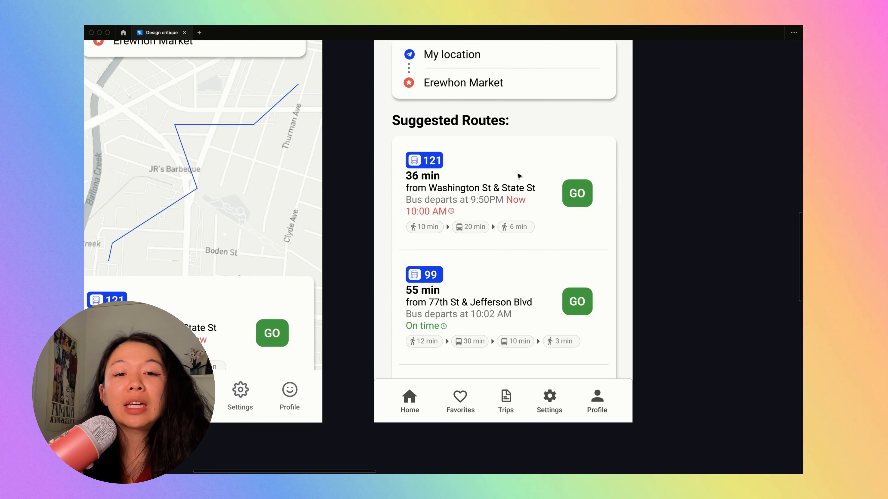
pyautogui.scroll(2, 520, 176)
pyautogui.scroll(1, 520, 176)
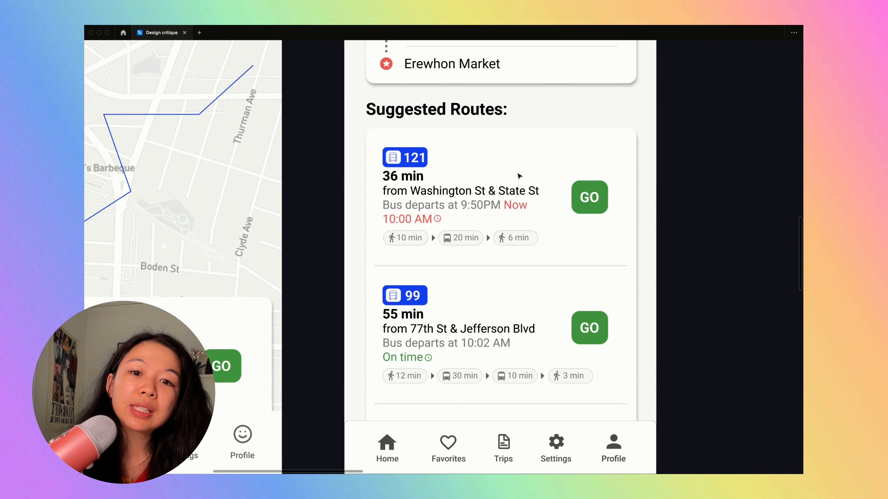
pyautogui.scroll(-1, 520, 176)
pyautogui.scroll(-3, 519, 176)
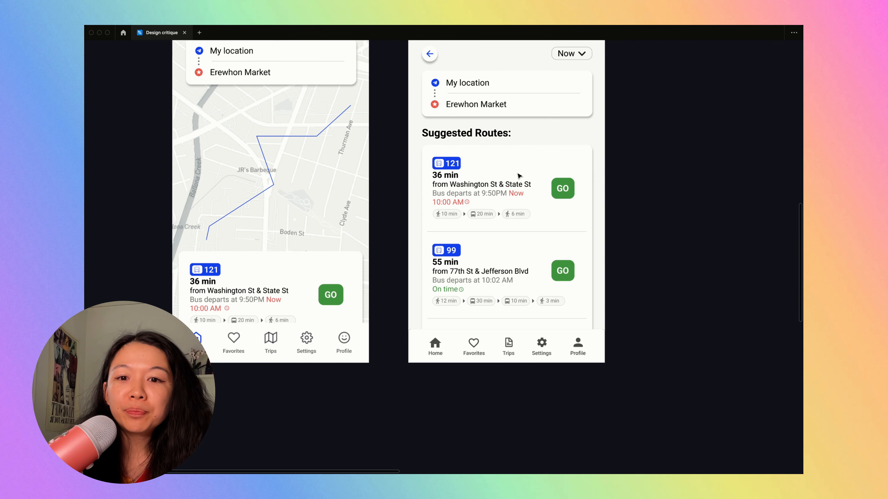
pyautogui.scroll(-2, 520, 176)
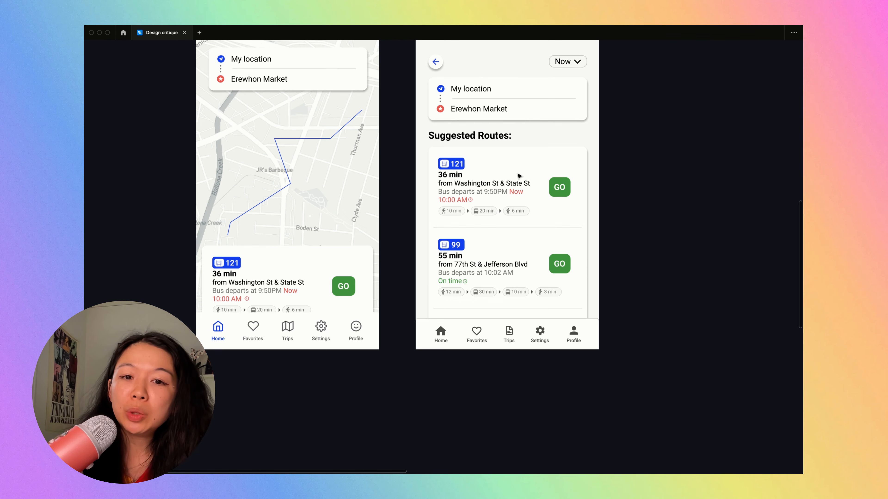
pyautogui.scroll(3, 491, 150)
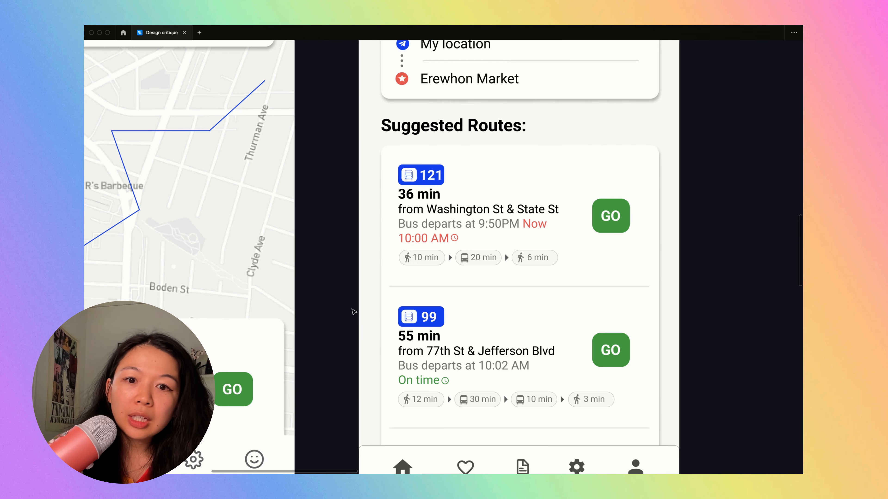
# - Inspect the 121 bus entry's text block, checking the trip duration and the departure time lines
pyautogui.click(420, 200)
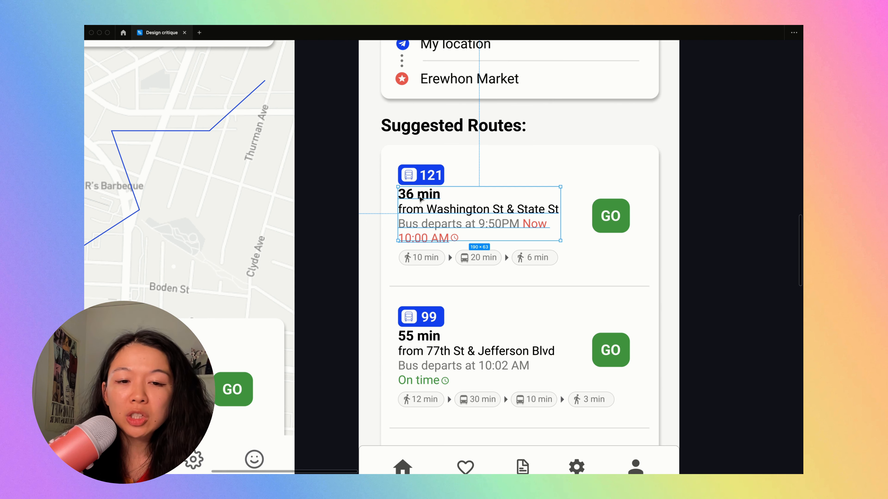
pyautogui.doubleClick(420, 199)
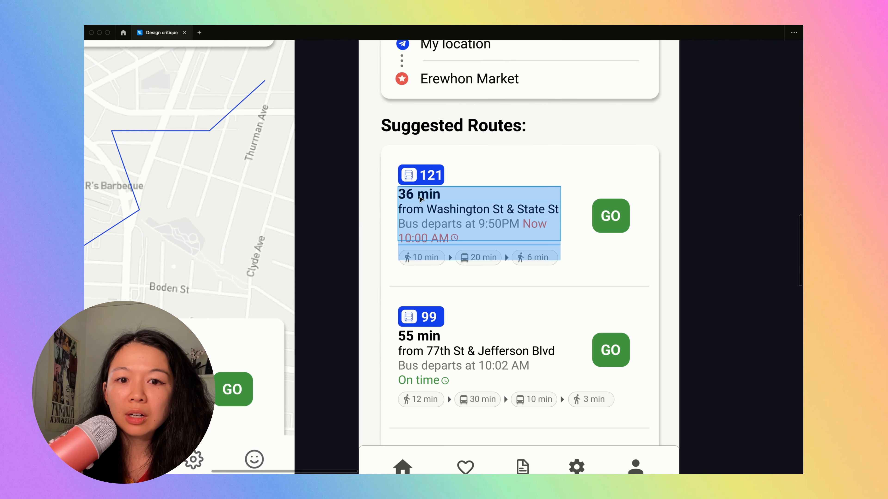
pyautogui.tripleClick(419, 197)
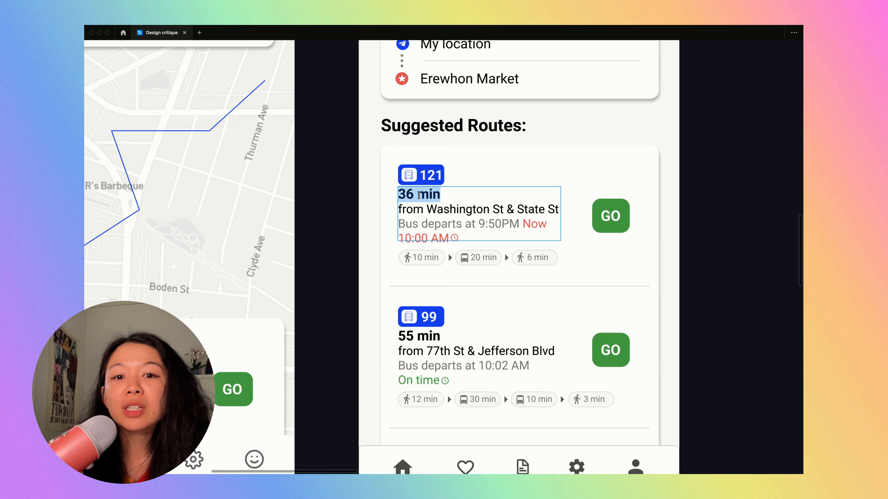
pyautogui.click(419, 196)
pyautogui.click(359, 254)
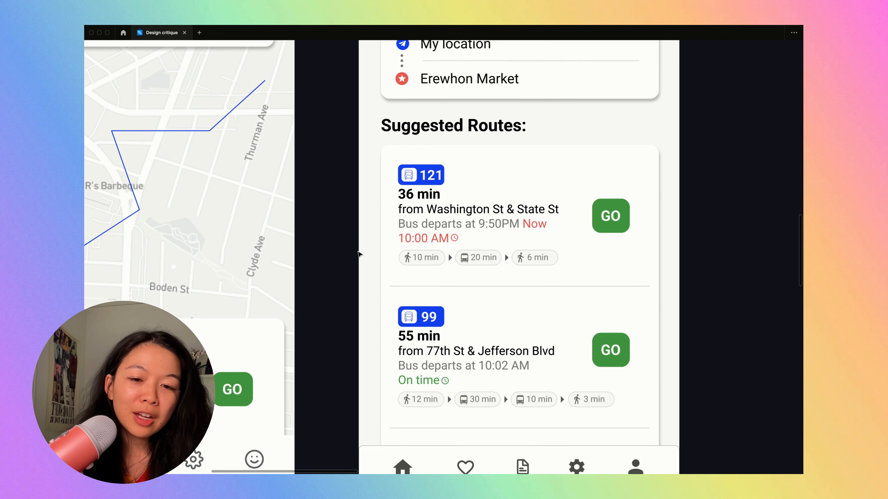
pyautogui.doubleClick(528, 225)
pyautogui.moveTo(521, 226); pyautogui.dragTo(534, 239)
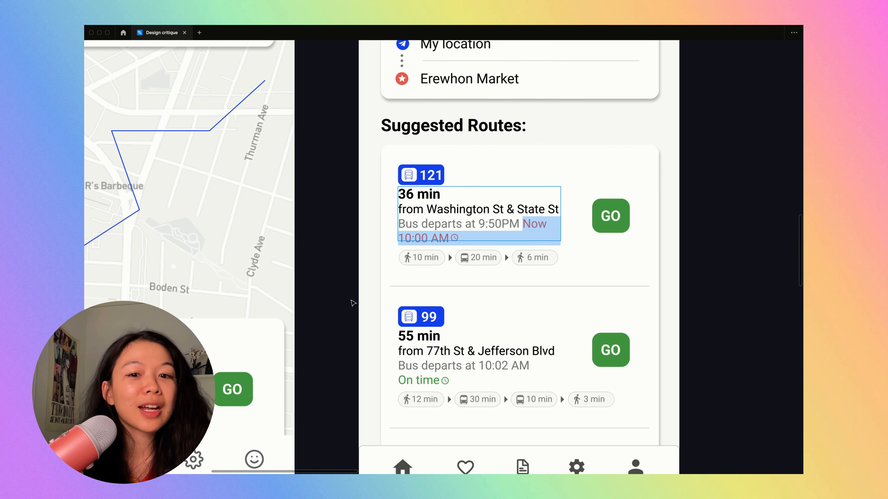
pyautogui.click(341, 297)
# - Examine the 121 entry's row of walk and bus duration pills up close and within the full screen
pyautogui.scroll(-3, 341, 297)
pyautogui.scroll(5, 406, 268)
pyautogui.click(410, 271)
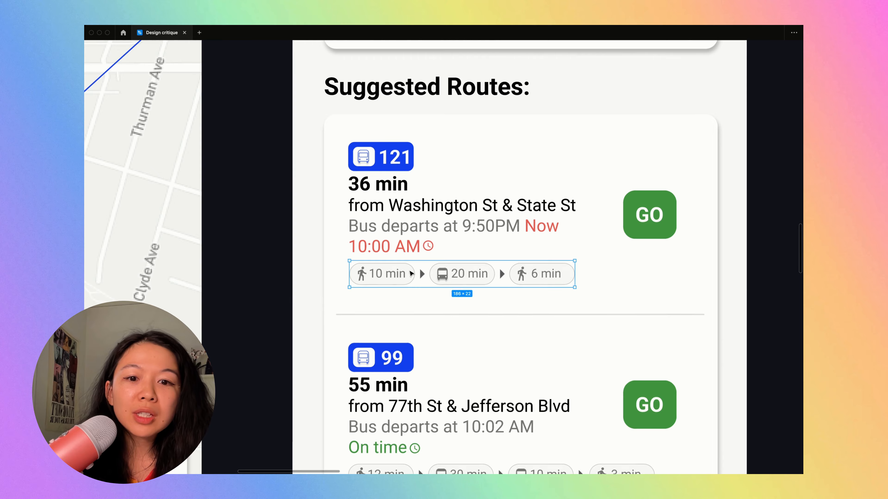
pyautogui.scroll(5, 411, 273)
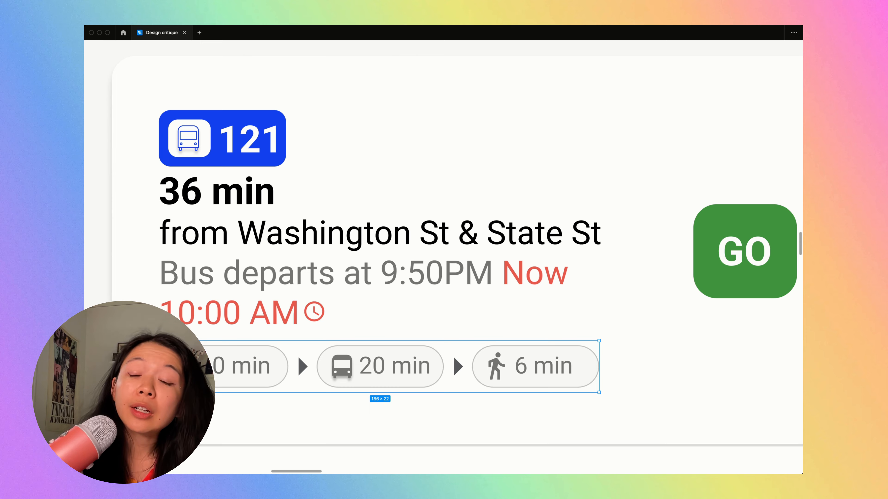
pyautogui.scroll(-5, 425, 275)
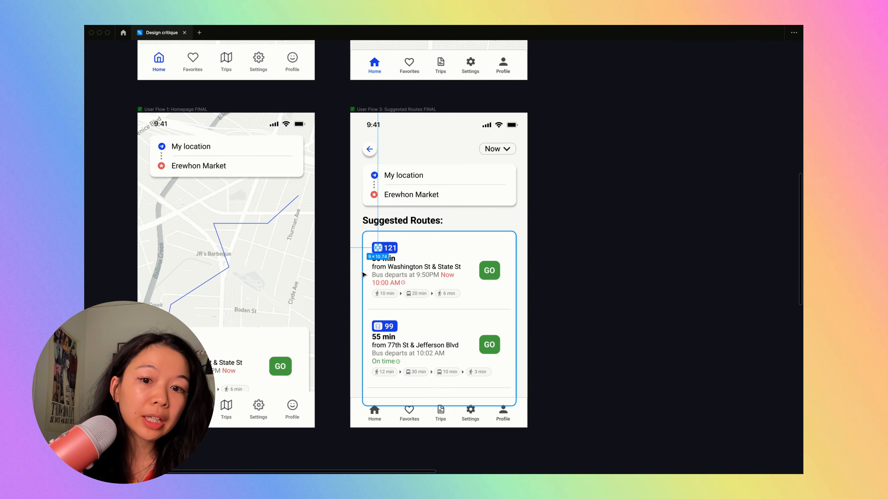
pyautogui.scroll(3, 457, 275)
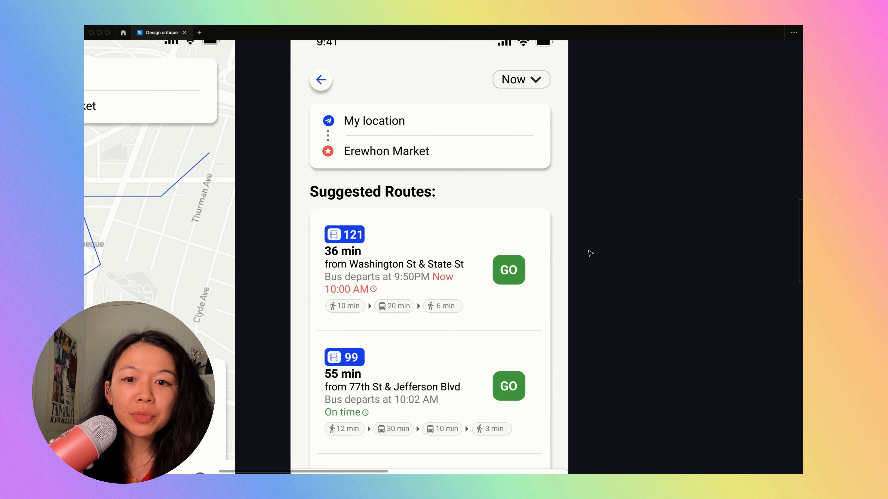
# - Examine the reference transit app screenshots beside the Suggested Routes screen, focusing on the Directions screen's map and results card
pyautogui.click(412, 227)
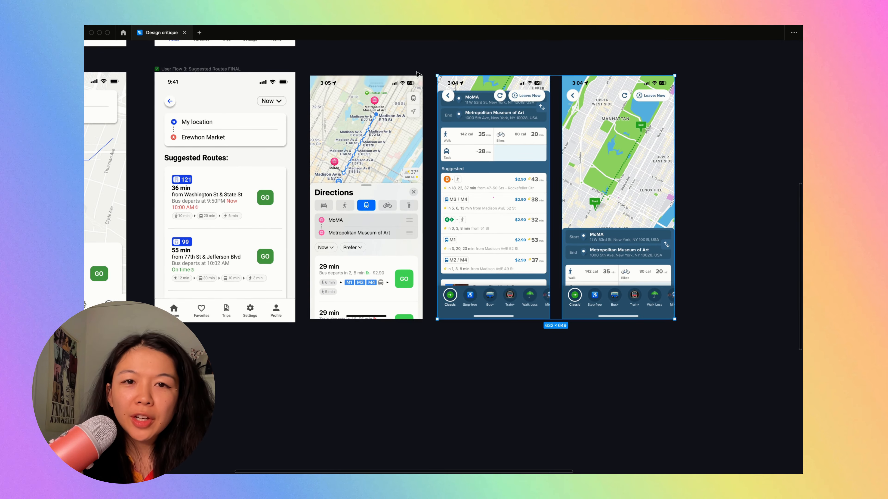
pyautogui.click(422, 62)
pyautogui.hscroll(-1, 423, 60)
pyautogui.scroll(5, 423, 60)
pyautogui.scroll(-2, 423, 60)
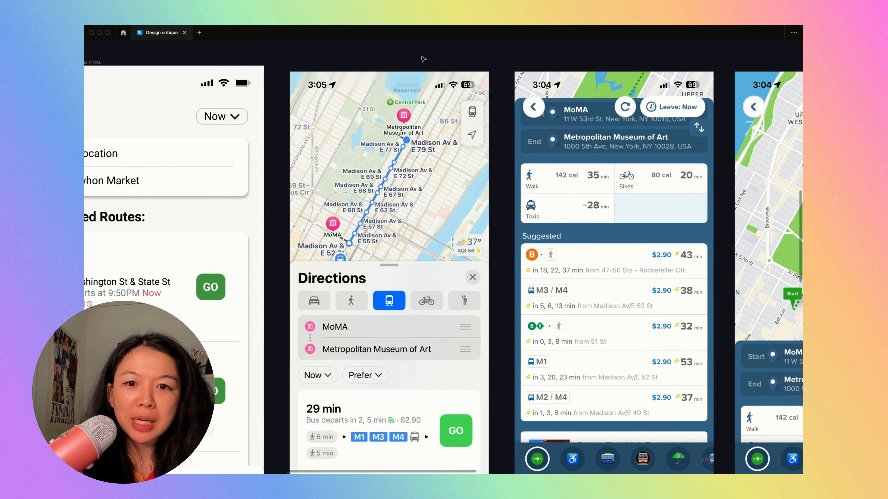
pyautogui.hscroll(1, 424, 59)
pyautogui.scroll(-5, 423, 60)
pyautogui.click(371, 135)
pyautogui.scroll(5, 371, 135)
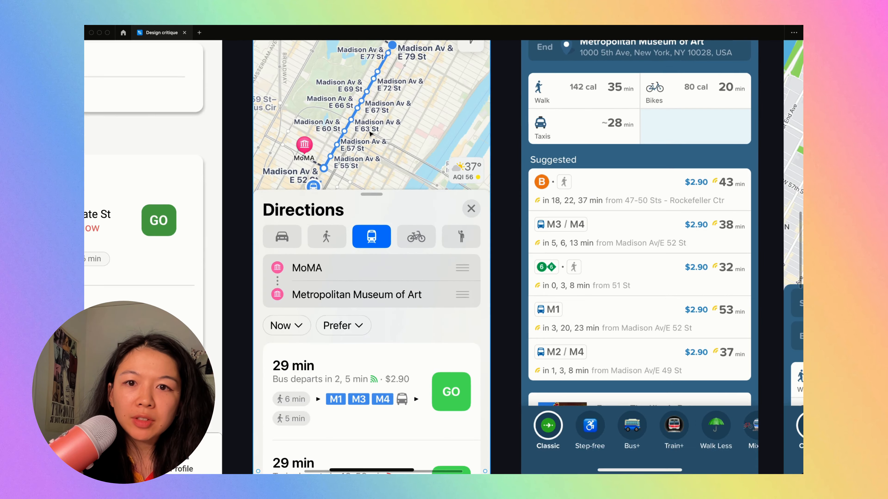
# - Swap the two blue transit app screenshots so the map view comes before the Suggested list view
pyautogui.scroll(-3, 371, 135)
pyautogui.scroll(-4, 371, 135)
pyautogui.moveTo(556, 196); pyautogui.dragTo(741, 194)
pyautogui.keyDown('shift'); pyautogui.click(659, 209); pyautogui.keyUp('shift')
pyautogui.moveTo(659, 208); pyautogui.dragTo(588, 207)
# - Compare the map-based route screen and the original Suggested Routes screen with the reference Directions screenshot
pyautogui.scroll(5, 588, 206)
pyautogui.click(404, 245)
pyautogui.scroll(-4, 405, 246)
pyautogui.scroll(1, 405, 244)
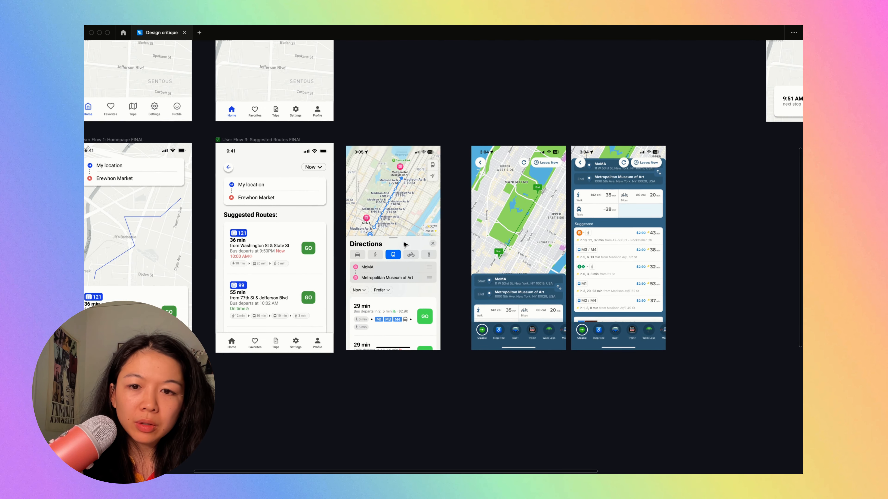
pyautogui.hscroll(-5, 234, 264)
pyautogui.scroll(3, 232, 293)
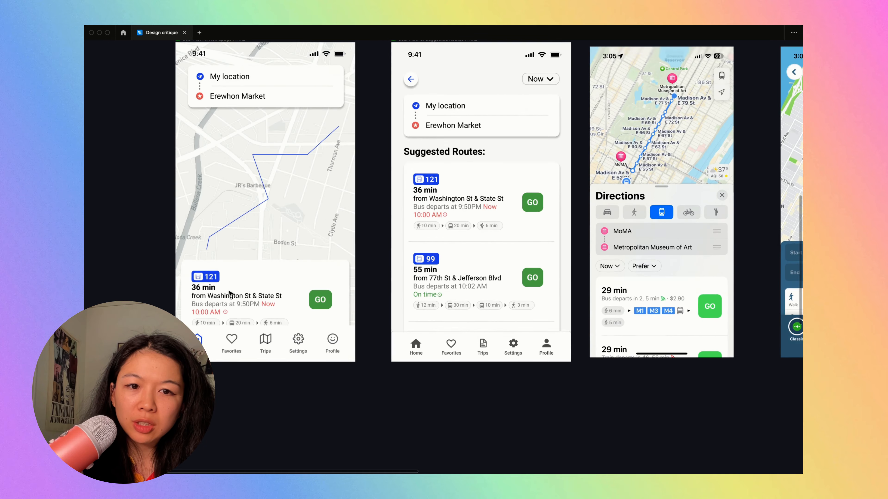
pyautogui.hscroll(-3, 229, 294)
pyautogui.scroll(-1, 229, 294)
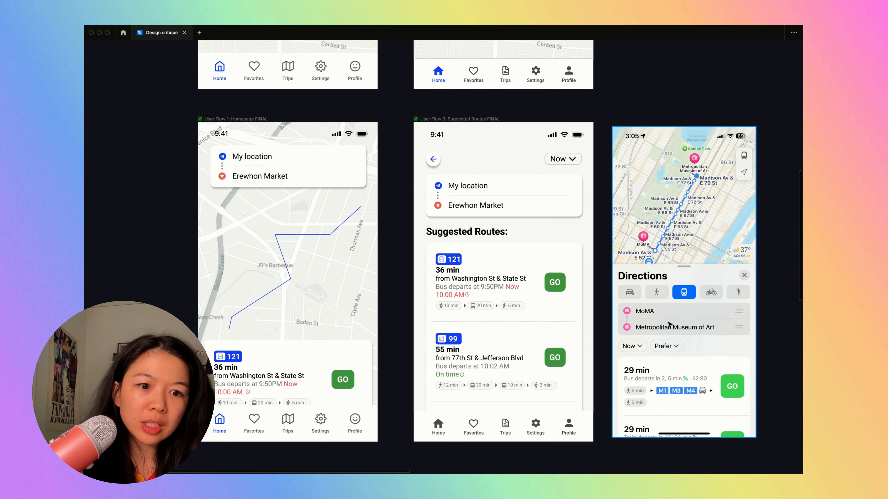
pyautogui.scroll(-4, 668, 324)
pyautogui.scroll(2, 516, 324)
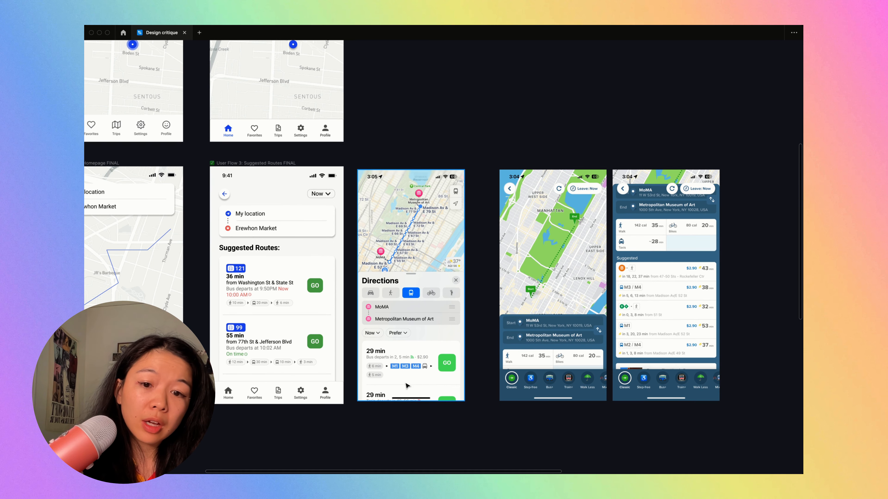
# - Try moving the map screen's start and destination card down to just above the 121 route card, and undo the move
pyautogui.hscroll(-2, 407, 386)
pyautogui.scroll(3, 315, 216)
pyautogui.click(316, 218)
pyautogui.moveTo(317, 218); pyautogui.dragTo(316, 355)
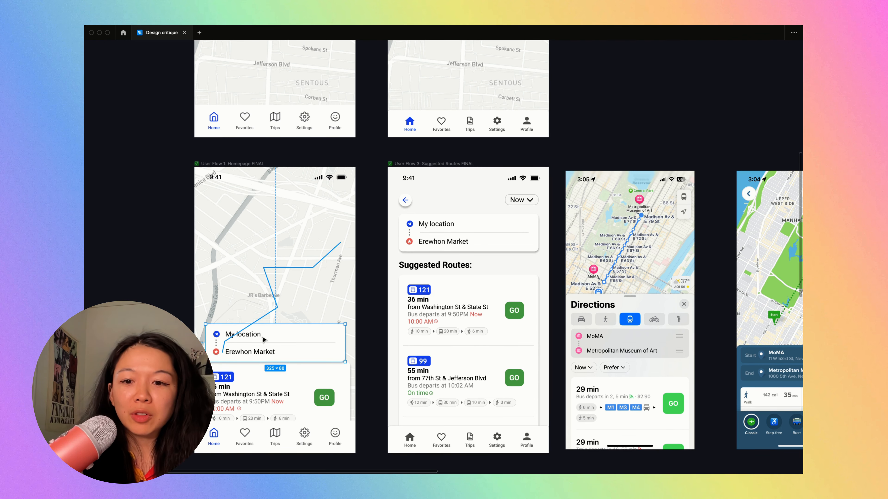
pyautogui.hotkey('ctrl', 'z')
# - Compare how the Directions and blue transit app references arrange their map, location fields and route results
pyautogui.hscroll(2, 163, 271)
pyautogui.hscroll(5, 161, 271)
pyautogui.scroll(-1, 161, 271)
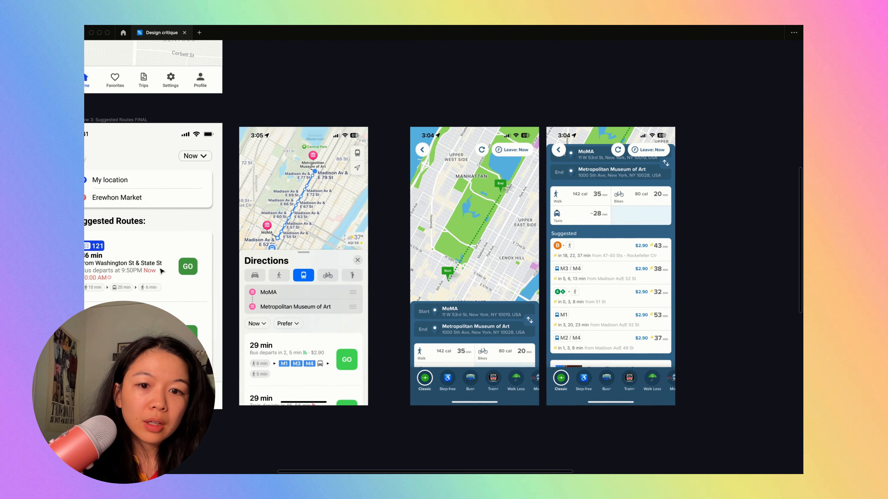
pyautogui.hscroll(-4, 251, 374)
pyautogui.scroll(-1, 251, 374)
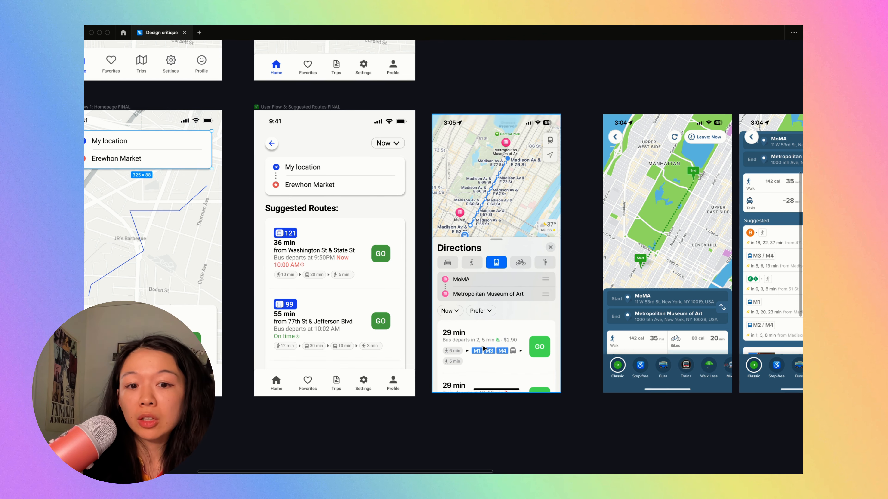
pyautogui.hscroll(2, 580, 362)
pyautogui.scroll(5, 645, 346)
pyautogui.hscroll(2, 646, 346)
pyautogui.scroll(1, 646, 346)
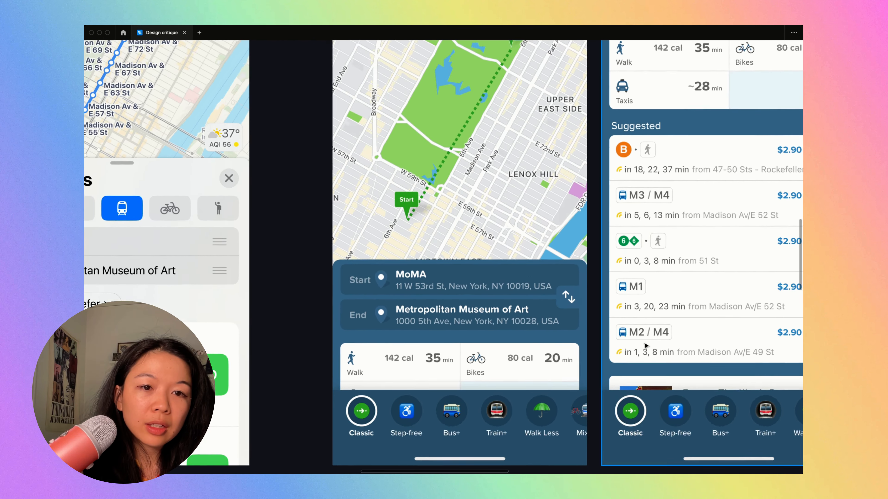
pyautogui.scroll(-3, 644, 345)
pyautogui.scroll(6, 713, 275)
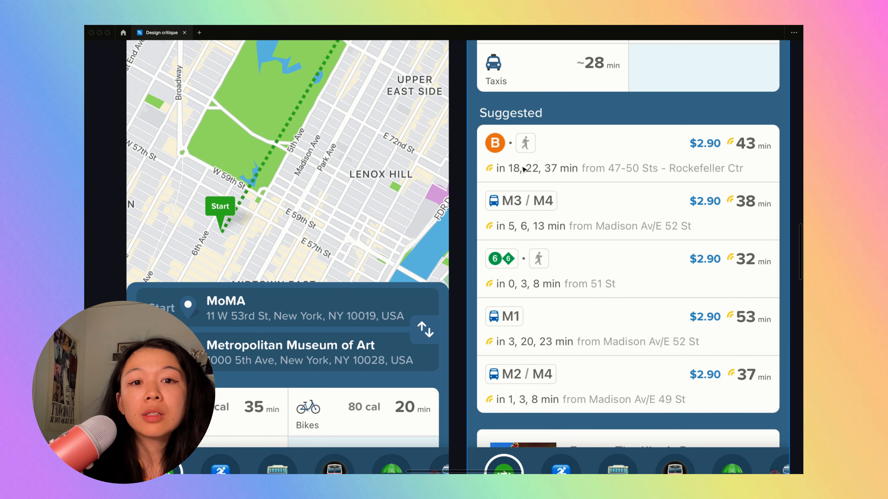
pyautogui.scroll(-3, 582, 157)
pyautogui.hscroll(-4, 583, 156)
pyautogui.hscroll(2, 582, 156)
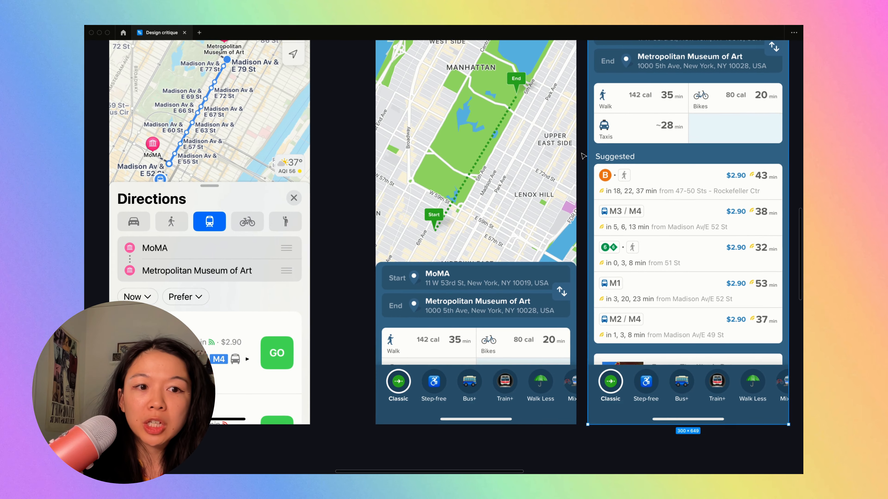
# - Examine the blue transit app's Suggested list up close, including each route's line badges, fare, departure times and duration
pyautogui.hscroll(3, 583, 156)
pyautogui.scroll(3, 583, 157)
pyautogui.scroll(-3, 583, 156)
pyautogui.scroll(1, 583, 156)
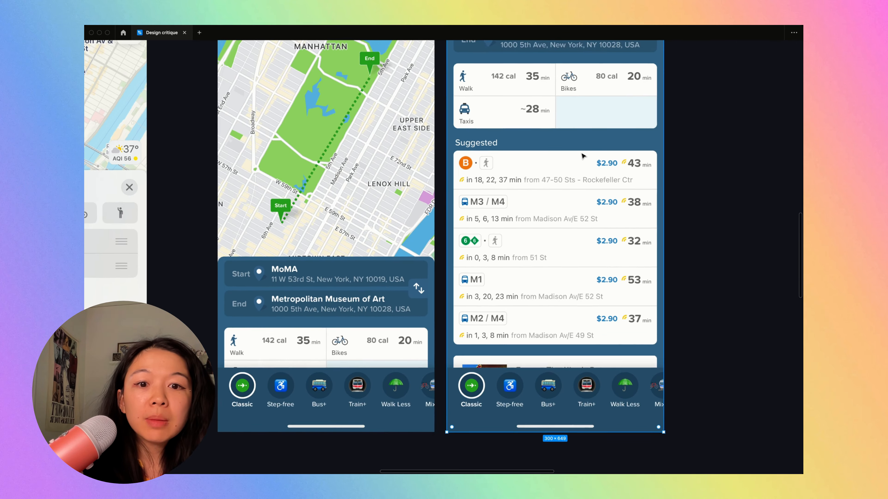
pyautogui.scroll(3, 583, 156)
pyautogui.scroll(-2, 484, 154)
pyautogui.hscroll(-1, 484, 154)
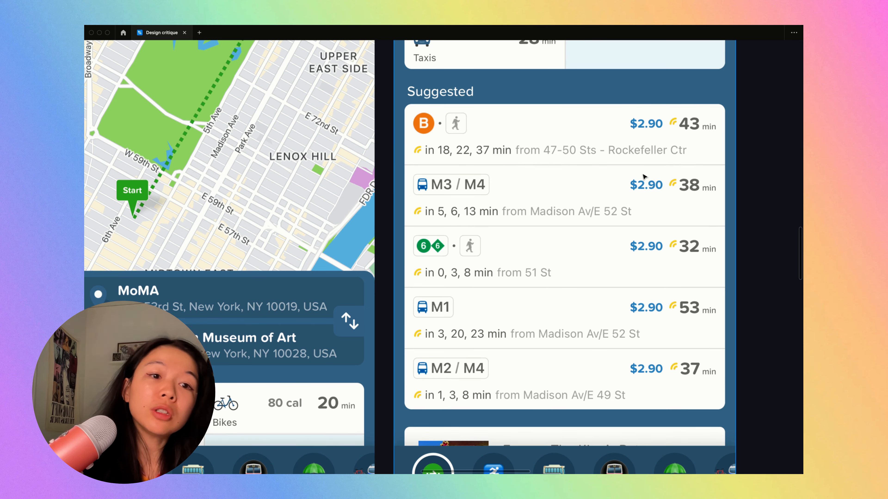
pyautogui.scroll(-5, 646, 168)
pyautogui.scroll(3, 648, 168)
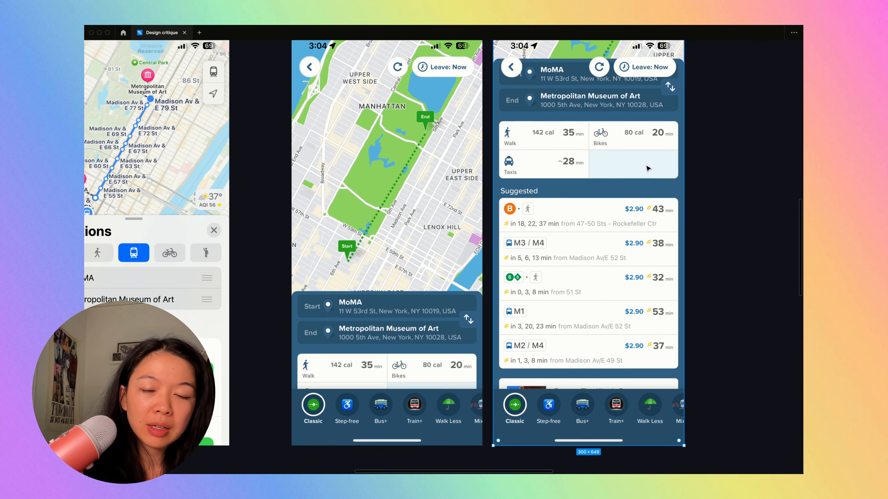
pyautogui.scroll(5, 647, 166)
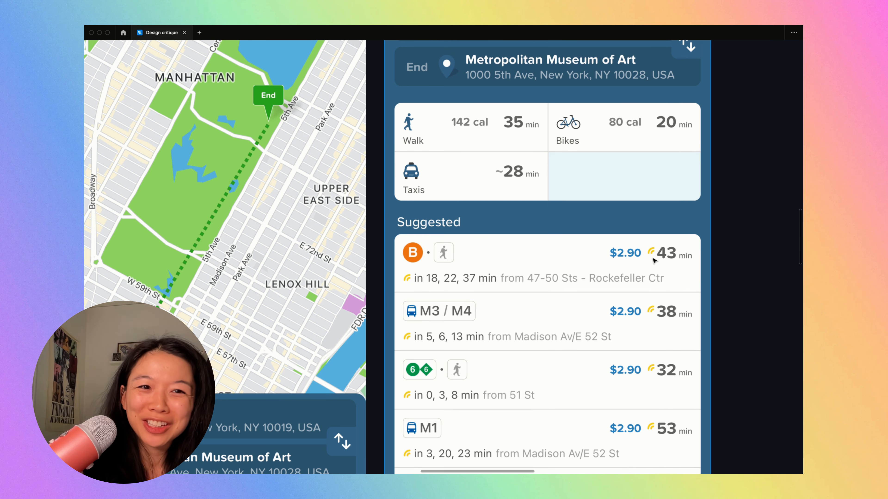
# - Examine the Directions reference's transport mode options, location fields and first bus result beside the original Suggested Routes screen
pyautogui.scroll(-5, 653, 261)
pyautogui.scroll(2, 657, 245)
pyautogui.scroll(5, 662, 232)
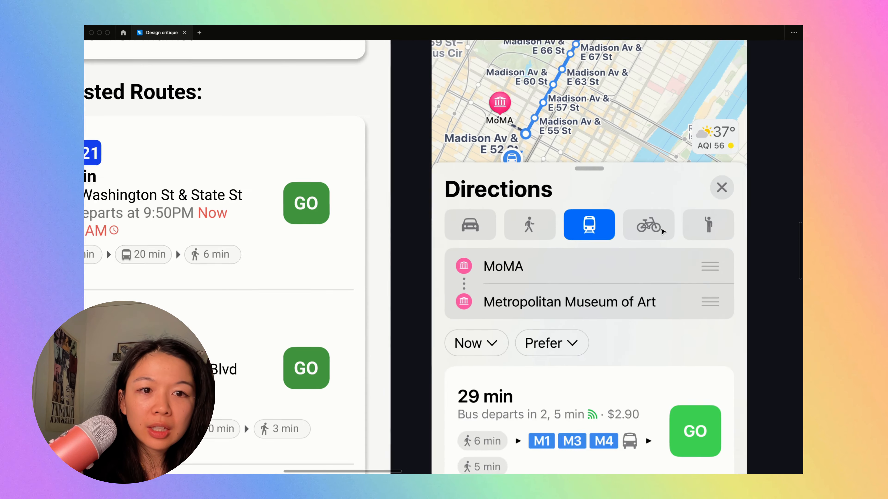
pyautogui.scroll(-5, 662, 231)
pyautogui.scroll(5, 559, 241)
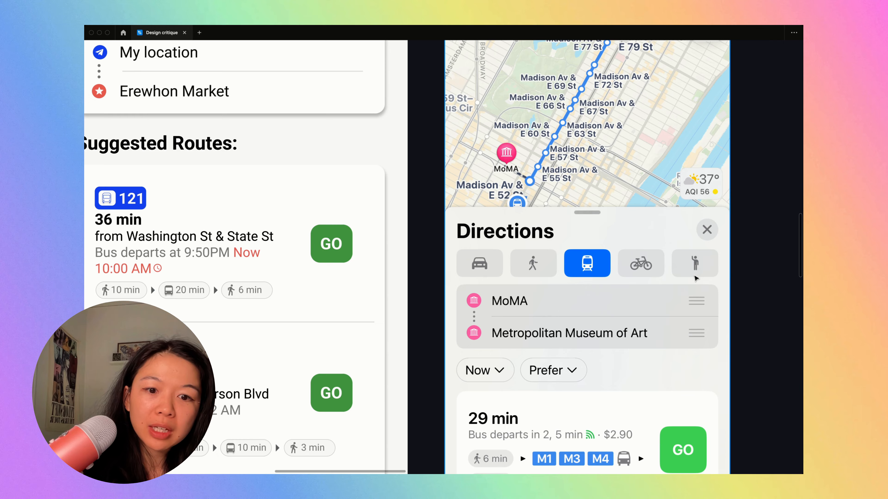
pyautogui.scroll(-5, 696, 279)
pyautogui.scroll(-5, 515, 279)
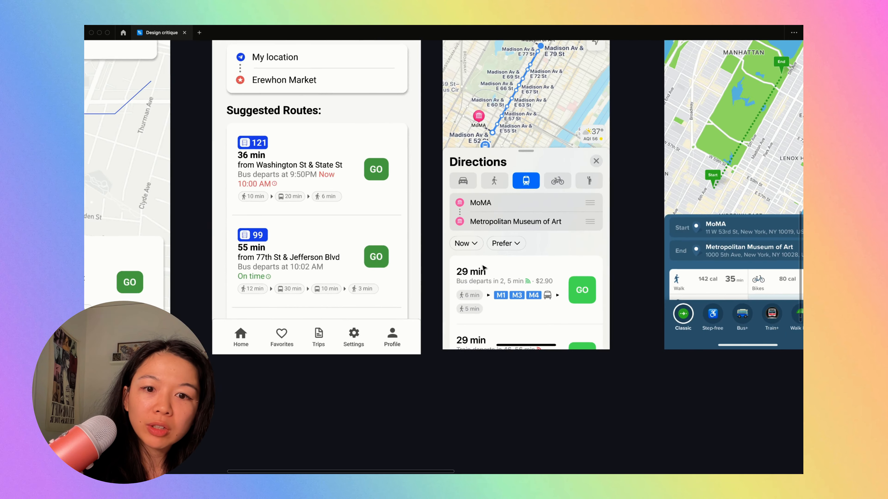
# - Compare the 121 route's GO button and details on the Suggested Routes screen with the first bus result in the Directions reference
pyautogui.scroll(1, 541, 369)
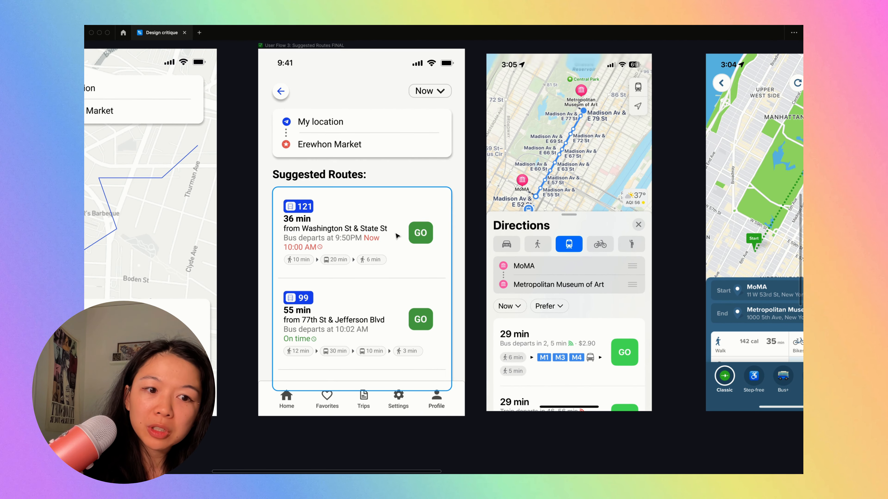
pyautogui.click(420, 233)
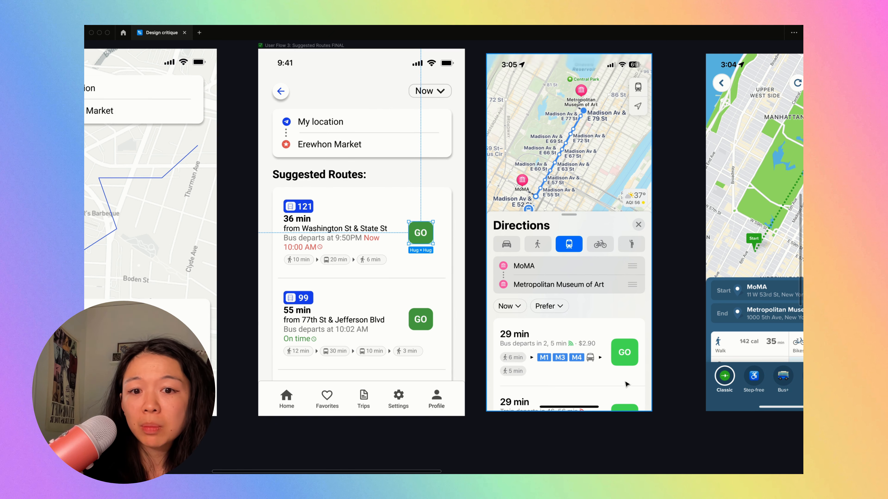
pyautogui.scroll(4, 387, 310)
pyautogui.scroll(1, 387, 310)
pyautogui.scroll(-3, 386, 310)
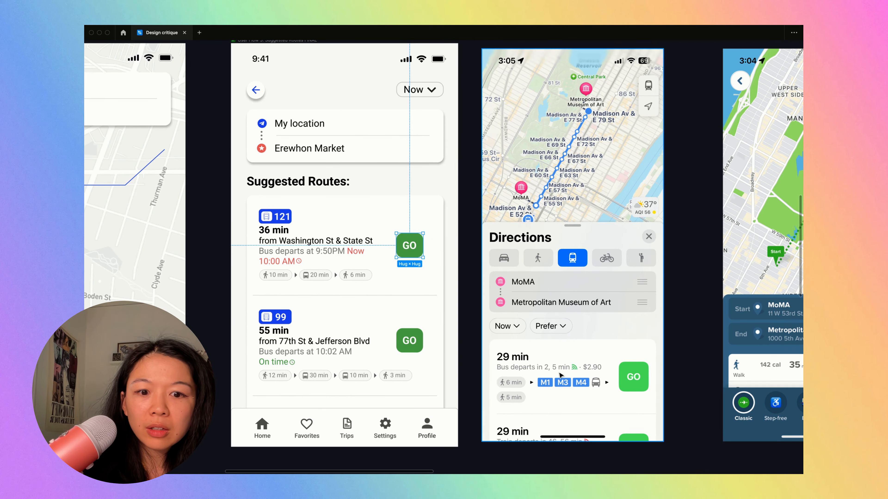
pyautogui.hscroll(3, 560, 375)
pyautogui.scroll(-1, 561, 375)
pyautogui.scroll(4, 561, 375)
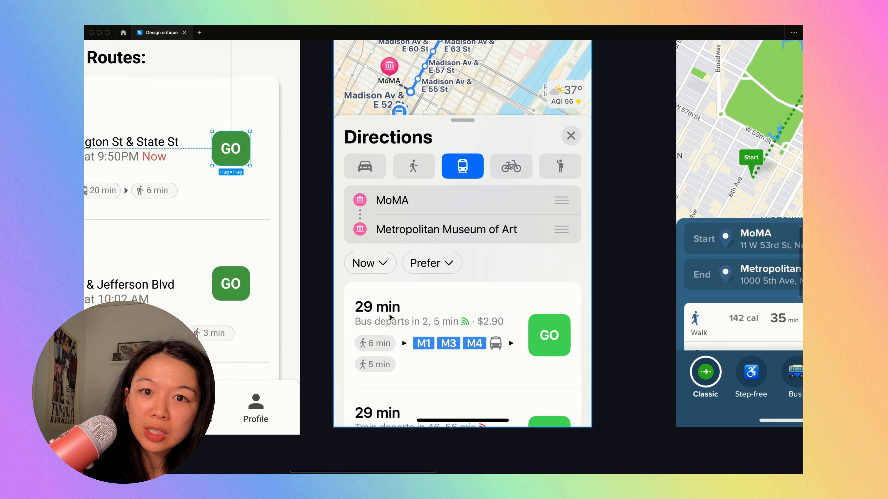
pyautogui.scroll(-1, 398, 316)
pyautogui.hscroll(-1, 397, 315)
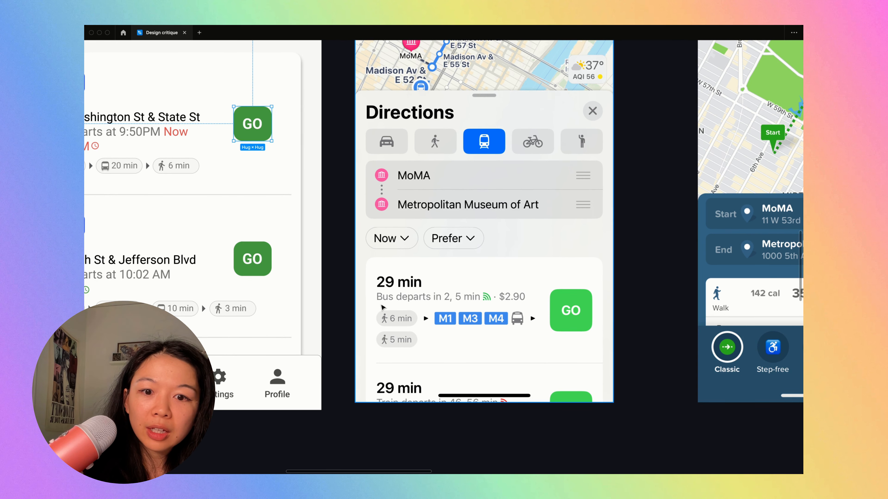
pyautogui.press('r')
pyautogui.moveTo(375, 292); pyautogui.dragTo(530, 348)
pyautogui.press('super+z')
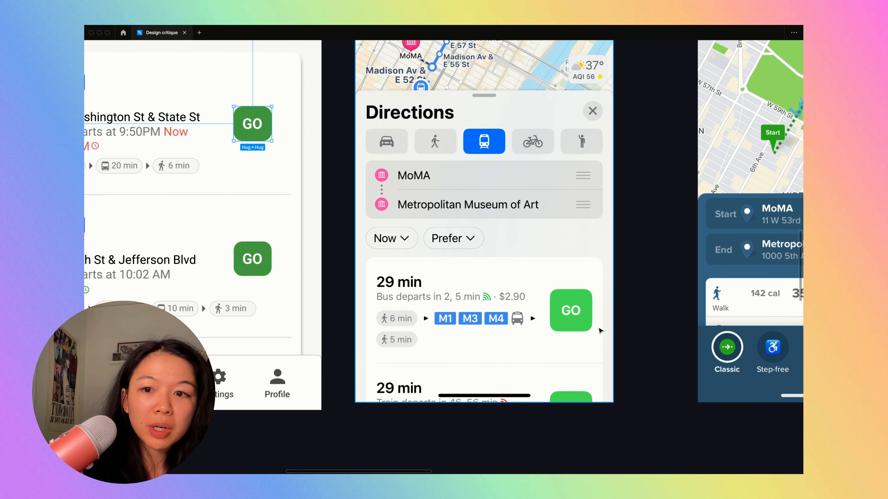
# - Move the Directions reference screenshot from beside the Suggested Routes screen to the far side of the two blue transit app references
pyautogui.scroll(-5, 601, 331)
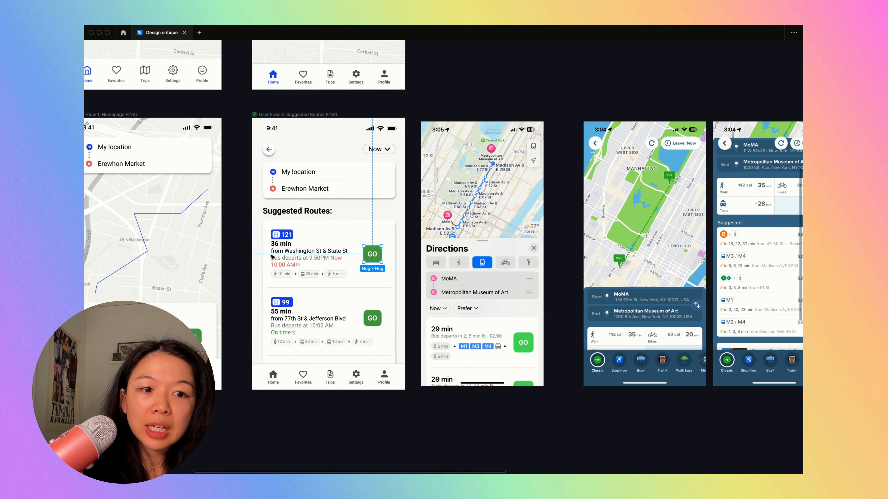
pyautogui.scroll(3, 272, 257)
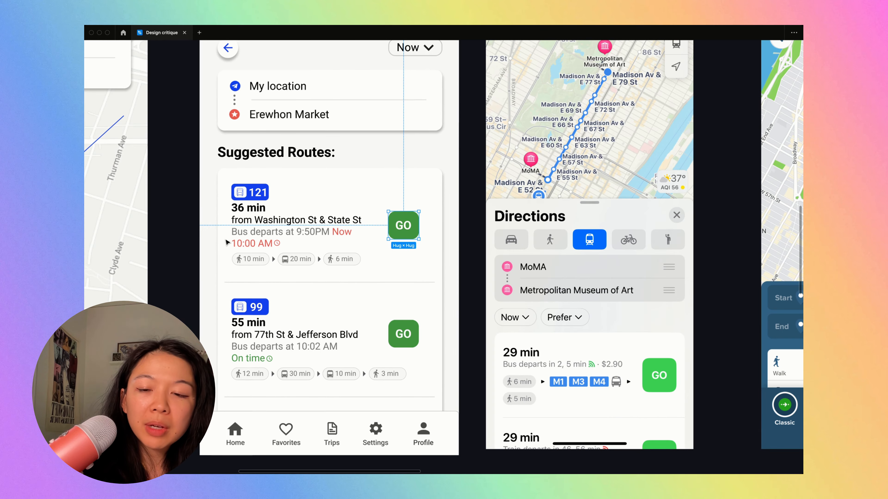
pyautogui.scroll(-4, 286, 214)
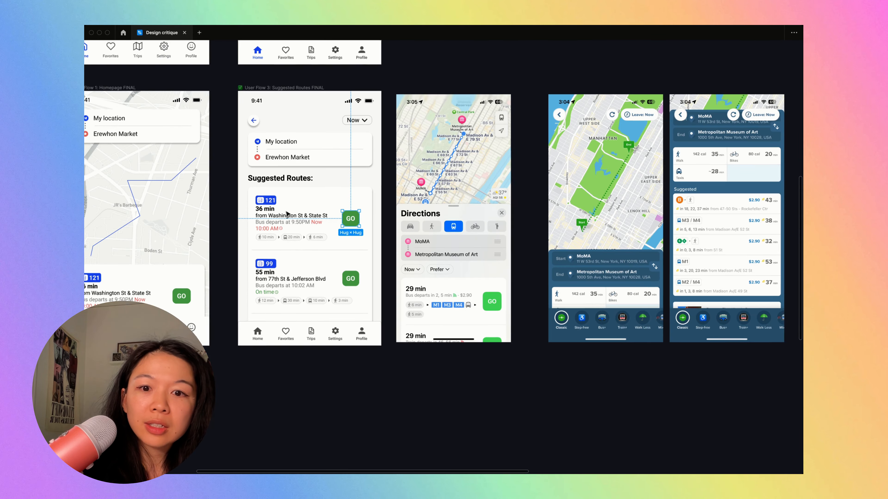
pyautogui.scroll(5, 287, 214)
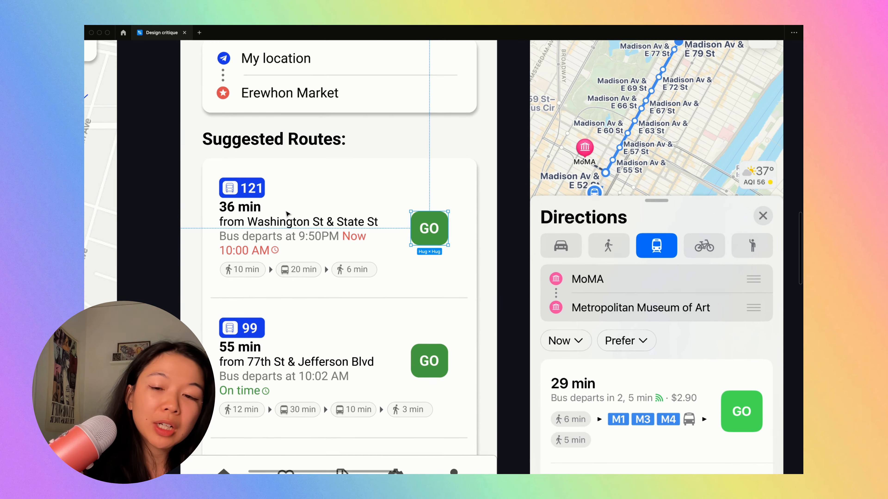
pyautogui.scroll(-7, 287, 214)
pyautogui.moveTo(383, 202); pyautogui.dragTo(670, 204)
pyautogui.scroll(3, 379, 234)
pyautogui.scroll(-2, 380, 234)
pyautogui.hscroll(-4, 379, 234)
pyautogui.scroll(1, 379, 234)
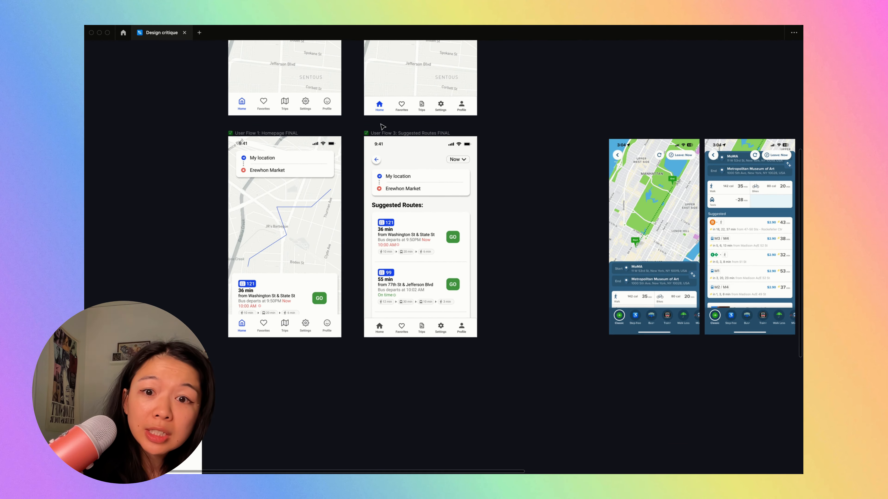
# - Place a copy of the Homepage map screen's route card on the empty canvas beside the Suggested Routes screen
pyautogui.moveTo(380, 132); pyautogui.dragTo(493, 142)
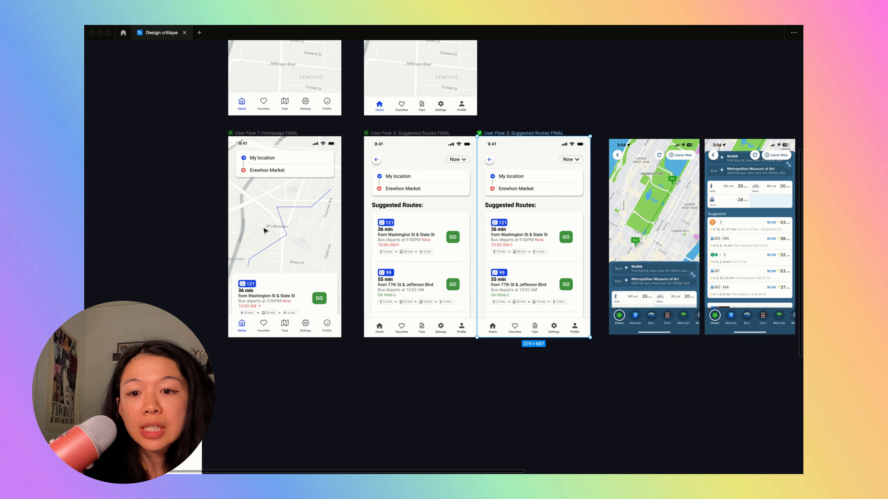
pyautogui.press('Delete')
pyautogui.scroll(1, 264, 230)
pyautogui.hscroll(-1, 264, 230)
pyautogui.click(280, 317)
pyautogui.moveTo(263, 306); pyautogui.dragTo(525, 212)
pyautogui.scroll(5, 525, 208)
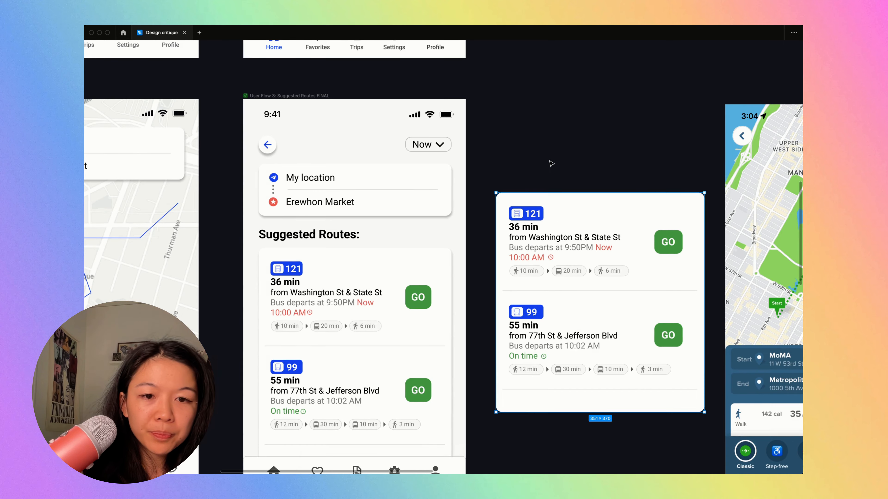
# - Draw a 379 × 418 frame around the copied route card
pyautogui.scroll(-5, 550, 161)
pyautogui.press('f')
pyautogui.moveTo(509, 173)
pyautogui.mouseDown()
pyautogui.moveTo(630, 319)
pyautogui.moveTo(646, 324)
pyautogui.mouseUp()
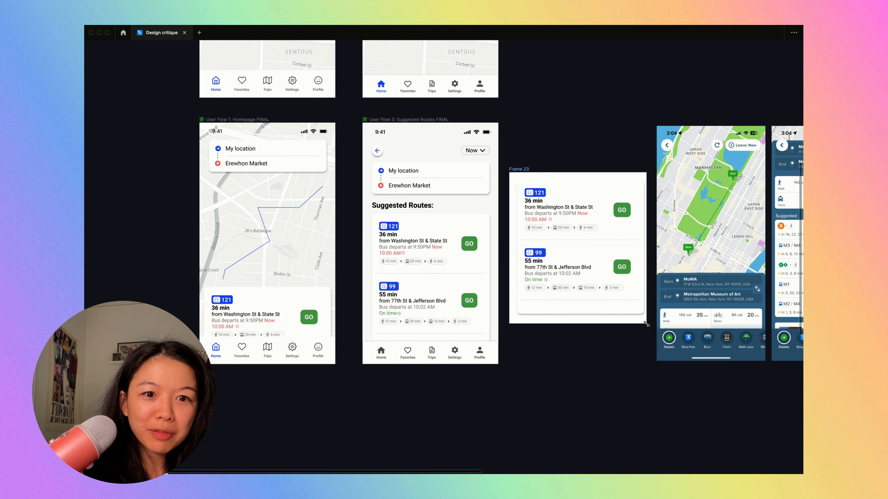
pyautogui.scroll(5, 612, 197)
pyautogui.press('Escape')
pyautogui.scroll(3, 532, 129)
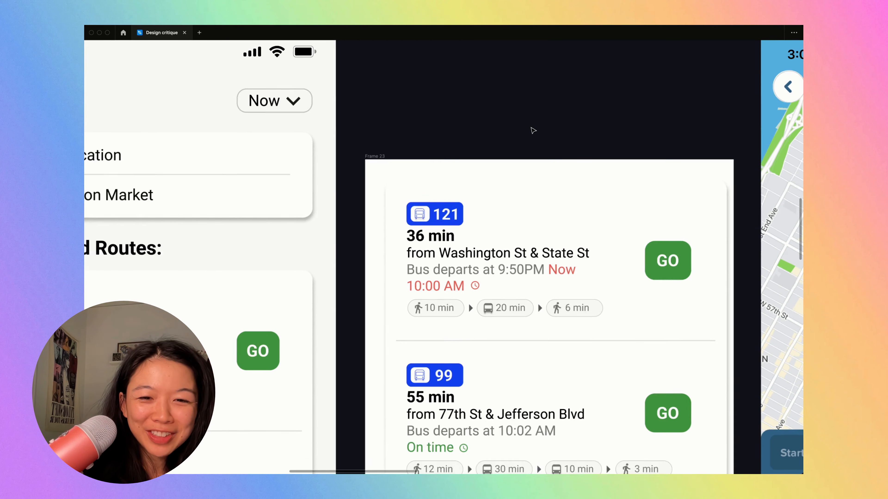
pyautogui.scroll(-3, 399, 214)
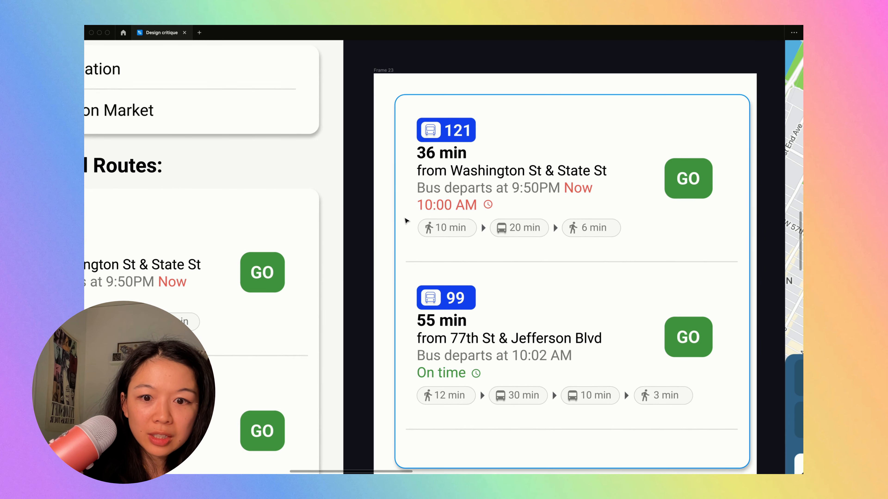
# - Delete the white background rectangle behind the copied routes in the new frame
pyautogui.click(406, 220)
pyautogui.hotkey('ctrl', '\\')
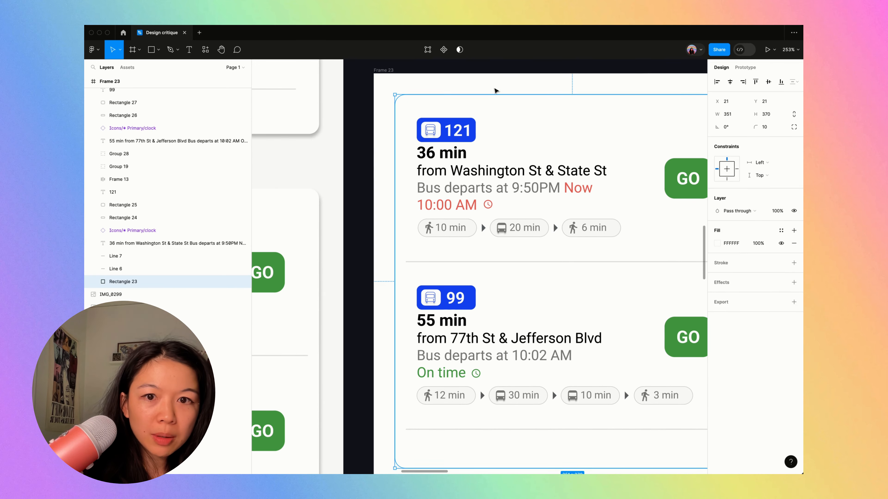
pyautogui.press('Delete')
pyautogui.scroll(-5, 500, 113)
# - Move the three reference screenshots farther away from the new frame to free up canvas space
pyautogui.moveTo(435, 202); pyautogui.dragTo(642, 331)
pyautogui.scroll(-10, 639, 334)
pyautogui.hscroll(7, 638, 335)
pyautogui.scroll(-3, 639, 335)
pyautogui.hscroll(-2, 438, 258)
pyautogui.scroll(1, 438, 257)
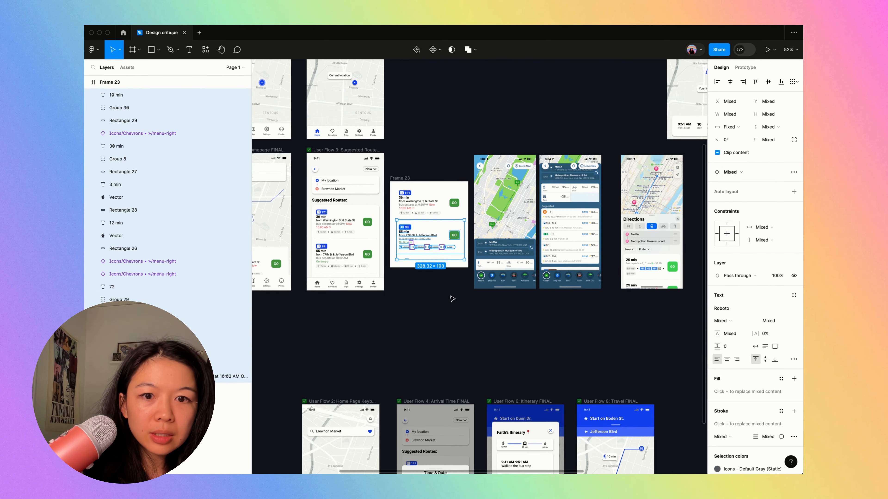
pyautogui.moveTo(452, 300); pyautogui.dragTo(747, 286)
pyautogui.moveTo(541, 231); pyautogui.dragTo(641, 232)
# - Enlarge the frame holding the copied routes to 778 × 558 and rename it "ideas"
pyautogui.click(377, 178)
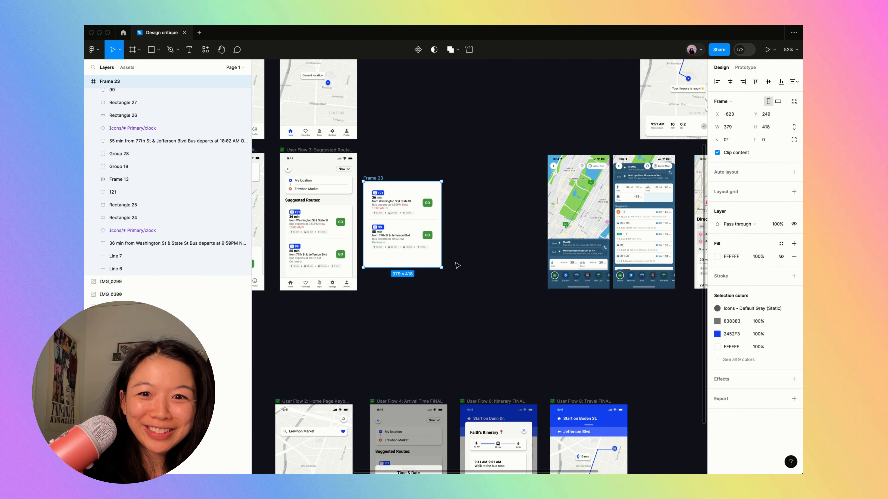
pyautogui.moveTo(440, 268); pyautogui.dragTo(524, 296)
pyautogui.press('super+r')
pyautogui.write('ideas')
pyautogui.press('Return')
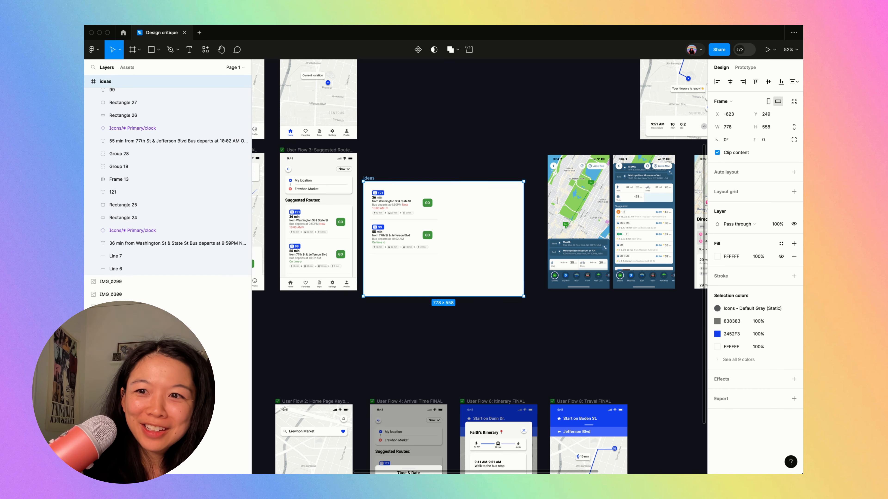
# - Move the ideas frame up so its top sits close to the top of the Suggested Routes screen
pyautogui.press('super+backslash')
pyautogui.scroll(5, 402, 248)
pyautogui.moveTo(429, 280); pyautogui.dragTo(438, 232)
pyautogui.scroll(-8, 437, 233)
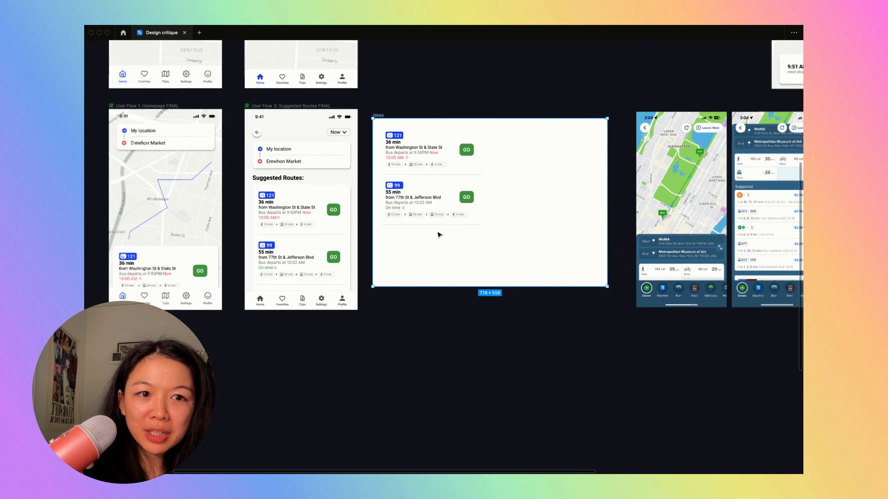
# - Shift the reference screenshots farther out and enlarge the ideas frame to 1261 × 790
pyautogui.moveTo(697, 256); pyautogui.dragTo(640, 215)
pyautogui.click(416, 178)
pyautogui.moveTo(508, 256); pyautogui.dragTo(575, 289)
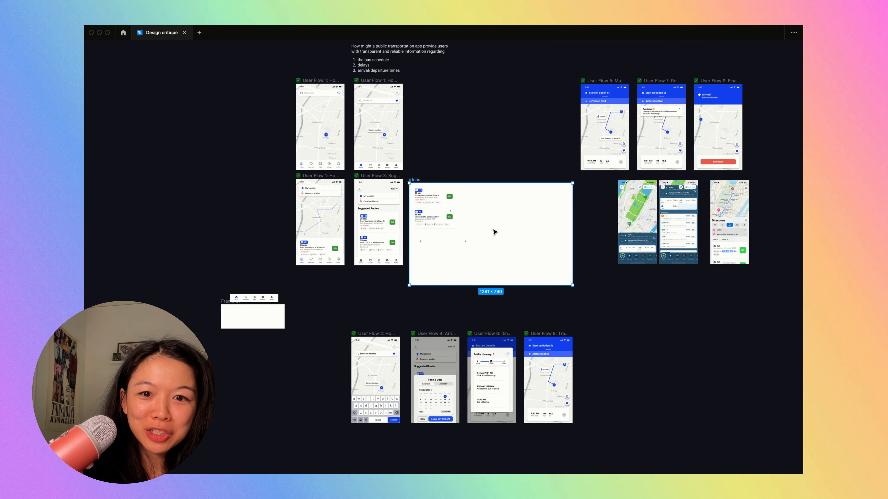
# - Delete the copied 121 and 99 route elements from the ideas frame
pyautogui.scroll(5, 442, 248)
pyautogui.scroll(2, 443, 248)
pyautogui.moveTo(599, 309); pyautogui.dragTo(339, 59)
pyautogui.press('Delete')
pyautogui.hscroll(-2, 339, 57)
# - Paste a copy of the Suggested Routes screen's two-route card into the ideas frame
pyautogui.click(339, 229)
pyautogui.click(373, 174)
pyautogui.moveTo(374, 175); pyautogui.dragTo(191, 335)
pyautogui.click(409, 53)
pyautogui.press('super+v')
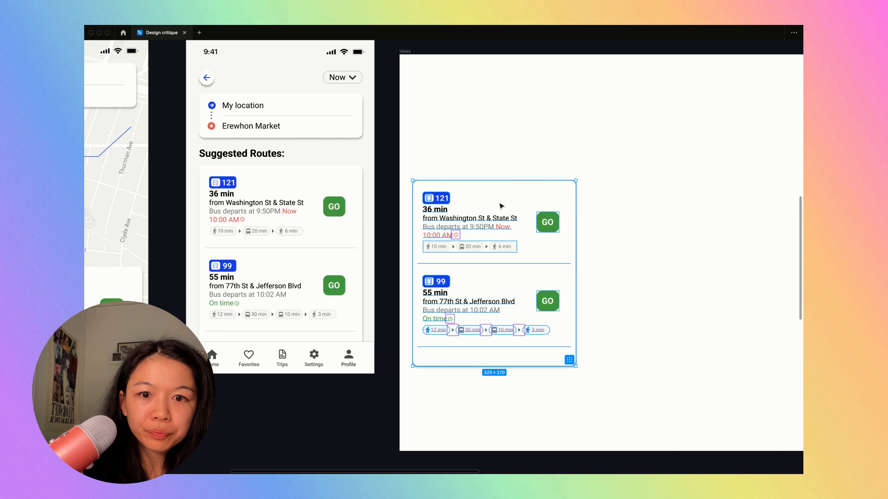
# - Shift the pasted routes slightly inward in the ideas frame and remove their card background
pyautogui.moveTo(500, 203); pyautogui.dragTo(517, 203)
pyautogui.click(514, 136)
pyautogui.click(526, 202)
pyautogui.press('Escape')
pyautogui.scroll(10, 528, 204)
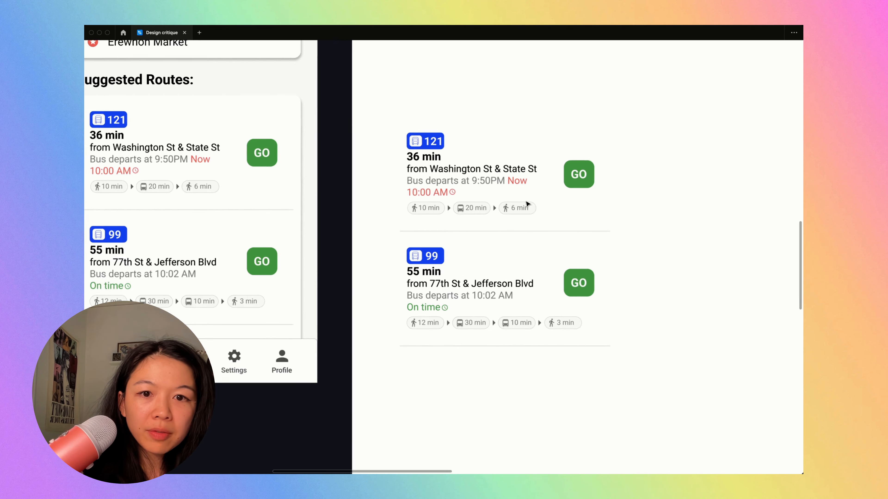
# - Add a separate "36 min" text on the empty area beside the 121 route in the ideas frame
pyautogui.click(325, 177)
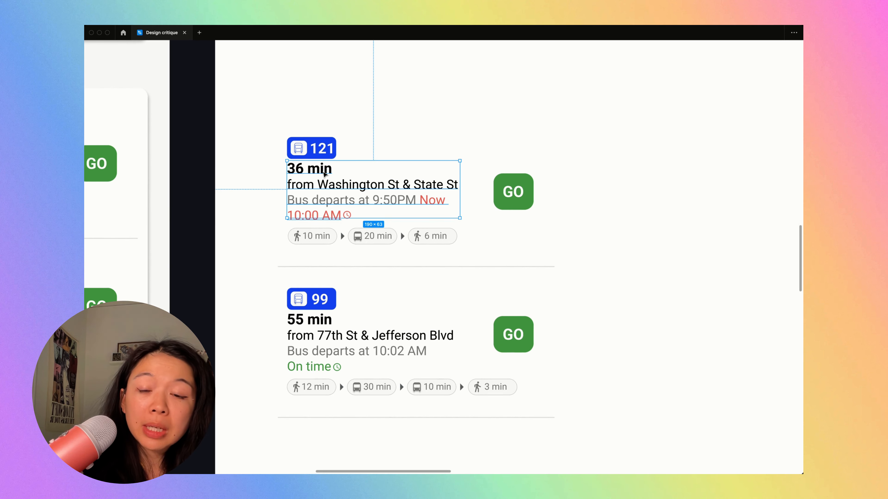
pyautogui.scroll(-5, 561, 174)
pyautogui.hscroll(2, 561, 173)
pyautogui.scroll(1, 561, 174)
pyautogui.press('t')
pyautogui.click(572, 187)
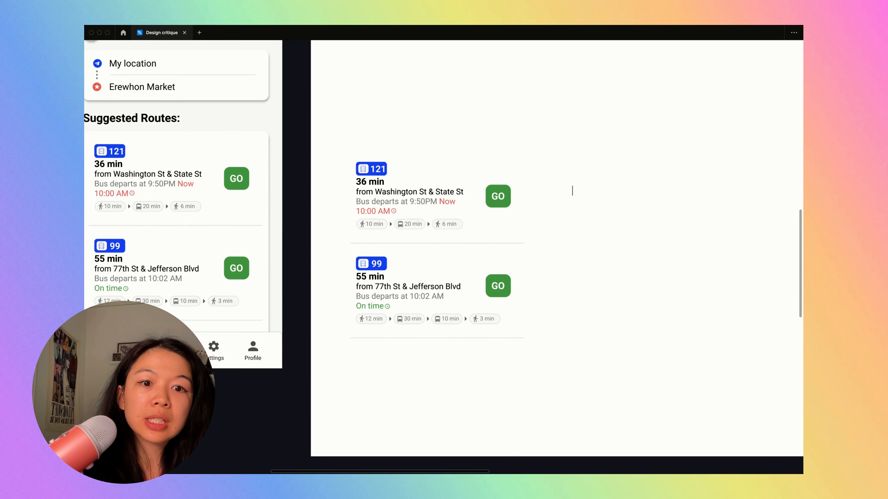
pyautogui.write('36 min')
pyautogui.press('Escape')
# - Set the standalone "36 min" text to font size 24 with automatic line height
pyautogui.press('super+backslash')
pyautogui.click(771, 258)
pyautogui.write('24')
pyautogui.press('Return')
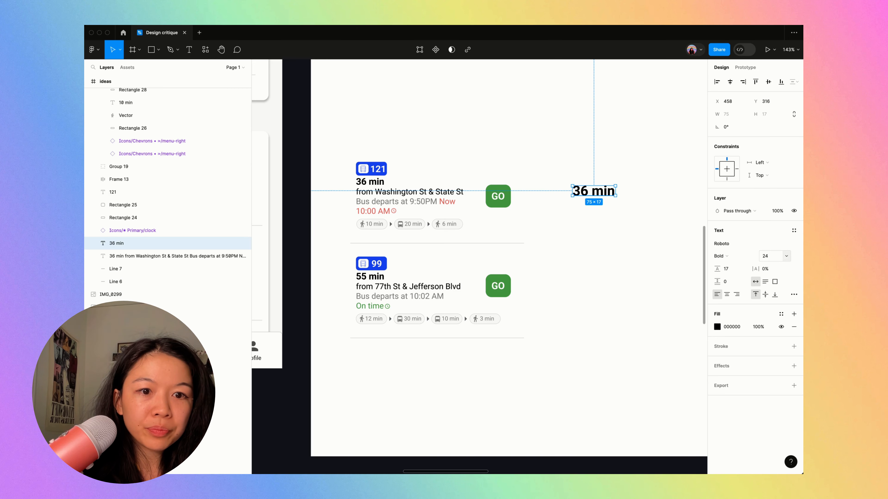
pyautogui.click(740, 269)
pyautogui.write('auto')
pyautogui.press('Return')
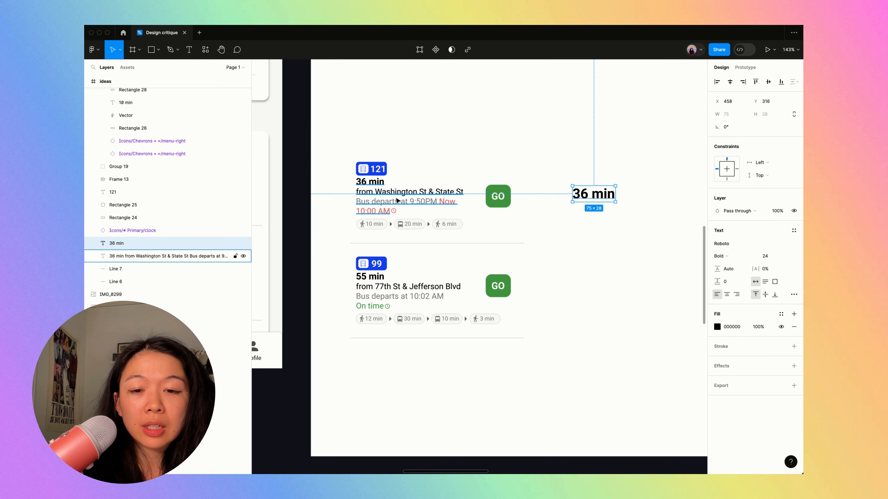
# - Check the 121 route's departure text style and set the standalone "36 min" text to font size 20
pyautogui.click(395, 199)
pyautogui.scroll(5, 394, 199)
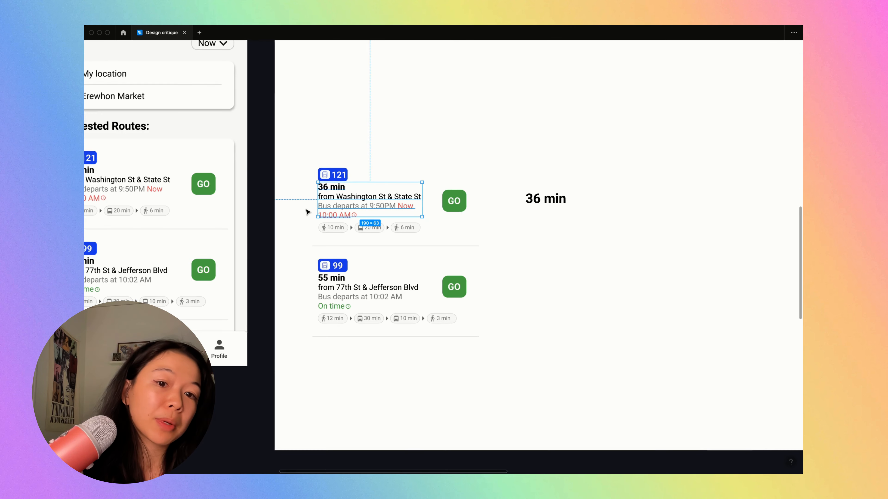
pyautogui.scroll(5, 599, 197)
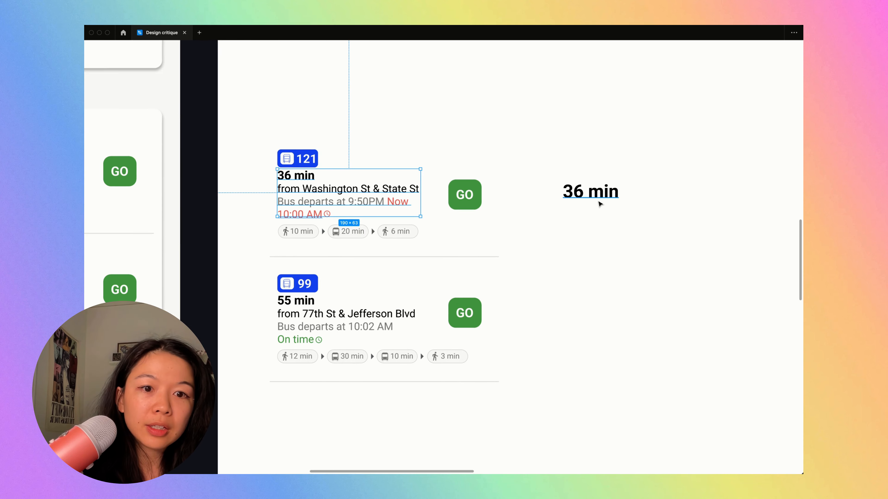
pyautogui.click(600, 193)
pyautogui.hotkey('ctrl', '\\')
pyautogui.write('20')
pyautogui.press('Return')
pyautogui.hotkey('ctrl', '\\')
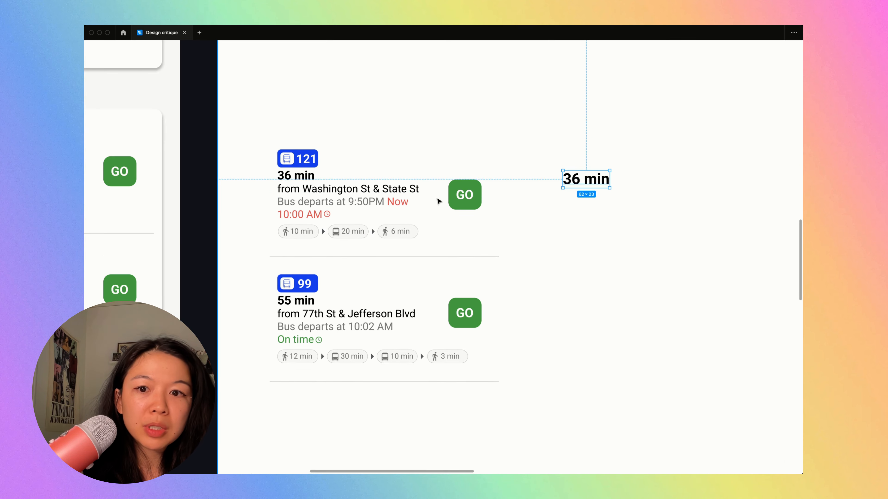
# - Examine the departure stop and time wording of the 121 route in the ideas frame and on the original Suggested Routes screen
pyautogui.click(329, 190)
pyautogui.doubleClick(317, 191)
pyautogui.click(325, 201)
pyautogui.hscroll(-5, 326, 202)
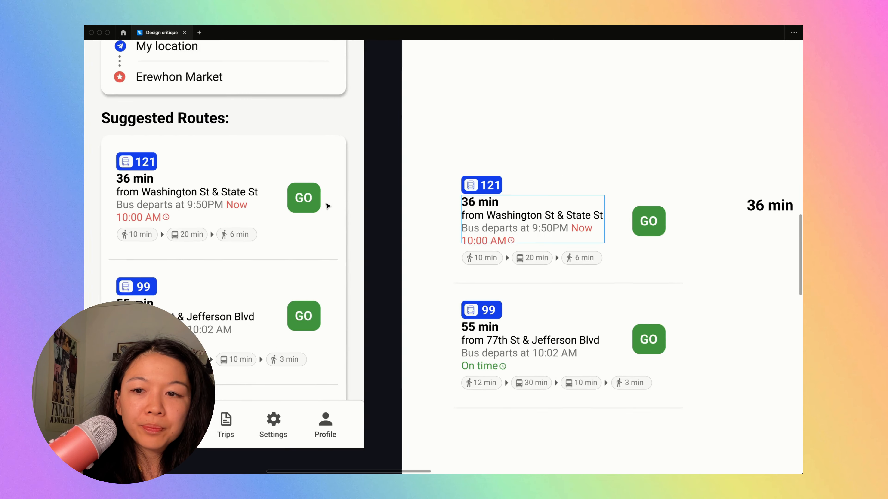
pyautogui.scroll(-5, 327, 203)
pyautogui.hscroll(-1, 318, 202)
pyautogui.scroll(5, 318, 202)
pyautogui.moveTo(260, 192); pyautogui.dragTo(398, 200)
pyautogui.scroll(-5, 397, 200)
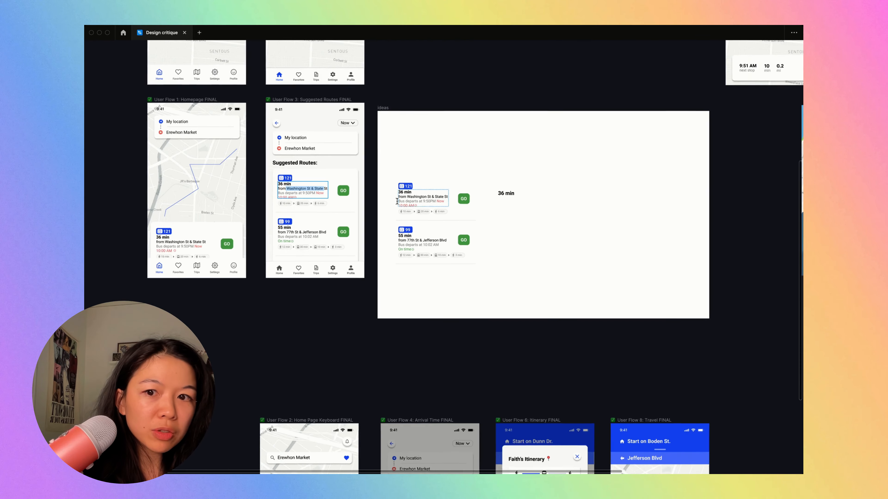
# - Examine how the blue transit app's Suggested list and the Directions reference present departure times, stops and fares
pyautogui.hscroll(8, 398, 202)
pyautogui.scroll(5, 488, 226)
pyautogui.hscroll(6, 490, 226)
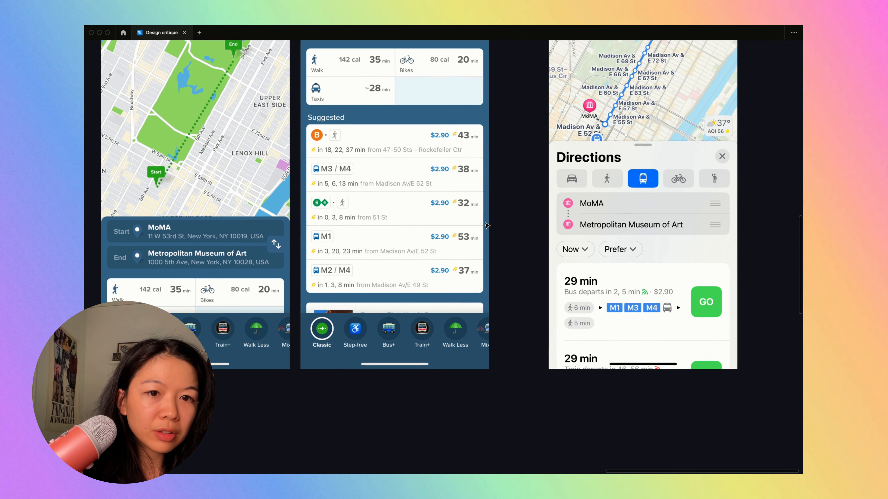
pyautogui.hscroll(-5, 442, 230)
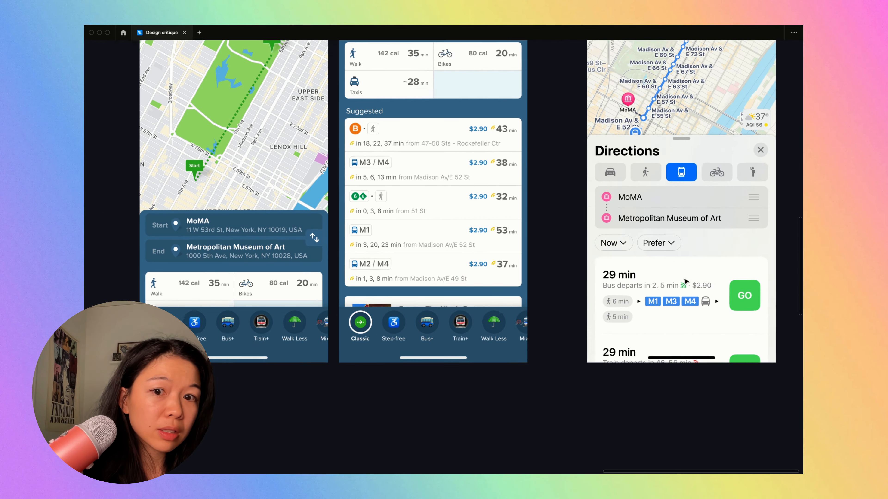
# - Copy "from Washington St & State St" from the 121 route into a separate text layer beneath the standalone "36 min"
pyautogui.scroll(5, 544, 129)
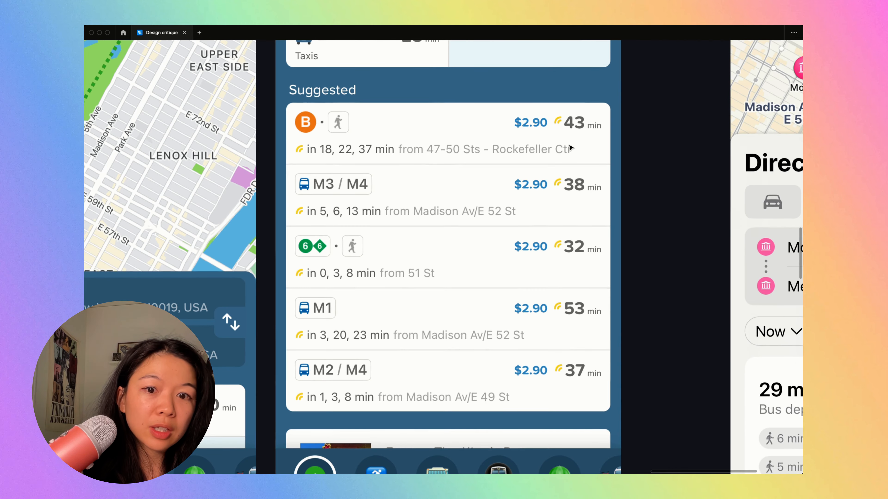
pyautogui.scroll(-4, 588, 151)
pyautogui.hscroll(-8, 590, 152)
pyautogui.hscroll(-15, 591, 152)
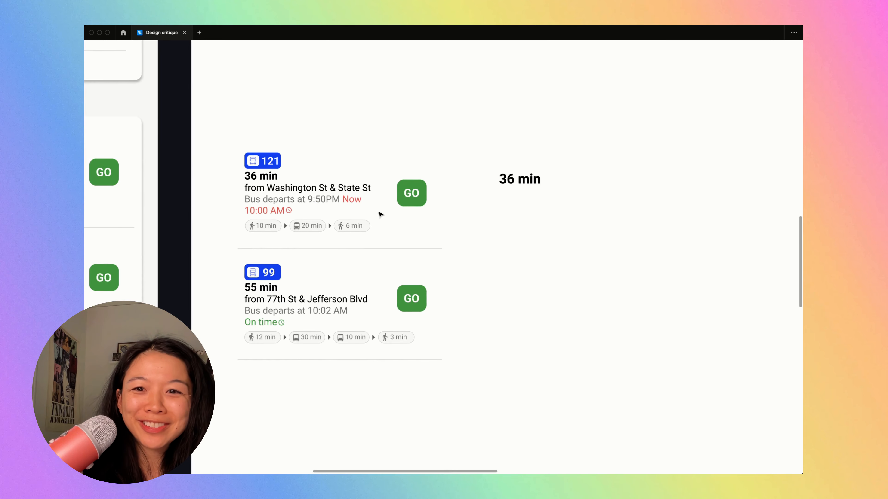
pyautogui.moveTo(246, 189); pyautogui.dragTo(380, 188)
pyautogui.hotkey('ctrl', 'c')
pyautogui.click(500, 213)
pyautogui.moveTo(512, 186); pyautogui.dragTo(511, 206)
pyautogui.doubleClick(511, 206)
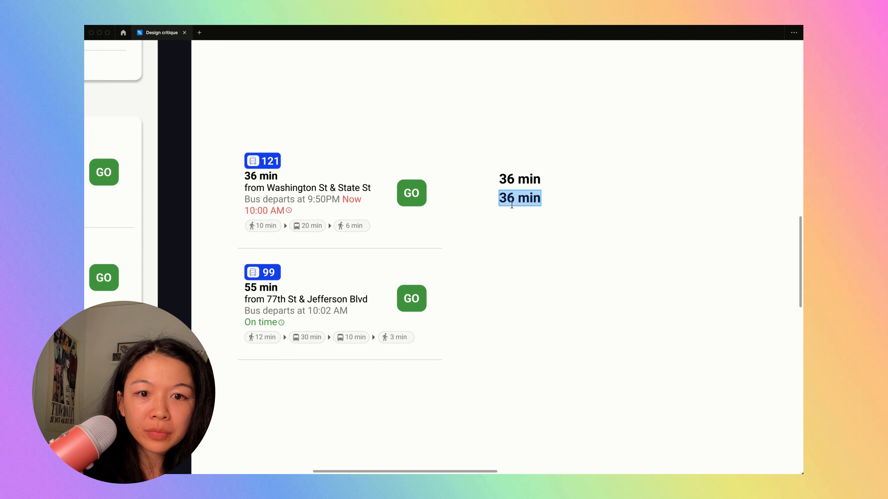
pyautogui.hotkey('ctrl', 'v')
pyautogui.press('Escape')
# - Set the standalone "from Washington St & State St" text to font size 12, automatic line height and 60% fill opacity
pyautogui.hotkey('ctrl', '\\')
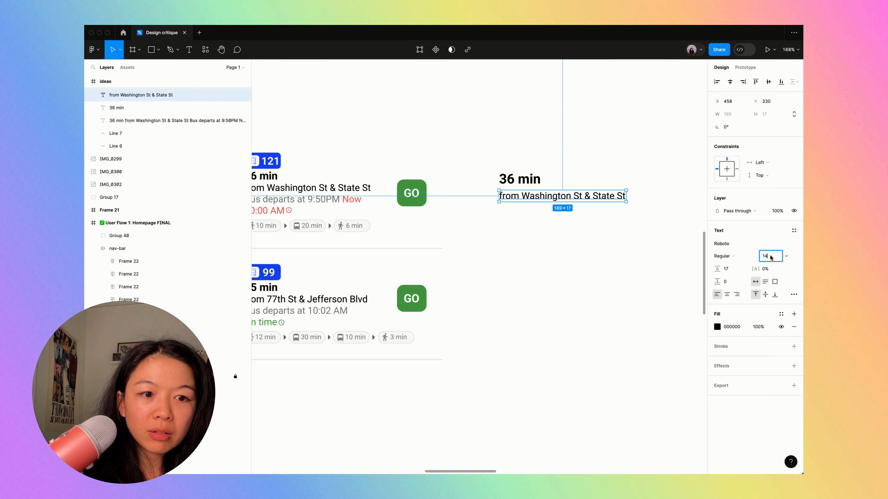
pyautogui.click(522, 179)
pyautogui.scroll(5, 517, 210)
pyautogui.click(540, 188)
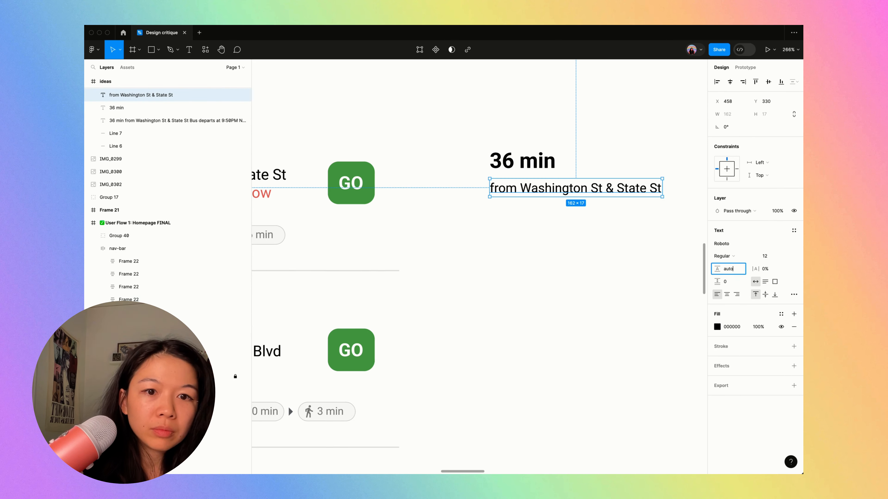
pyautogui.write('auto')
pyautogui.press('Return')
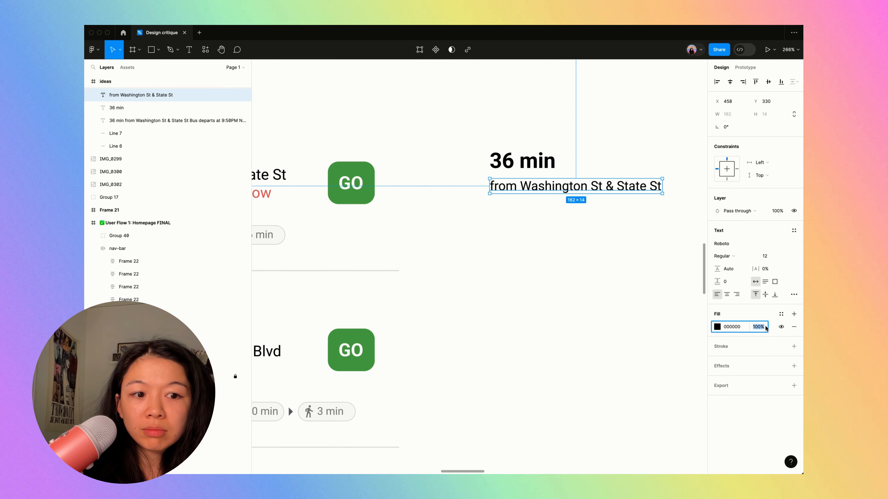
pyautogui.write('60')
pyautogui.press('Return')
# - Move the gray stop text slightly down to leave a small gap beneath the standalone "36 min"
pyautogui.press('super+backslash')
pyautogui.hscroll(-1, 726, 318)
pyautogui.hscroll(-2, 521, 206)
pyautogui.moveTo(638, 200); pyautogui.dragTo(638, 197)
pyautogui.hotkey('alt', 'Down')
pyautogui.hotkey('alt', 'Down')
pyautogui.hotkey('alt', 'Down')
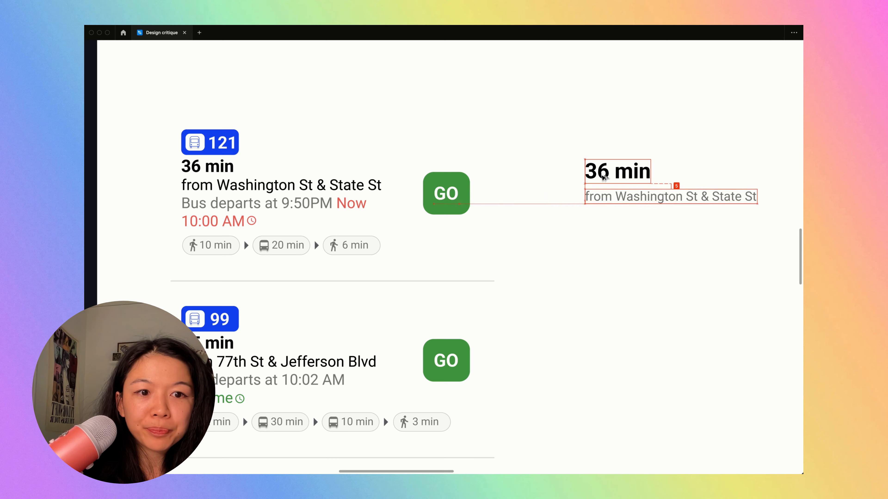
# - Duplicate the 121 route's green GO button and place the copy to the right of the standalone "36 min" text
pyautogui.scroll(-5, 471, 185)
pyautogui.keyDown('alt'); pyautogui.moveTo(461, 188); pyautogui.dragTo(657, 184); pyautogui.keyUp('alt')
pyautogui.scroll(5, 660, 183)
pyautogui.click(615, 145)
pyautogui.hscroll(-5, 615, 145)
pyautogui.scroll(-3, 615, 145)
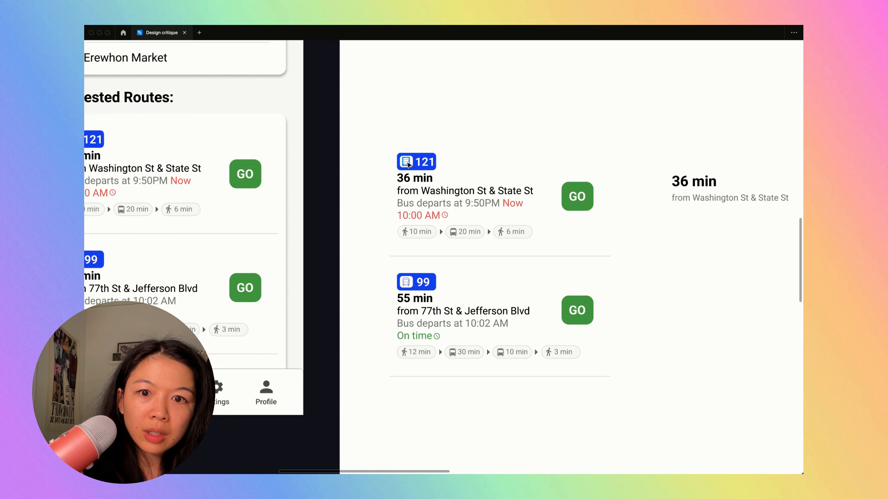
# - Duplicate the blue 121 bus badge and place the copy left-aligned beneath the standalone stop text
pyautogui.keyDown('alt'); pyautogui.moveTo(427, 162); pyautogui.dragTo(702, 221); pyautogui.keyUp('alt')
pyautogui.scroll(3, 478, 176)
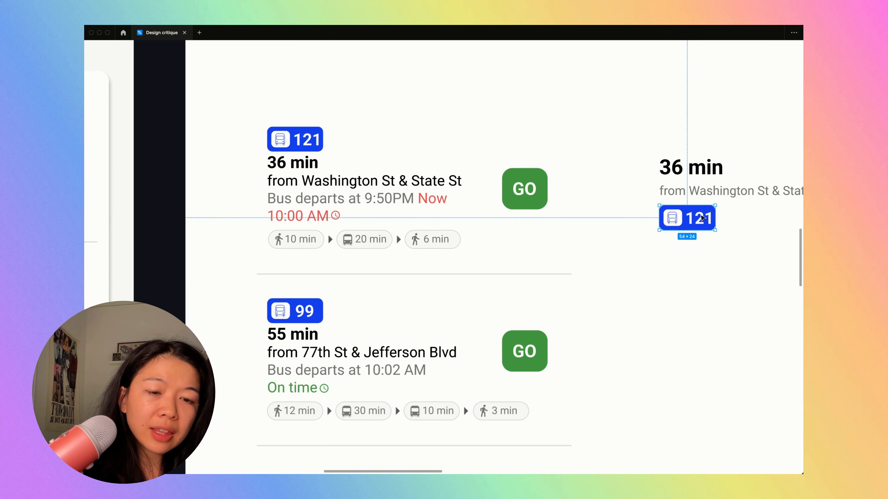
pyautogui.hscroll(-2, 477, 175)
pyautogui.click(412, 178)
pyautogui.hscroll(2, 429, 179)
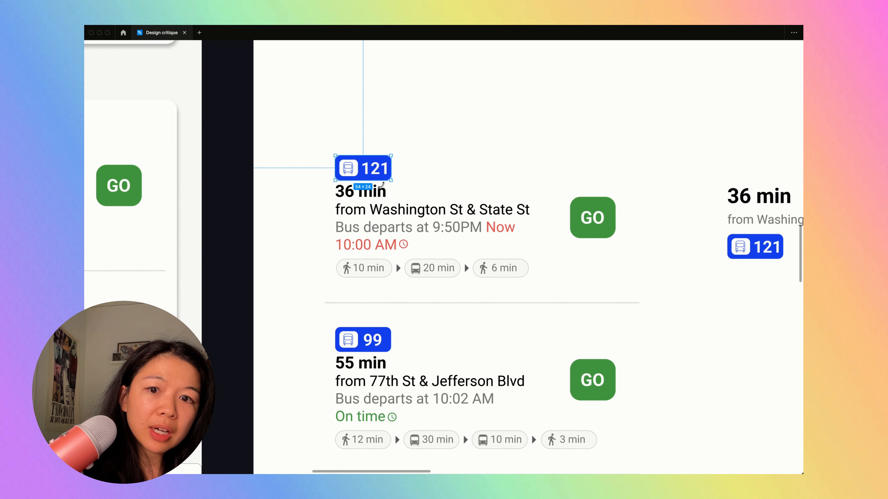
pyautogui.hscroll(2, 356, 192)
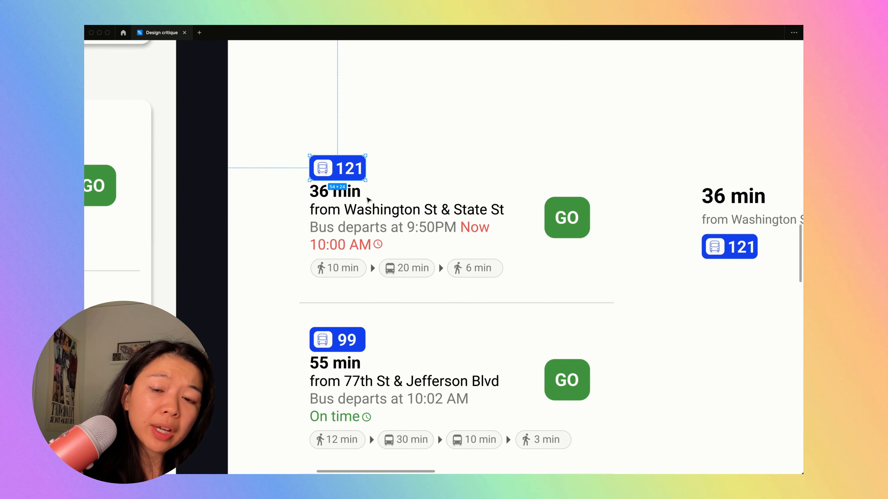
pyautogui.click(767, 277)
pyautogui.hscroll(5, 767, 278)
pyautogui.moveTo(573, 254); pyautogui.dragTo(572, 254)
pyautogui.hscroll(3, 575, 195)
pyautogui.scroll(1, 575, 195)
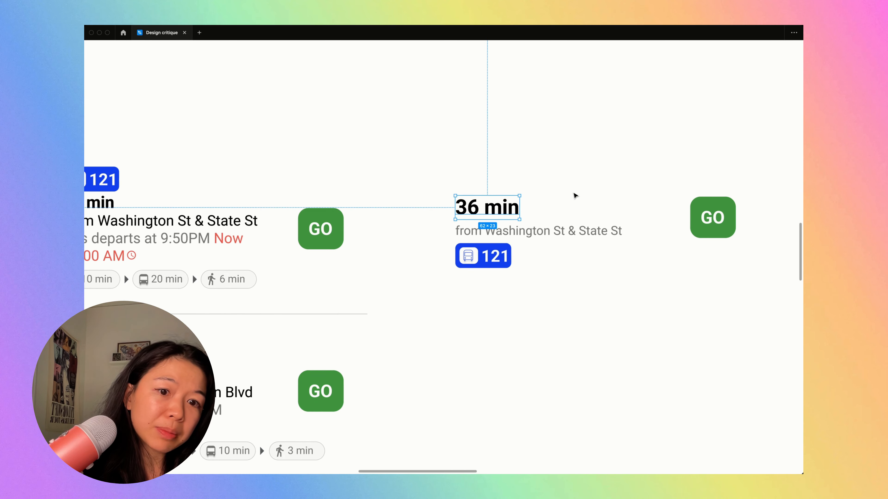
pyautogui.moveTo(465, 182); pyautogui.dragTo(553, 304)
pyautogui.moveTo(504, 225); pyautogui.dragTo(505, 226)
pyautogui.click(533, 309)
# - Remove the shadow effect from the bus icon in the duplicated 121 badge and nudge the icon right
pyautogui.scroll(5, 469, 261)
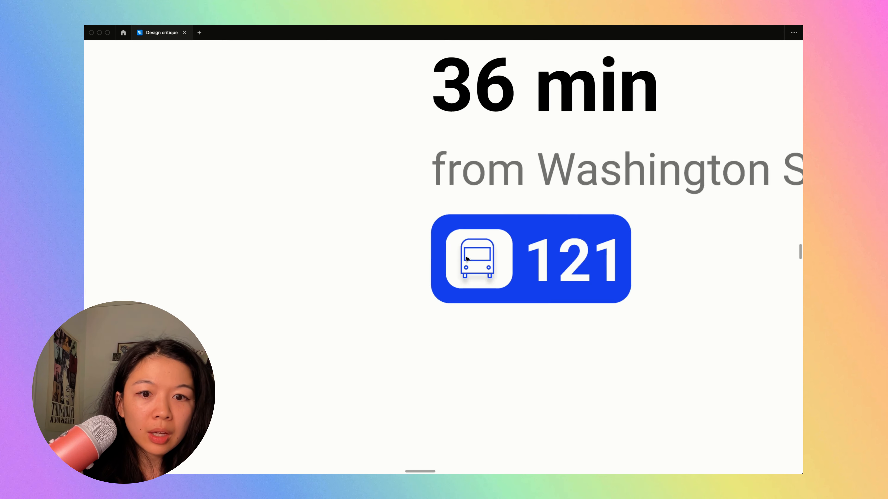
pyautogui.click(472, 260)
pyautogui.press('super+backslash')
pyautogui.doubleClick(490, 271)
pyautogui.press('Return')
pyautogui.press('Escape')
pyautogui.hotkey('shift', 'Return')
pyautogui.click(794, 373)
pyautogui.press('Right')
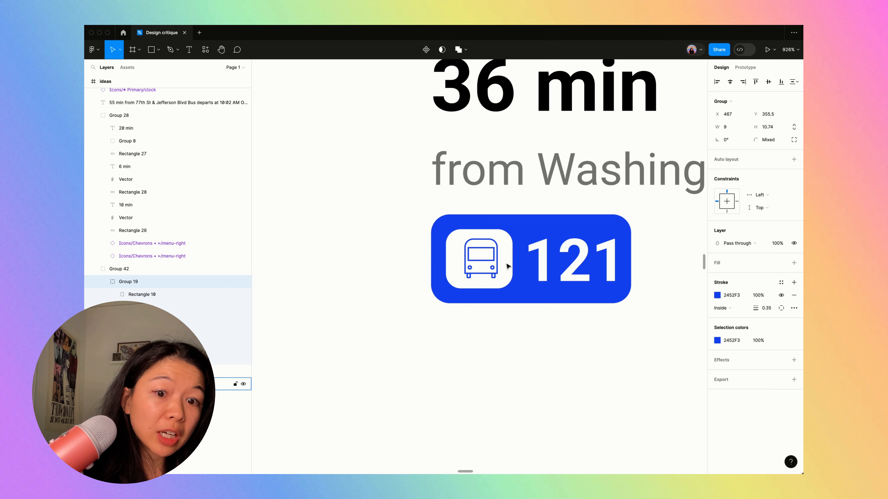
# - Replace the outlined bus icon in the duplicated 121 badge with a bus emoji scaled to fit its white square
pyautogui.press('Delete')
pyautogui.press('t')
pyautogui.click(486, 266)
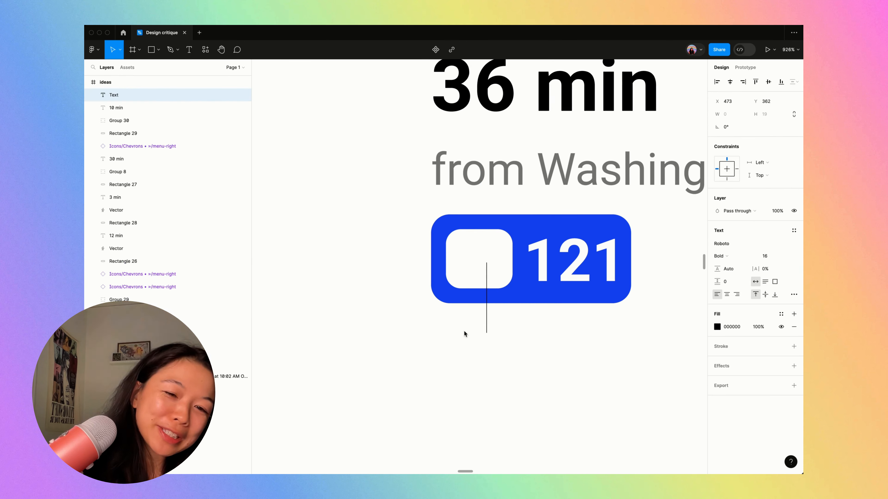
pyautogui.press('Escape')
pyautogui.moveTo(524, 296); pyautogui.dragTo(480, 268)
pyautogui.press('k')
pyautogui.click(512, 362)
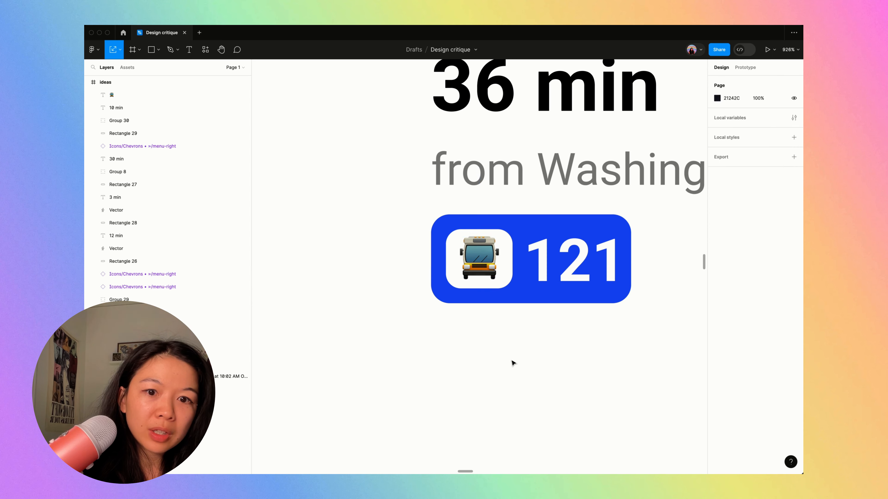
# - Set the corner radius of the white rectangle behind the bus emoji to 3
pyautogui.scroll(5, 451, 280)
pyautogui.click(447, 163)
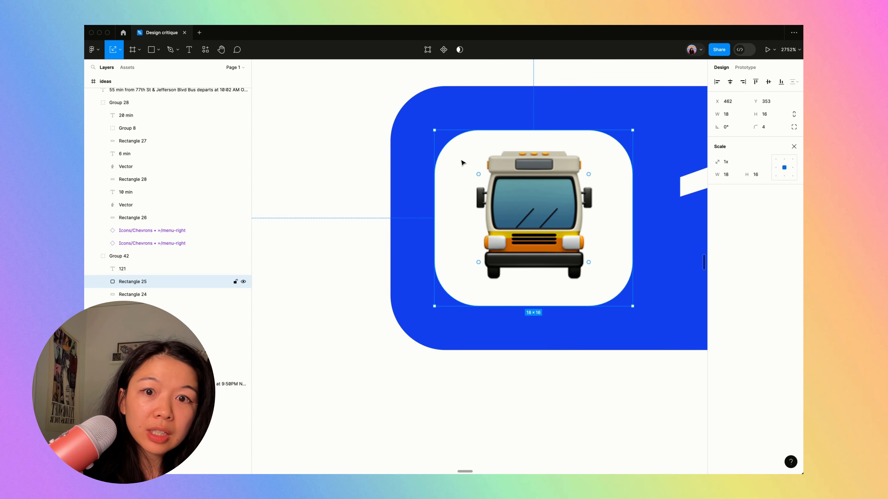
pyautogui.click(437, 111)
pyautogui.click(466, 156)
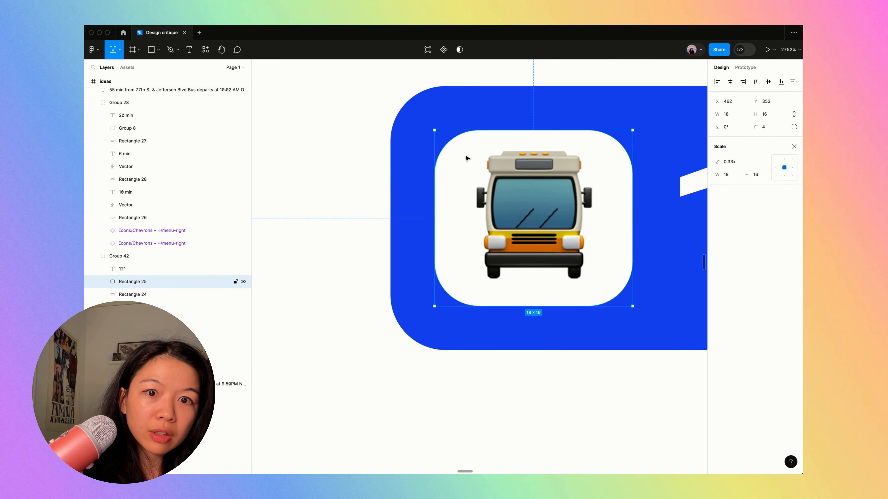
pyautogui.click(766, 127)
pyautogui.press('Down')
pyautogui.press('Up')
pyautogui.press('Down')
pyautogui.press('Down')
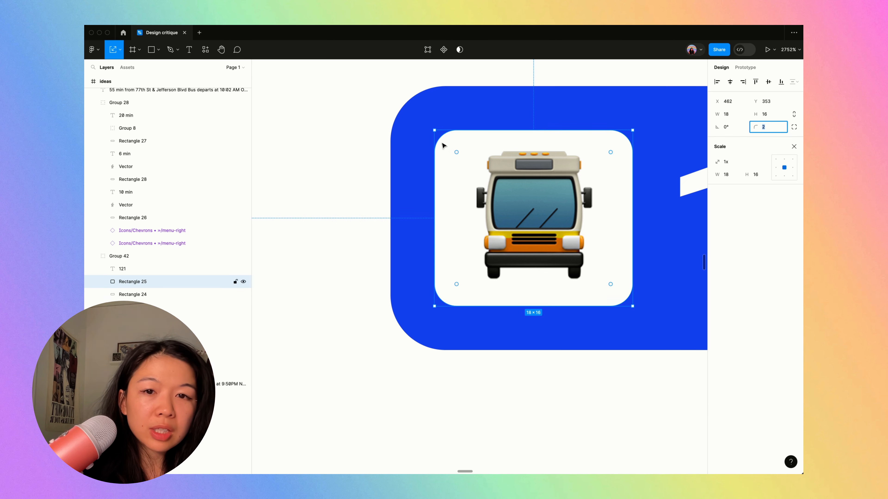
pyautogui.press('Up')
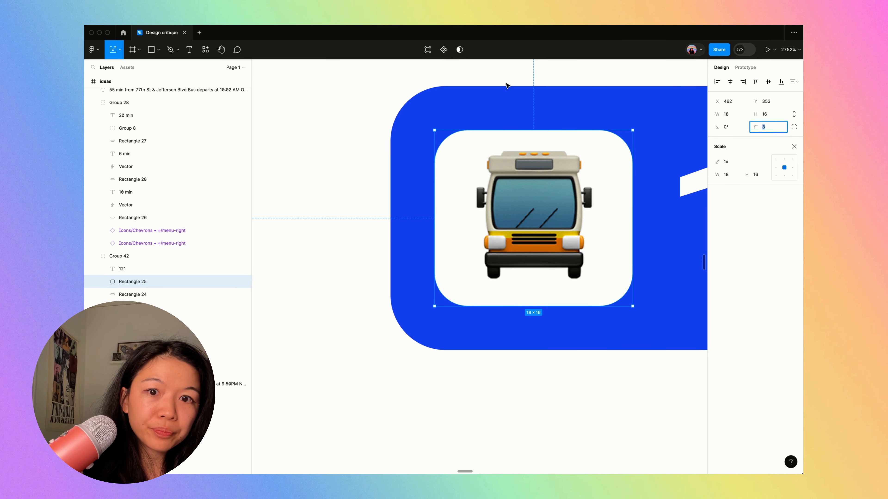
pyautogui.click(506, 84)
# - Nudge the duplicated 121 badge slightly down to adjust its gap beneath the stop text
pyautogui.scroll(-10, 537, 126)
pyautogui.press('super+backslash')
pyautogui.scroll(-5, 559, 220)
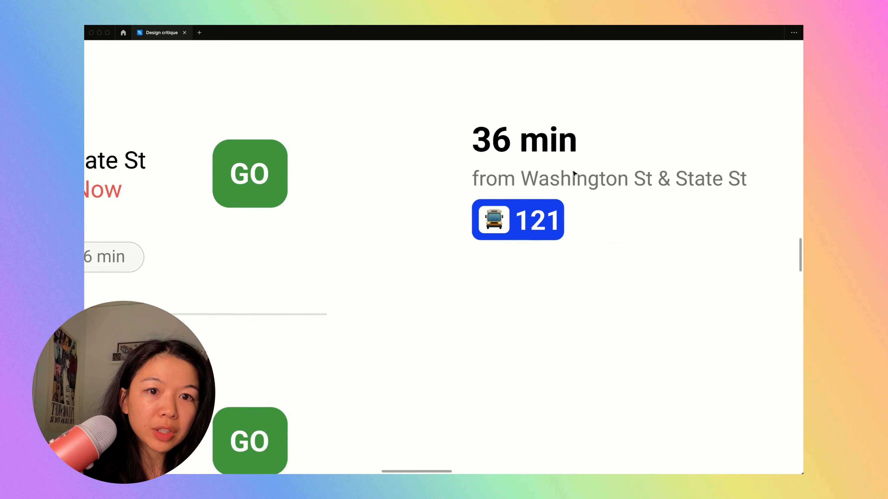
pyautogui.click(538, 230)
pyautogui.hotkey('alt', 'Down')
pyautogui.hotkey('alt', 'Down')
pyautogui.press('Up')
pyautogui.click(535, 310)
pyautogui.scroll(-5, 535, 309)
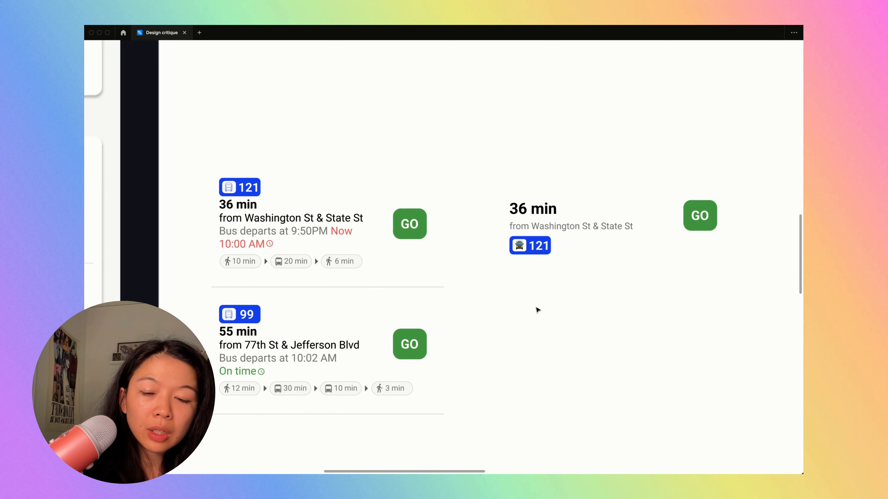
# - Try a copy of the walk, bus and walk duration chips beside the duplicated 121 badge, checking it against the reference apps
pyautogui.hscroll(-3, 531, 308)
pyautogui.click(388, 245)
pyautogui.click(405, 274)
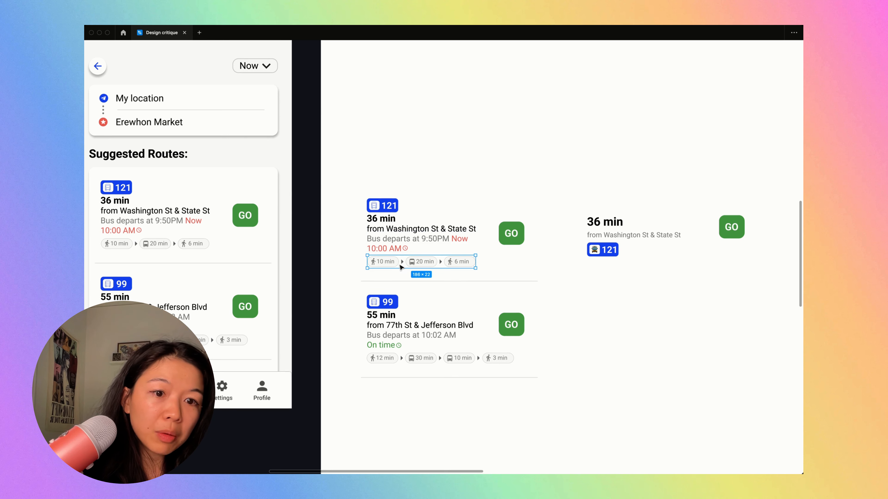
pyautogui.moveTo(390, 264); pyautogui.dragTo(643, 252)
pyautogui.scroll(-5, 642, 252)
pyautogui.hscroll(10, 643, 252)
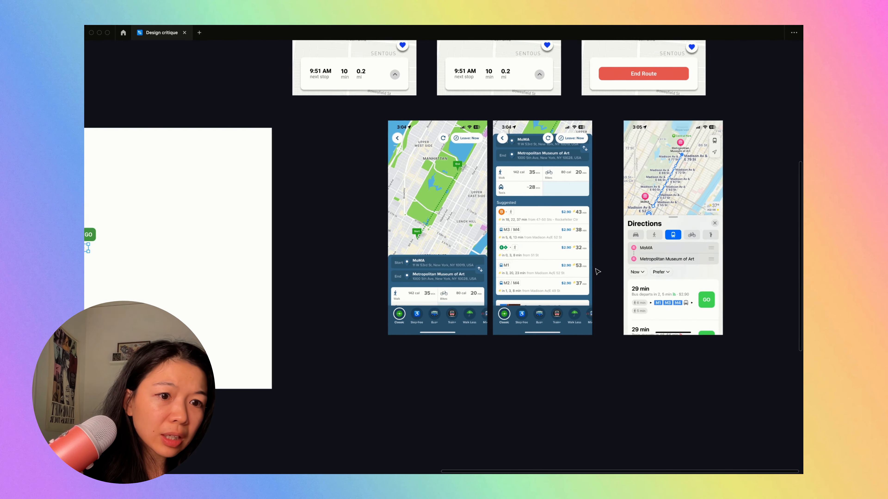
pyautogui.scroll(5, 594, 269)
pyautogui.hscroll(-10, 590, 382)
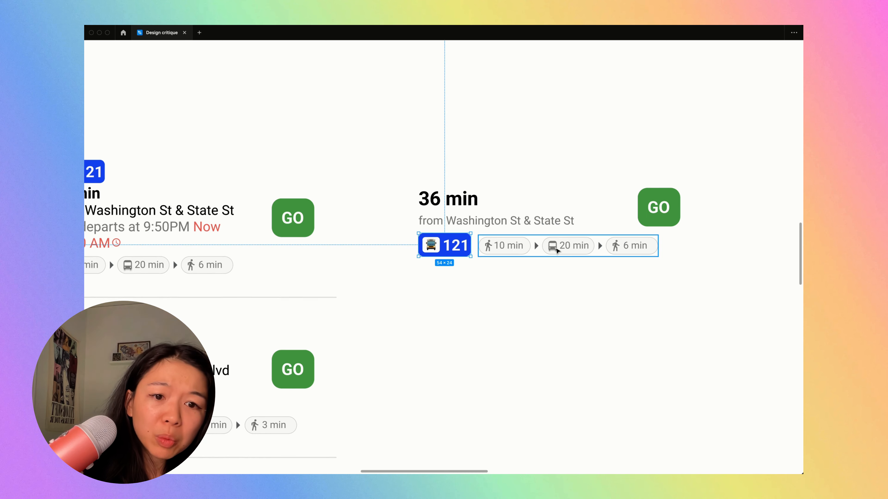
pyautogui.press('Delete')
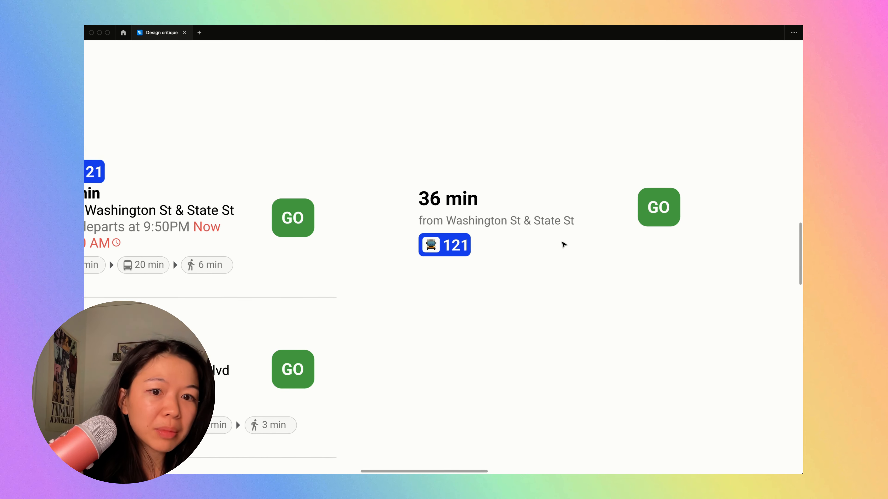
# - Review the original 121 route's departure wording and copy its red "Now 10:00 AM" text
pyautogui.hscroll(-5, 565, 242)
pyautogui.doubleClick(208, 209)
pyautogui.click(265, 217)
pyautogui.moveTo(286, 218); pyautogui.dragTo(166, 210)
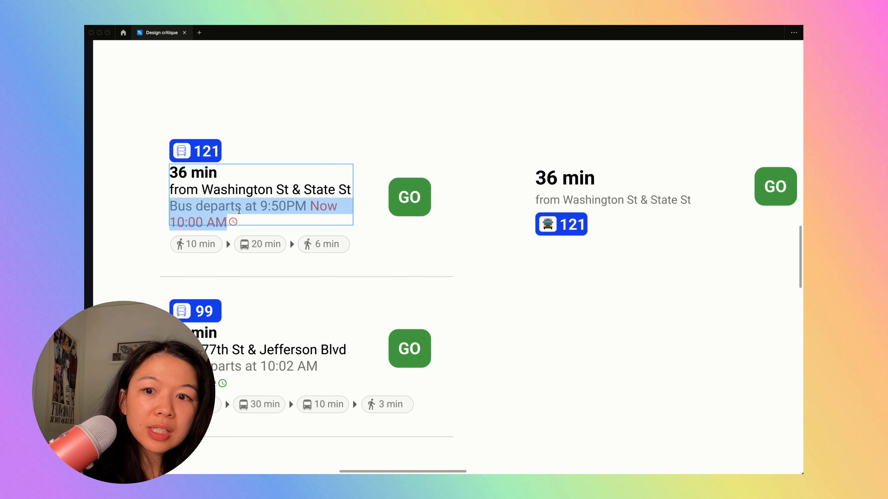
pyautogui.click(498, 223)
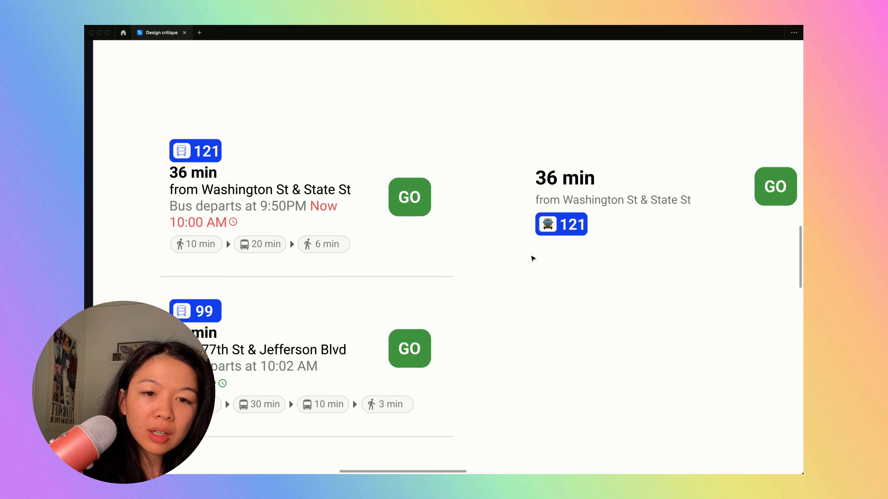
pyautogui.doubleClick(310, 206)
pyautogui.moveTo(311, 206); pyautogui.dragTo(325, 220)
pyautogui.click(203, 206)
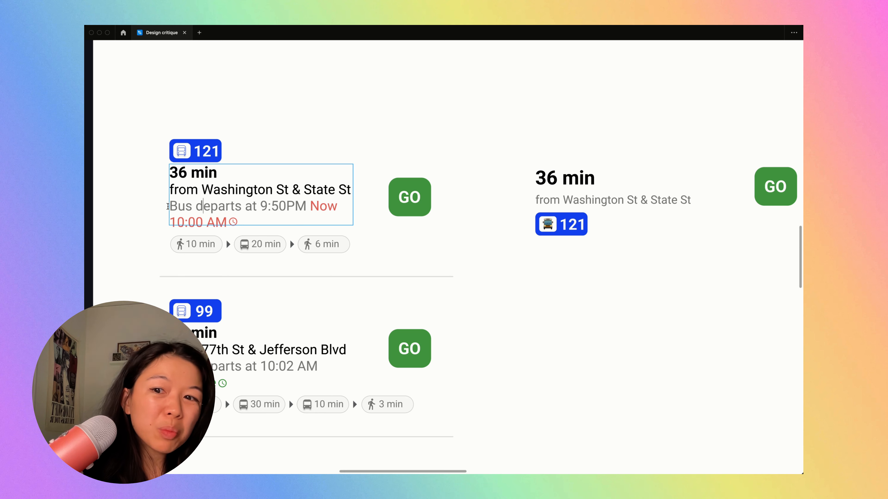
pyautogui.moveTo(170, 206); pyautogui.dragTo(287, 224)
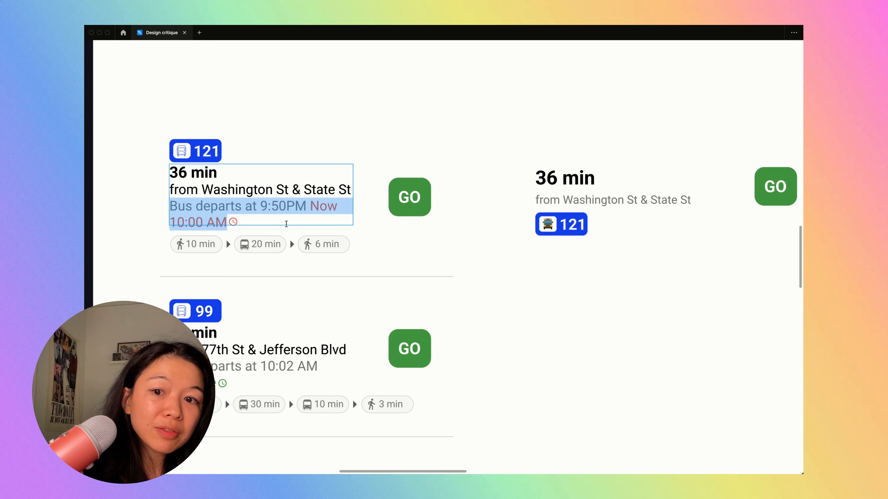
pyautogui.click(298, 219)
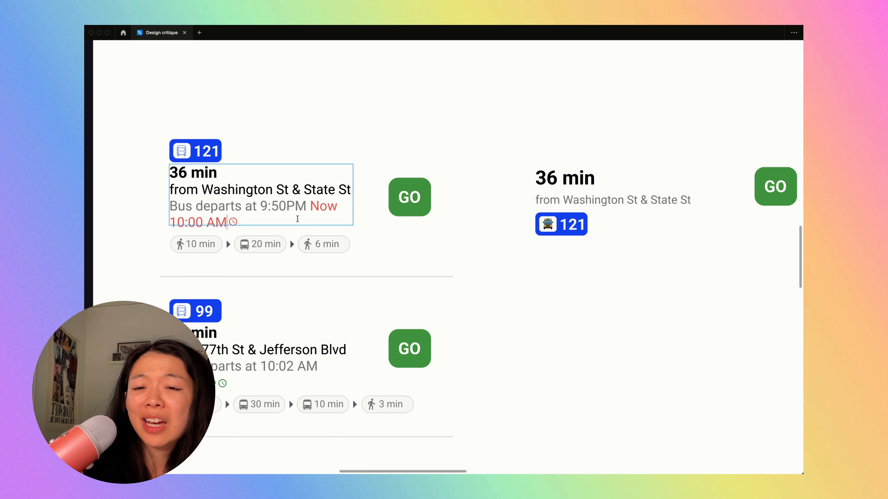
pyautogui.moveTo(319, 203); pyautogui.dragTo(335, 232)
pyautogui.press('super+c')
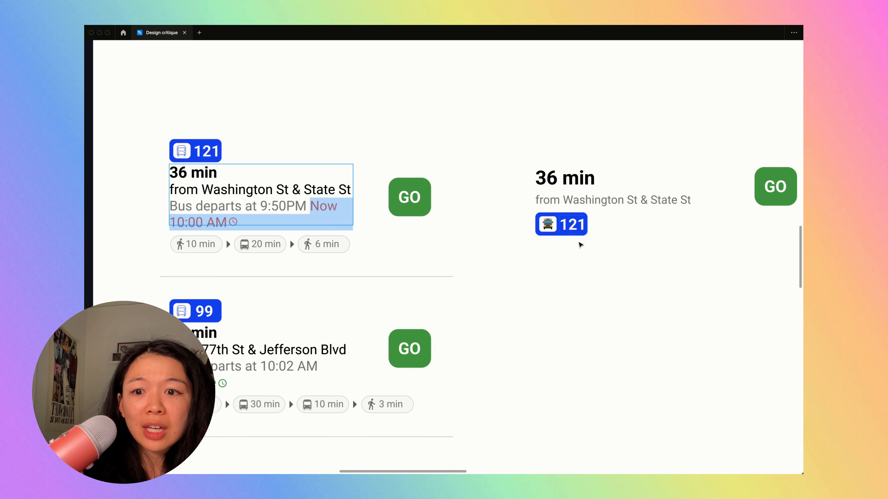
pyautogui.click(500, 214)
pyautogui.click(585, 245)
pyautogui.moveTo(579, 226); pyautogui.dragTo(580, 242)
pyautogui.moveTo(591, 203); pyautogui.dragTo(598, 217)
pyautogui.press('super+z')
pyautogui.press('super+z')
pyautogui.press('super+z')
# - Add the red "Now 10:00 AM" text beneath the standalone stop text and move the duplicated 121 badge below it
pyautogui.moveTo(605, 260); pyautogui.dragTo(561, 231)
pyautogui.click(571, 198)
pyautogui.moveTo(589, 200); pyautogui.dragTo(573, 255)
pyautogui.doubleClick(592, 217)
pyautogui.press('super+v')
pyautogui.click(597, 246)
pyautogui.click(596, 253)
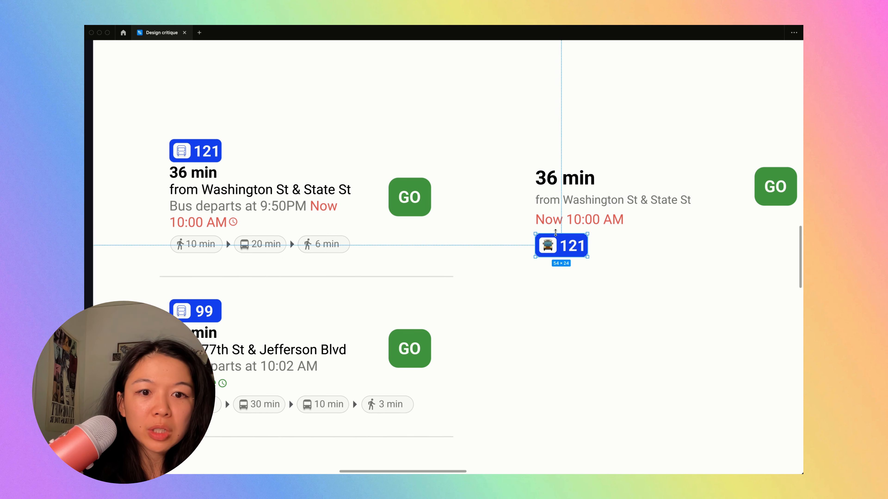
# - Change the standalone red departure text to "Departing at 10:00 AM"
pyautogui.doubleClick(551, 219)
pyautogui.doubleClick(549, 219)
pyautogui.write('Departing')
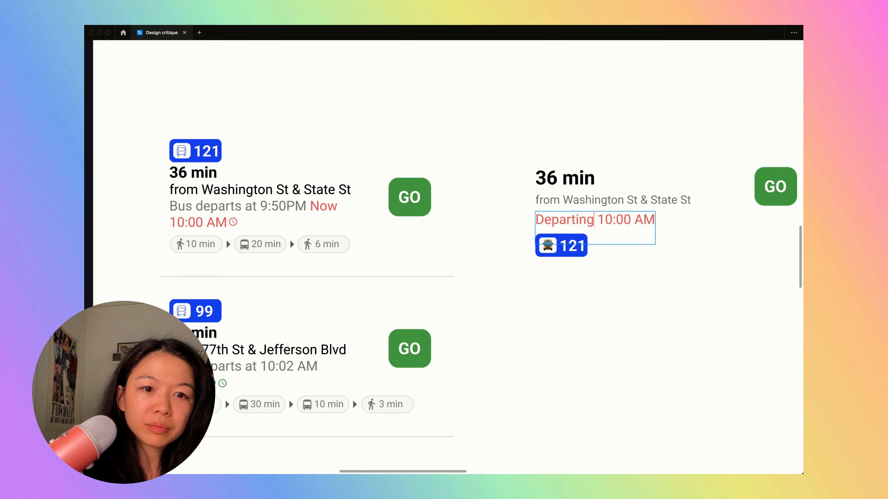
pyautogui.write(' at')
pyautogui.press('super+backslash')
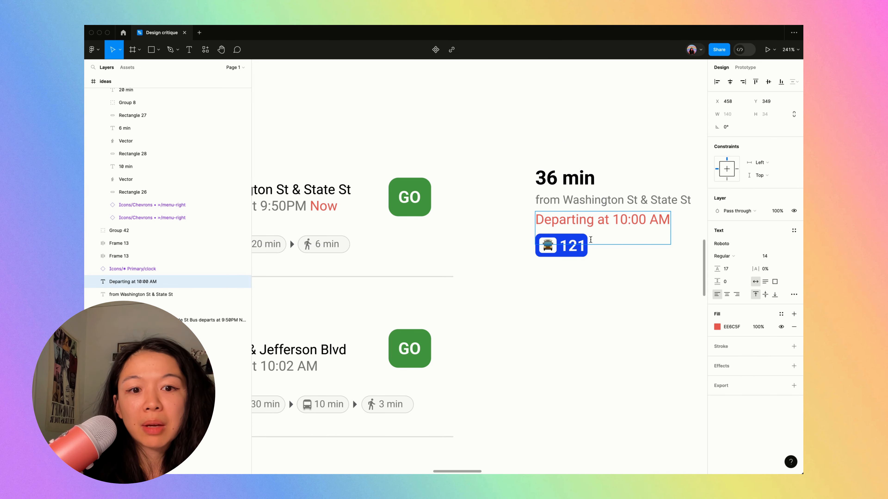
# - Try a red clock icon in front of the standalone "Departing at 10:00 AM" text
pyautogui.press('super+backslash')
pyautogui.click(234, 224)
pyautogui.moveTo(237, 223); pyautogui.dragTo(583, 219)
pyautogui.keyDown('shift'); pyautogui.click(560, 221); pyautogui.keyUp('shift')
pyautogui.hotkey('shift', 'a')
pyautogui.press('super+backslash')
pyautogui.click(597, 243)
pyautogui.press('super+backslash')
pyautogui.click(600, 219)
pyautogui.keyDown('shift'); pyautogui.click(551, 219); pyautogui.keyUp('shift')
pyautogui.moveTo(603, 220); pyautogui.dragTo(599, 222)
# - Place a copy of the green GO button beside the rebuilt 36 min route card
pyautogui.click(627, 264)
pyautogui.scroll(-5, 627, 265)
pyautogui.scroll(5, 628, 264)
pyautogui.click(432, 276)
pyautogui.click(446, 253)
pyautogui.scroll(-5, 483, 198)
pyautogui.press('super+backslash')
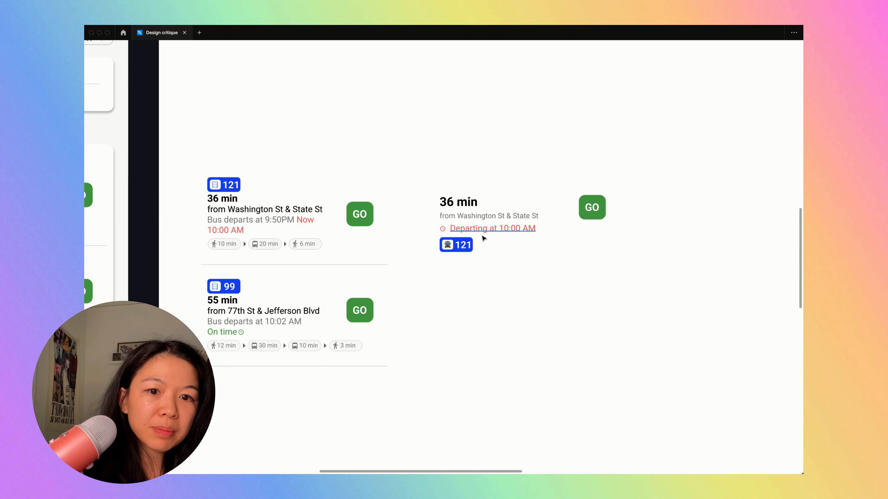
# - Move the 121 badge up beneath the stop text, with the clock and departure text beside it on one row
pyautogui.scroll(4, 482, 236)
pyautogui.keyDown('shift'); pyautogui.click(425, 227); pyautogui.keyUp('shift')
pyautogui.moveTo(454, 229); pyautogui.dragTo(513, 250)
pyautogui.keyDown('shift'); pyautogui.click(433, 253); pyautogui.keyUp('shift')
pyautogui.moveTo(434, 254); pyautogui.dragTo(435, 235)
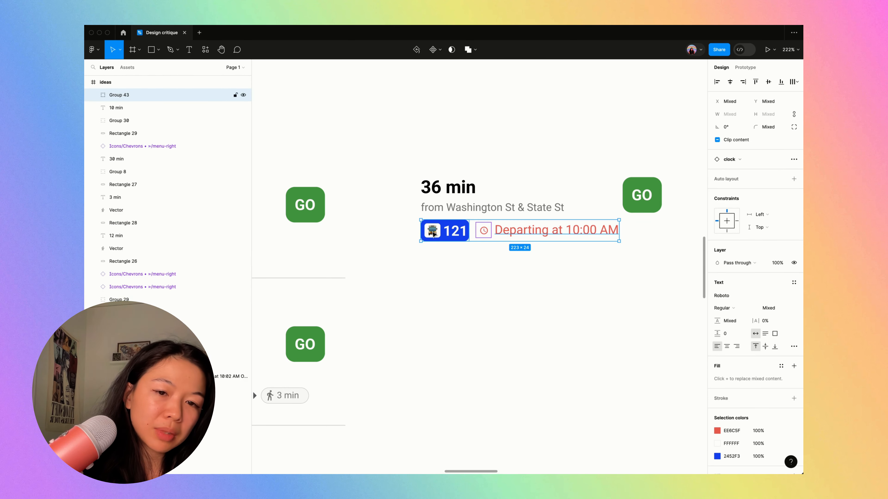
# - Review the rebuilt 121 card's hierarchy and compare it with the original routes and the reference transit apps
pyautogui.click(453, 267)
pyautogui.scroll(-2, 453, 267)
pyautogui.scroll(-3, 453, 267)
pyautogui.press('super+backslash')
pyautogui.scroll(3, 453, 267)
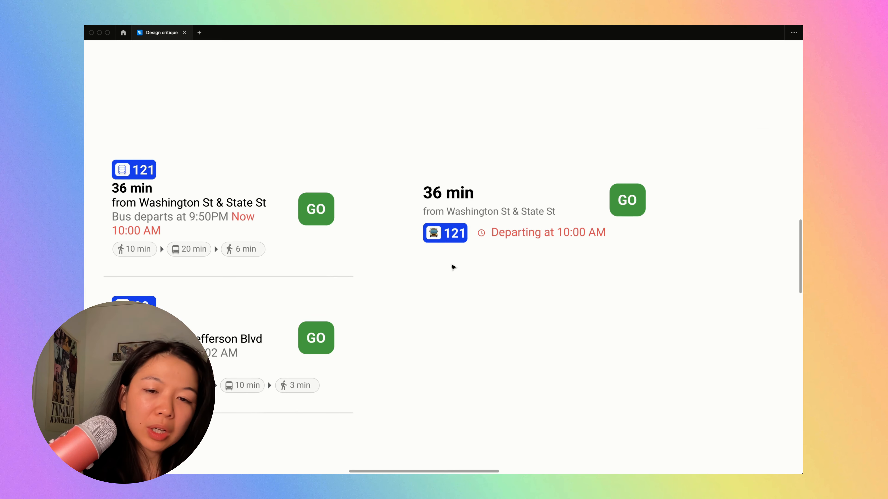
pyautogui.click(451, 232)
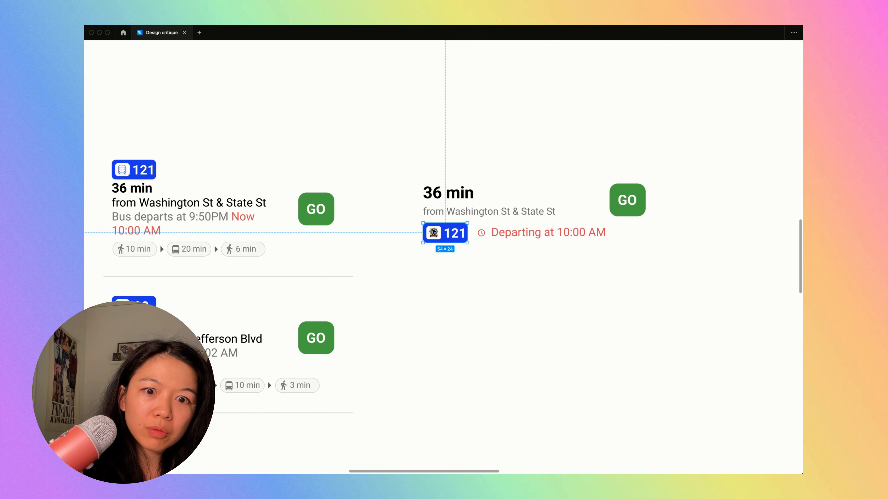
pyautogui.click(628, 204)
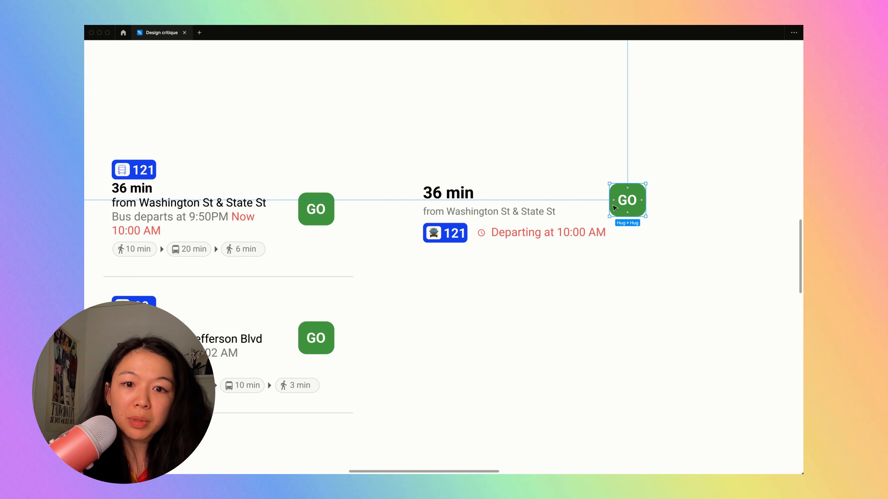
pyautogui.press('Escape')
pyautogui.click(504, 234)
pyautogui.scroll(-10, 504, 235)
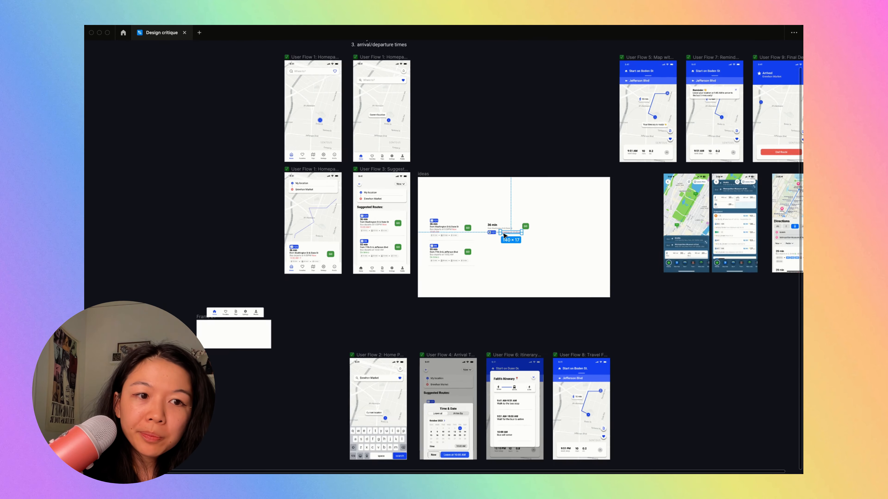
pyautogui.hscroll(3, 507, 236)
pyautogui.scroll(5, 507, 236)
pyautogui.hscroll(5, 509, 236)
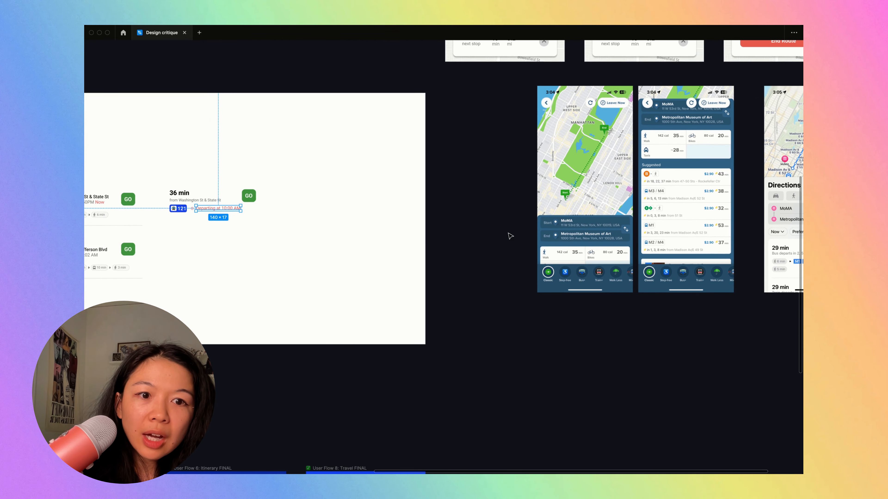
pyautogui.scroll(-2, 423, 235)
pyautogui.scroll(8, 423, 233)
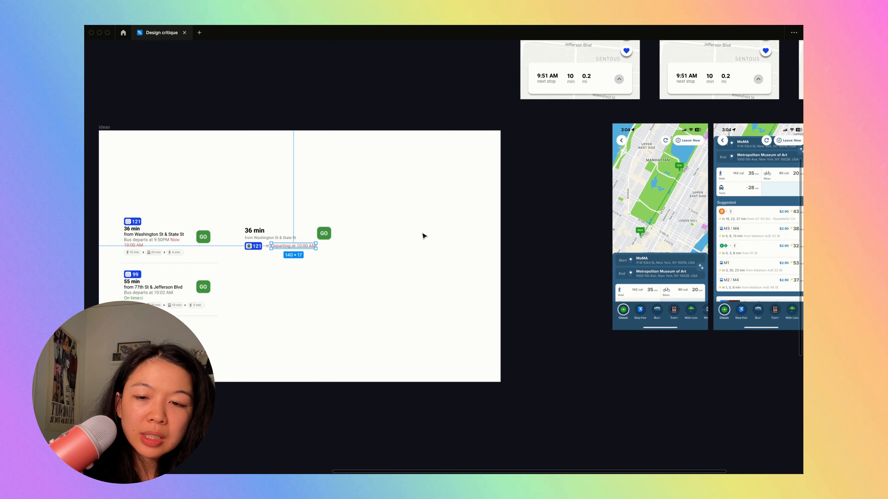
pyautogui.scroll(-3, 422, 231)
pyautogui.hscroll(-4, 394, 275)
pyautogui.scroll(5, 553, 250)
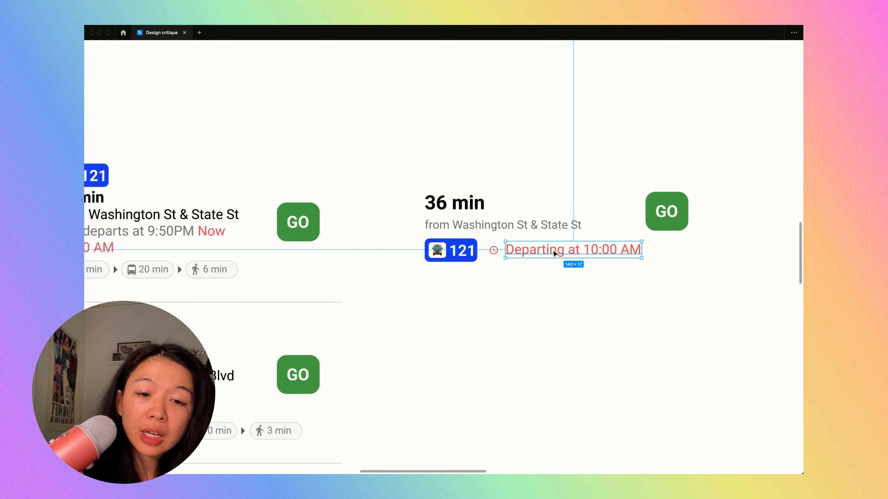
# - Remove the clock icon and "Departing at 10:00 AM" row from the rebuilt 121 card
pyautogui.keyDown('shift'); pyautogui.click(524, 245); pyautogui.keyUp('shift')
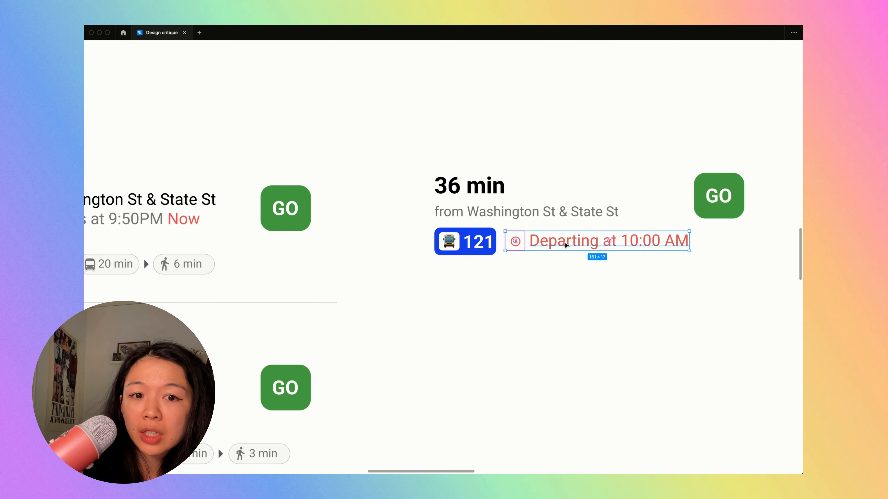
pyautogui.moveTo(564, 246); pyautogui.dragTo(486, 279)
pyautogui.click(469, 231)
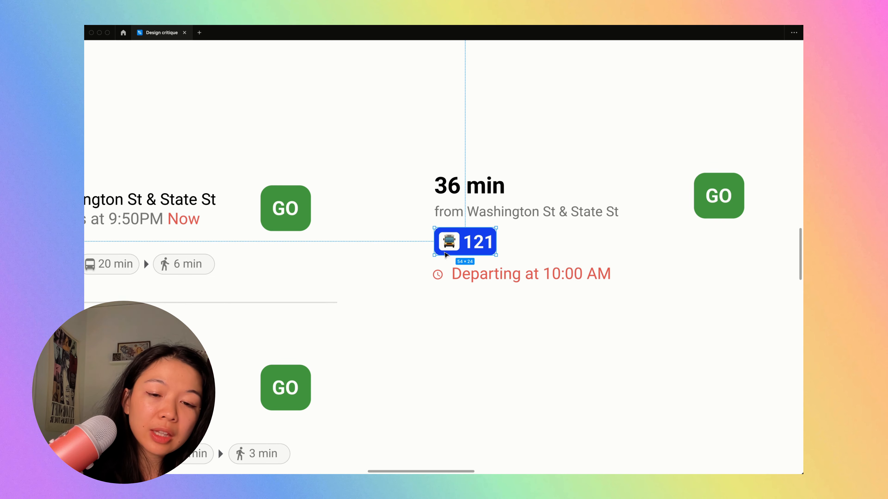
pyautogui.click(455, 276)
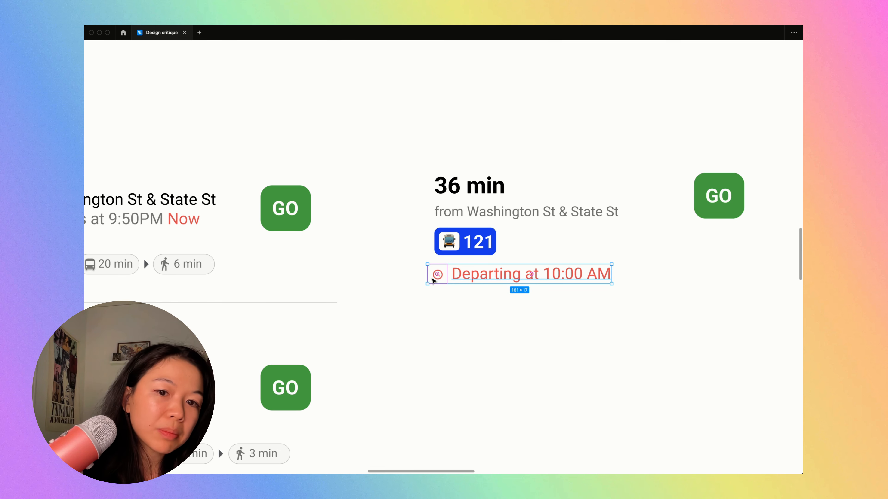
pyautogui.press('Delete')
pyautogui.scroll(-3, 434, 281)
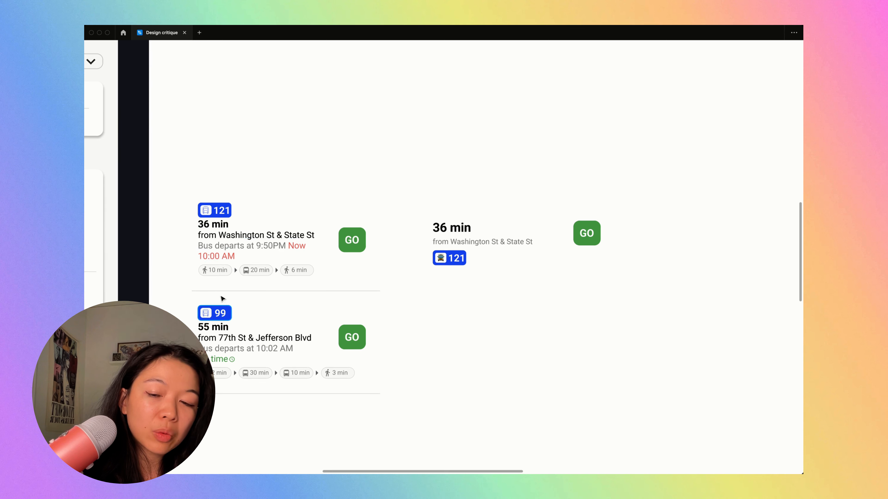
# - Draw a divider line beneath the rebuilt card's 121 badge and apply the original divider's style to it
pyautogui.moveTo(434, 279)
pyautogui.mouseDown()
pyautogui.moveTo(610, 279)
pyautogui.moveTo(600, 278)
pyautogui.mouseUp()
pyautogui.moveTo(431, 280); pyautogui.dragTo(430, 280)
pyautogui.click(369, 292)
pyautogui.press('alt+super+c')
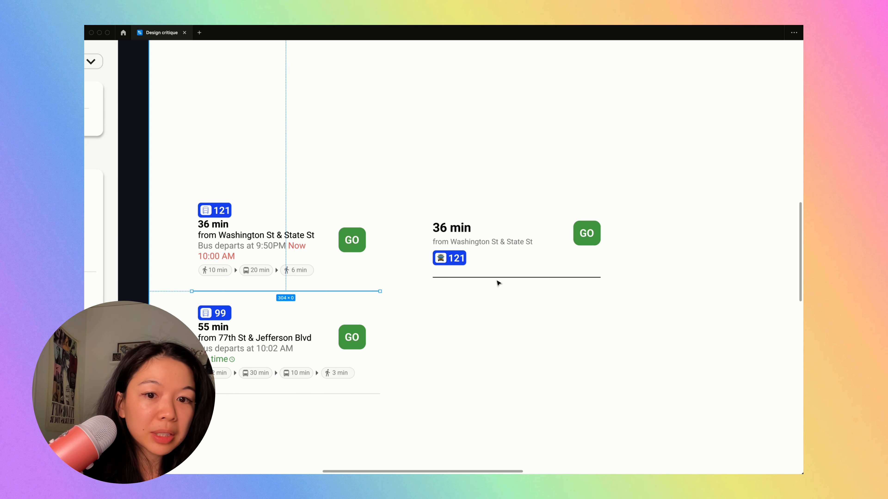
pyautogui.click(498, 279)
pyautogui.press('alt+super+v')
# - Duplicate the rebuilt card and divider below itself, and place a copy of both cards alongside for a second variation
pyautogui.moveTo(642, 315); pyautogui.dragTo(433, 154)
pyautogui.moveTo(476, 237); pyautogui.dragTo(478, 303)
pyautogui.click(481, 380)
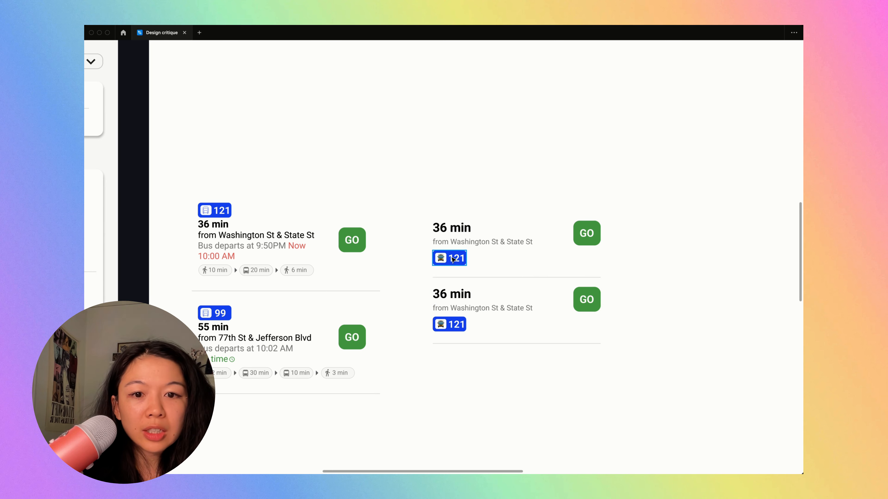
pyautogui.moveTo(431, 155); pyautogui.dragTo(722, 434)
pyautogui.moveTo(462, 247); pyautogui.dragTo(675, 231)
# - In the second variation's upper card, put the stop text and 121 badge in an auto layout with the badge first
pyautogui.hscroll(5, 674, 230)
pyautogui.scroll(4, 581, 226)
pyautogui.click(579, 226)
pyautogui.click(472, 226)
pyautogui.keyDown('shift'); pyautogui.click(472, 203); pyautogui.keyUp('shift')
pyautogui.hotkey('shift', 'a')
pyautogui.click(475, 215)
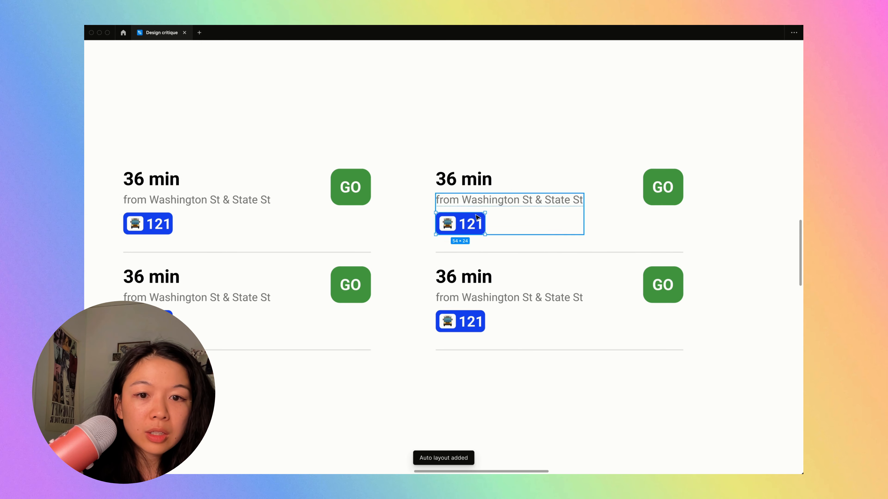
pyautogui.press('Up')
# - Add a bold "36 min" before the stop text, delete the separate duration heading, and move the badge layout into its place
pyautogui.doubleClick(479, 185)
pyautogui.click(524, 233)
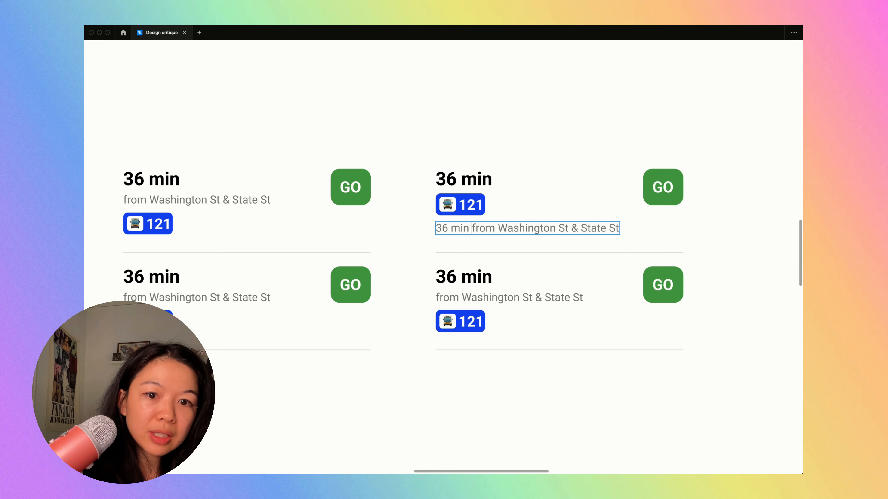
pyautogui.press('Delete')
pyautogui.moveTo(471, 208); pyautogui.dragTo(494, 185)
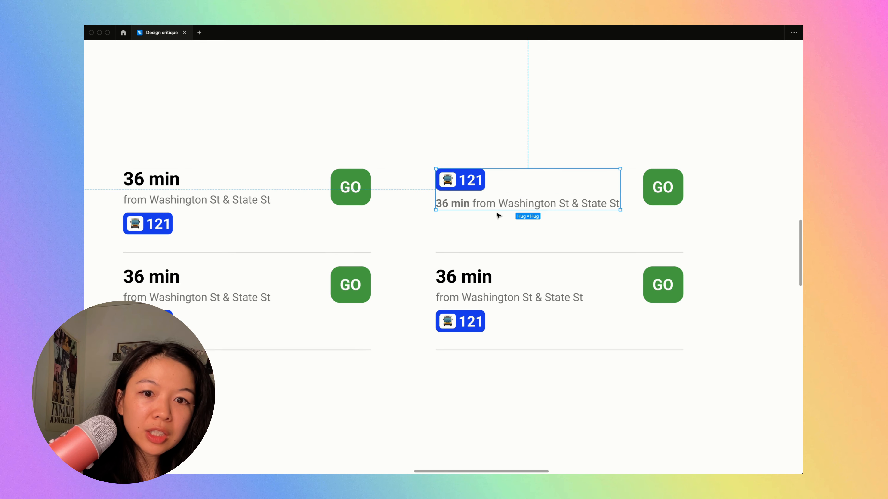
# - Set the fill opacity of the "36 min from Washington St & State St" text to 100%
pyautogui.doubleClick(461, 204)
pyautogui.press('super+backslash')
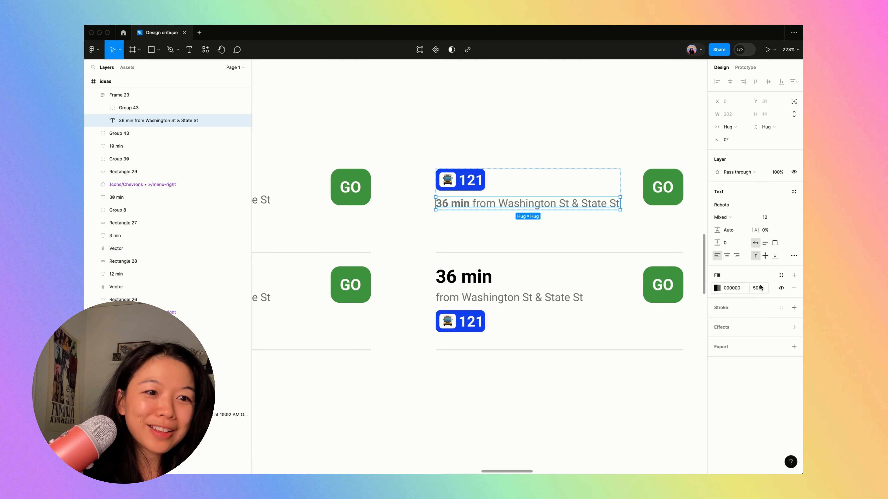
pyautogui.write('100')
pyautogui.press('Return')
pyautogui.press('super+backslash')
# - Tighten the compact card by raising its divider and aligning the GO button, and delete the duplicate card below it
pyautogui.moveTo(521, 252); pyautogui.dragTo(523, 228)
pyautogui.moveTo(465, 250); pyautogui.dragTo(694, 362)
pyautogui.press('Delete')
pyautogui.press('super+minus')
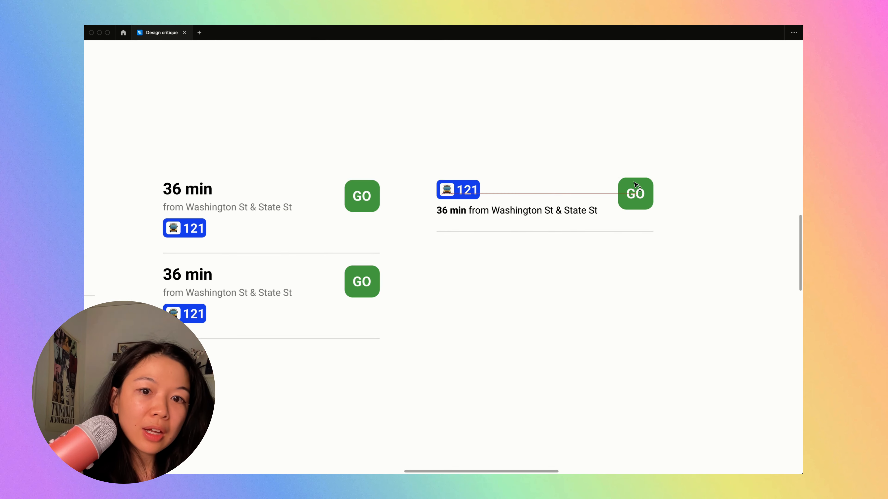
pyautogui.moveTo(635, 189); pyautogui.dragTo(635, 191)
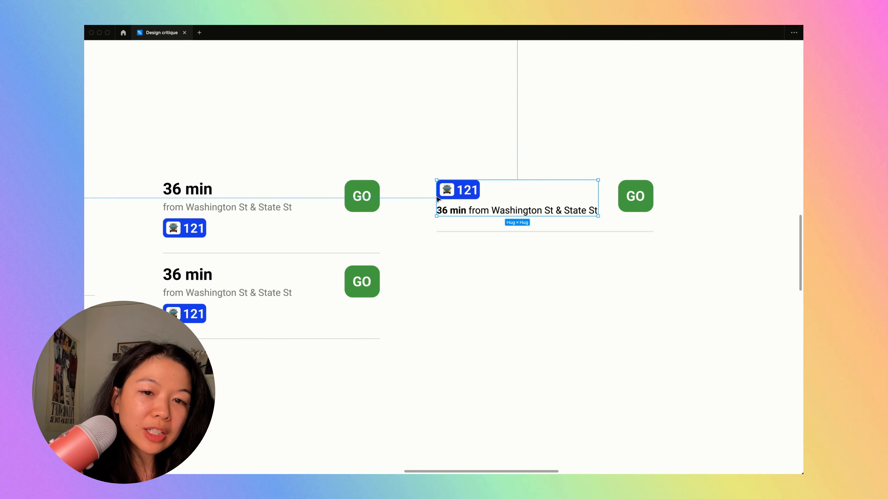
pyautogui.click(462, 198)
pyautogui.click(485, 165)
# - Compare the compact card variation with the reference apps' suggested routes, departure lines and bus line badges
pyautogui.scroll(4, 486, 147)
pyautogui.scroll(-8, 499, 113)
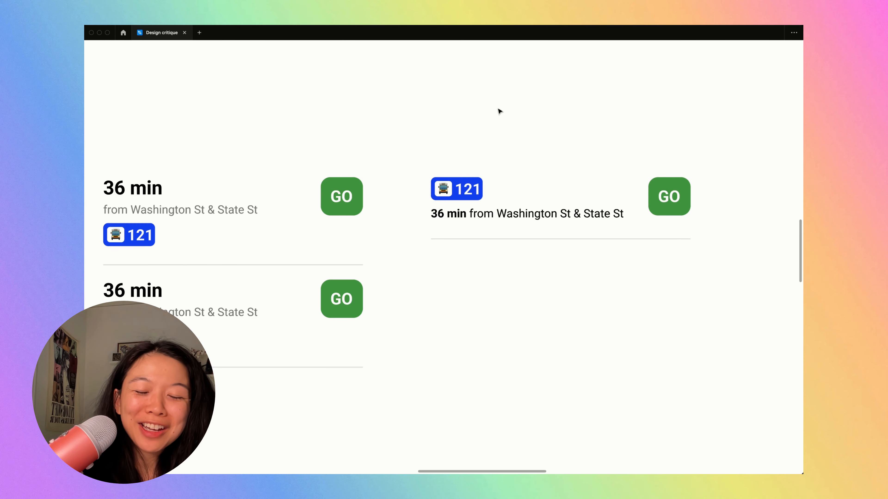
pyautogui.scroll(-2, 499, 113)
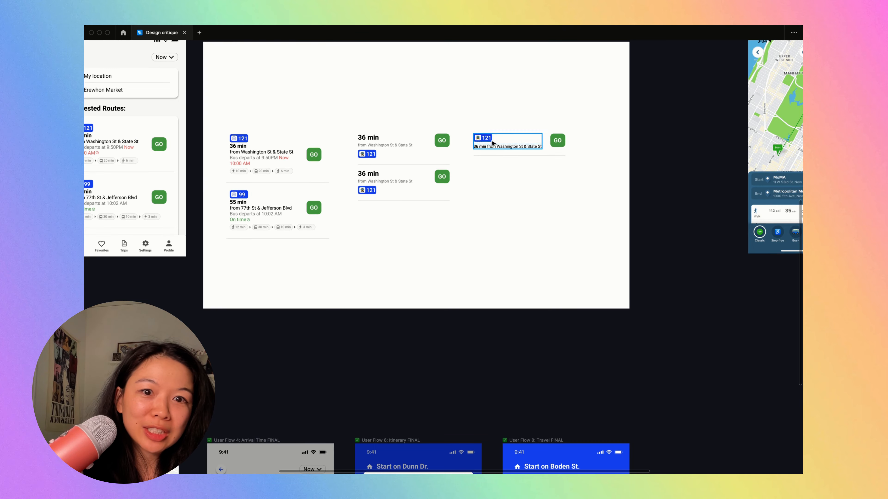
pyautogui.scroll(5, 483, 138)
pyautogui.scroll(-6, 498, 144)
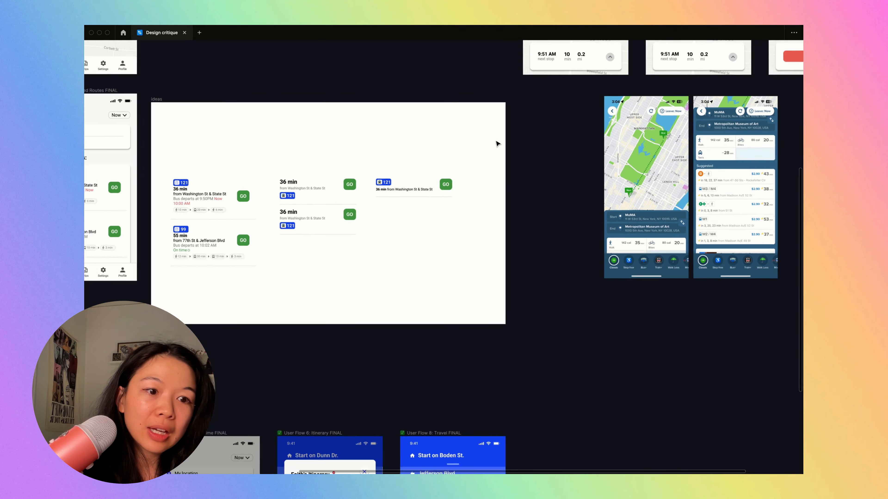
pyautogui.scroll(-3, 496, 143)
pyautogui.scroll(6, 497, 144)
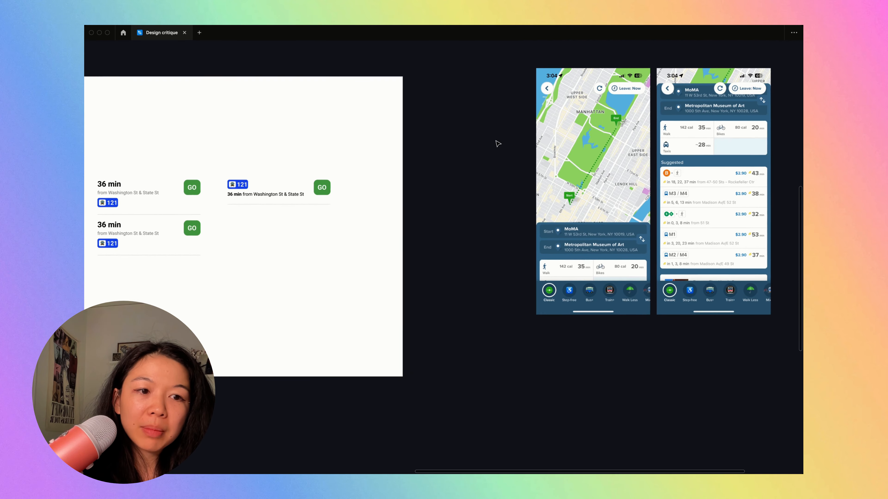
pyautogui.hscroll(8, 498, 143)
pyautogui.scroll(5, 573, 291)
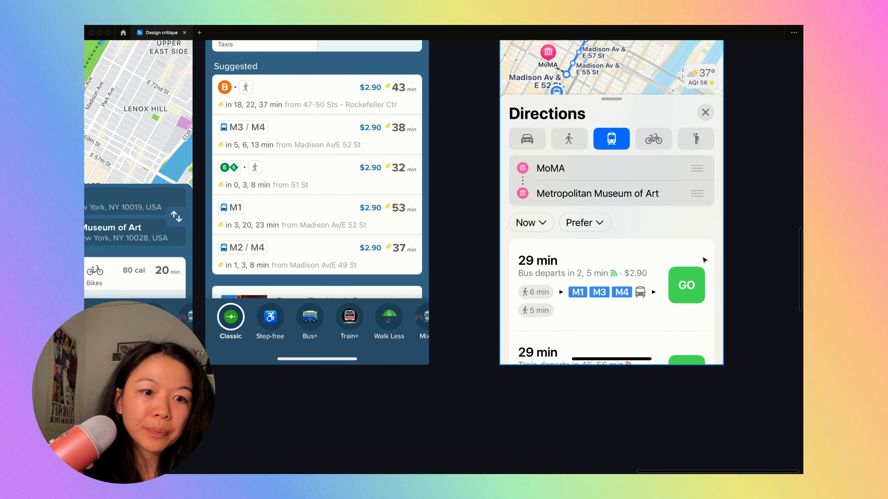
pyautogui.scroll(5, 590, 303)
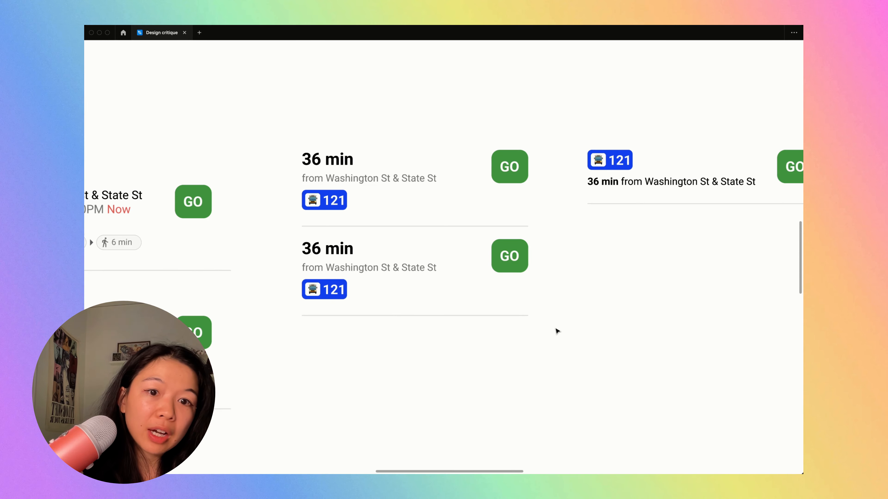
pyautogui.scroll(3, 643, 209)
# - Change the compact card's 121 badge background to light blue 95ACFF
pyautogui.doubleClick(610, 146)
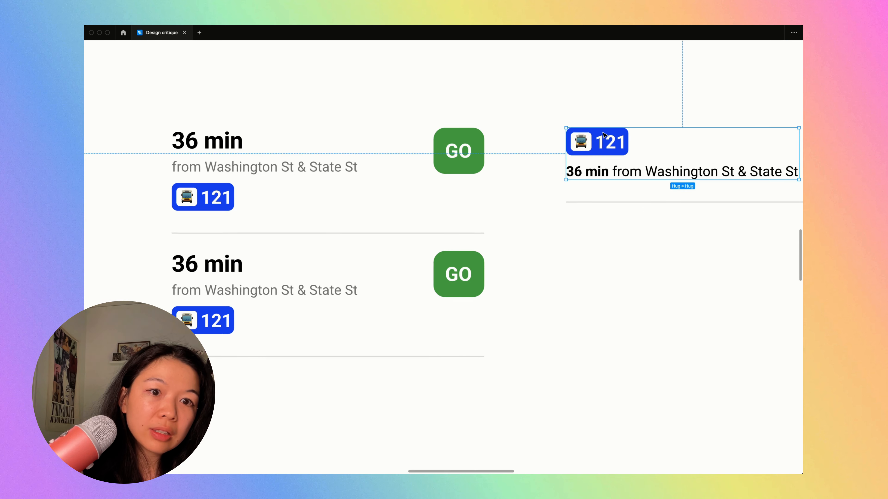
pyautogui.press('super+backslash')
pyautogui.click(719, 302)
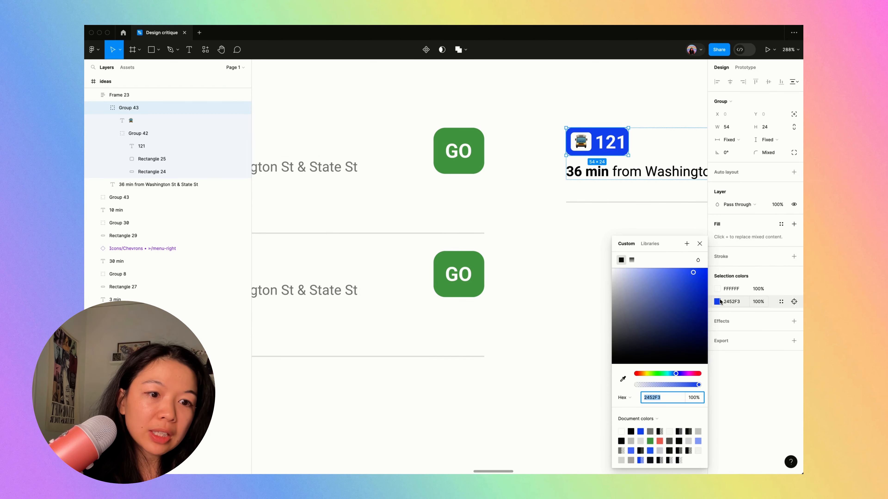
pyautogui.moveTo(672, 278); pyautogui.dragTo(649, 268)
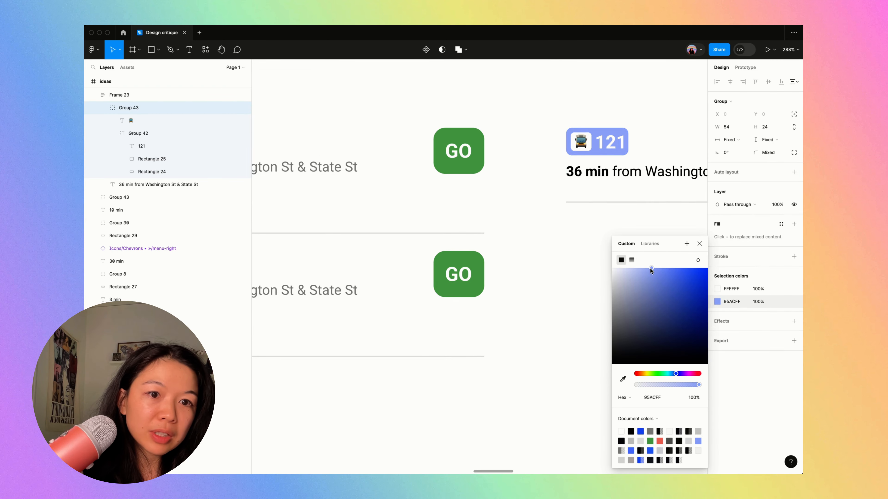
# - Recolor the 121 number in the compact card's light badge to blue 0D25FF
pyautogui.doubleClick(618, 142)
pyautogui.click(717, 327)
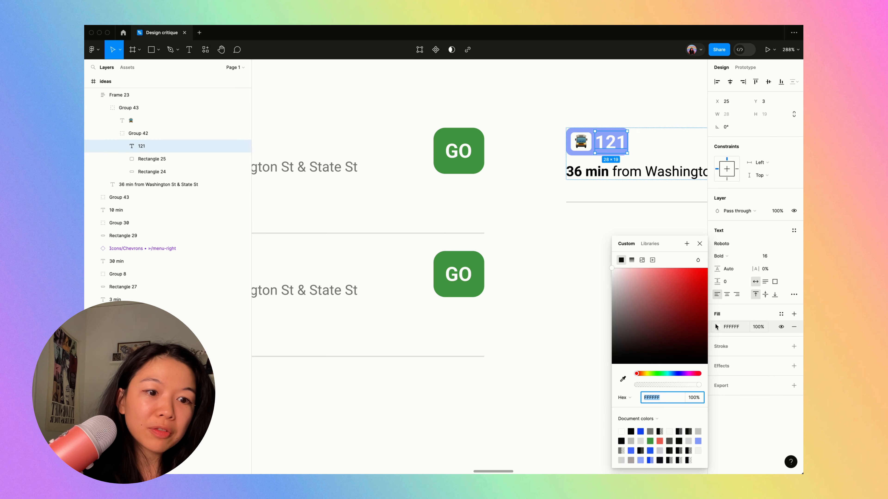
pyautogui.click(677, 373)
pyautogui.click(682, 269)
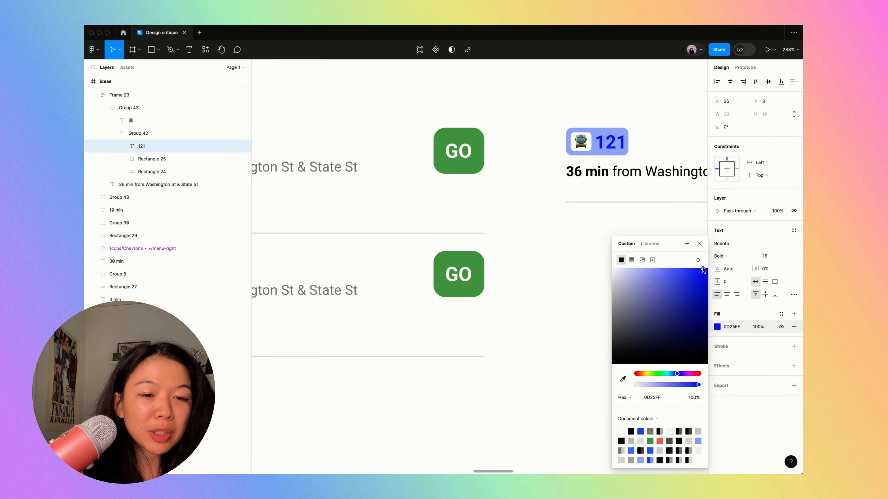
pyautogui.click(584, 143)
pyautogui.click(651, 360)
# - Review the recolored card variation, the ideas frame and the original user flow screens together
pyautogui.scroll(-5, 651, 359)
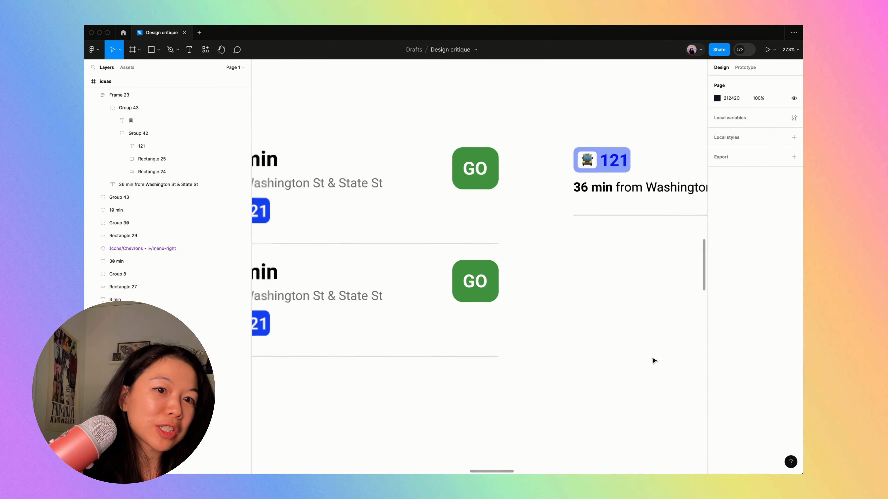
pyautogui.hscroll(4, 651, 360)
pyautogui.scroll(5, 651, 359)
pyautogui.hscroll(-5, 651, 360)
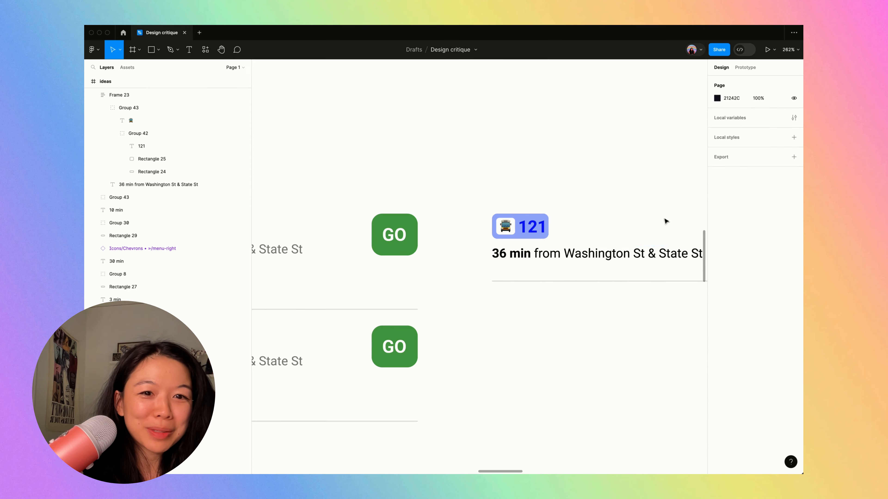
pyautogui.scroll(-10, 495, 287)
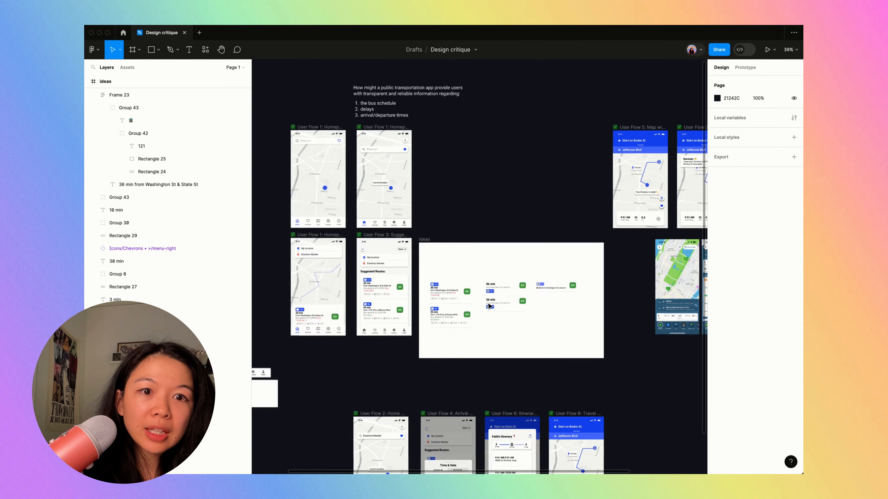
pyautogui.scroll(-4, 489, 307)
pyautogui.scroll(7, 489, 306)
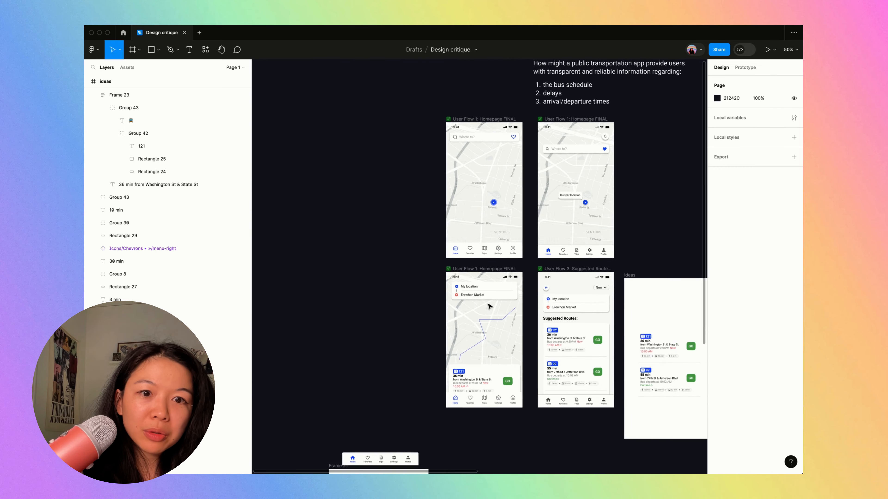
pyautogui.scroll(5, 489, 306)
pyautogui.hscroll(4, 489, 307)
pyautogui.scroll(-5, 581, 240)
pyautogui.hscroll(2, 583, 240)
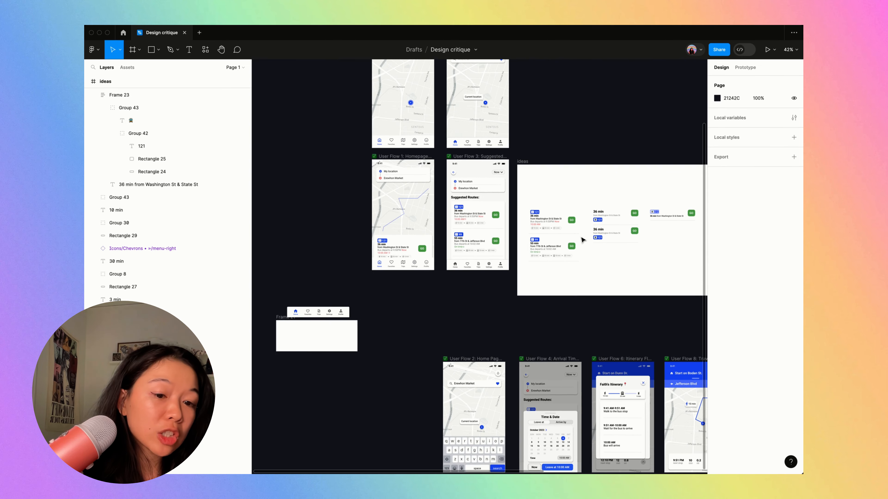
pyautogui.scroll(4, 583, 240)
pyautogui.hscroll(5, 583, 240)
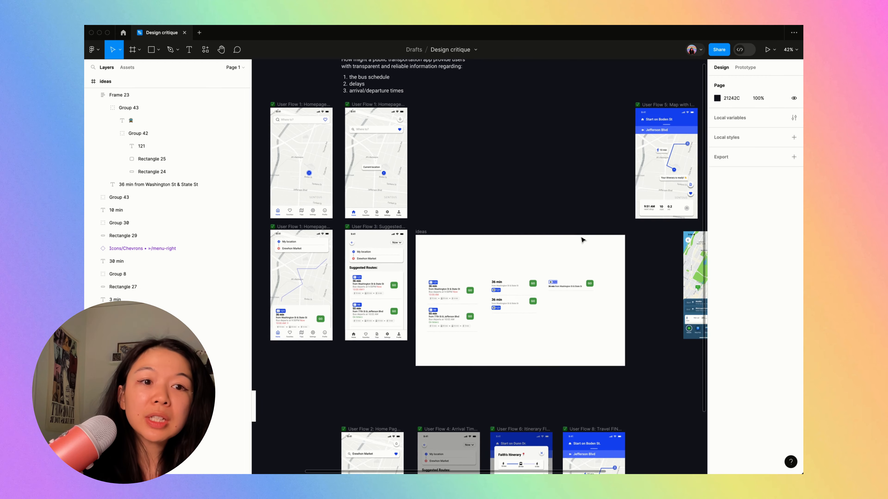